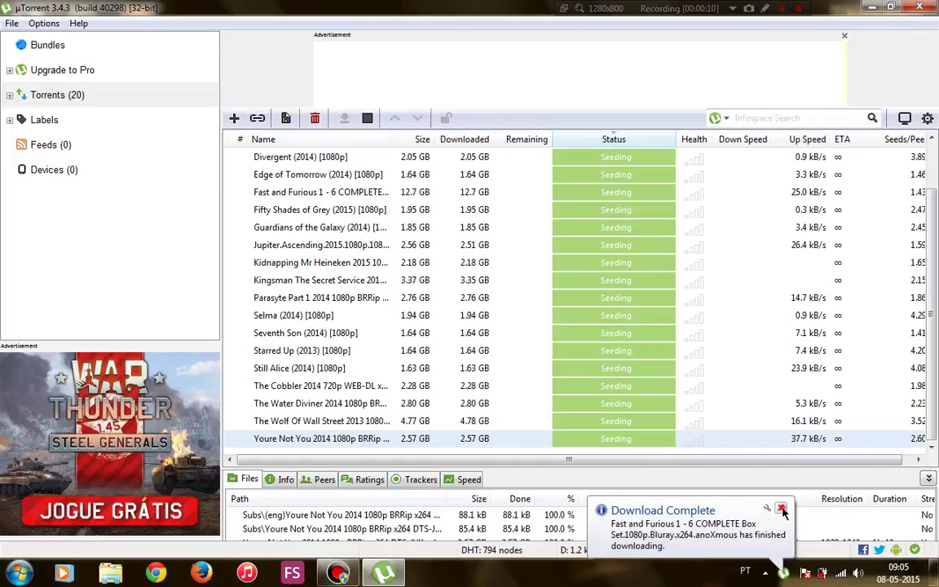
Dismiss the download notification, look through the torrent list, and show the Speed graph in an enlarged details pane.
{"action": "left_click", "coordinate": [780, 508]}
{"action": "scroll", "coordinate": [888, 315], "scroll_direction": "up", "scroll_amount": 1}
{"action": "mouse_move", "coordinate": [932, 258]}
{"action": "left_mouse_down"}
{"action": "mouse_move", "coordinate": [932, 375]}
{"action": "mouse_move", "coordinate": [937, 253]}
{"action": "left_mouse_up"}
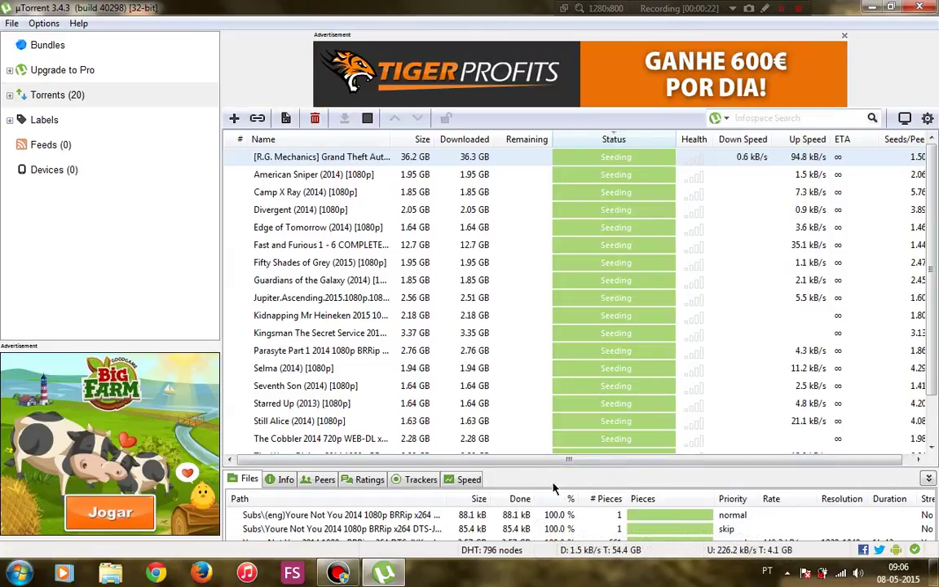
{"action": "left_click_drag", "start_coordinate": [586, 467], "coordinate": [585, 282]}
{"action": "left_click", "coordinate": [470, 293]}
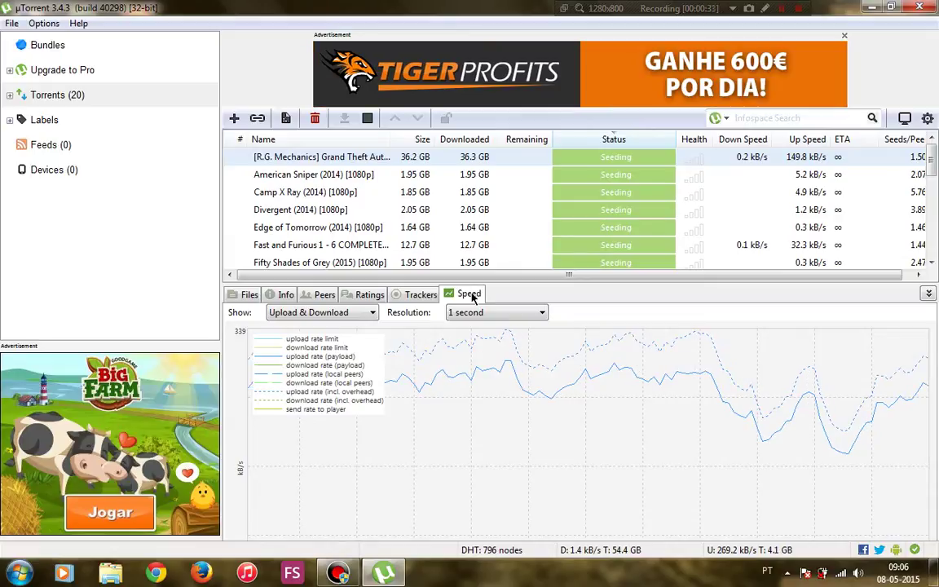
Minimize µTorrent and look at the free space on the drives in Computador, closing the window again.
{"action": "left_click", "coordinate": [869, 8]}
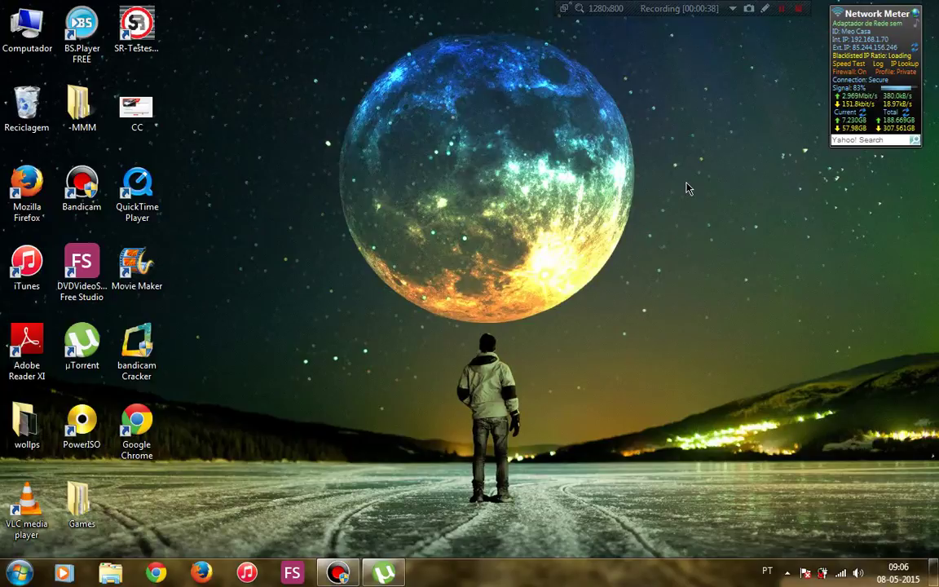
{"action": "left_click", "coordinate": [27, 41]}
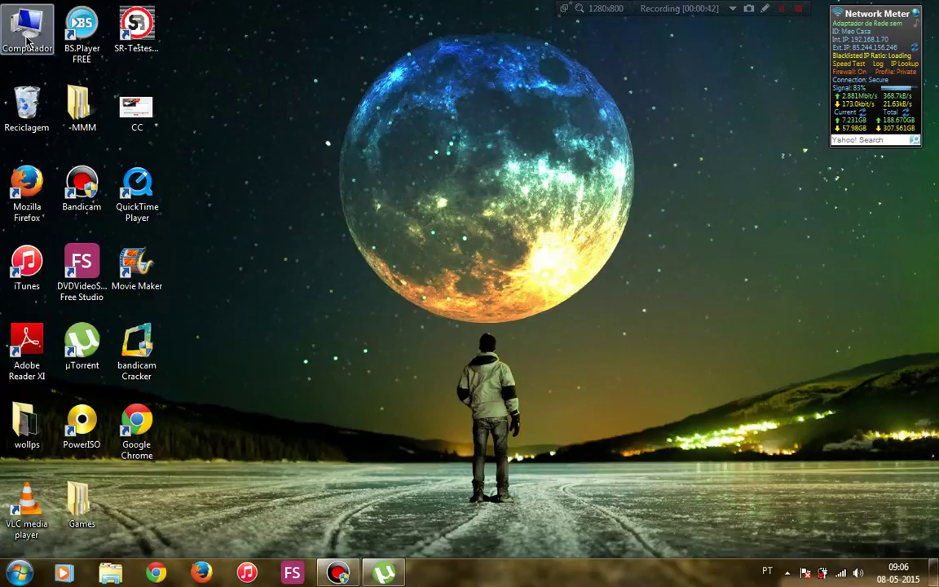
{"action": "double_click", "coordinate": [27, 41]}
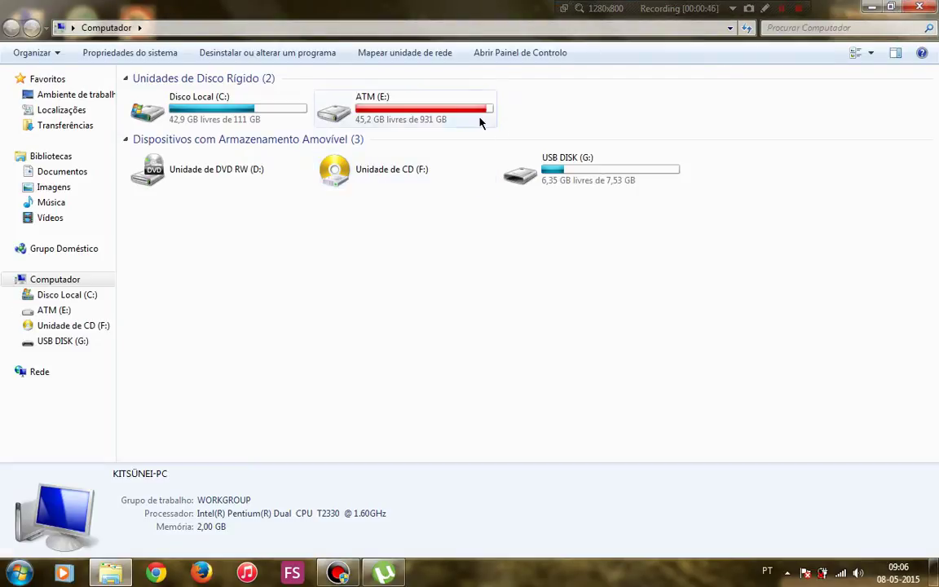
{"action": "left_click", "coordinate": [917, 7]}
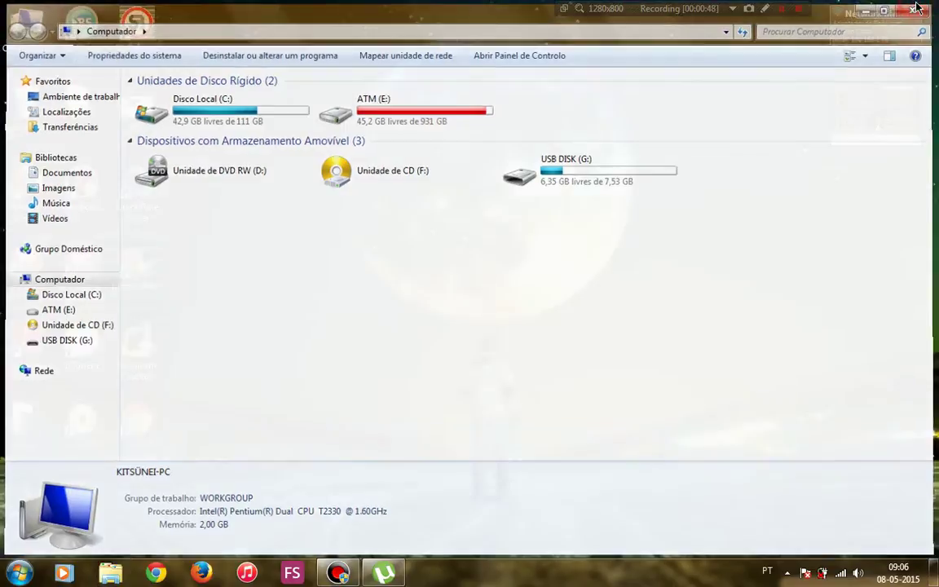
Put the computer into hibernation with µTorrent still running.
{"action": "key", "text": "super"}
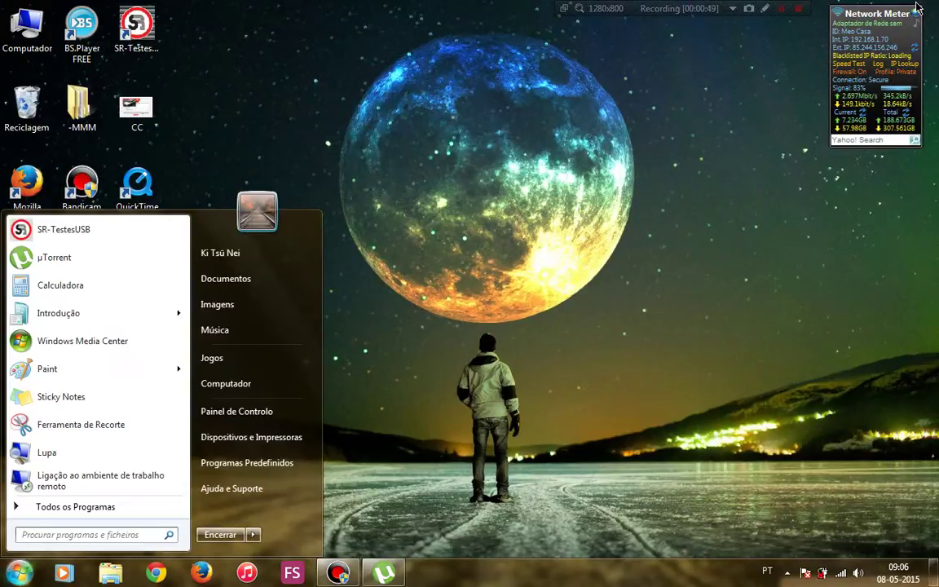
{"action": "key", "text": "Right"}
{"action": "key", "text": "Right"}
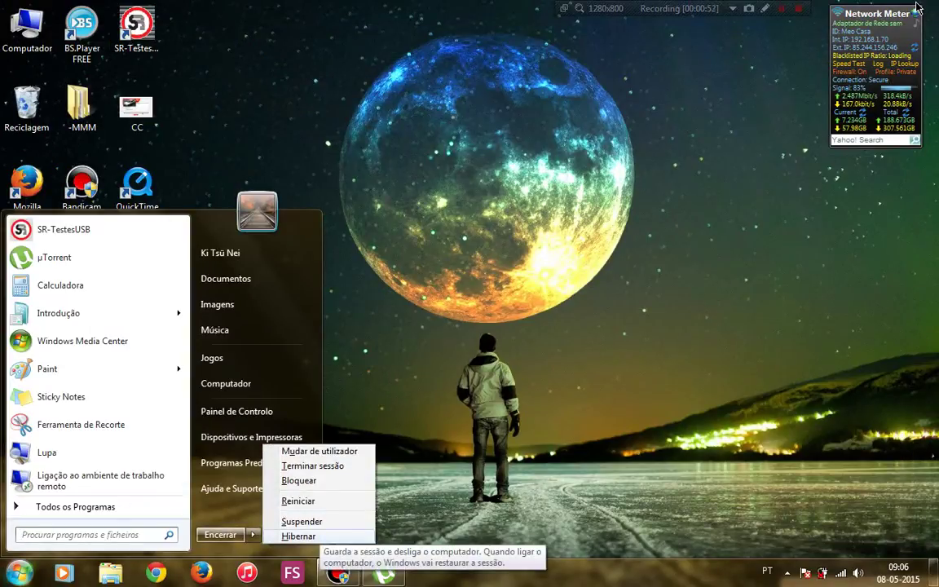
{"action": "key", "text": "Return"}
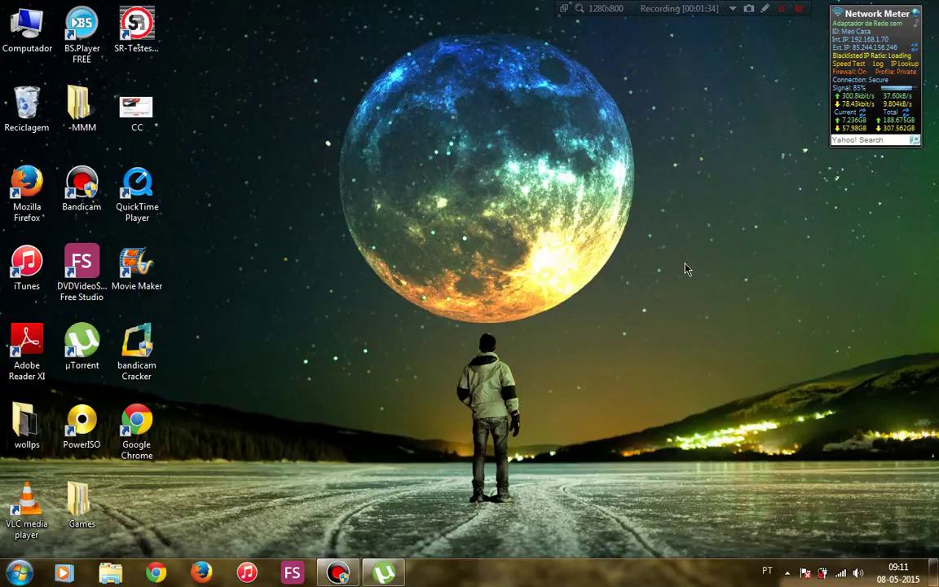
Bring µTorrent back up to inspect the Speed graph and seeding torrents, and minimize it again.
{"action": "left_click", "coordinate": [380, 574]}
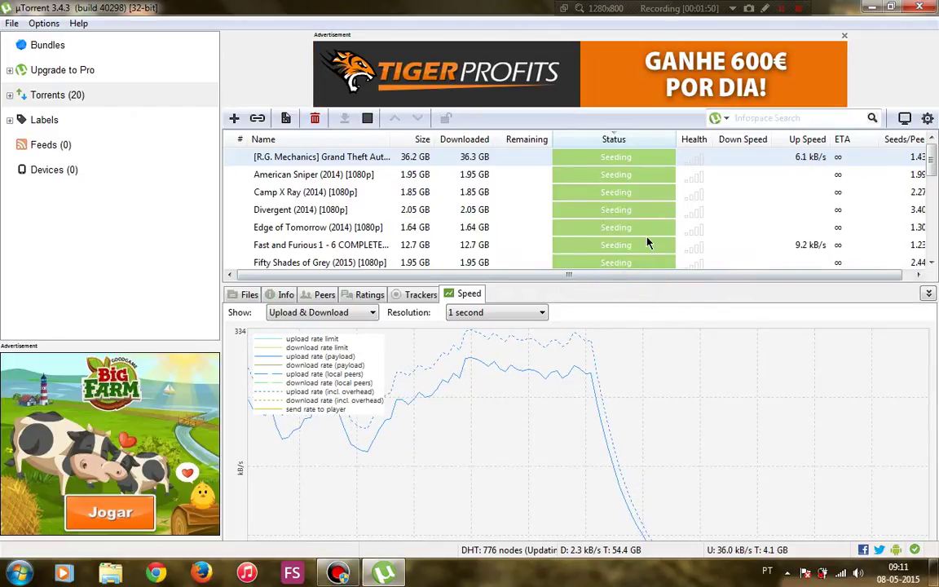
{"action": "left_click_drag", "start_coordinate": [631, 283], "coordinate": [660, 277]}
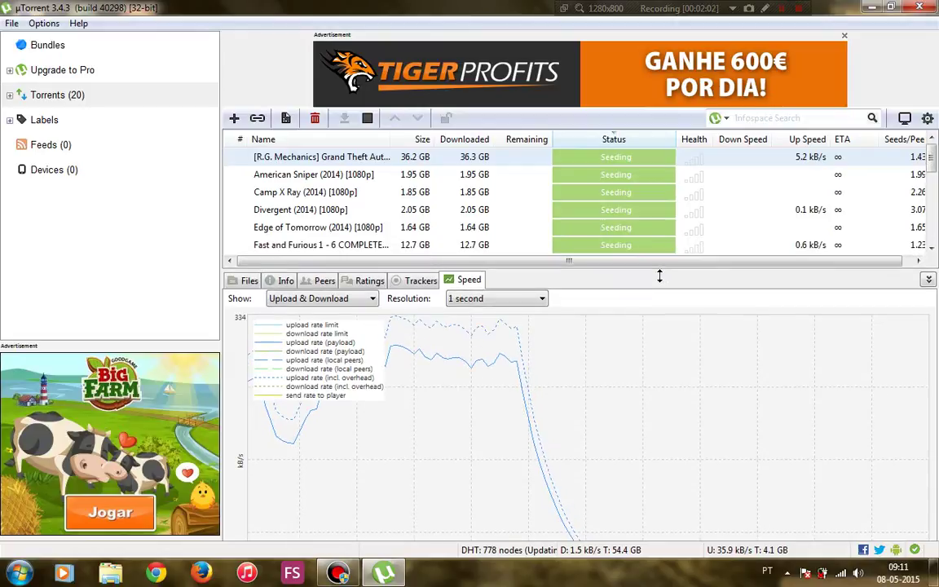
{"action": "left_click", "coordinate": [871, 7]}
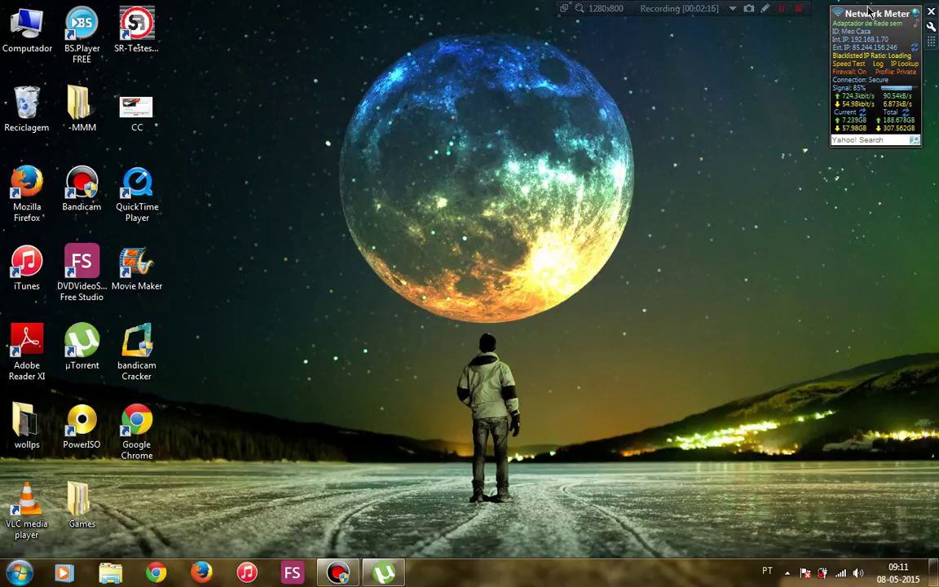
Open the Filmes folder inside the music folder on drive ATM (E:).
{"action": "double_click", "coordinate": [39, 48]}
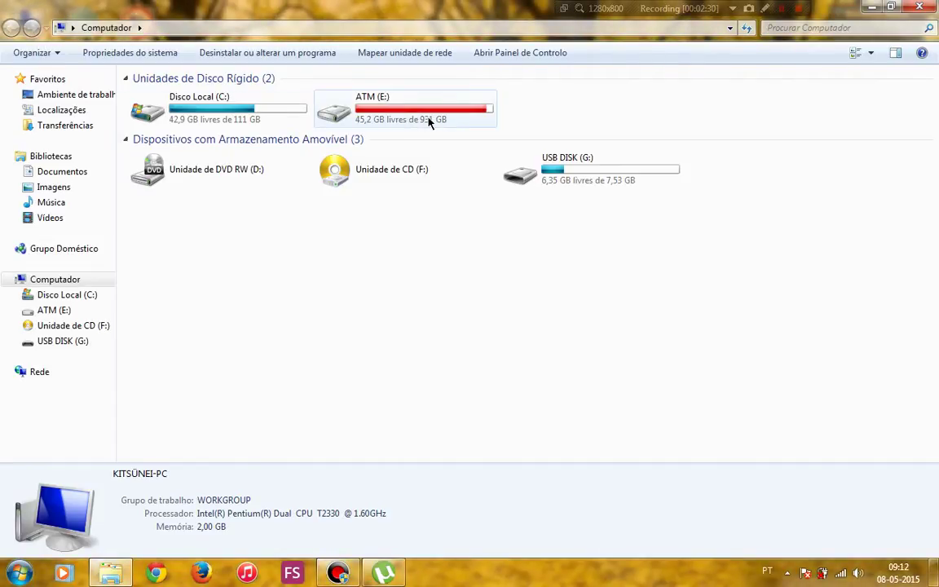
{"action": "double_click", "coordinate": [429, 122]}
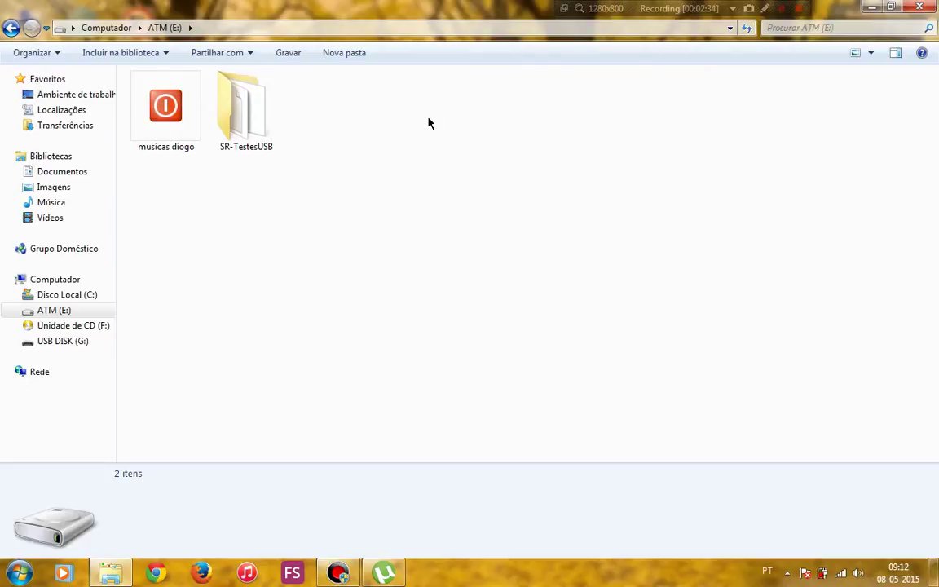
{"action": "key", "text": "Right"}
{"action": "key", "text": "Left"}
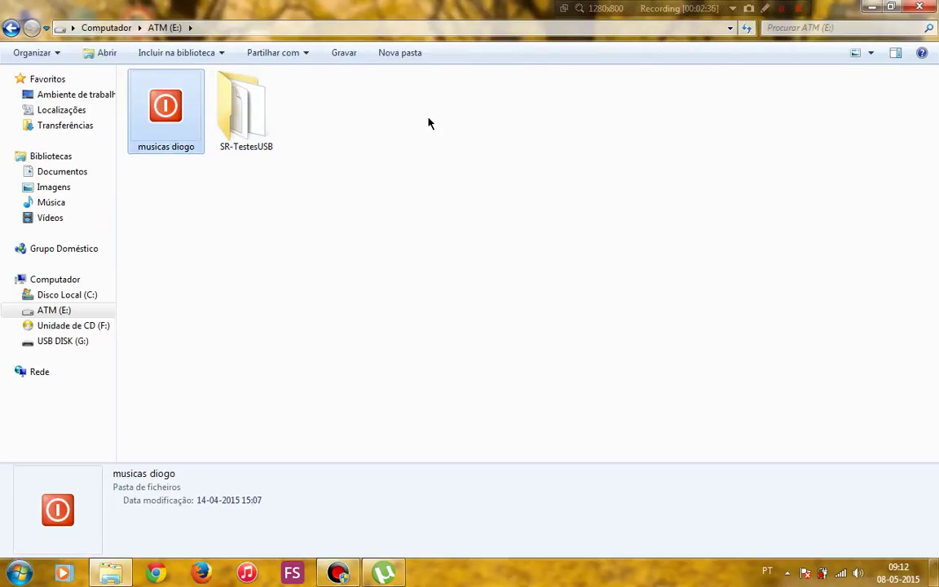
{"action": "key", "text": "Return"}
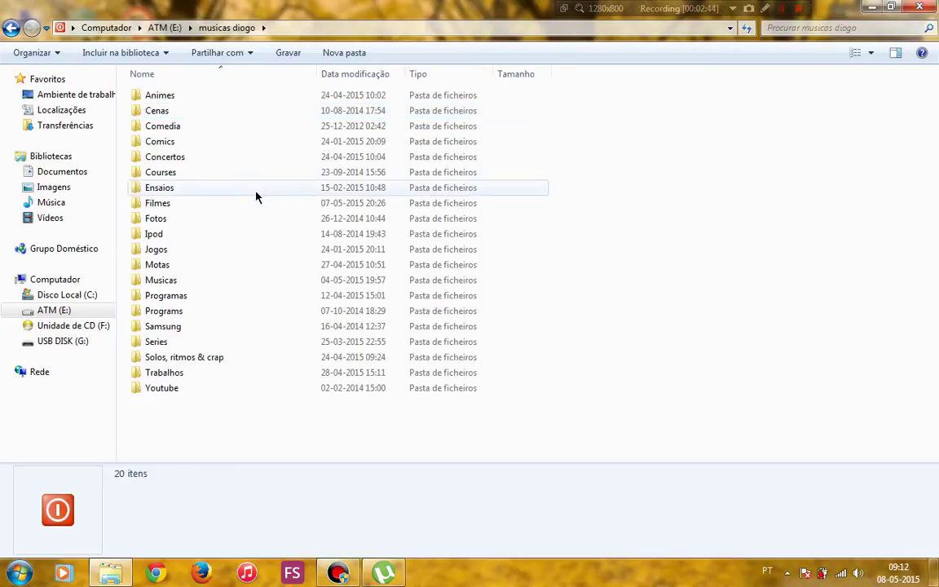
{"action": "left_click", "coordinate": [215, 206]}
{"action": "double_click", "coordinate": [216, 212]}
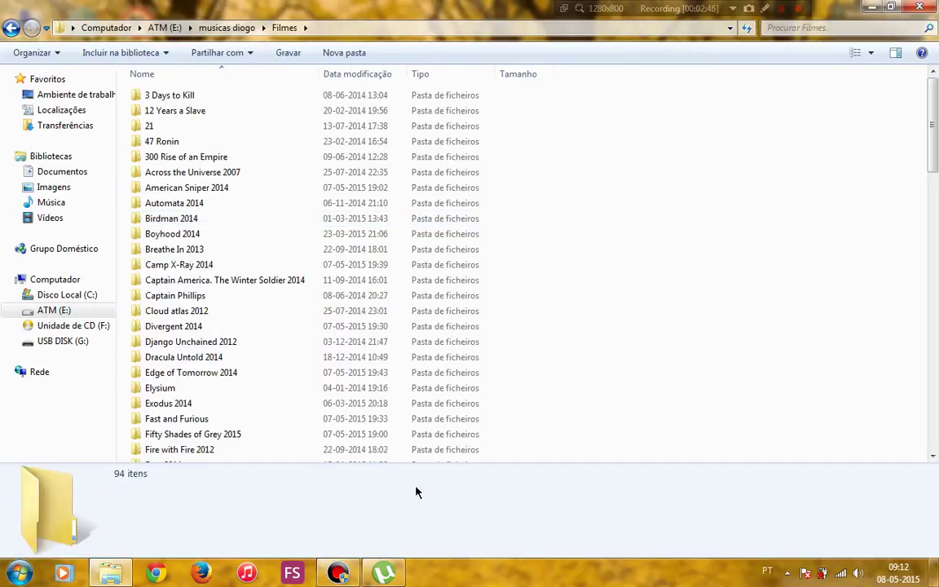
Switch to µTorrent and enlarge the torrent list to look over the downloaded films.
{"action": "left_click", "coordinate": [383, 573]}
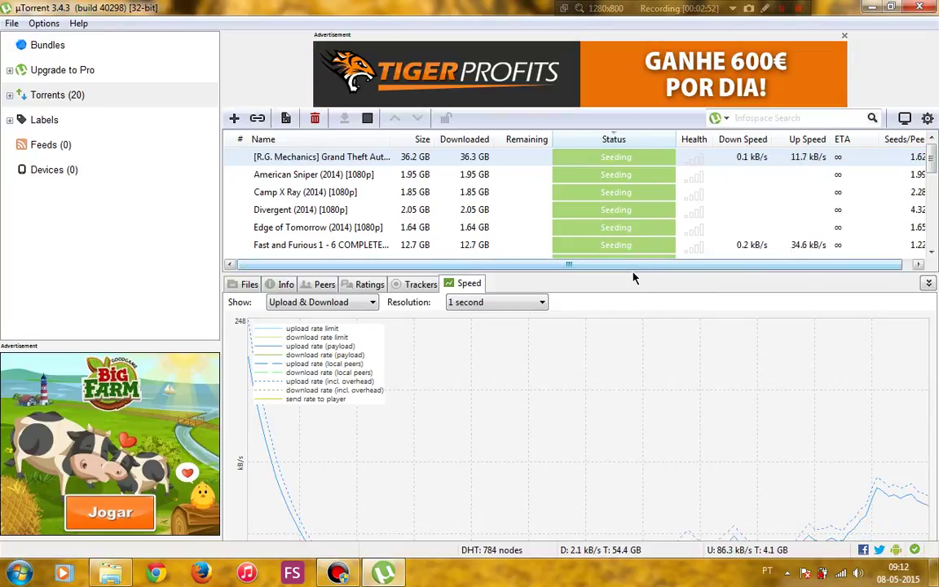
{"action": "left_click_drag", "start_coordinate": [631, 274], "coordinate": [612, 380]}
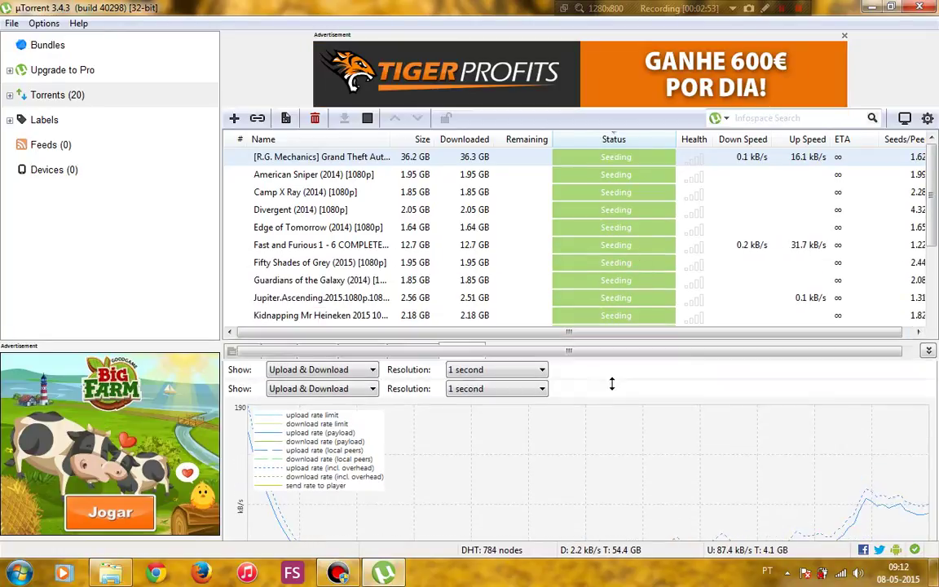
Switch back to the Filmes folder and open American Sniper (2014) [1080p] inside American Sniper 2014.
{"action": "left_click", "coordinate": [110, 573]}
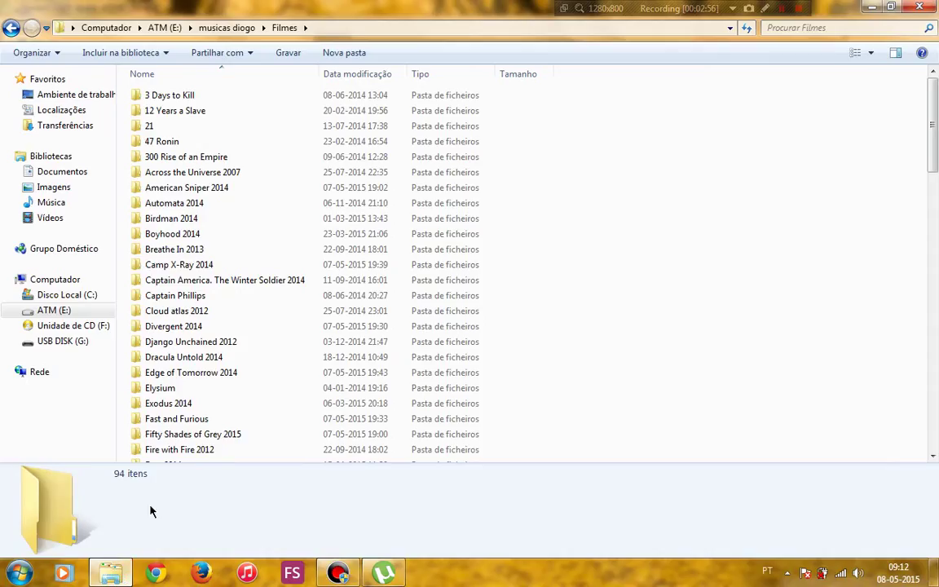
{"action": "double_click", "coordinate": [214, 189]}
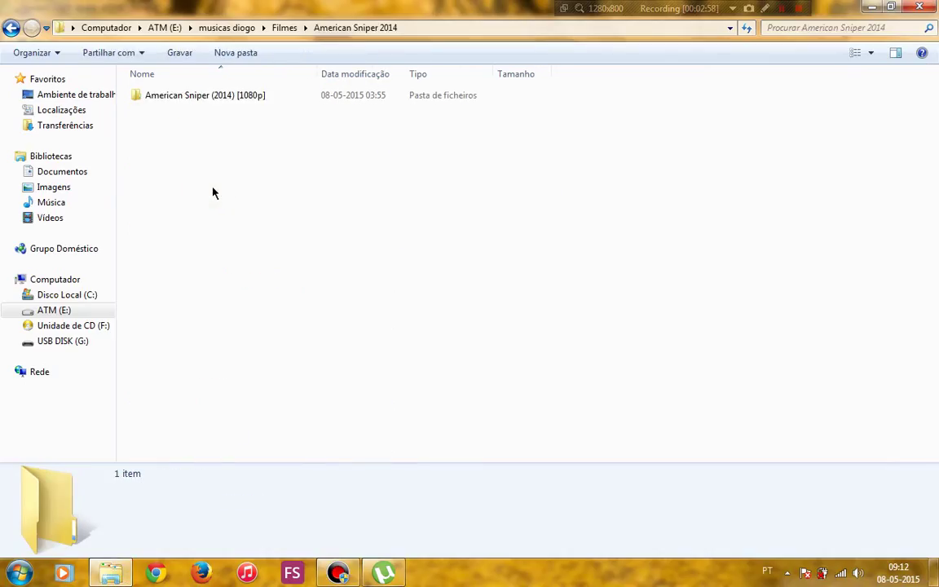
{"action": "double_click", "coordinate": [241, 101]}
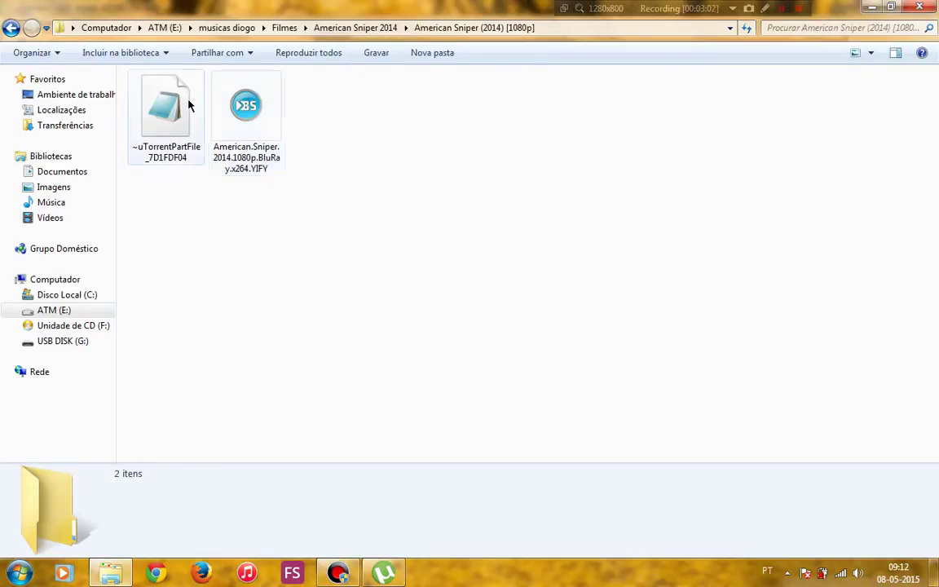
Delete the leftover file ~uTorrentPartFile_7D1FDF04 from the film folder.
{"action": "left_click", "coordinate": [187, 103]}
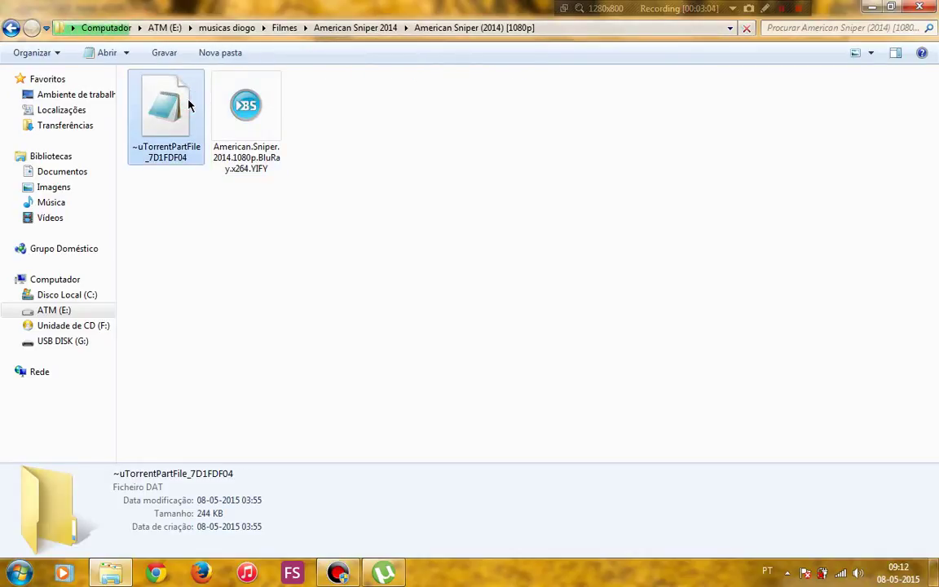
{"action": "key", "text": "Delete"}
{"action": "key", "text": "Return"}
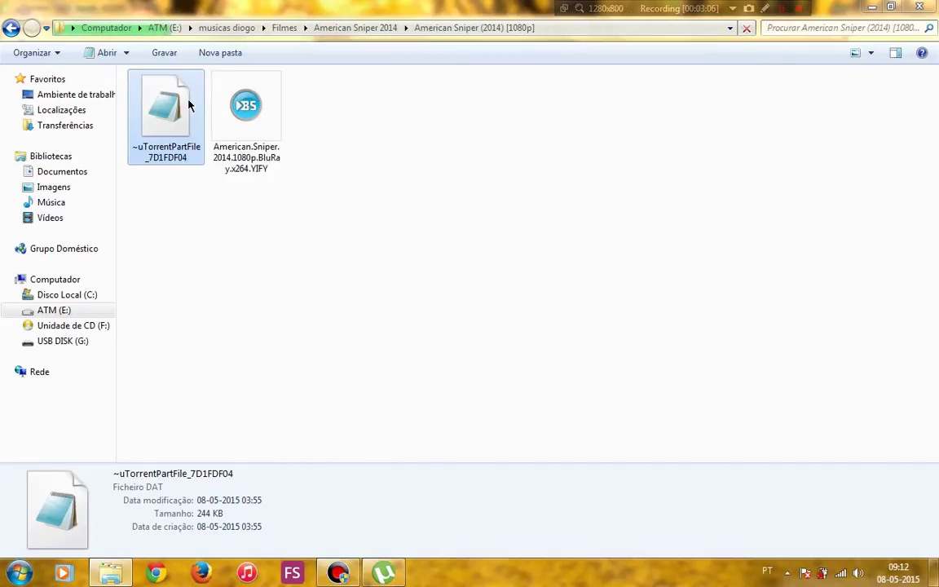
Play the American.Sniper.2014.1080p.BluRay.x264.YIFY video in BS.Player.
{"action": "left_click", "coordinate": [169, 106]}
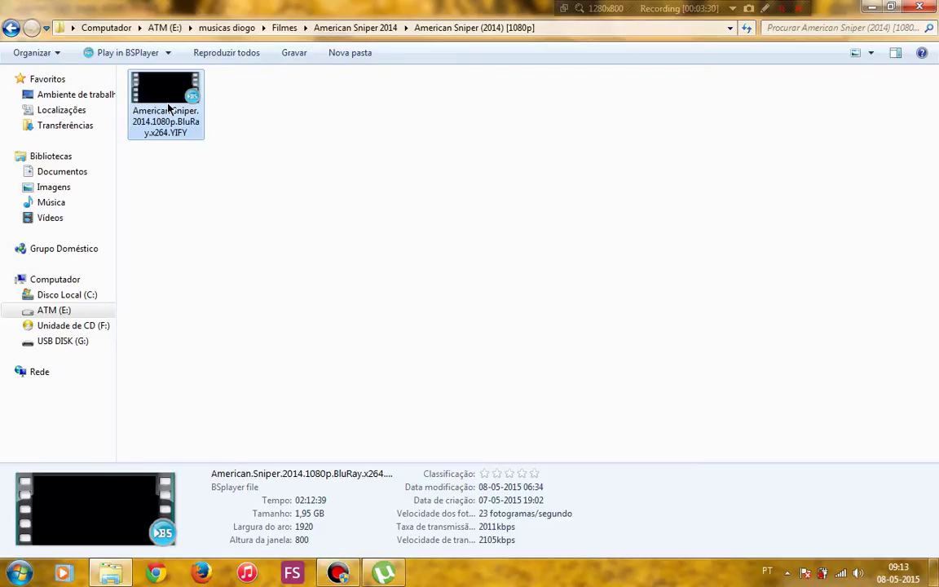
{"action": "left_click", "coordinate": [224, 289]}
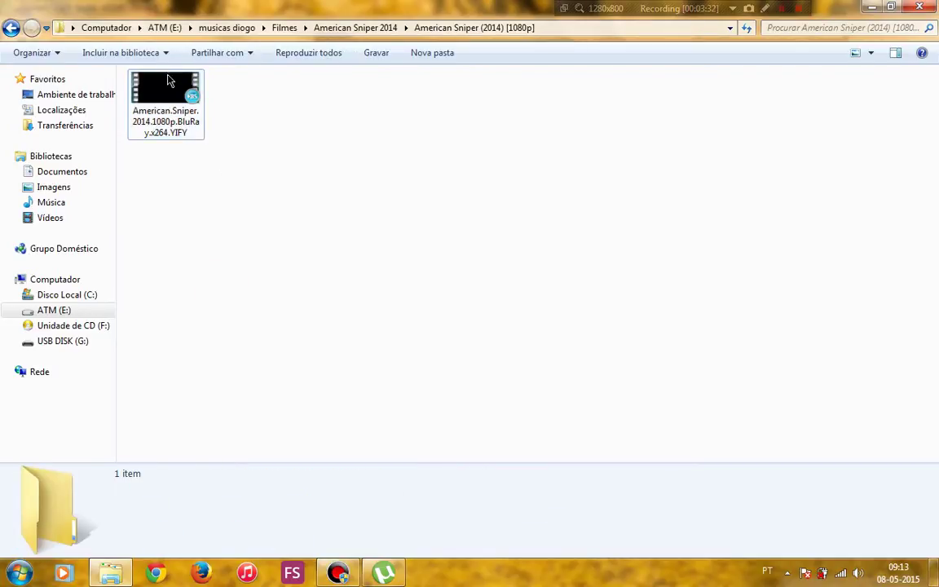
{"action": "left_click", "coordinate": [152, 99]}
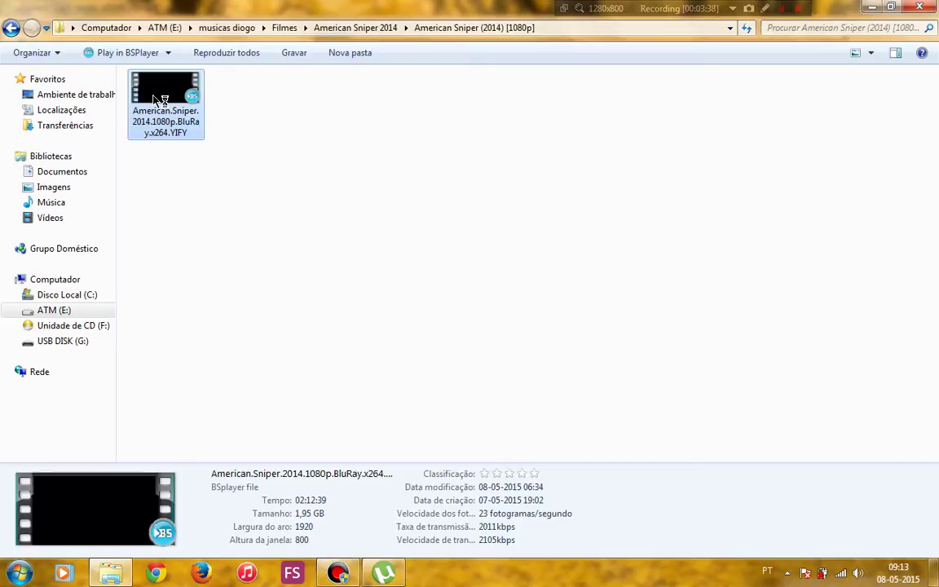
{"action": "double_click", "coordinate": [156, 99]}
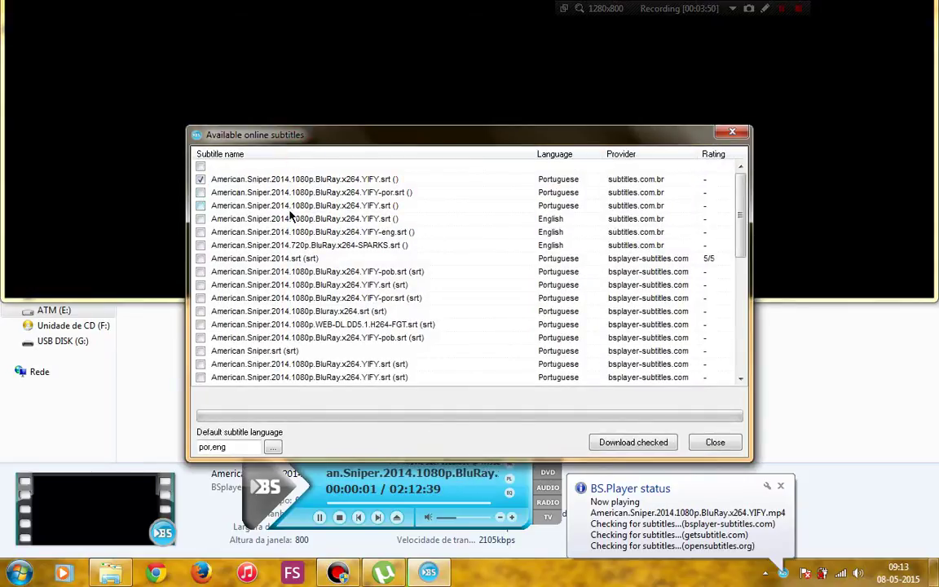
Mark the first English YIFY.srt from subtitles.com.br and the first Portuguese YIFY-pob.srt from bsplayer-subtitles.com for download.
{"action": "left_click", "coordinate": [261, 220]}
{"action": "left_click", "coordinate": [199, 220]}
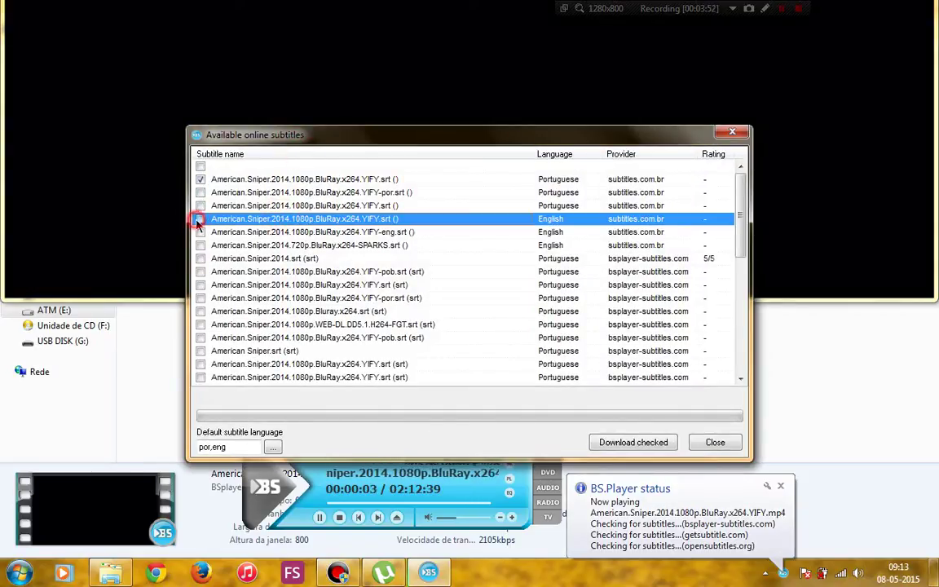
{"action": "left_click", "coordinate": [282, 272]}
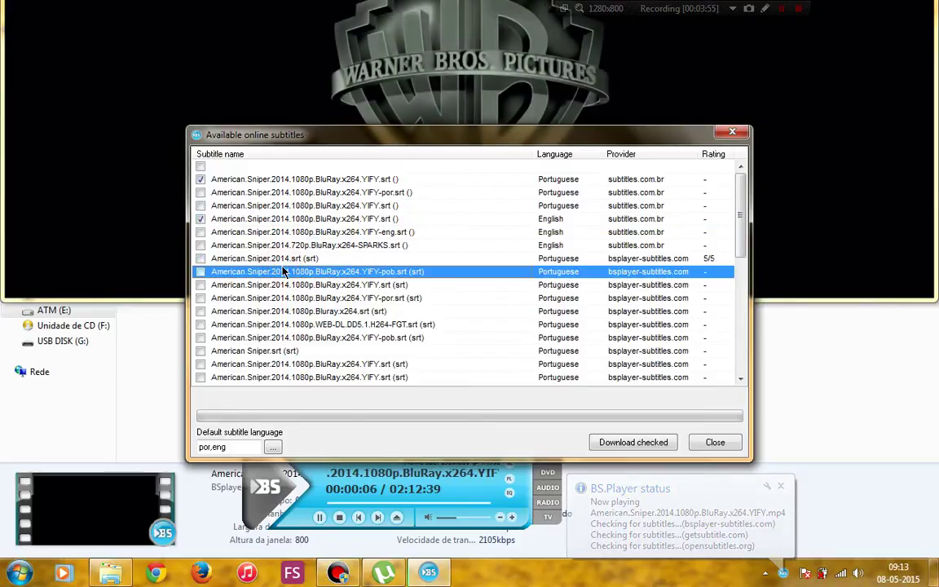
{"action": "left_click", "coordinate": [234, 259]}
{"action": "left_click", "coordinate": [208, 271]}
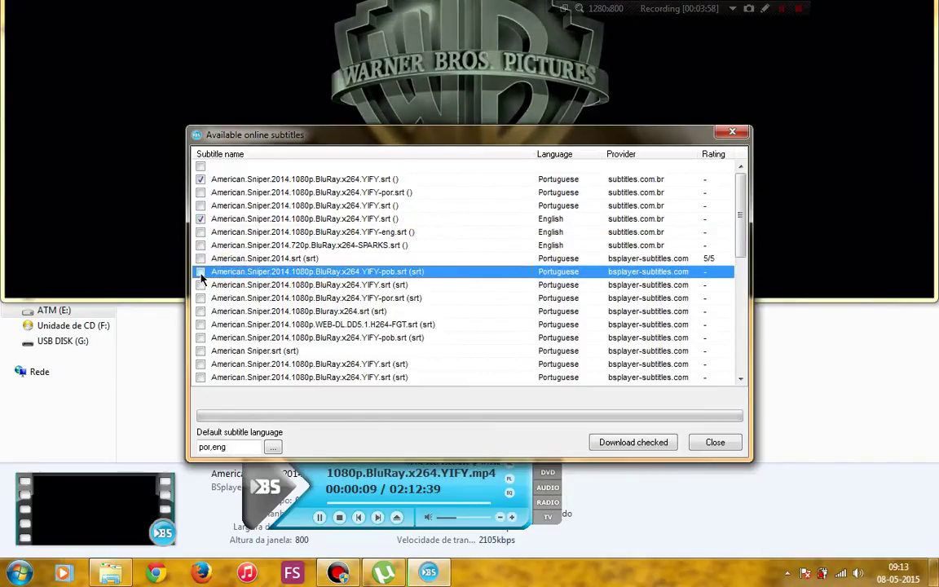
{"action": "left_click", "coordinate": [201, 272]}
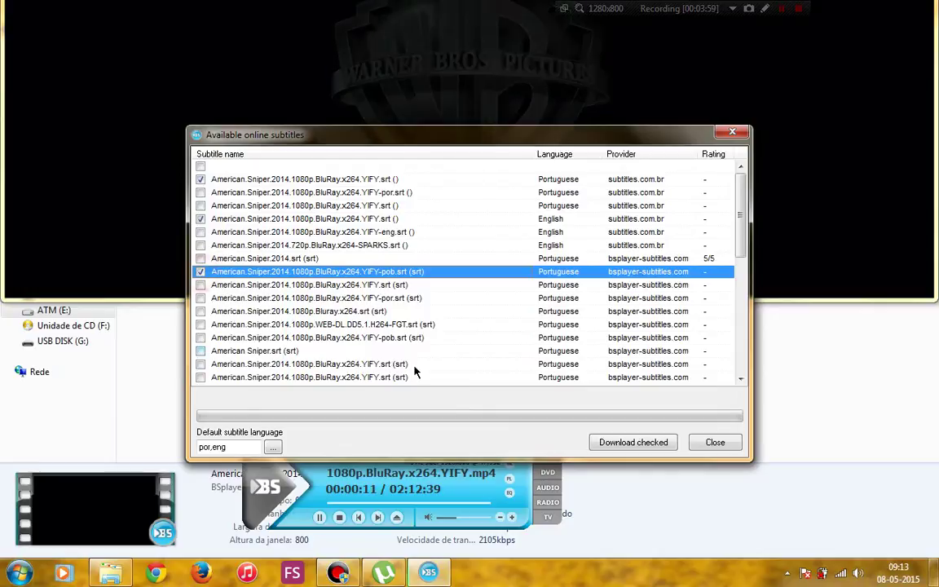
Download the checked subtitles, close the subtitle list, and skip the film to about 23 minutes.
{"action": "left_click", "coordinate": [624, 443]}
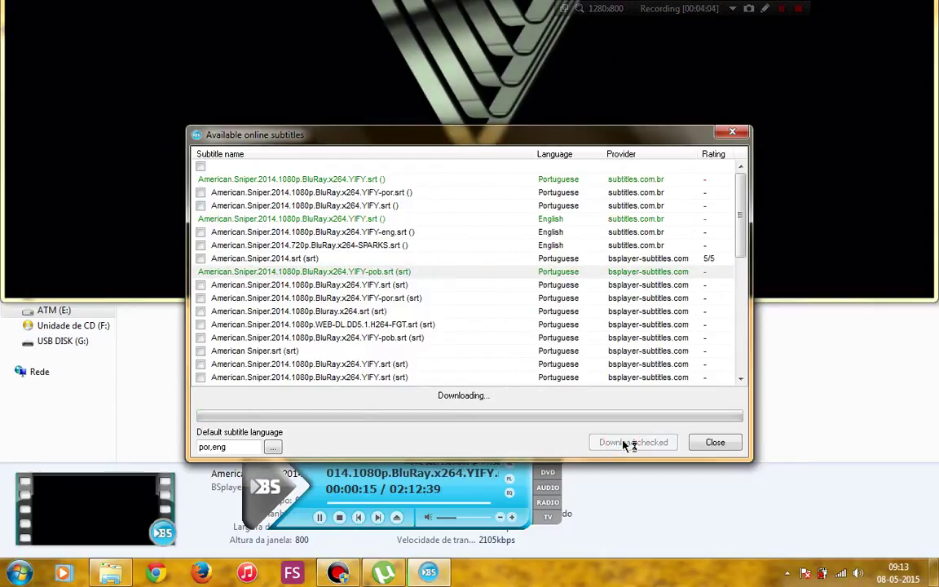
{"action": "left_click", "coordinate": [709, 442]}
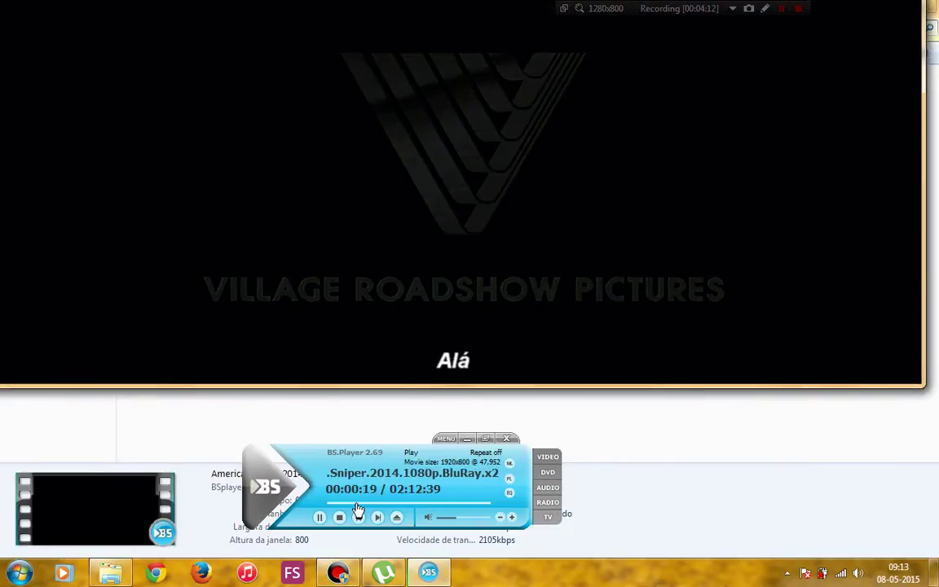
{"action": "left_click", "coordinate": [357, 505]}
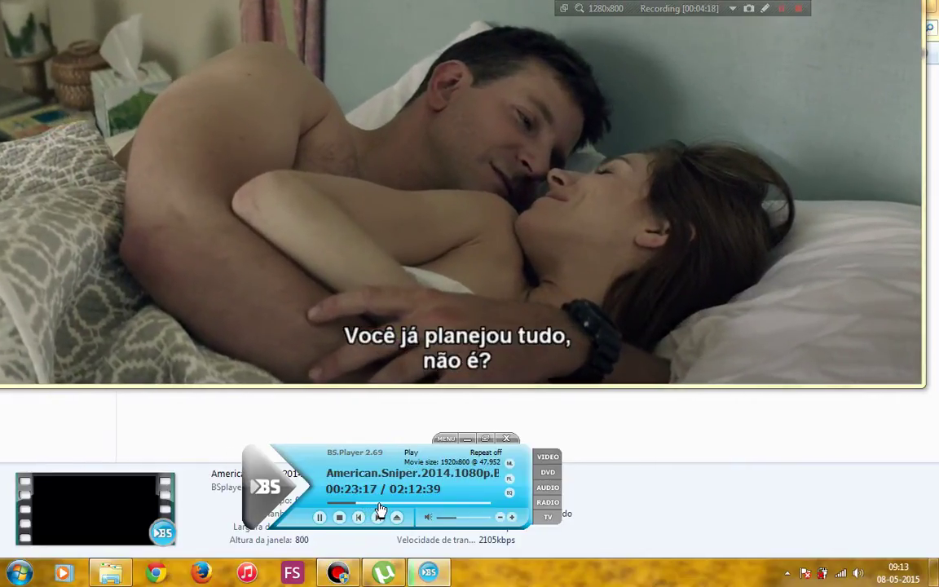
Skip through later scenes of American Sniper, ending at about 1 hour 40 minutes, to check playback.
{"action": "left_click", "coordinate": [381, 505]}
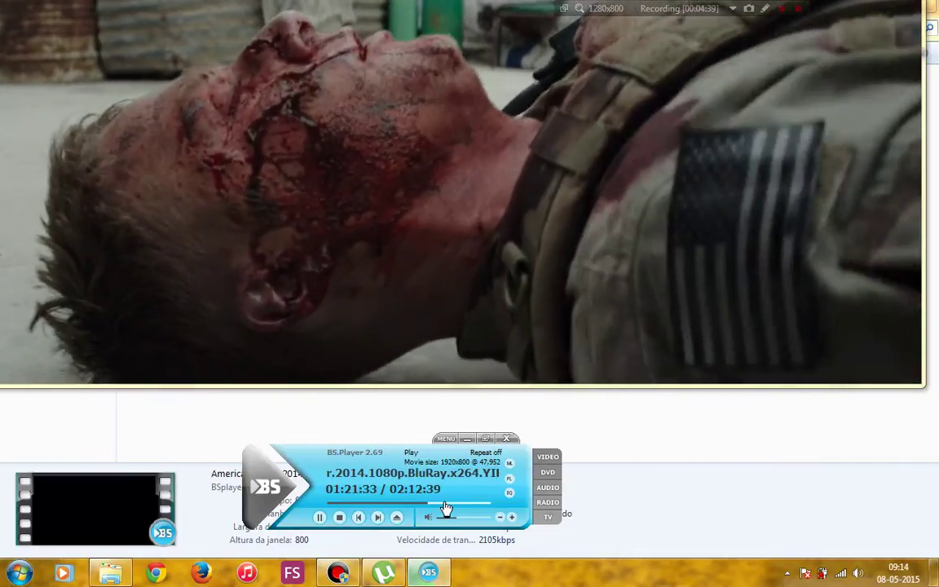
{"action": "left_click", "coordinate": [445, 505]}
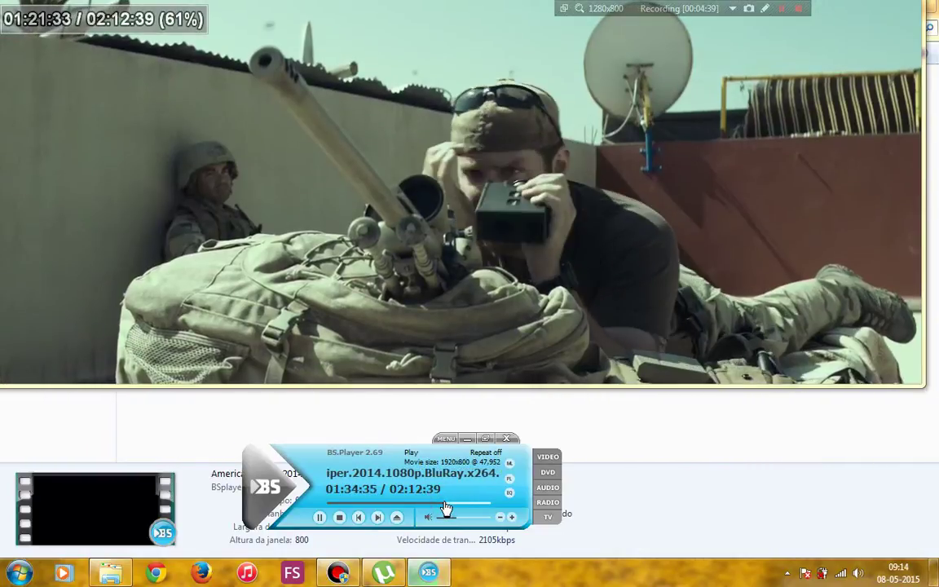
{"action": "left_click", "coordinate": [452, 506]}
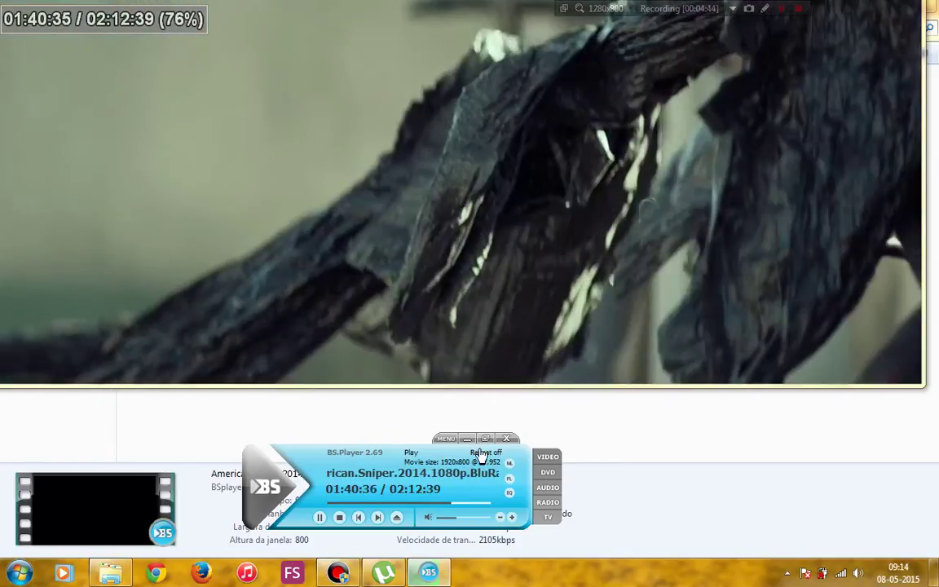
Close the BS.Player window playing American Sniper and return to the film folder.
{"action": "left_click", "coordinate": [512, 438]}
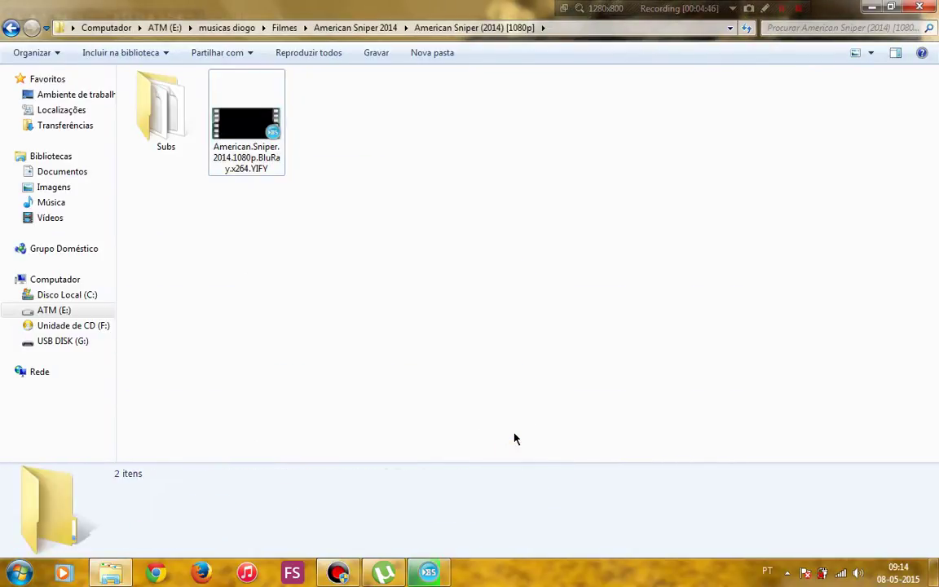
{"action": "mouse_move", "coordinate": [447, 574]}
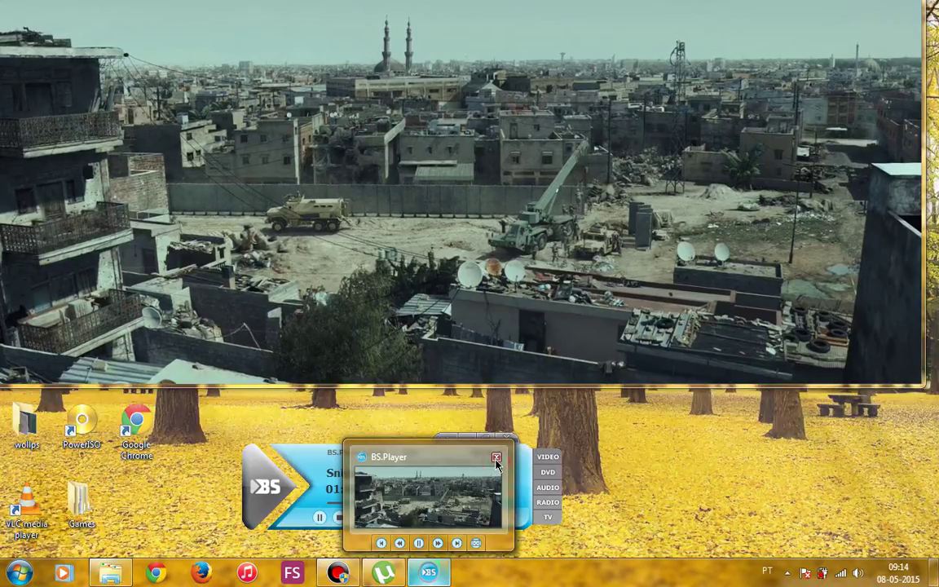
{"action": "left_click", "coordinate": [495, 458]}
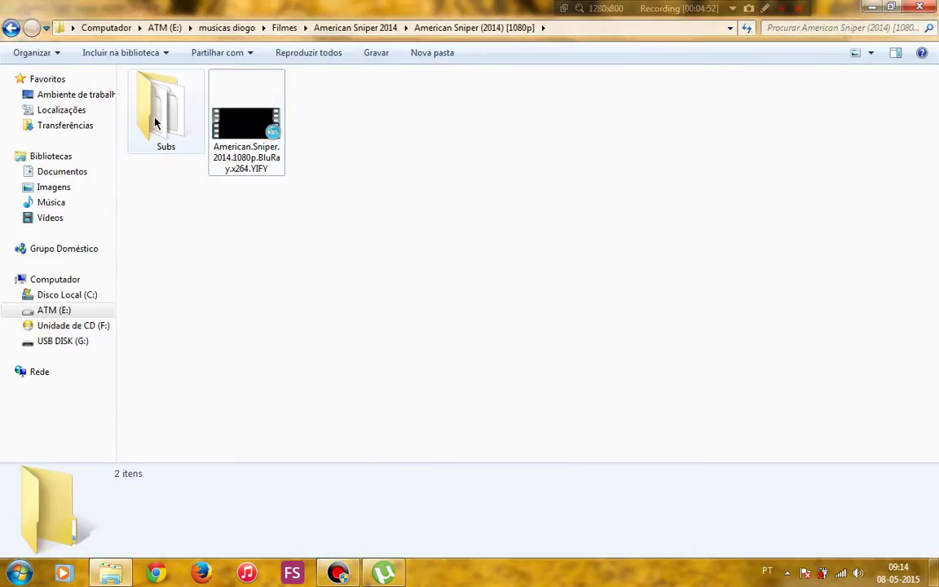
Move the three subtitle SRT files from the Subs folder into the American Sniper (2014) [1080p] folder.
{"action": "double_click", "coordinate": [156, 121]}
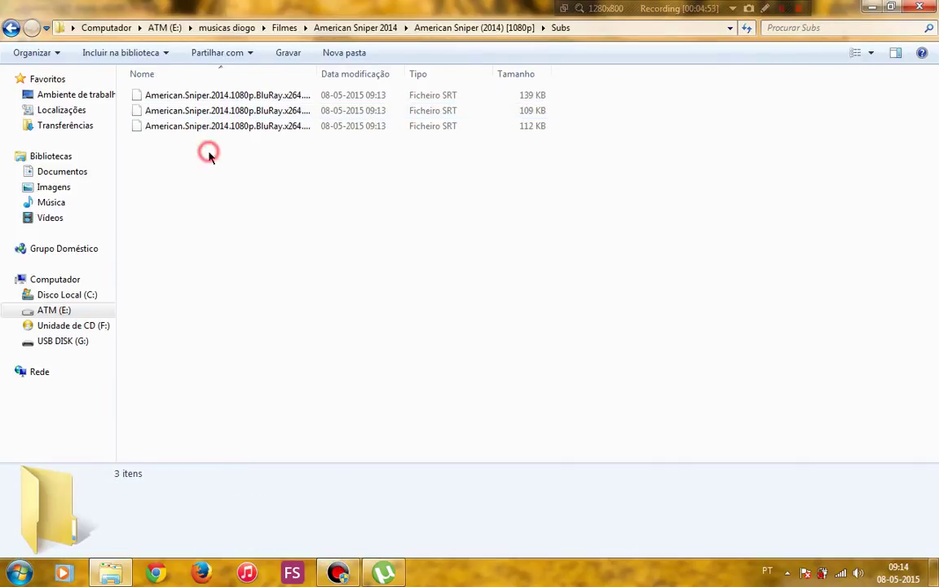
{"action": "left_click_drag", "start_coordinate": [209, 155], "coordinate": [173, 45]}
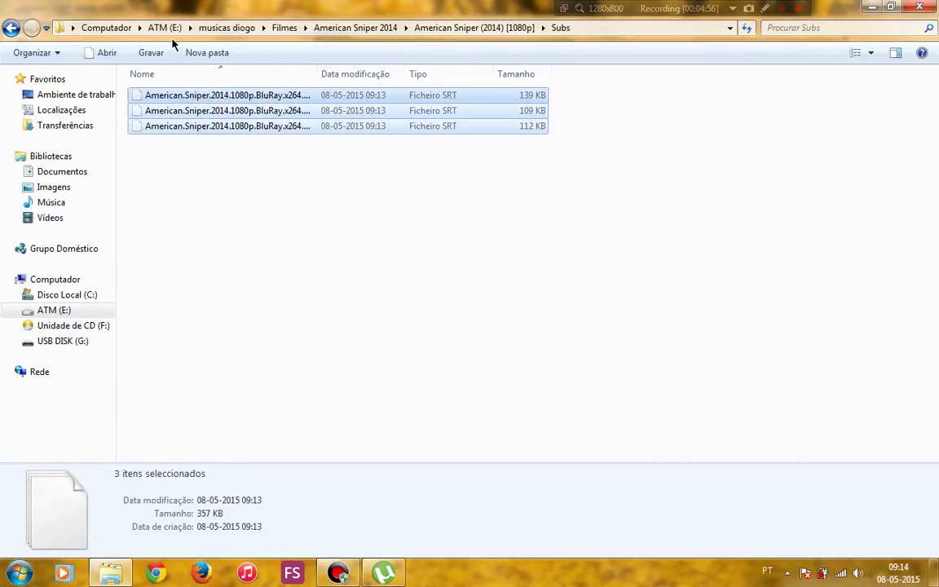
{"action": "key", "text": "BackSpace"}
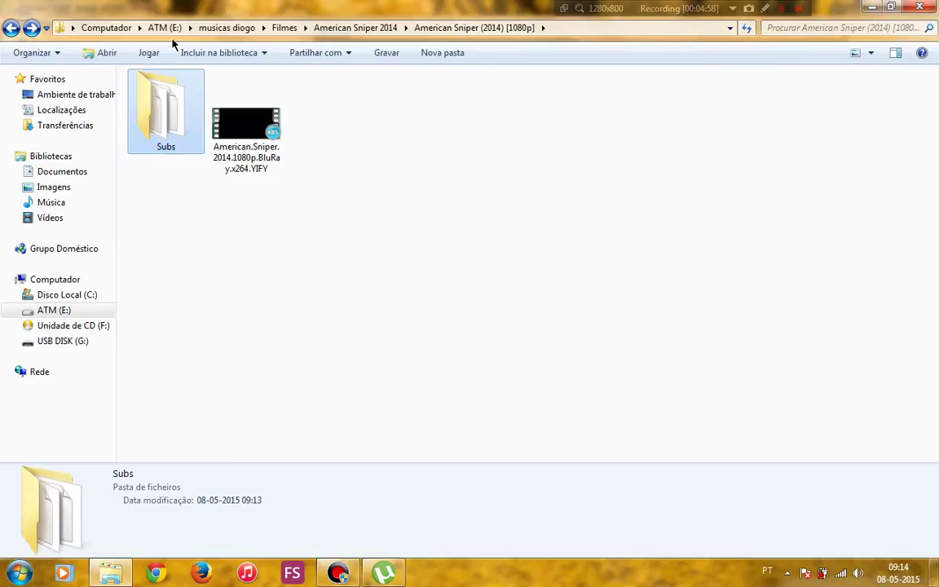
{"action": "key", "text": "ctrl+v"}
Delete the Subs folder from the American Sniper (2014) [1080p] folder.
{"action": "left_click", "coordinate": [167, 91]}
{"action": "key", "text": "Delete"}
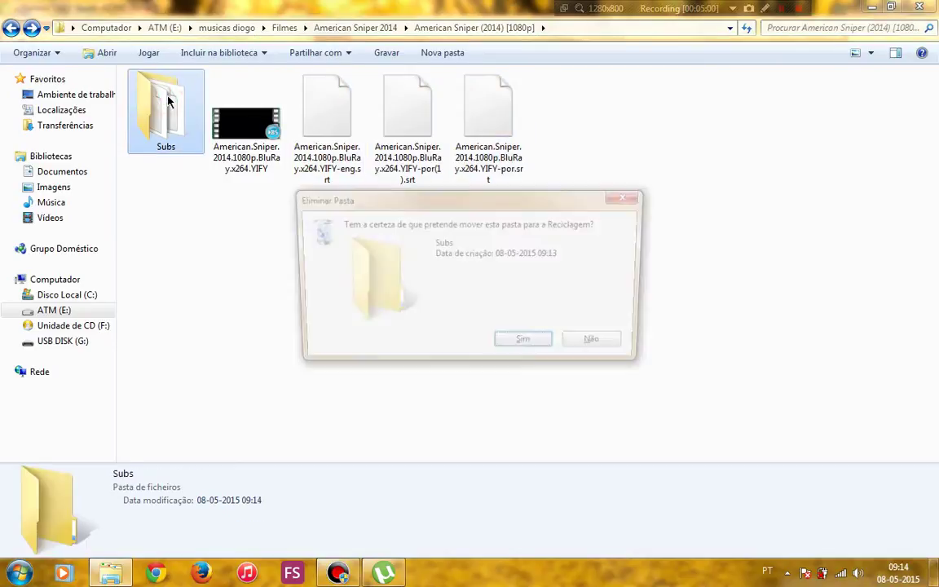
{"action": "key", "text": "Return"}
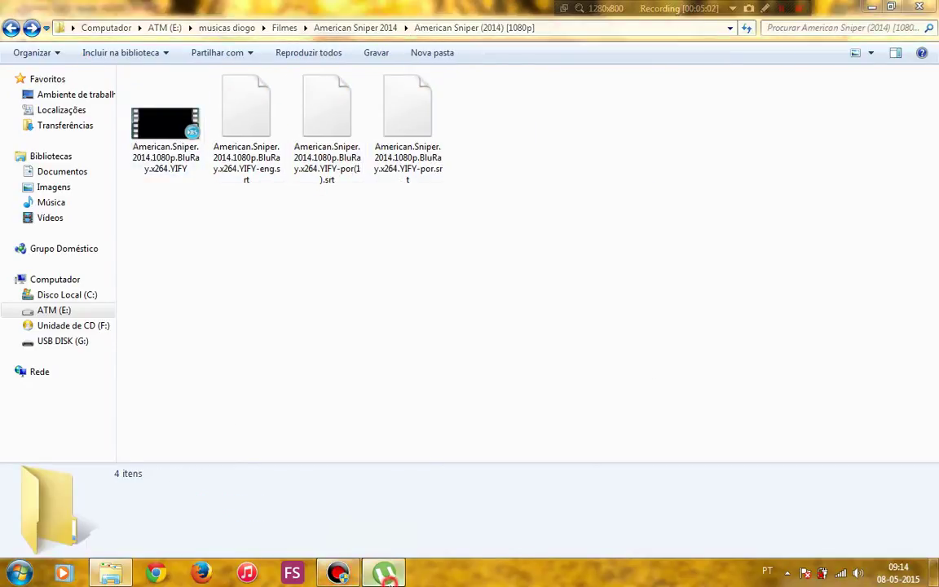
Switch to µTorrent and remove the American Sniper (2014) [1080p] torrent from the list.
{"action": "left_click", "coordinate": [385, 573]}
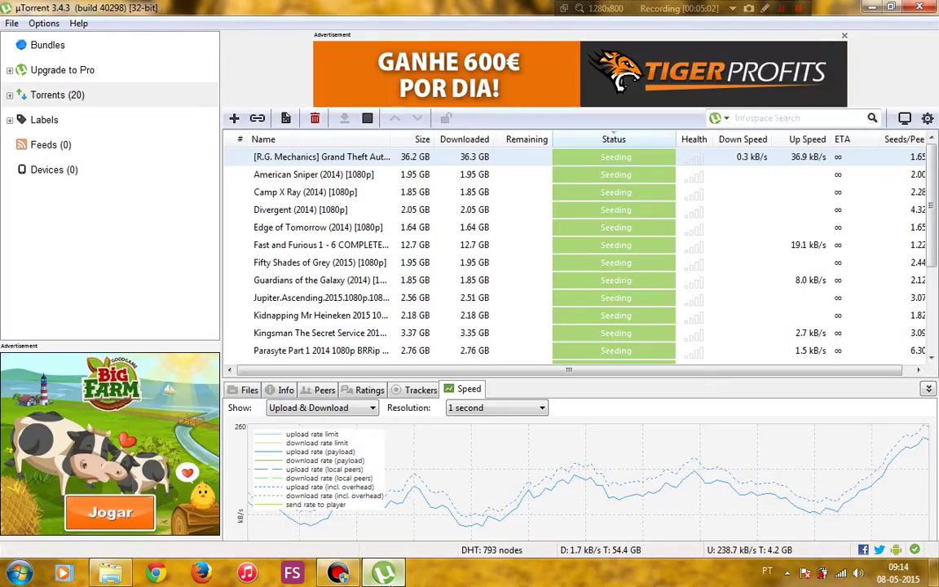
{"action": "left_click", "coordinate": [381, 177]}
{"action": "key", "text": "Delete"}
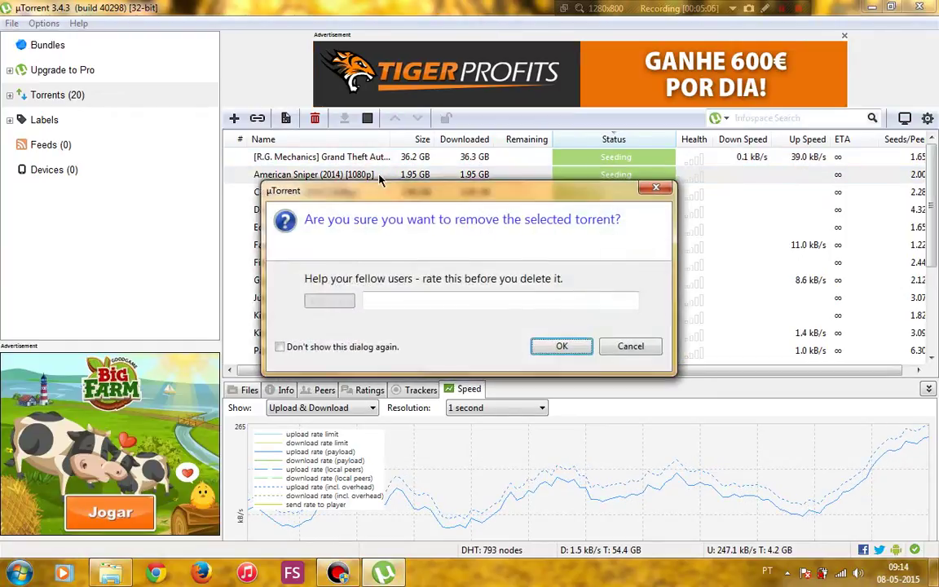
{"action": "key", "text": "Return"}
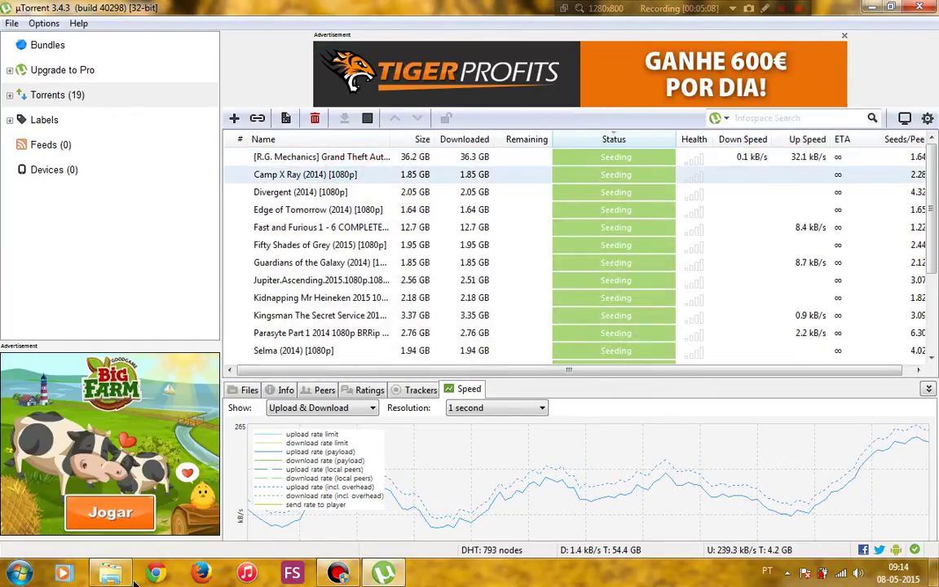
Return to the file explorer and go up to the American Sniper 2014 folder.
{"action": "left_click", "coordinate": [122, 574]}
{"action": "left_click", "coordinate": [247, 310]}
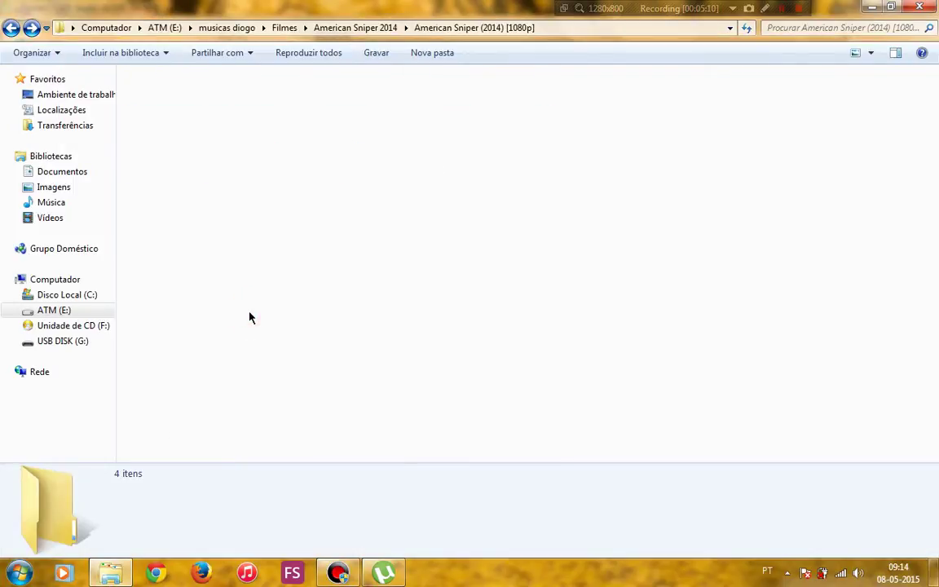
{"action": "key", "text": "BackSpace"}
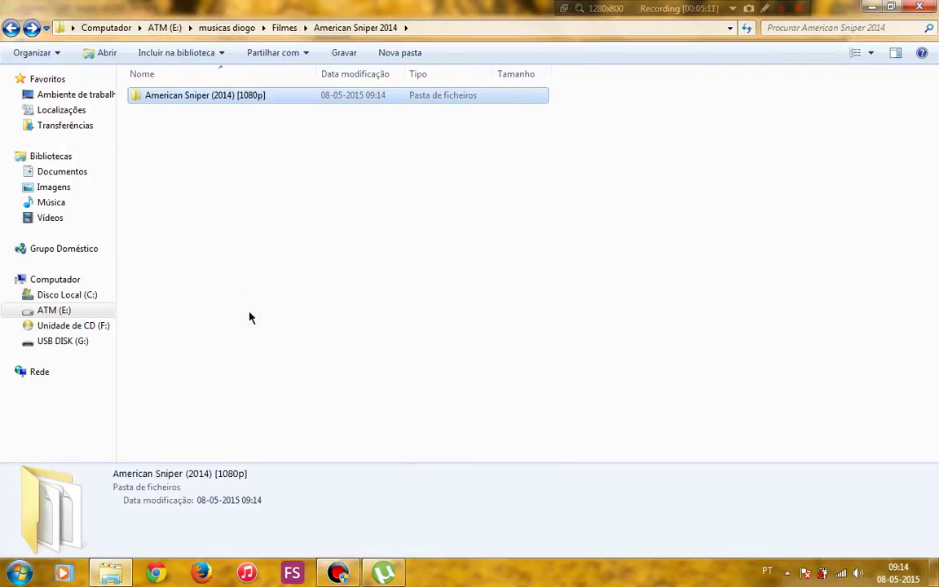
Switch to µTorrent and sort the torrents by name in ascending order.
{"action": "left_click", "coordinate": [379, 573]}
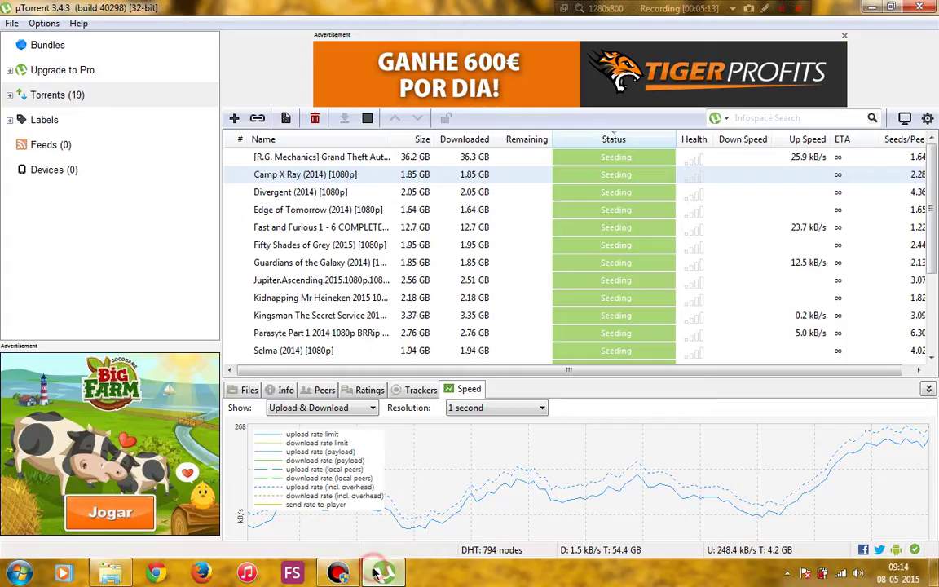
{"action": "left_click", "coordinate": [332, 145]}
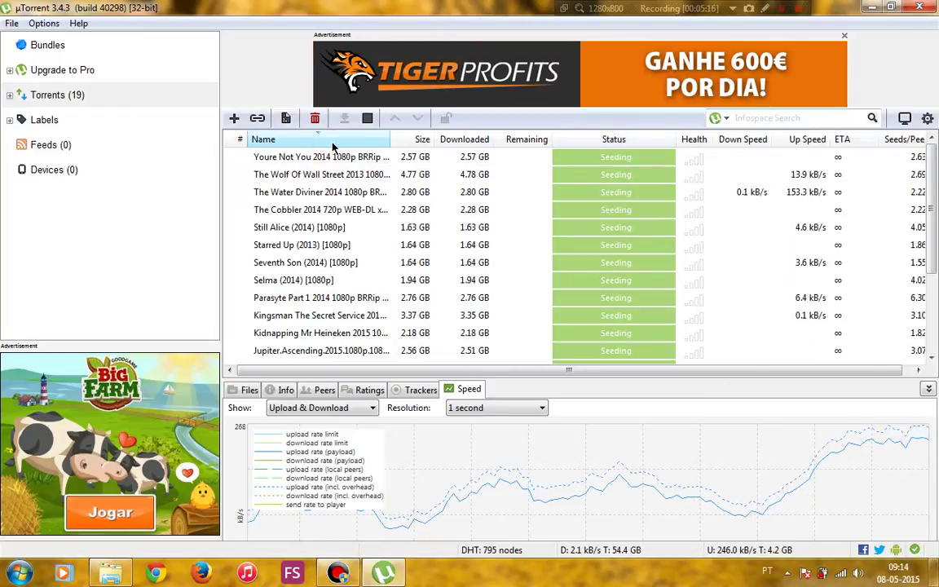
{"action": "left_click", "coordinate": [332, 145]}
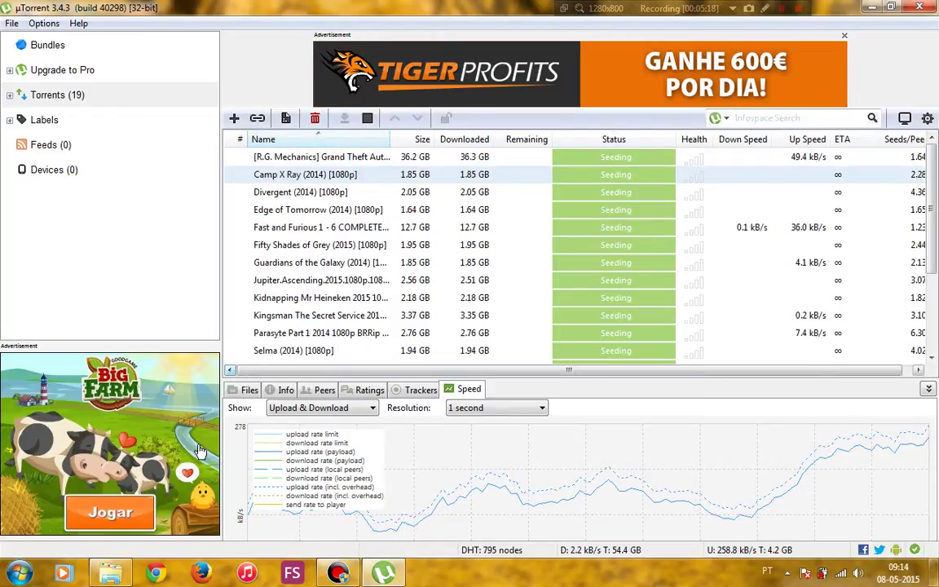
Return to the file explorer and open the Camp X Ray (2014) [1080p] folder under Filmes, Camp X-Ray 2014.
{"action": "left_click", "coordinate": [111, 572]}
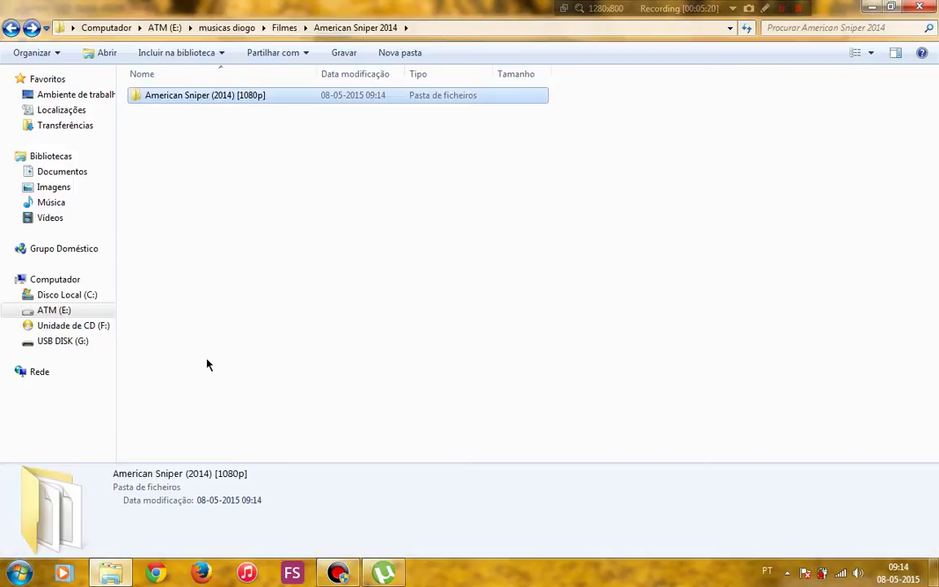
{"action": "key", "text": "BackSpace"}
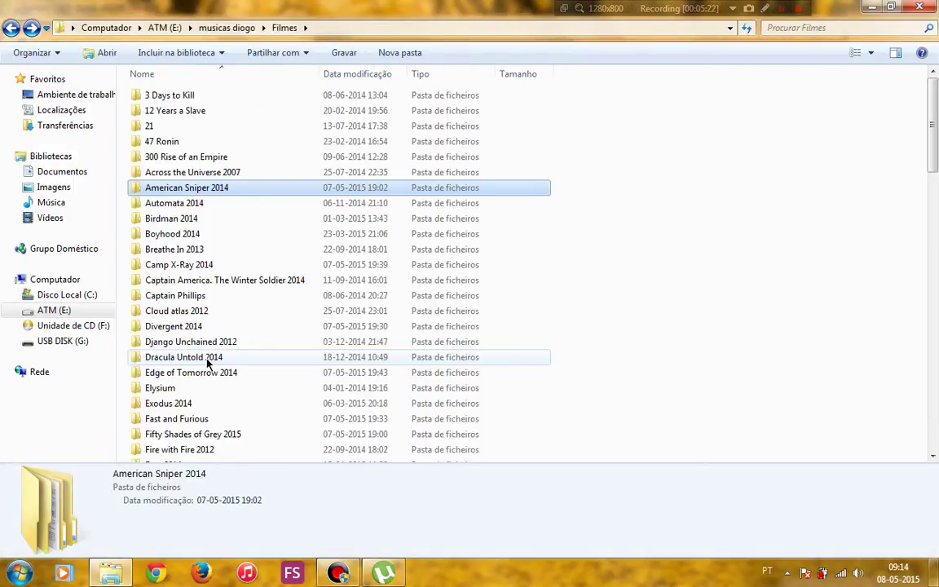
{"action": "key", "text": "Down"}
{"action": "key", "text": "Down"}
{"action": "key", "text": "Down"}
{"action": "key", "text": "Down"}
{"action": "key", "text": "Down"}
{"action": "key", "text": "Return"}
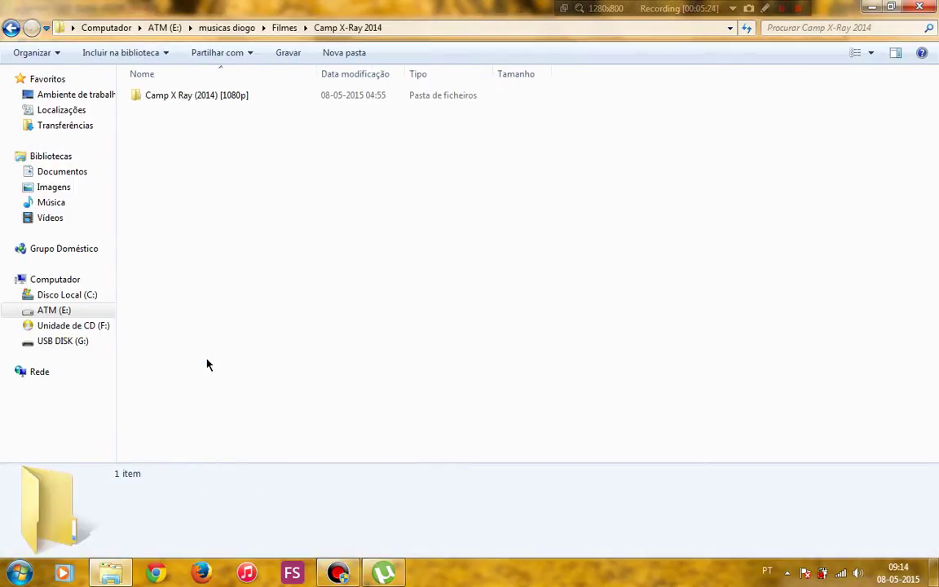
{"action": "key", "text": "Down"}
{"action": "key", "text": "Return"}
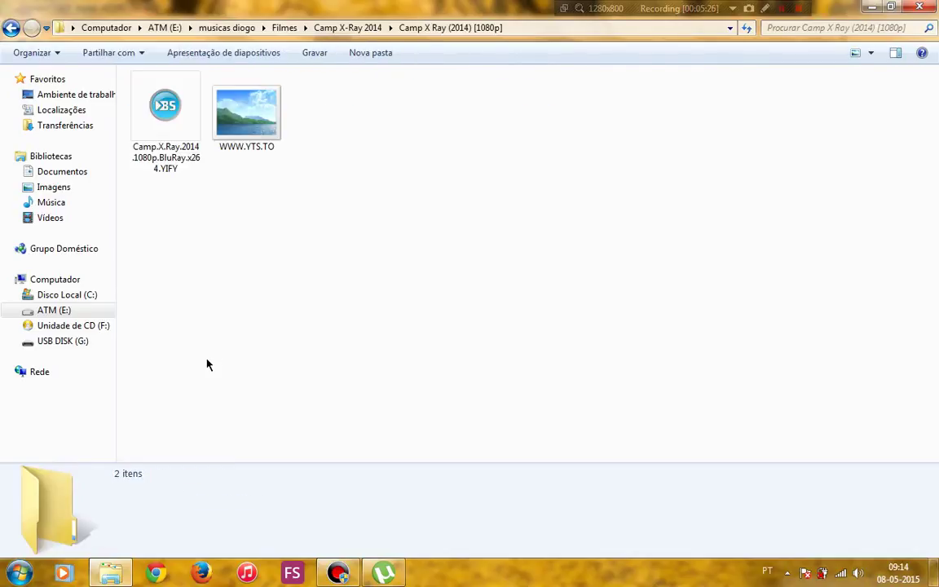
{"action": "key", "text": "Right"}
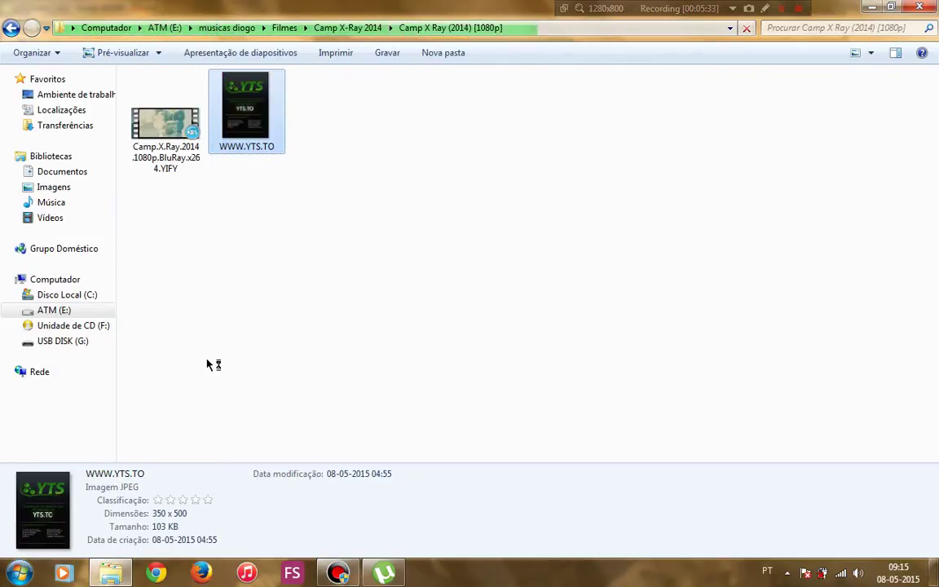
{"action": "key", "text": "Return"}
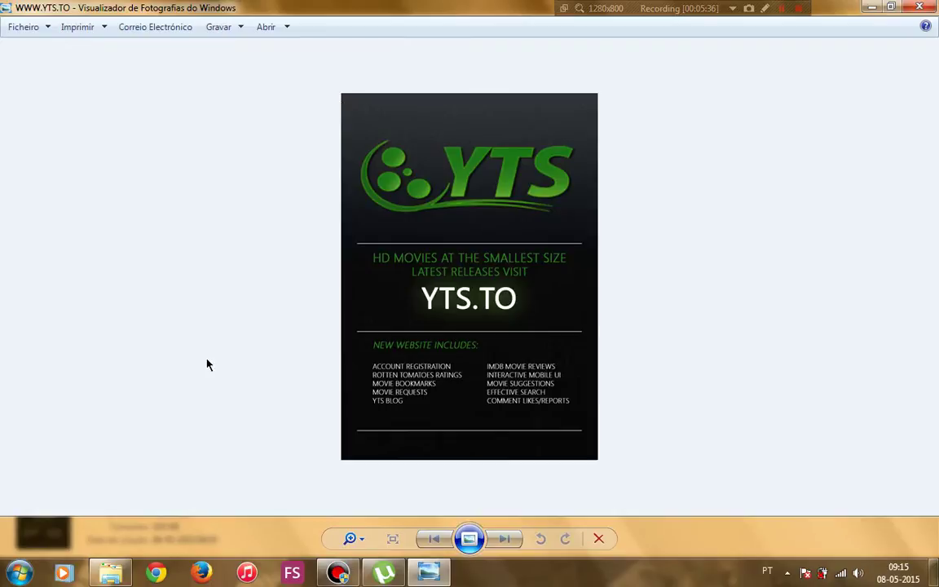
{"action": "key", "text": "Escape"}
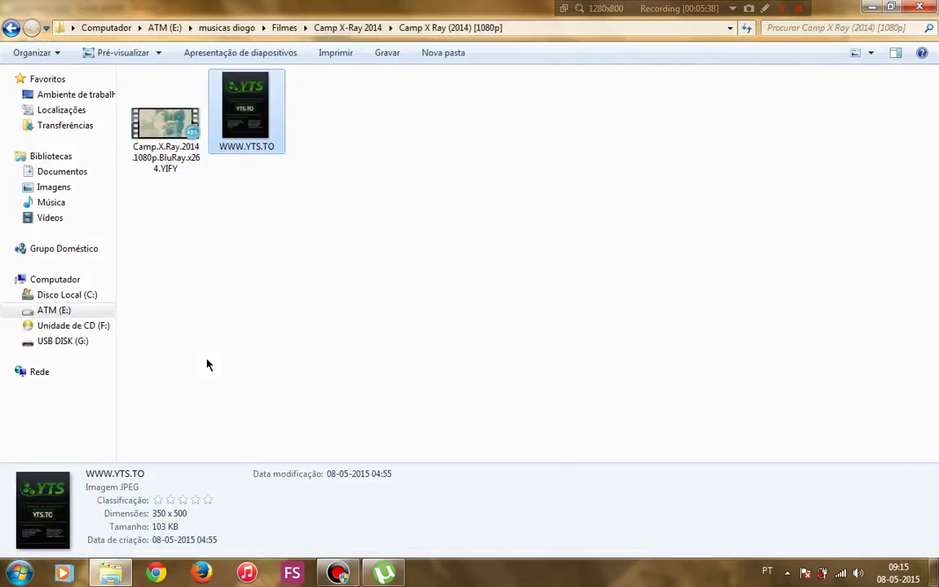
{"action": "key", "text": "Delete"}
{"action": "key", "text": "Return"}
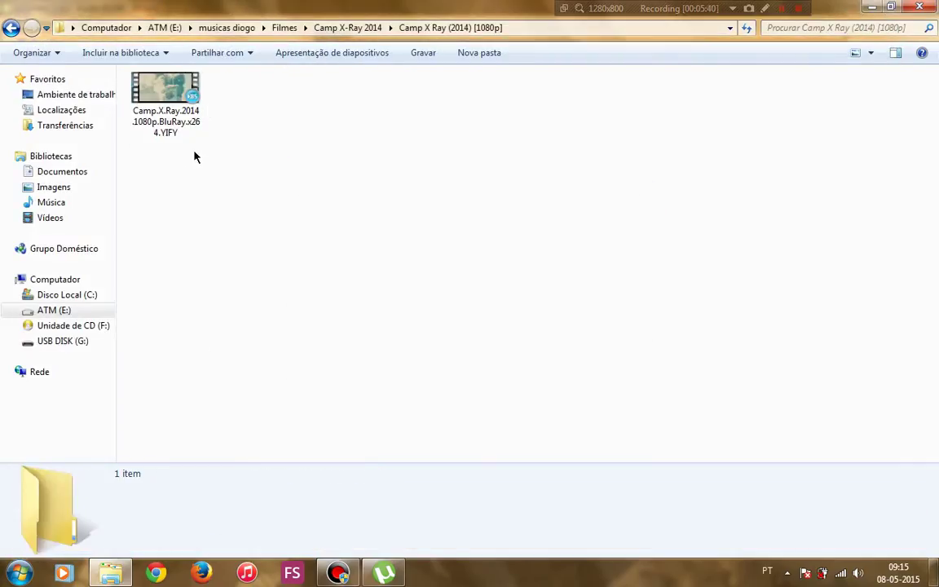
Play the Camp.X.Ray.2014 video and mark the first English YIFY-eng.srt from subtitles.com.br and first Portuguese YIFY.srt from bsplayer-subtitles.com for download.
{"action": "left_click", "coordinate": [167, 95]}
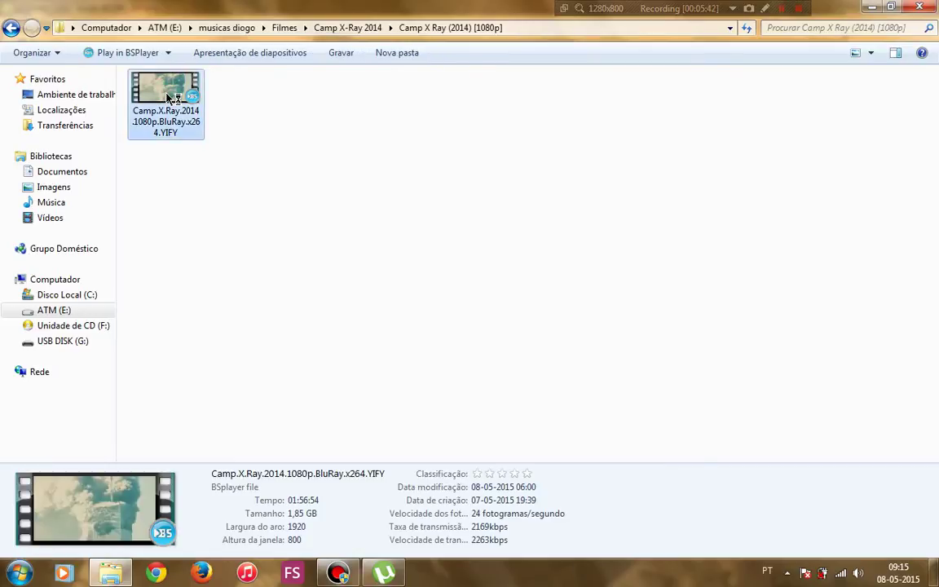
{"action": "double_click", "coordinate": [166, 96]}
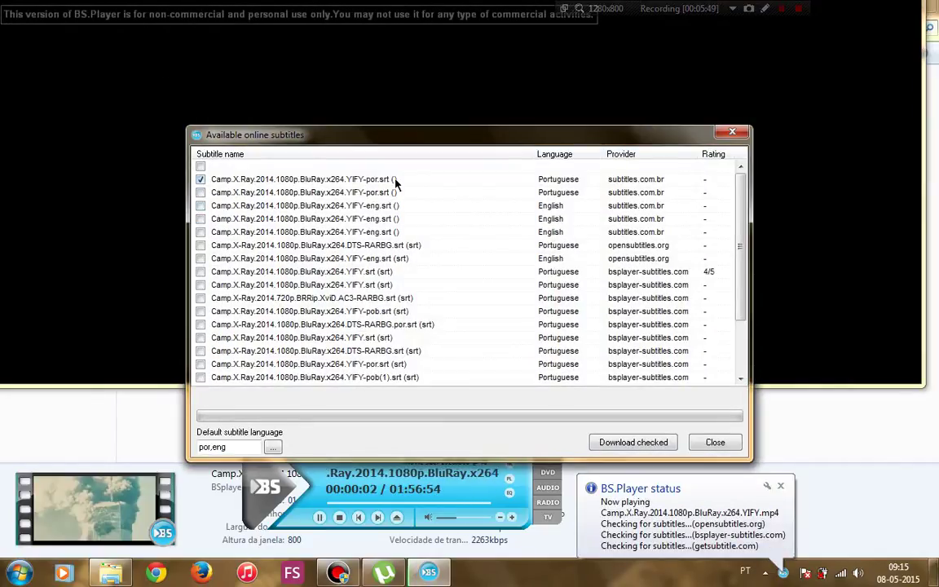
{"action": "left_click", "coordinate": [401, 206]}
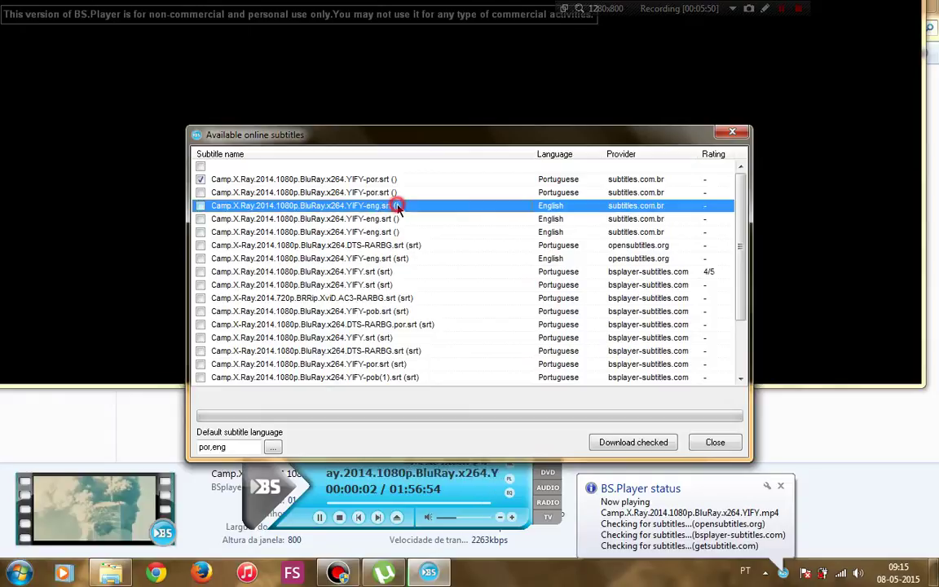
{"action": "left_click", "coordinate": [200, 206]}
{"action": "left_click", "coordinate": [385, 276]}
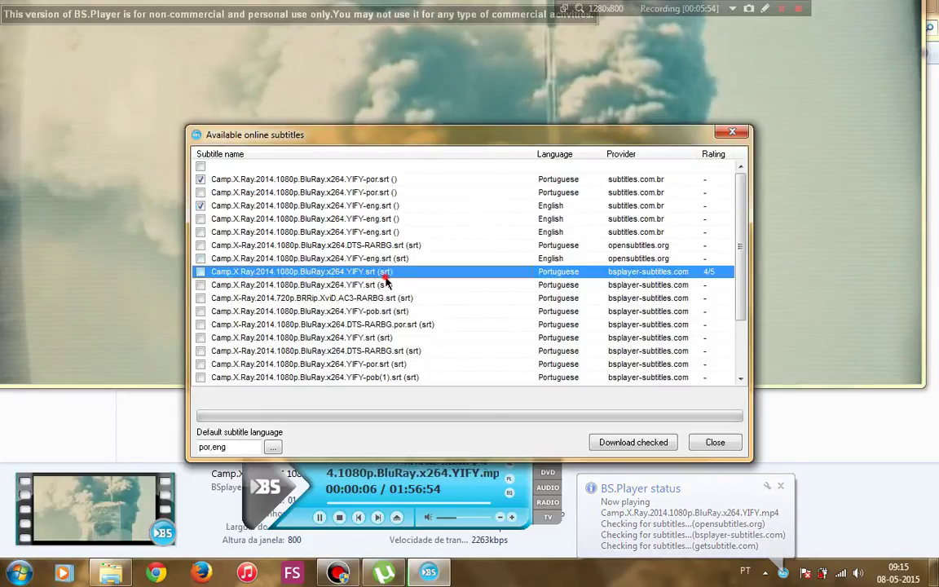
{"action": "left_click", "coordinate": [201, 271]}
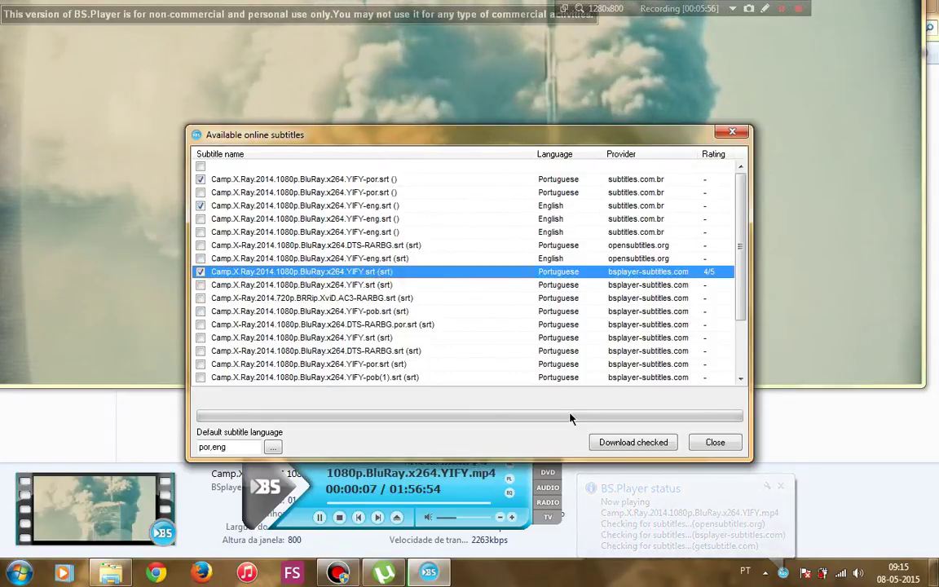
Download the checked Camp X-Ray subtitles, close the subtitle list, and skip the film to about 38 minutes.
{"action": "left_click", "coordinate": [617, 442]}
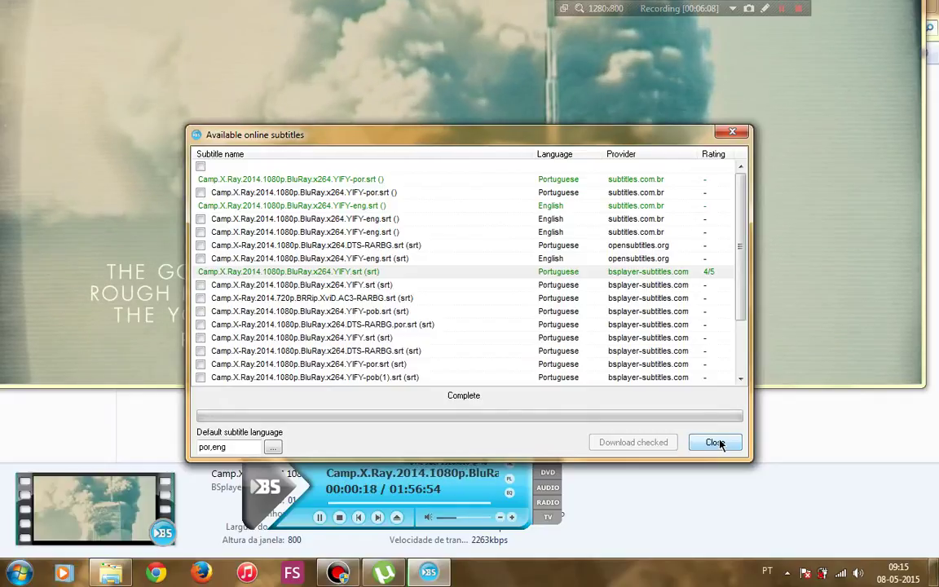
{"action": "left_click", "coordinate": [714, 442]}
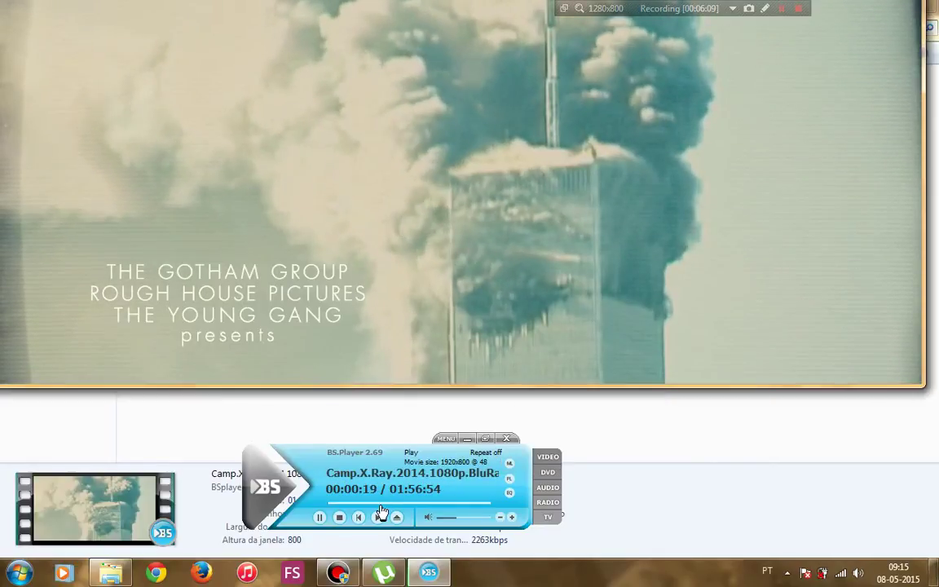
{"action": "left_click", "coordinate": [380, 504]}
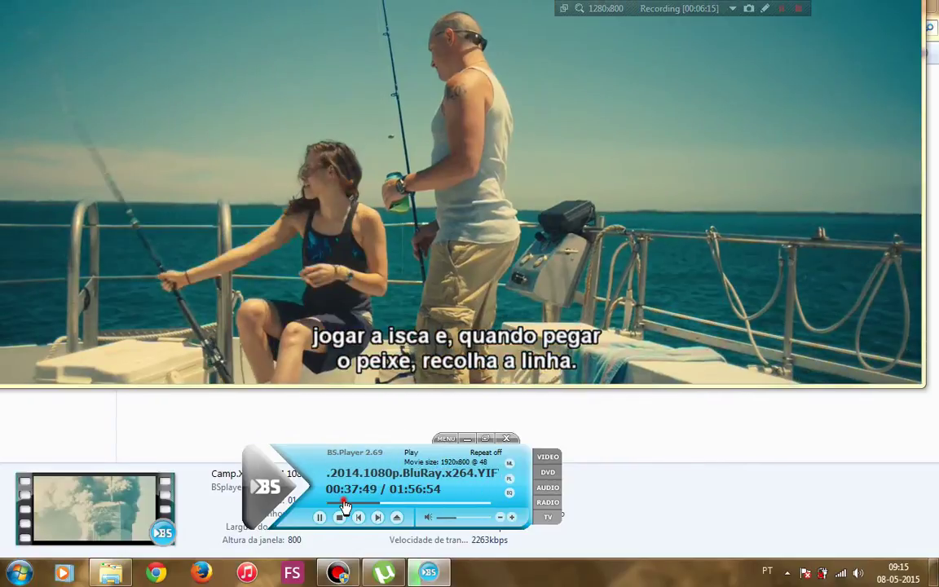
Sample Camp X-Ray at about 41, 55, 81 and 87 minutes to check the subtitles, and close the player.
{"action": "left_click", "coordinate": [345, 506]}
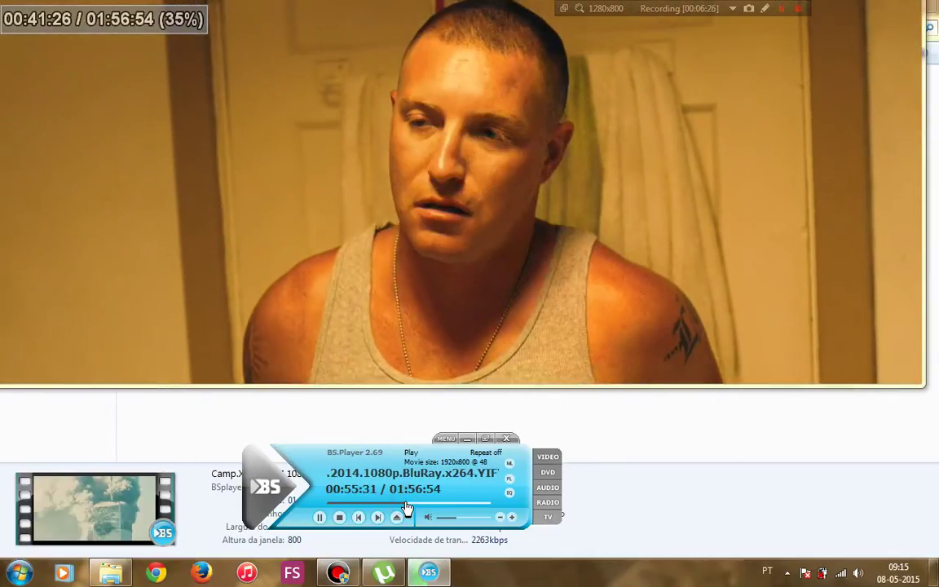
{"action": "left_click", "coordinate": [407, 507]}
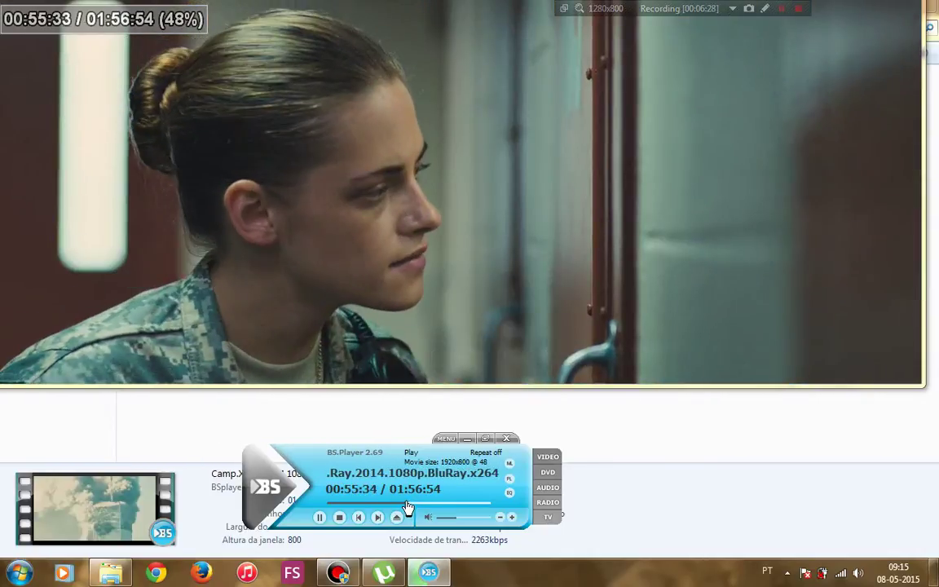
{"action": "left_click", "coordinate": [441, 508]}
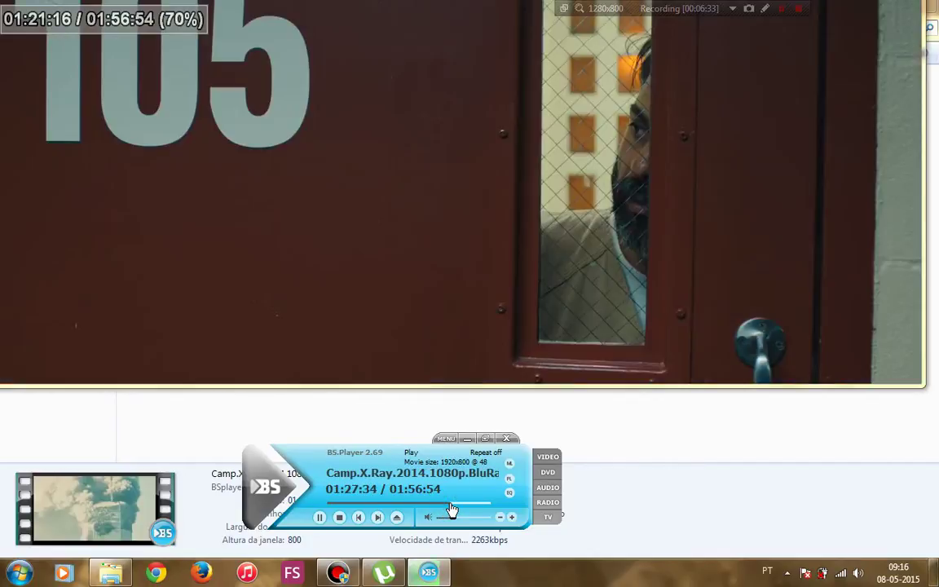
{"action": "left_click", "coordinate": [452, 509]}
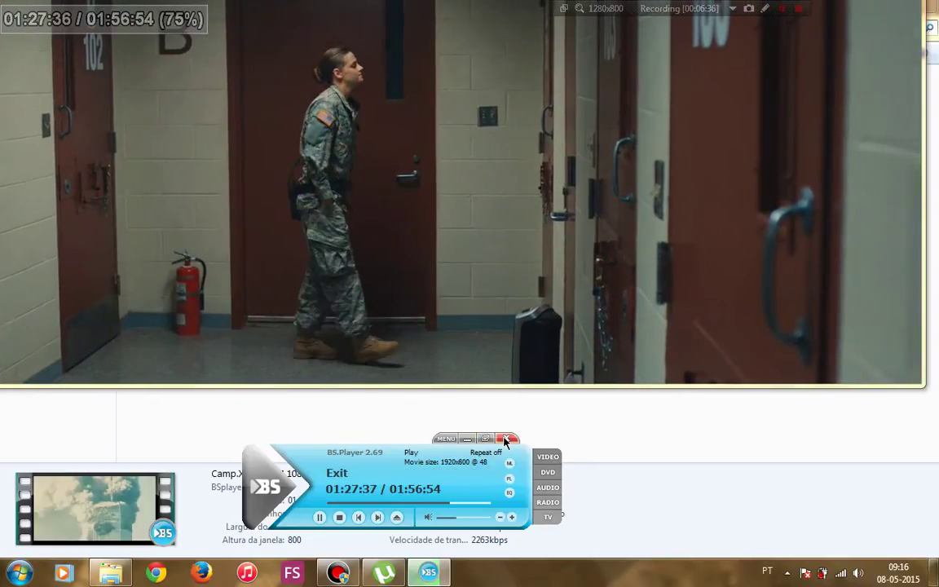
{"action": "left_click", "coordinate": [505, 440]}
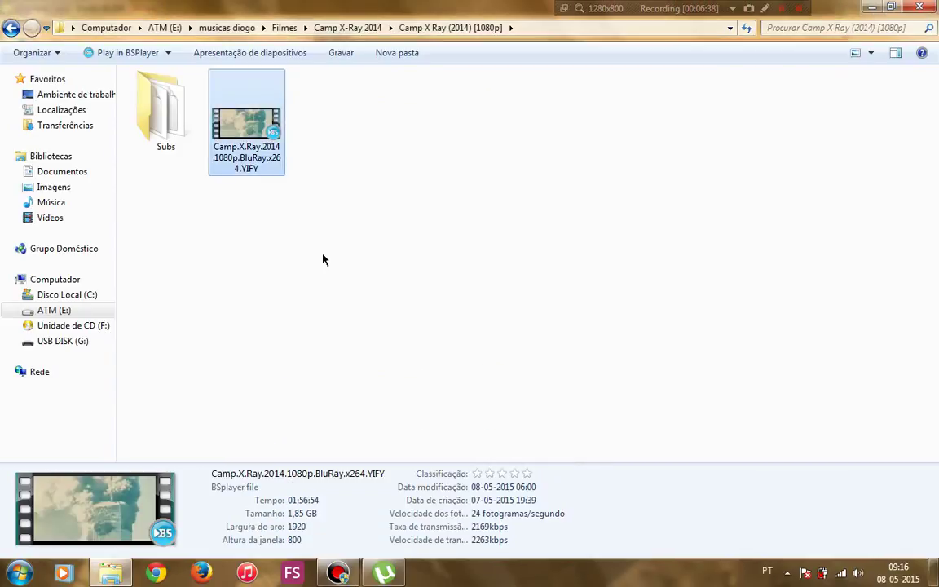
Move the three Camp X-Ray subtitle files out of Subs into the Camp X Ray (2014) [1080p] folder.
{"action": "double_click", "coordinate": [165, 119]}
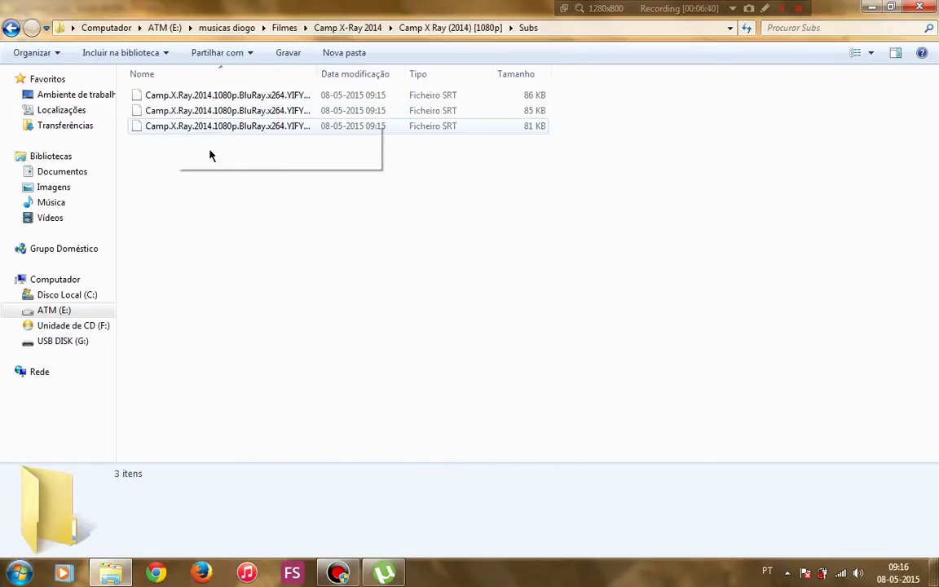
{"action": "left_click_drag", "start_coordinate": [210, 153], "coordinate": [183, 85]}
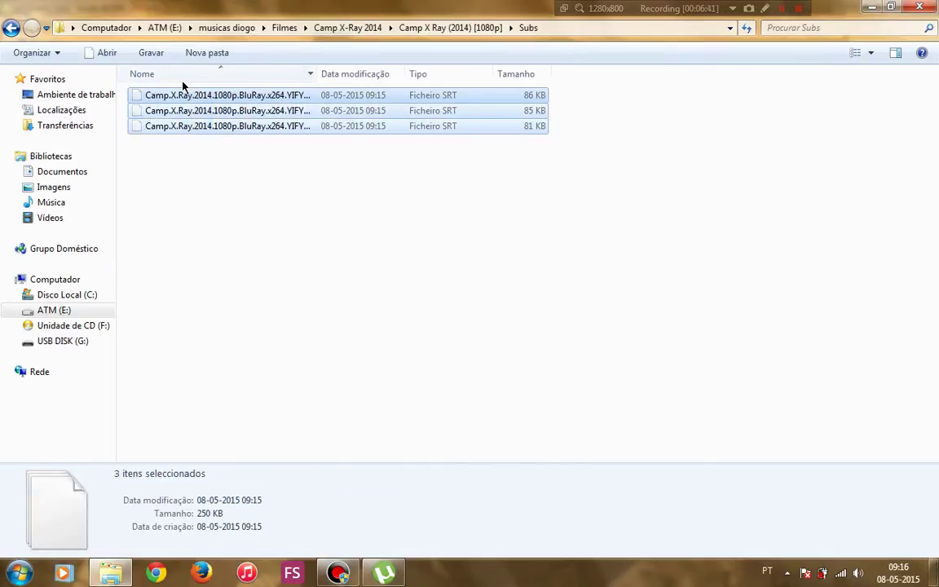
{"action": "key", "text": "ctrl+x"}
{"action": "key", "text": "BackSpace"}
{"action": "key", "text": "ctrl+v"}
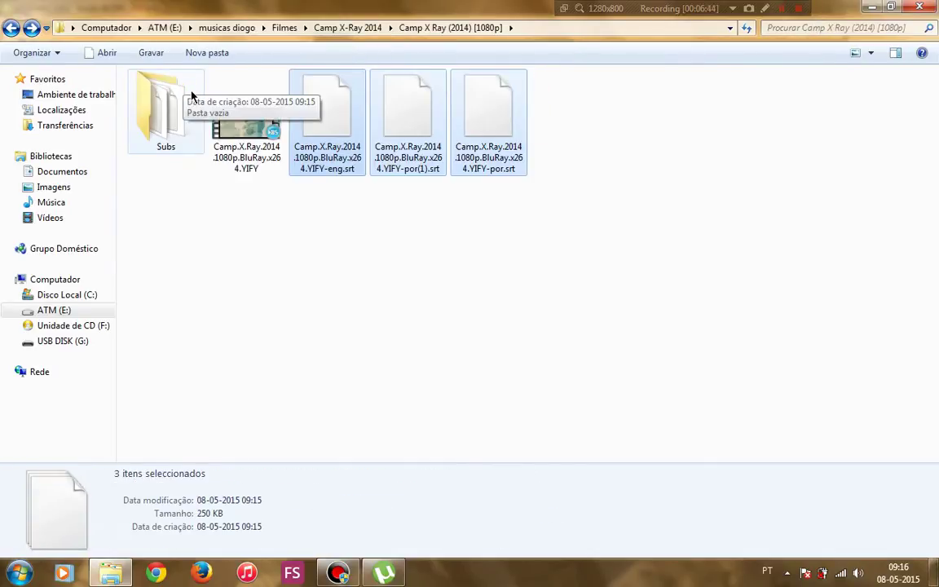
Delete the emptied Subs folder from Camp X Ray (2014) [1080p] and go back up to the Filmes folder.
{"action": "left_click", "coordinate": [192, 96]}
{"action": "key", "text": "Delete"}
{"action": "key", "text": "Return"}
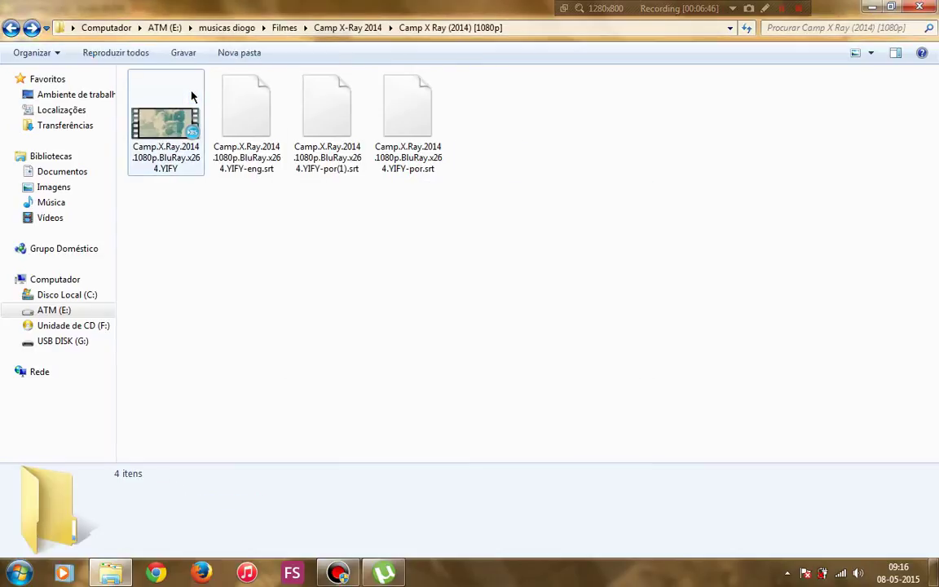
{"action": "key", "text": "BackSpace"}
{"action": "key", "text": "BackSpace"}
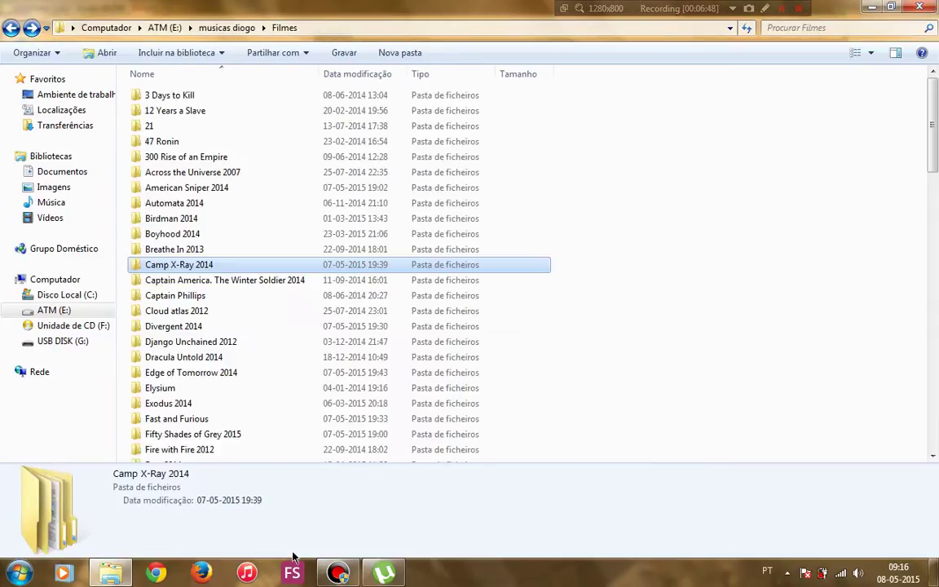
Switch to µTorrent and remove the Camp X Ray (2014) [1080p] torrent from the list.
{"action": "mouse_move", "coordinate": [346, 575]}
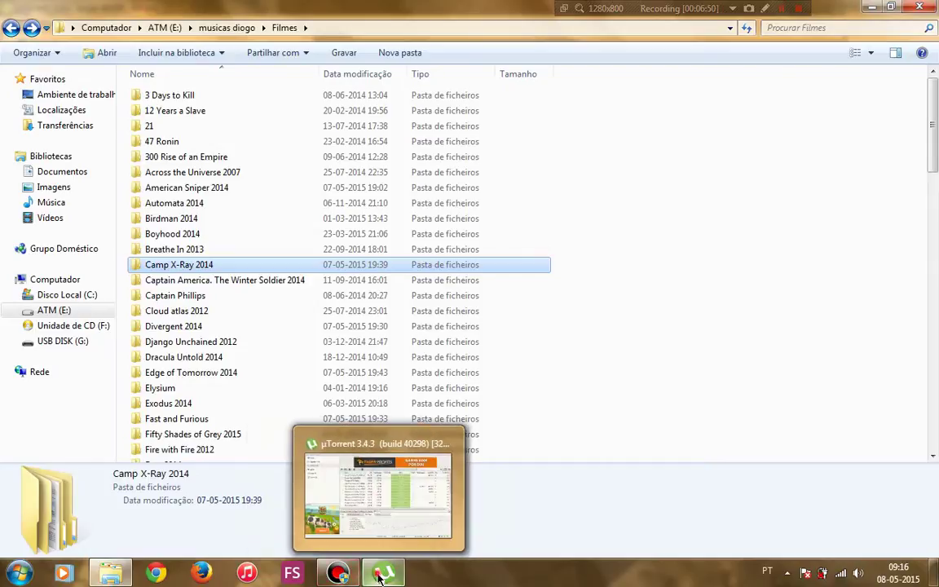
{"action": "left_click", "coordinate": [380, 575]}
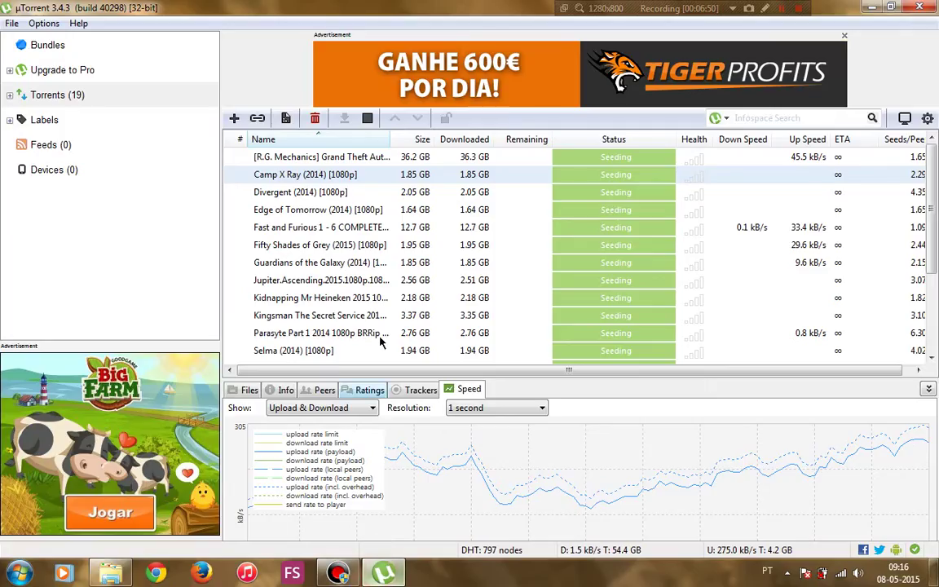
{"action": "left_click", "coordinate": [287, 178]}
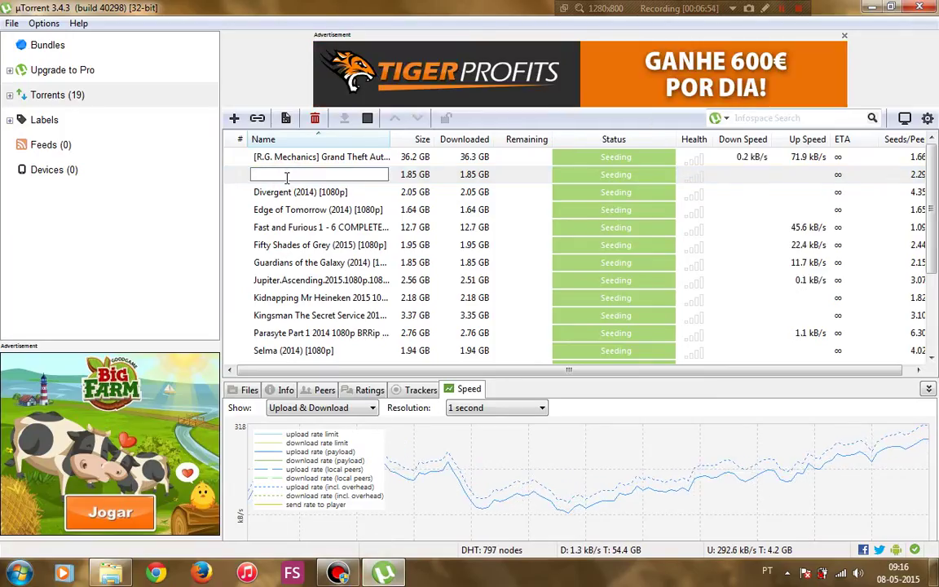
{"action": "key", "text": "Delete"}
{"action": "key", "text": "Return"}
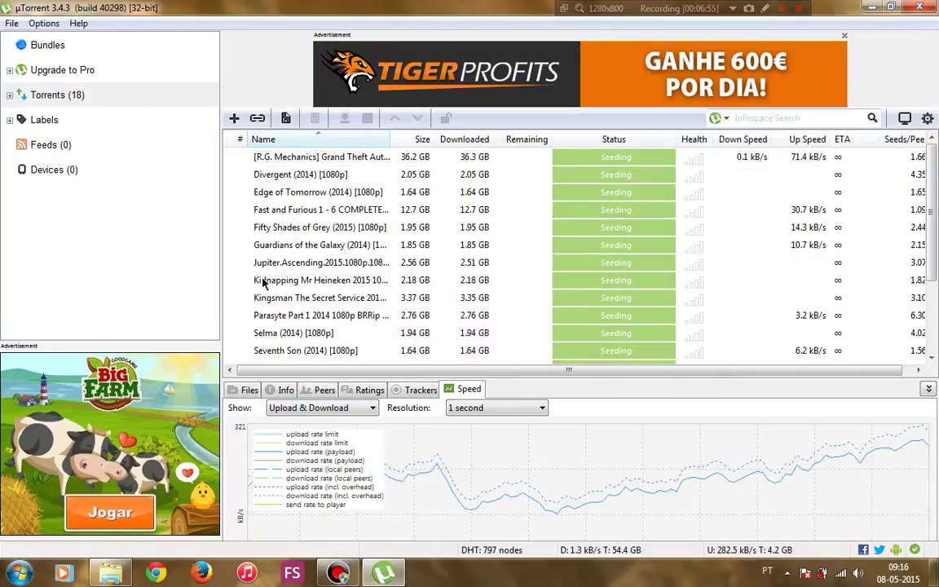
Return to the file explorer and open the Divergent (2014) [1080p] folder under Filmes, Divergent 2014.
{"action": "left_click", "coordinate": [101, 581]}
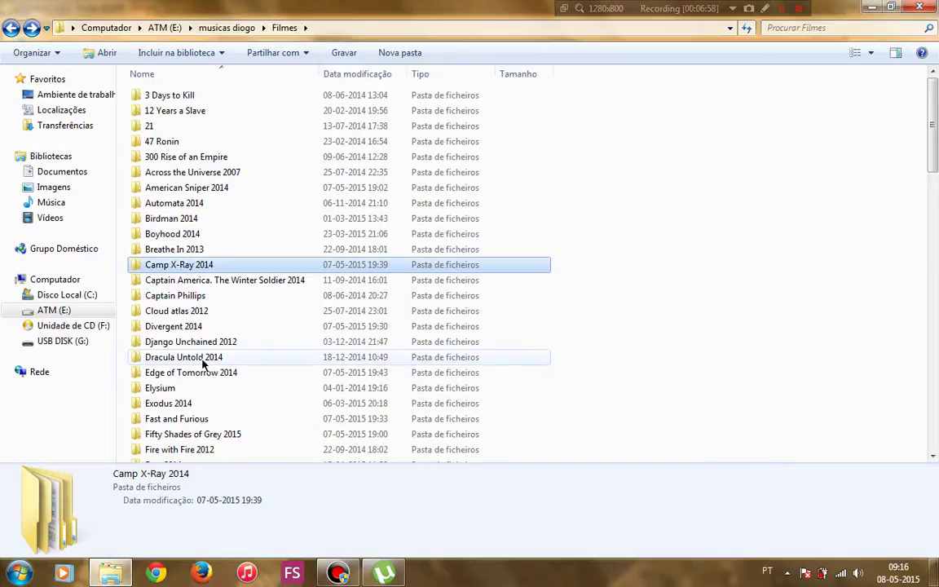
{"action": "key", "text": "Down"}
{"action": "key", "text": "Down"}
{"action": "key", "text": "Down"}
{"action": "key", "text": "Down"}
{"action": "key", "text": "Return"}
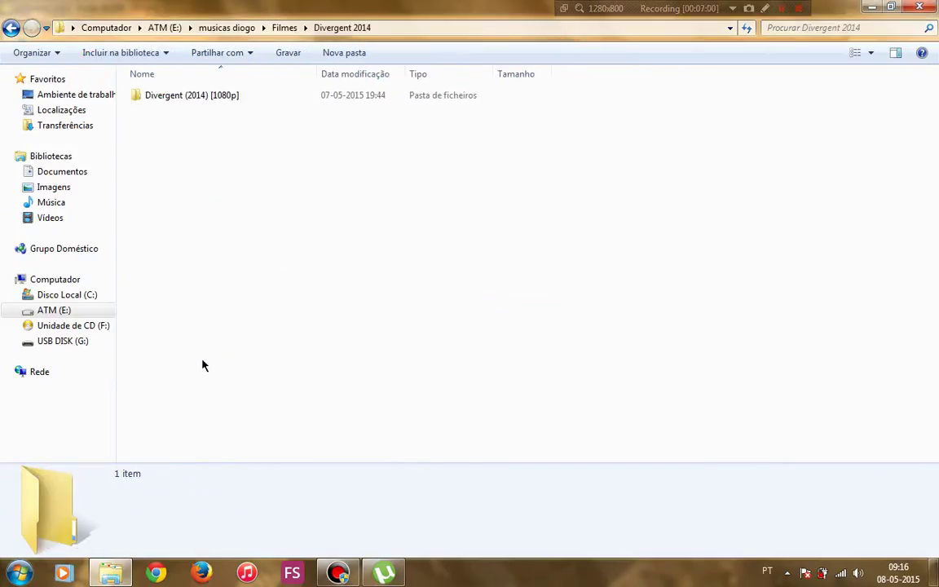
{"action": "key", "text": "Down"}
{"action": "key", "text": "Return"}
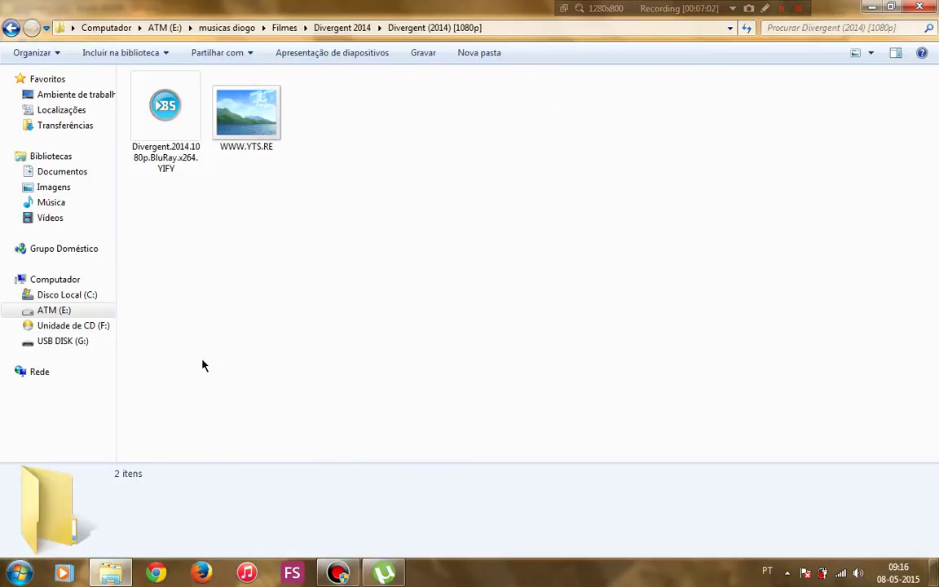
{"action": "key", "text": "Right"}
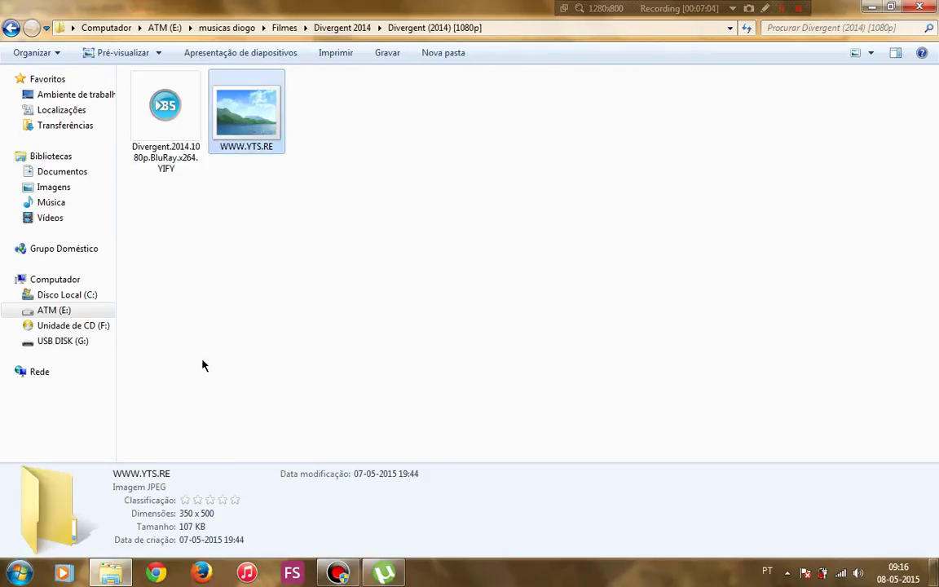
{"action": "key", "text": "Delete"}
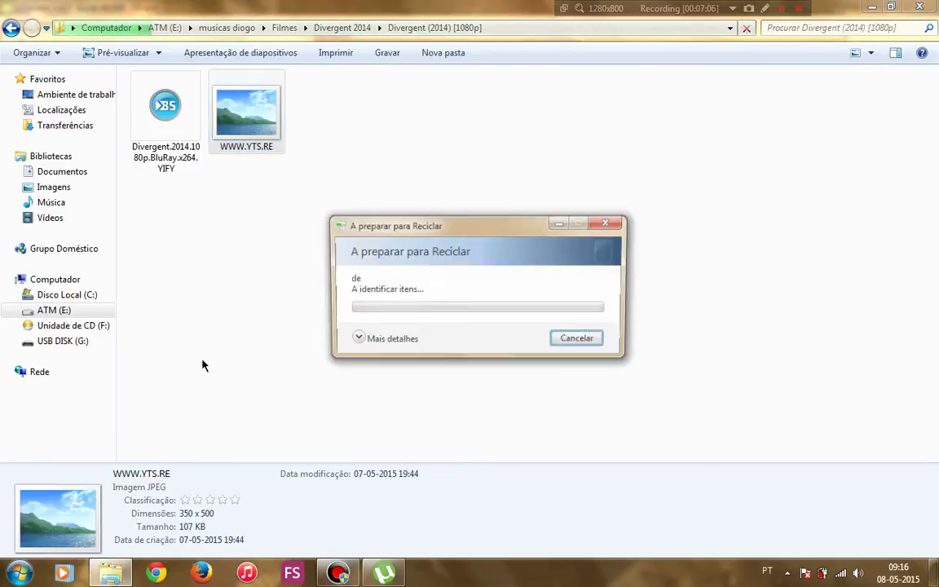
{"action": "key", "text": "Escape"}
Play the Divergent.2014 video and additionally mark the first English YIFY-eng.srt and the Portuguese 1080p.BluRay.x264-SPARKS.srt for download.
{"action": "key", "text": "Left"}
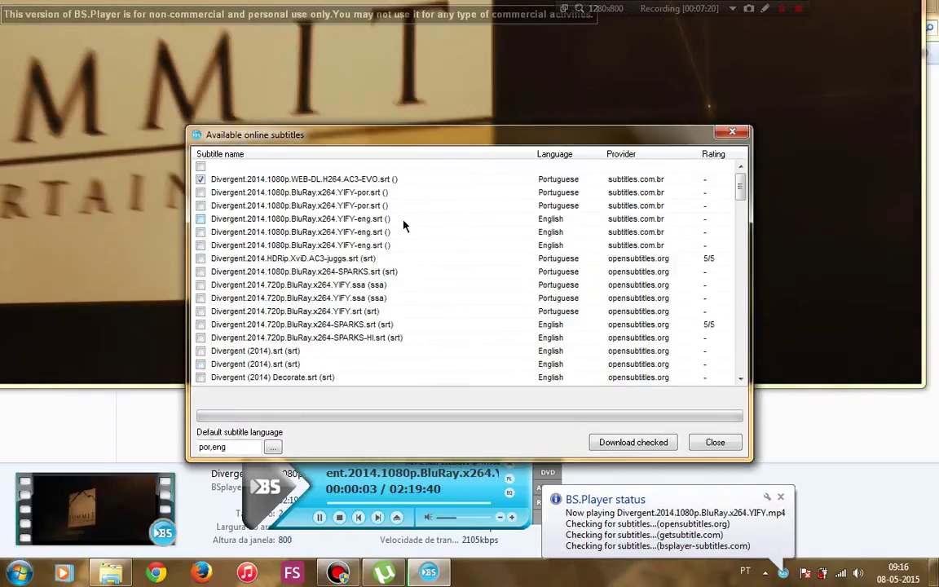
{"action": "left_click", "coordinate": [403, 218]}
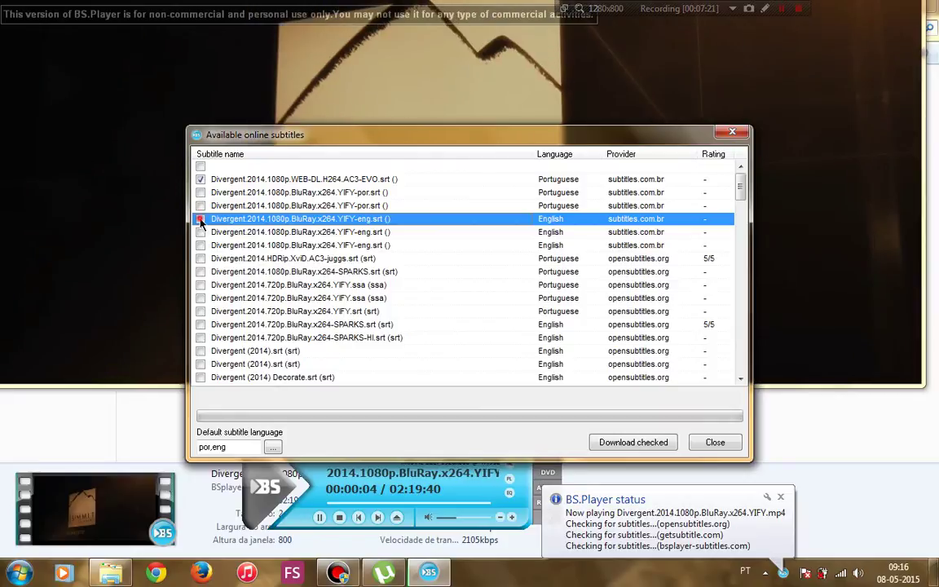
{"action": "left_click", "coordinate": [200, 219]}
{"action": "left_click", "coordinate": [447, 261]}
{"action": "left_click", "coordinate": [436, 272]}
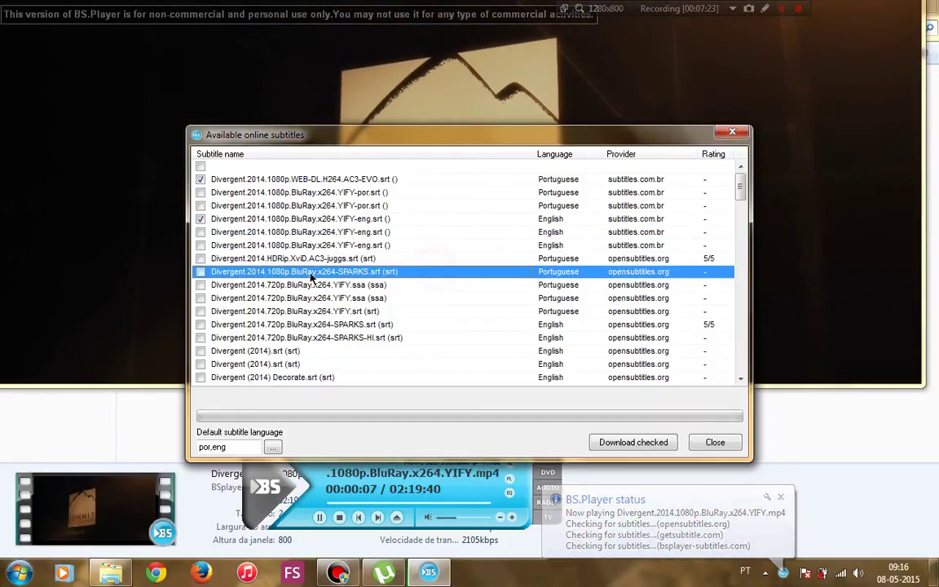
{"action": "left_click", "coordinate": [201, 272]}
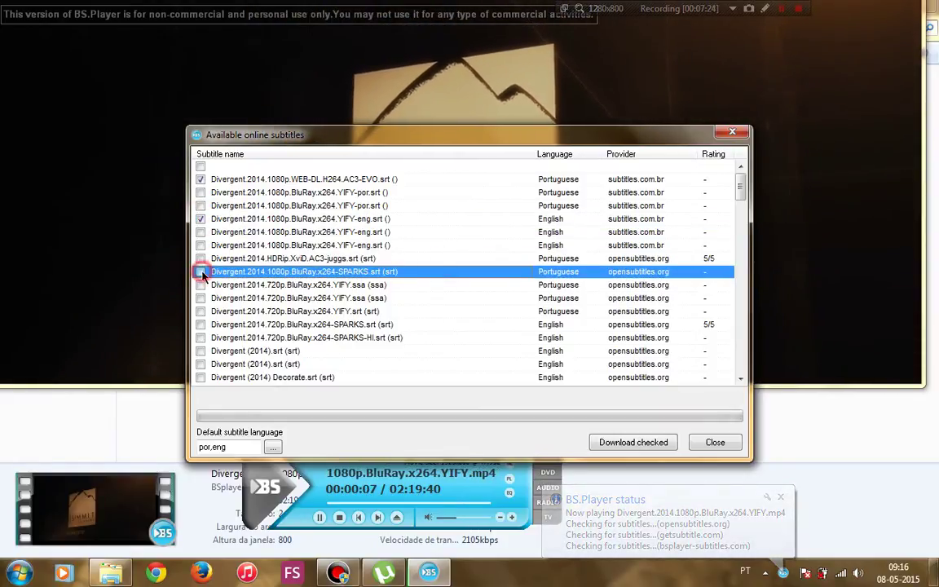
Download the checked Divergent subtitles, close the subtitle list, and skip the film to about 30 minutes.
{"action": "left_click", "coordinate": [652, 442]}
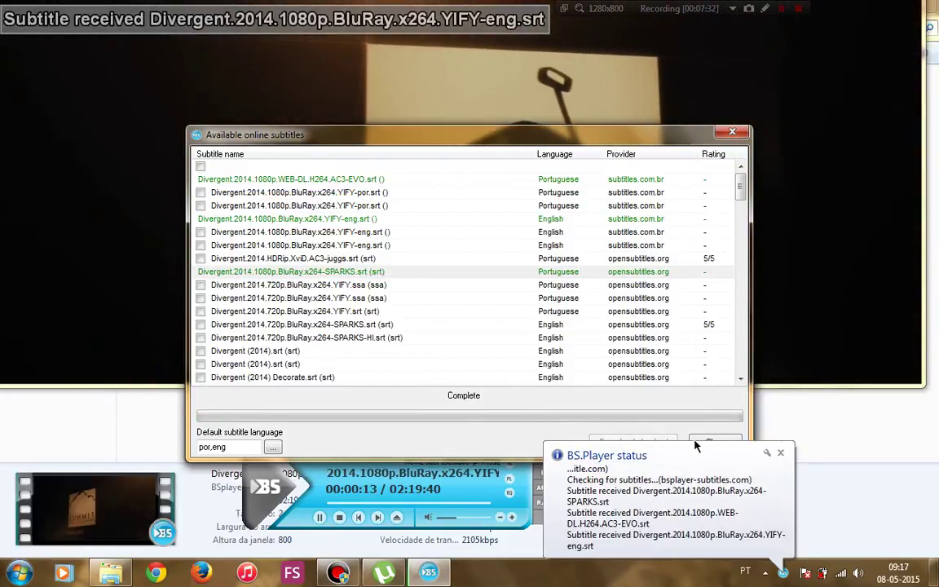
{"action": "left_click", "coordinate": [701, 441]}
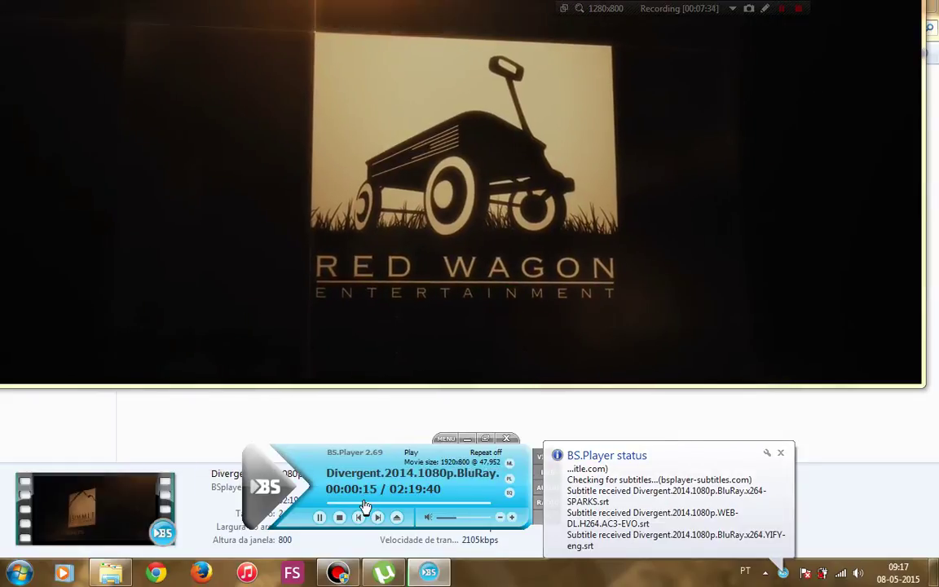
{"action": "left_click", "coordinate": [364, 505]}
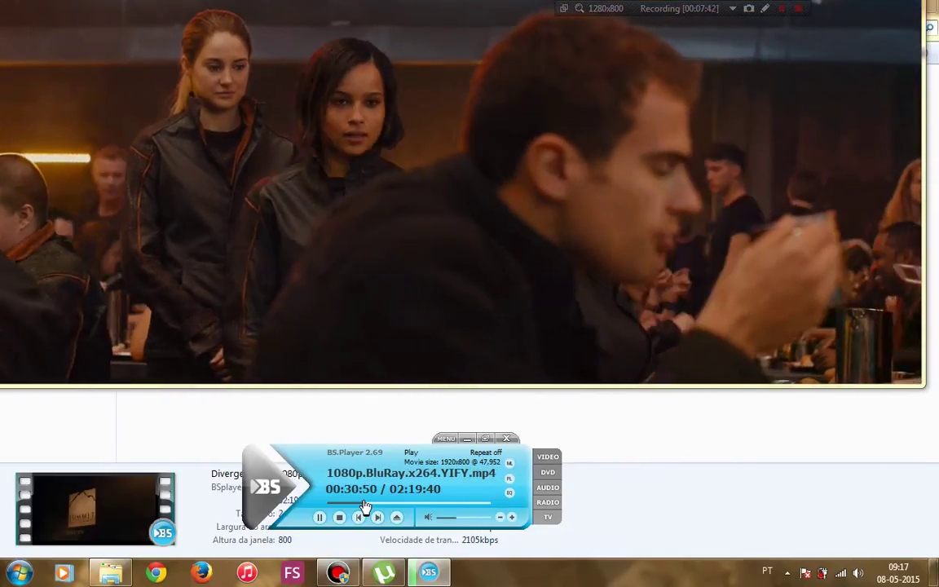
Sample Divergent at about 57, 74 and 92 minutes to check the subtitles, and close the player.
{"action": "left_click", "coordinate": [395, 503]}
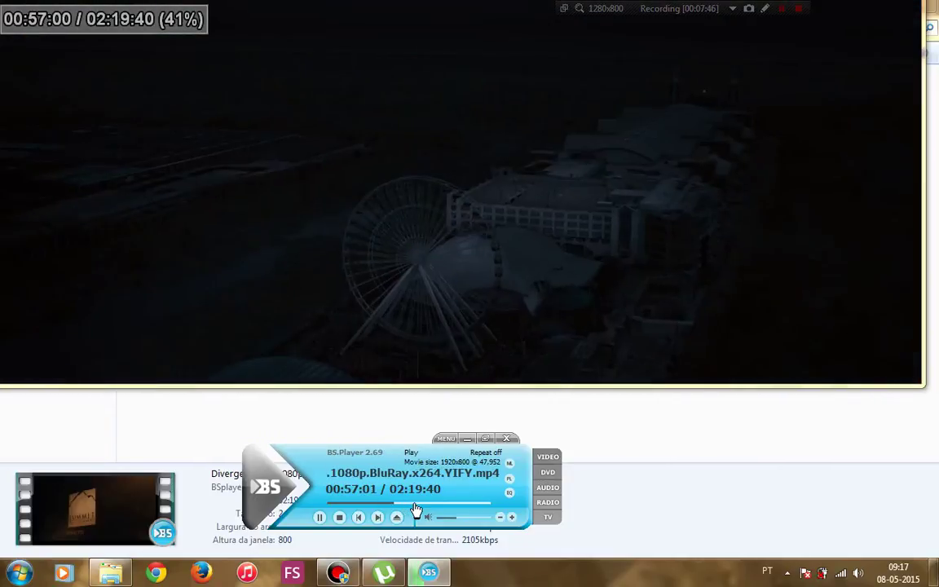
{"action": "left_click", "coordinate": [415, 507]}
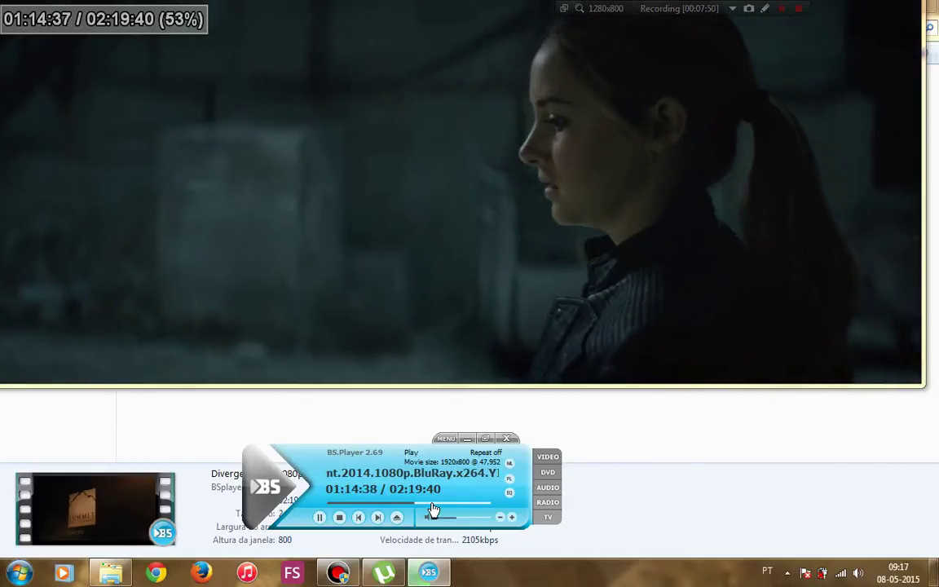
{"action": "left_click", "coordinate": [435, 506]}
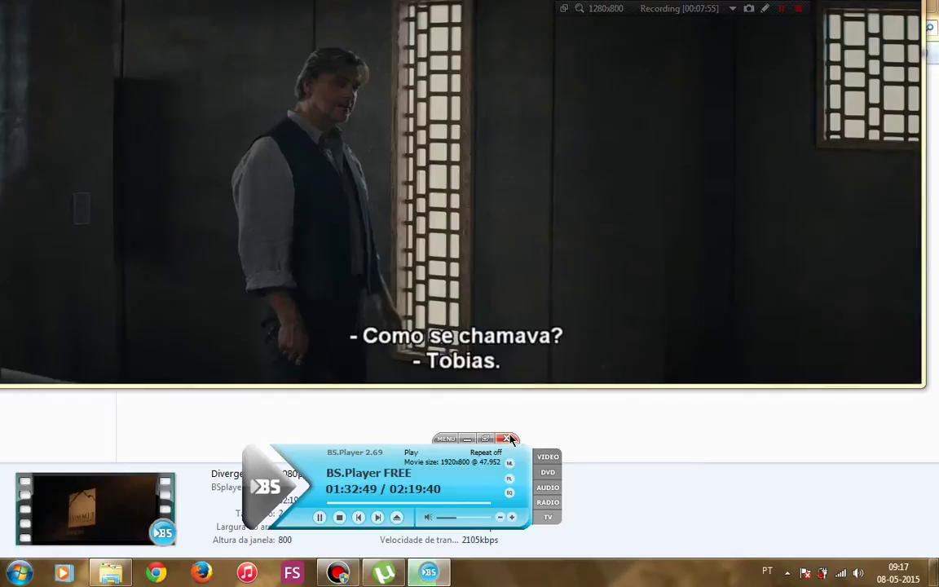
{"action": "left_click", "coordinate": [508, 440]}
{"action": "left_click", "coordinate": [325, 118]}
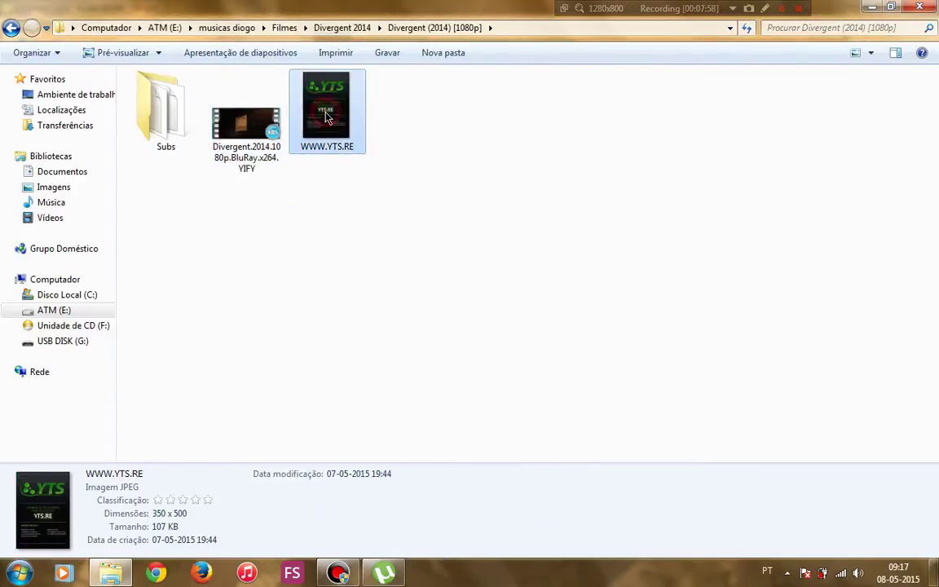
{"action": "key", "text": "Delete"}
{"action": "key", "text": "Return"}
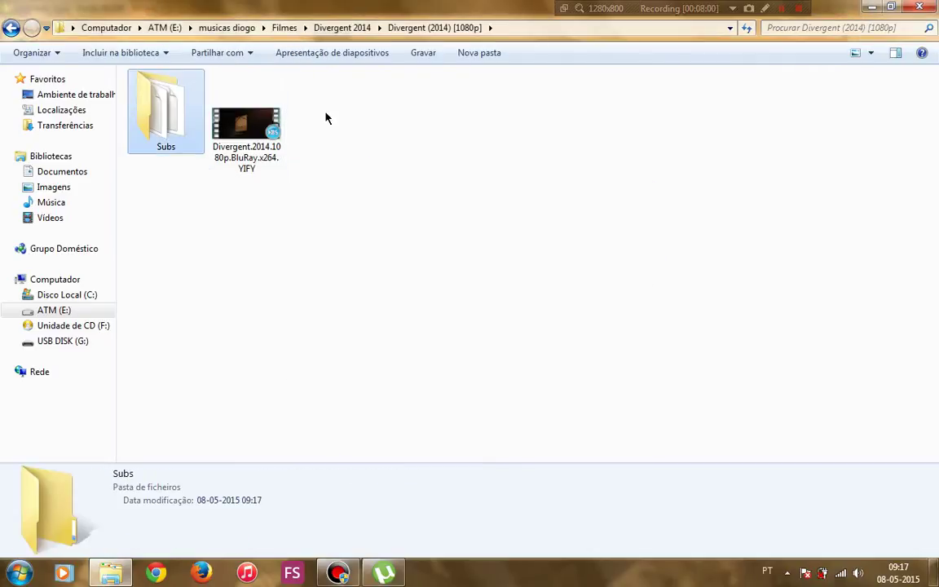
Move the three Divergent subtitle files out of Subs into the Divergent (2014) [1080p] folder.
{"action": "key", "text": "Return"}
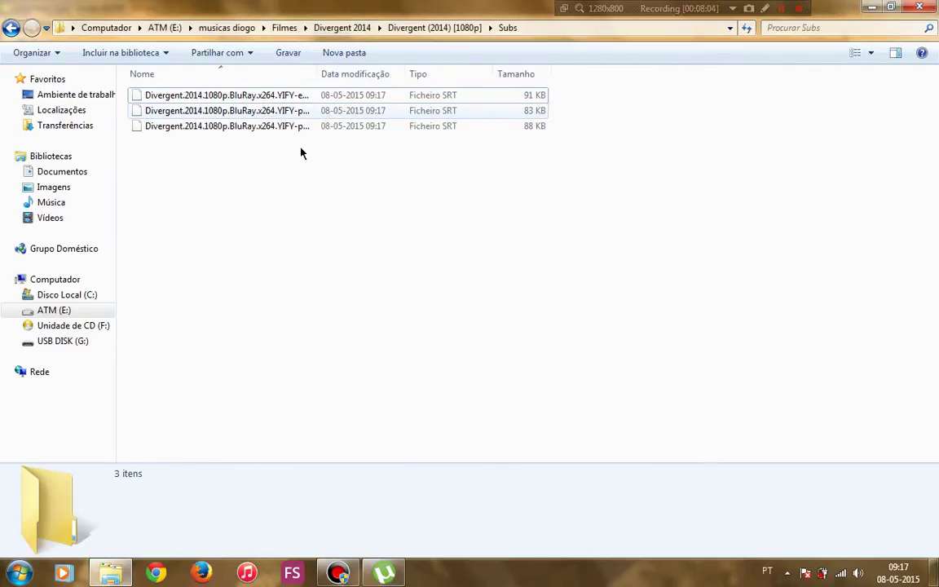
{"action": "left_click_drag", "start_coordinate": [285, 154], "coordinate": [227, 85]}
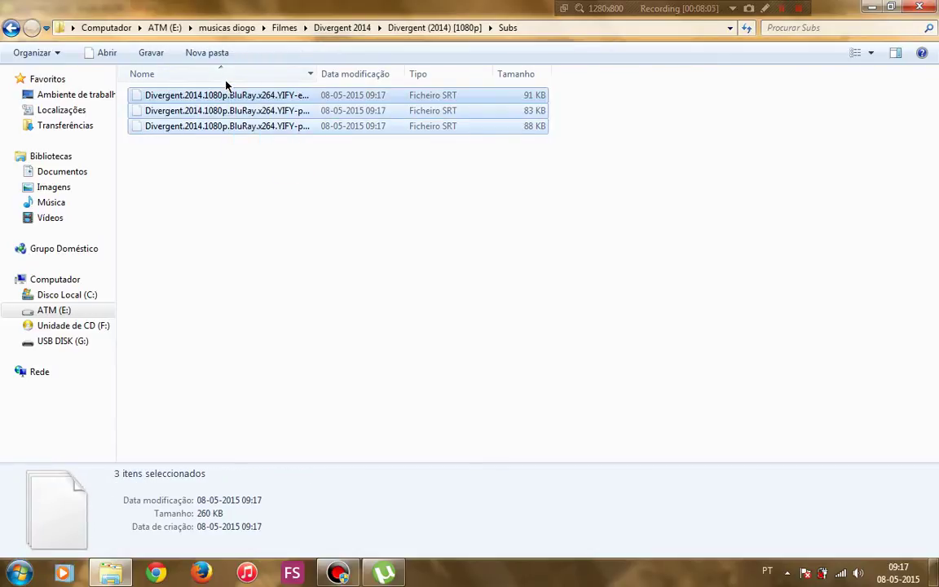
{"action": "key", "text": "BackSpace"}
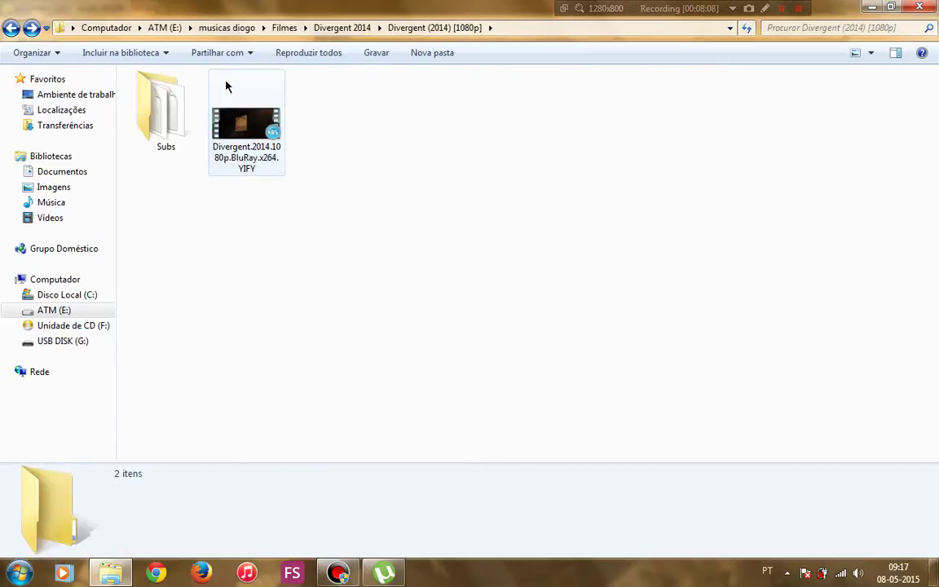
{"action": "key", "text": "ctrl+v"}
Delete the Subs folder from the Divergent (2014) [1080p] folder.
{"action": "left_click", "coordinate": [178, 101]}
{"action": "key", "text": "Delete"}
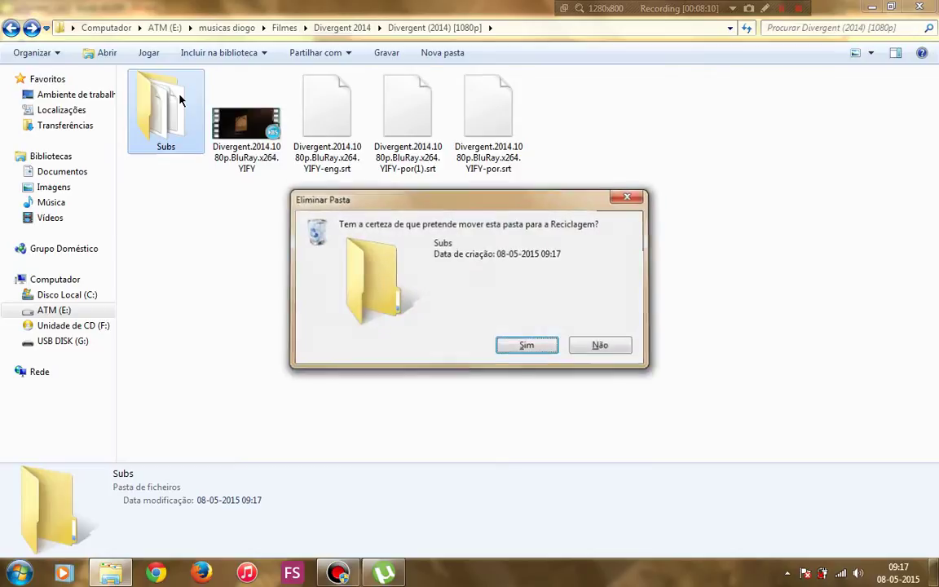
{"action": "key", "text": "Return"}
Switch to µTorrent and remove the Divergent (2014) [1080p] torrent from the list.
{"action": "left_click", "coordinate": [369, 573]}
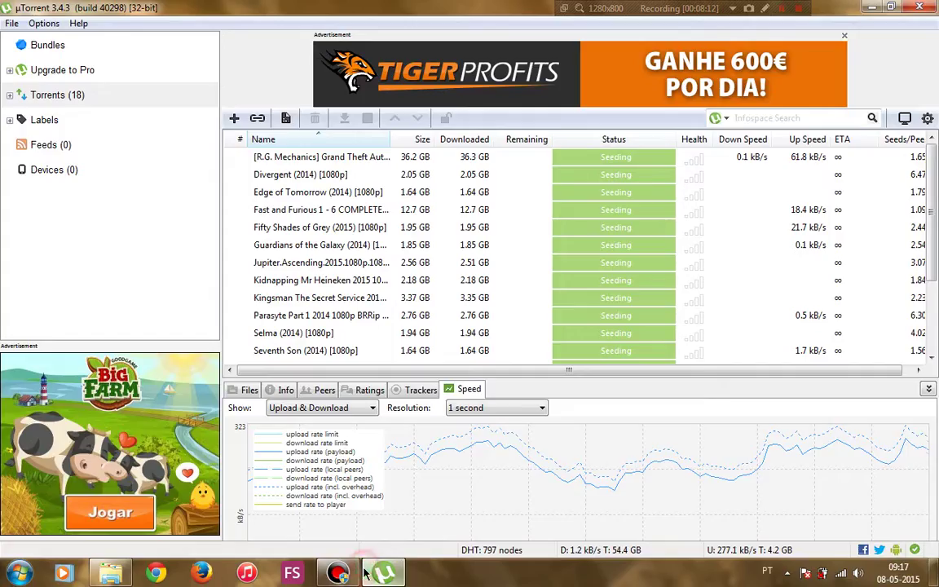
{"action": "left_click", "coordinate": [308, 179]}
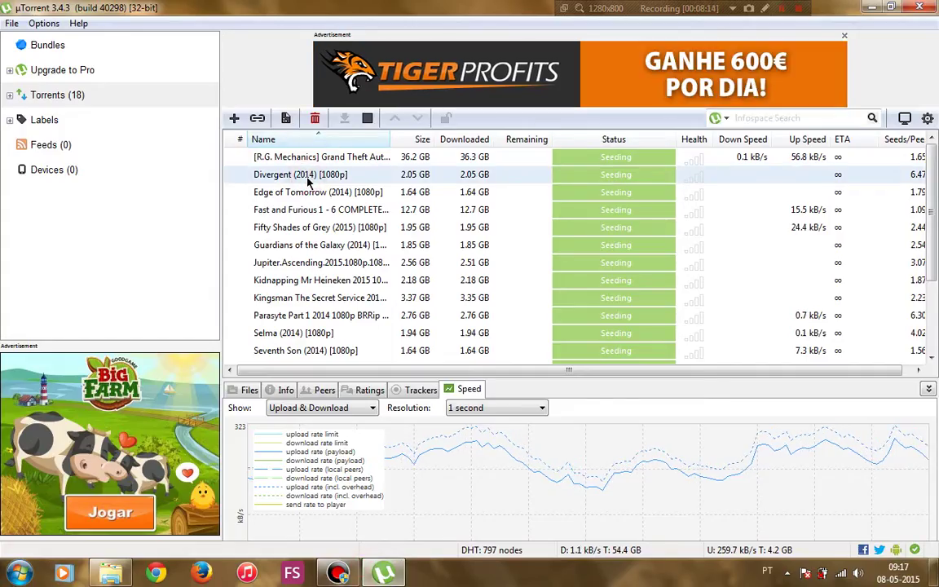
{"action": "key", "text": "Delete"}
{"action": "key", "text": "Return"}
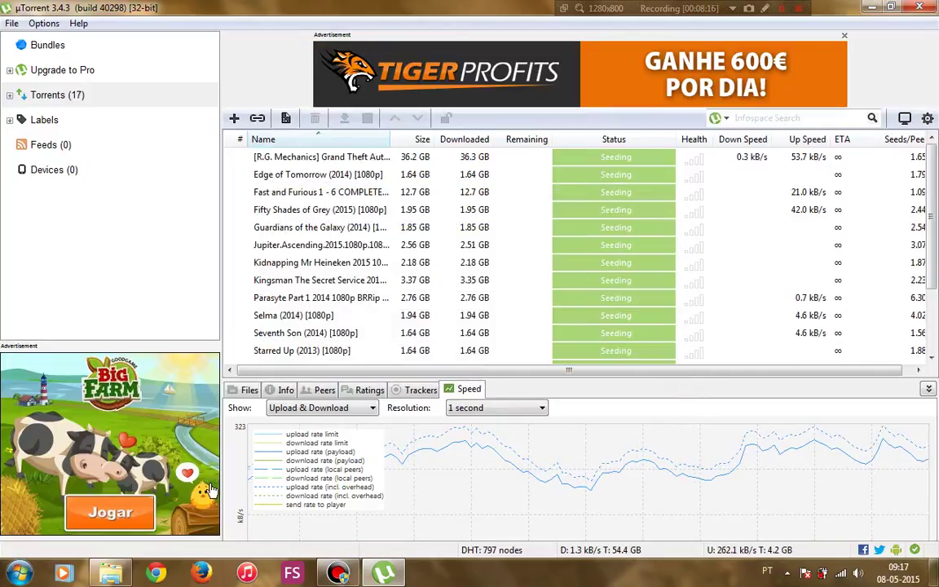
Back in the file explorer, open the Edge of Tomorrow (2014) [1080p] folder inside Filmes and play its film in BS.Player.
{"action": "left_click", "coordinate": [118, 577]}
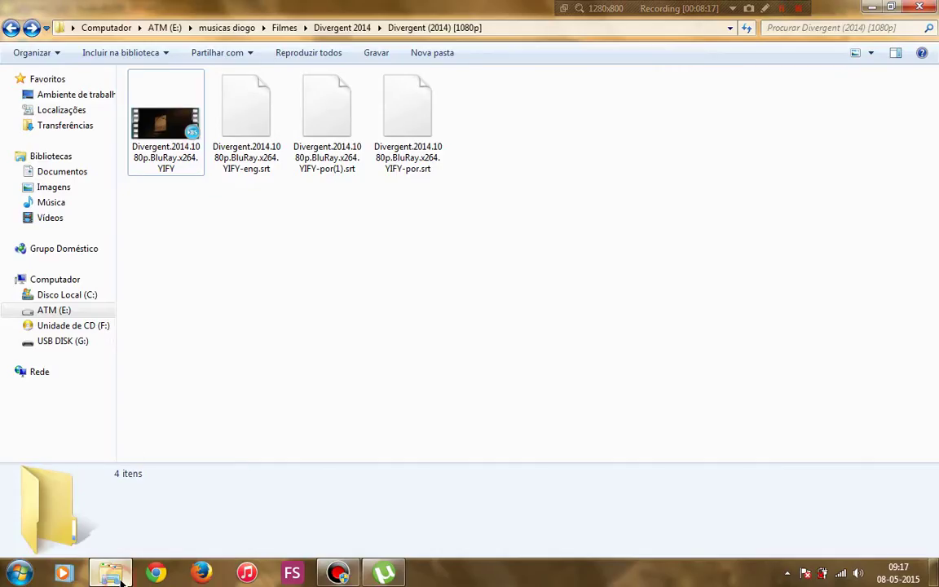
{"action": "left_click", "coordinate": [180, 241]}
{"action": "key", "text": "BackSpace"}
{"action": "key", "text": "BackSpace"}
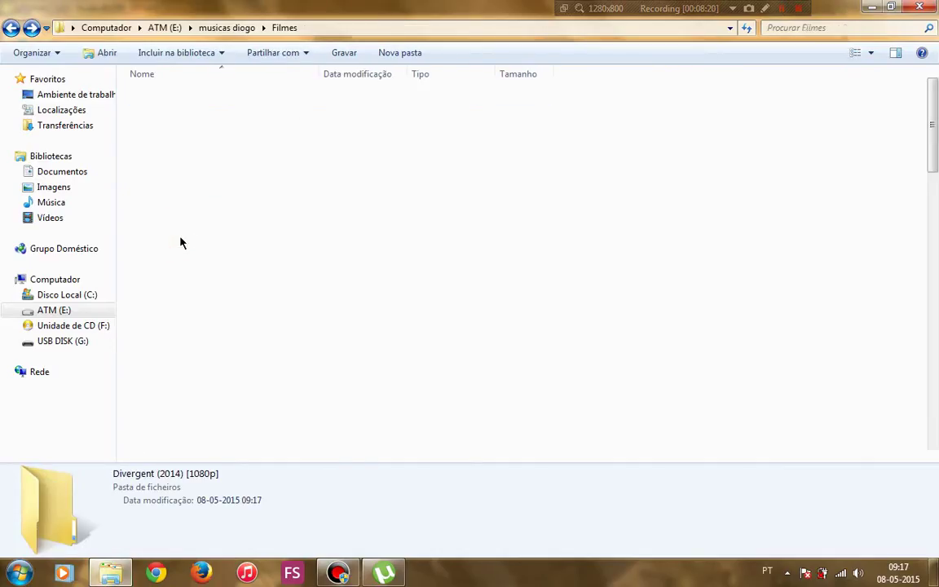
{"action": "key", "text": "Down"}
{"action": "key", "text": "Down"}
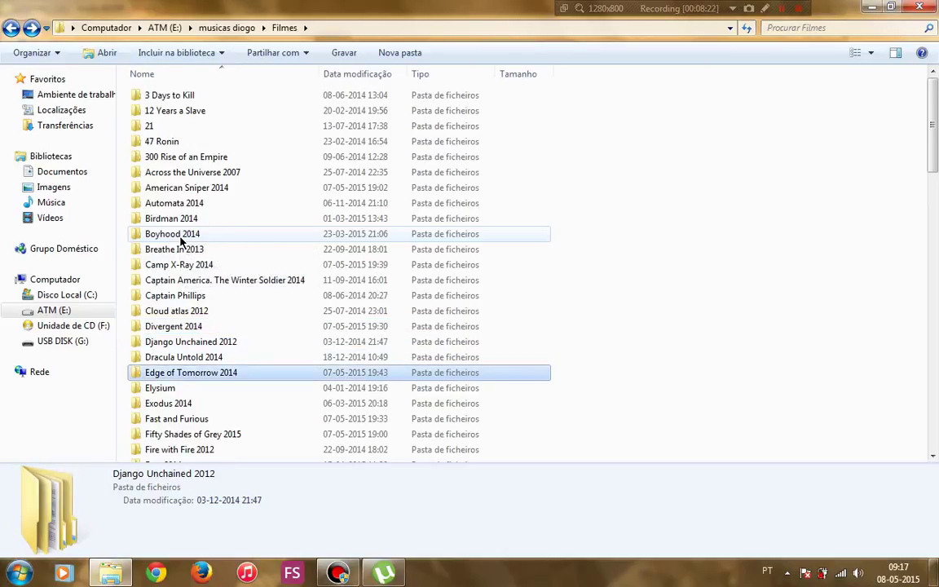
{"action": "key", "text": "Return"}
{"action": "key", "text": "Return"}
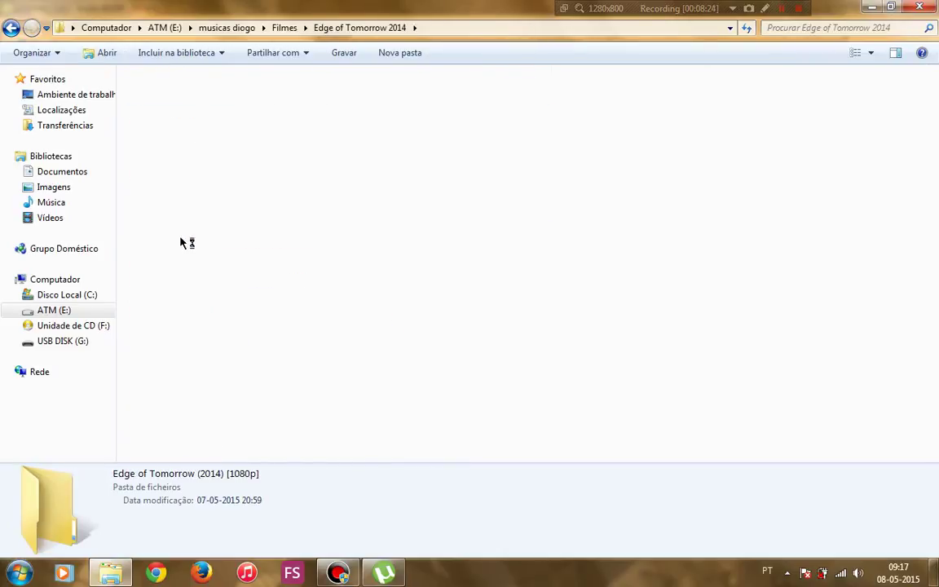
{"action": "key", "text": "Right"}
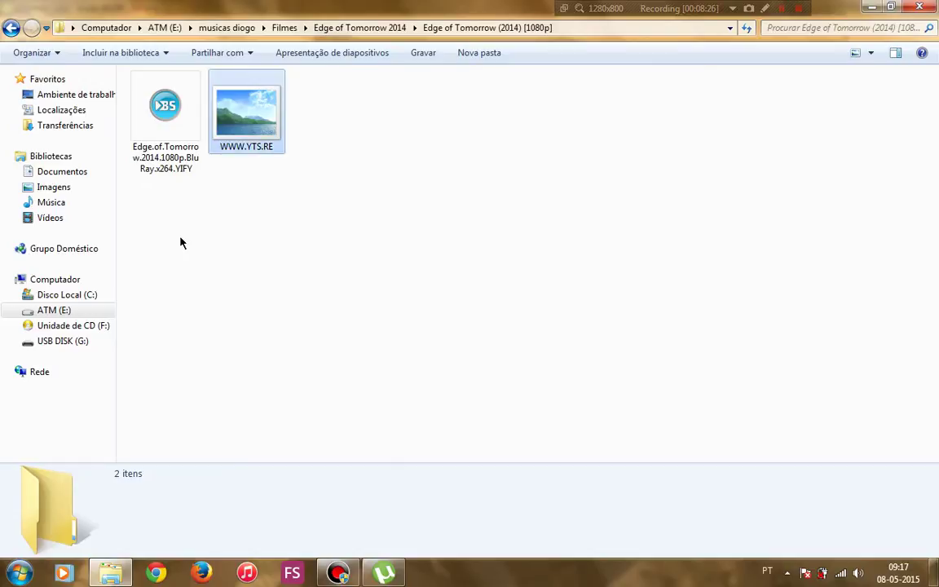
{"action": "key", "text": "Left"}
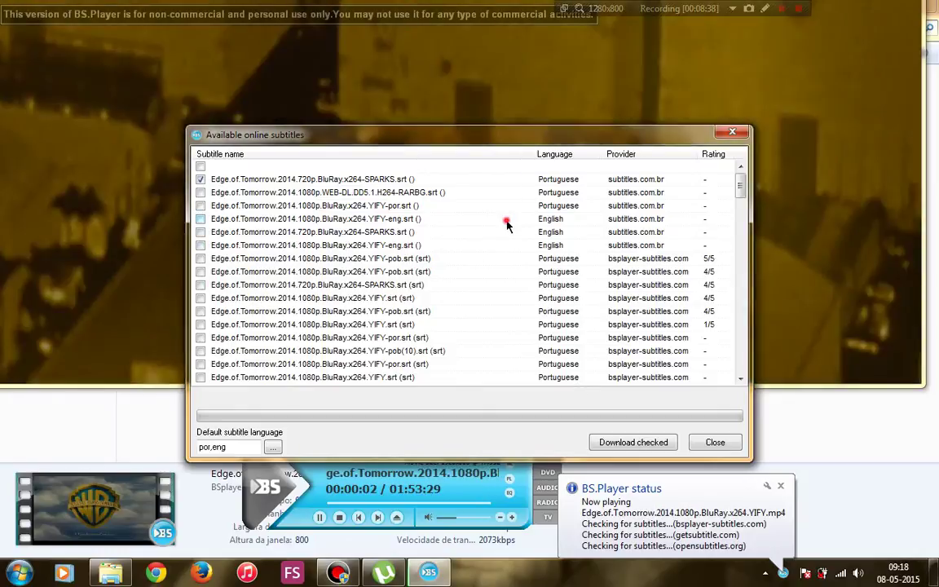
Add the first English YIFY-eng and the 5/5-rated YIFY-pob Edge of Tomorrow subtitles to the selection, download them and close the list.
{"action": "left_click", "coordinate": [198, 219]}
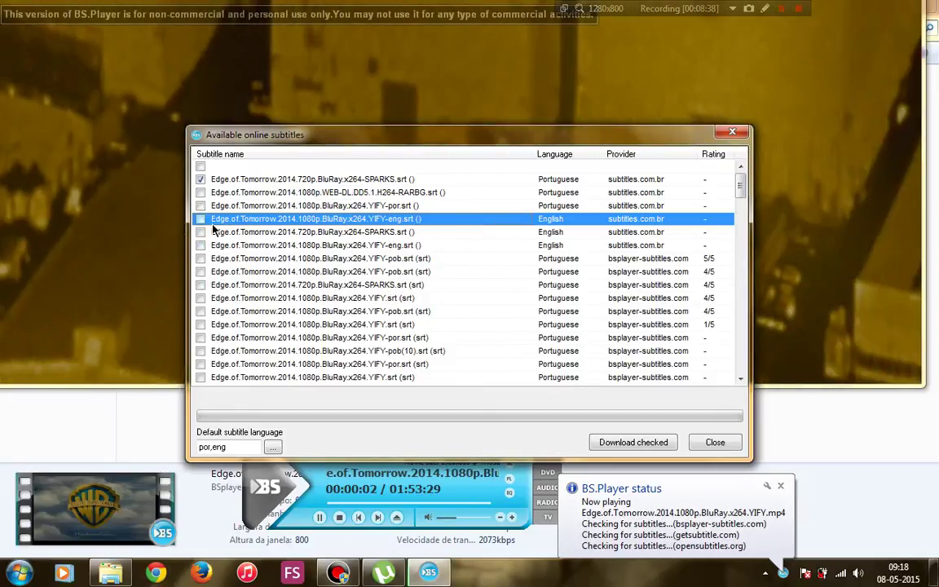
{"action": "left_click", "coordinate": [200, 218]}
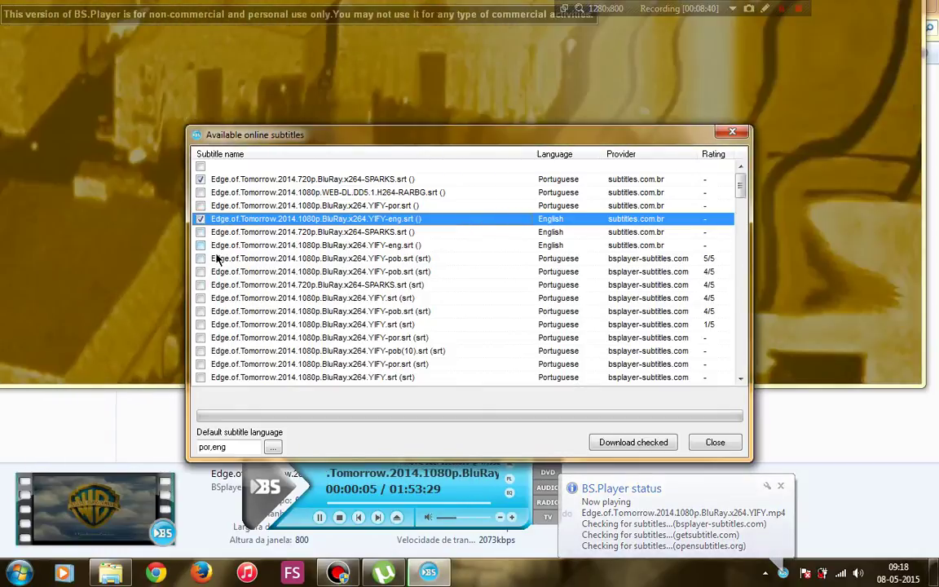
{"action": "left_click", "coordinate": [204, 259]}
{"action": "left_click", "coordinate": [201, 259]}
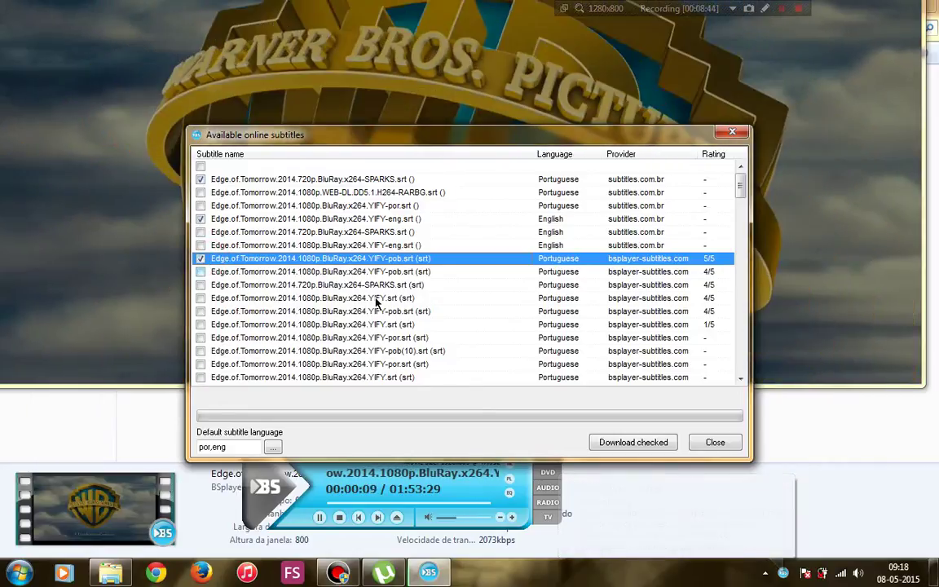
{"action": "left_click", "coordinate": [607, 444]}
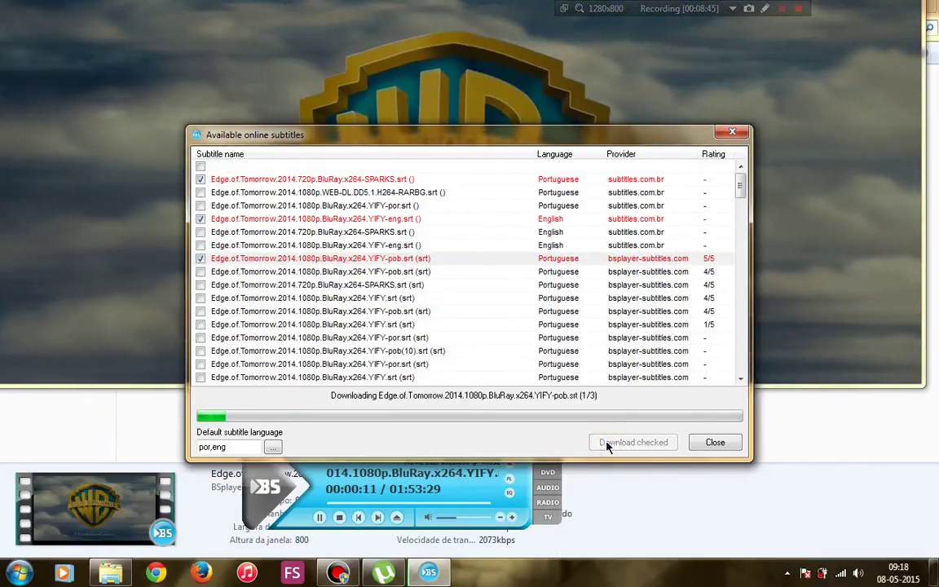
{"action": "left_click", "coordinate": [699, 442]}
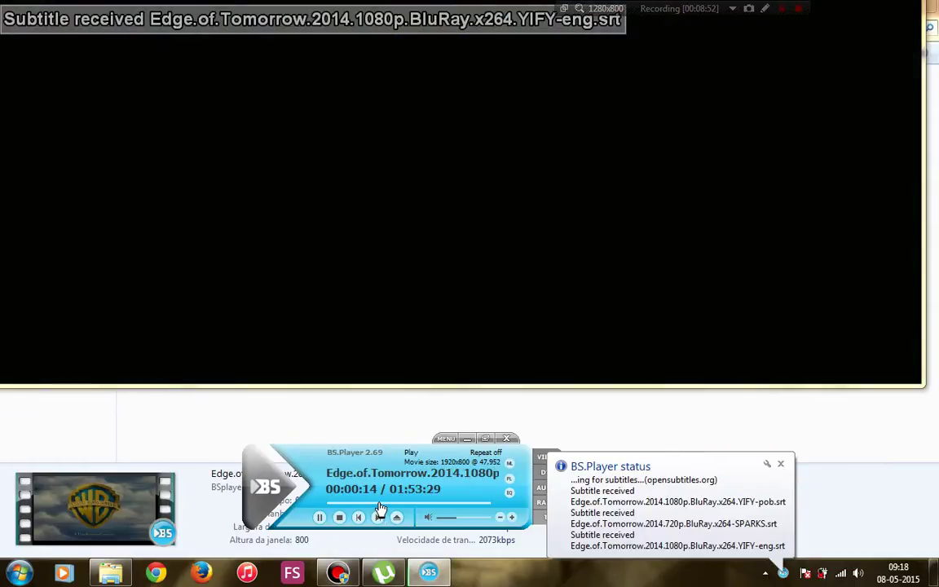
Skip through Edge of Tomorrow to about 53 minutes to check the subtitles, and close the player.
{"action": "left_click", "coordinate": [379, 504]}
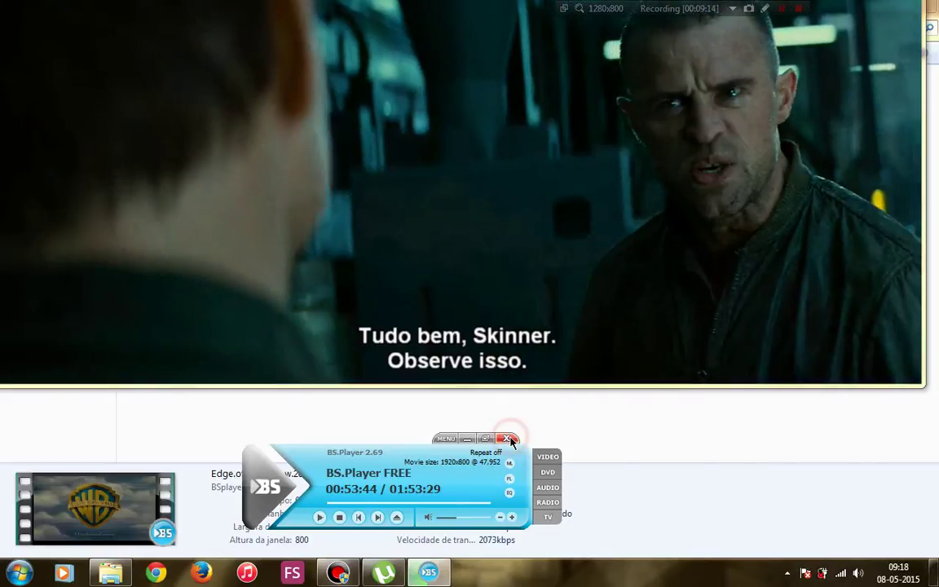
{"action": "left_click", "coordinate": [509, 440]}
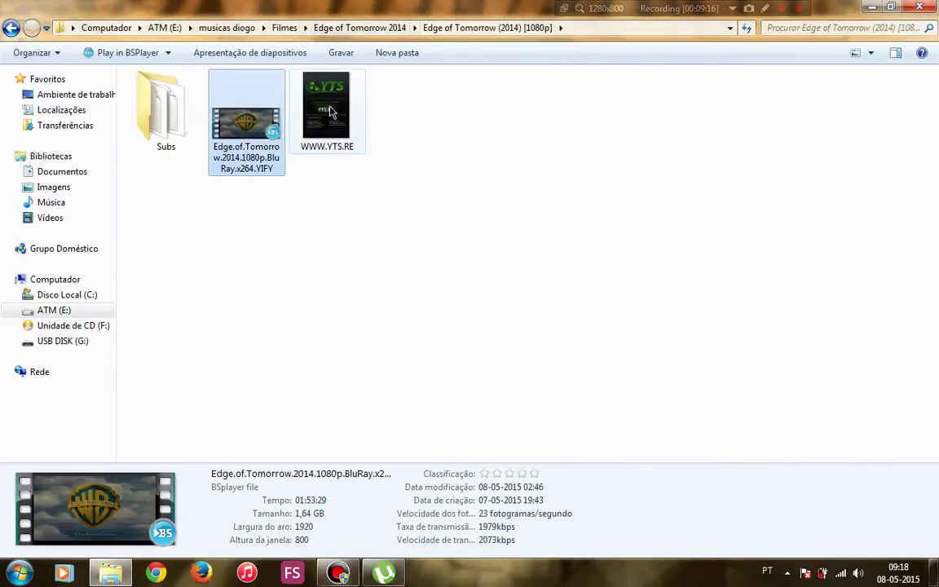
Move the three Edge of Tomorrow subtitle files out of Subs into the Edge of Tomorrow (2014) [1080p] folder.
{"action": "double_click", "coordinate": [168, 122]}
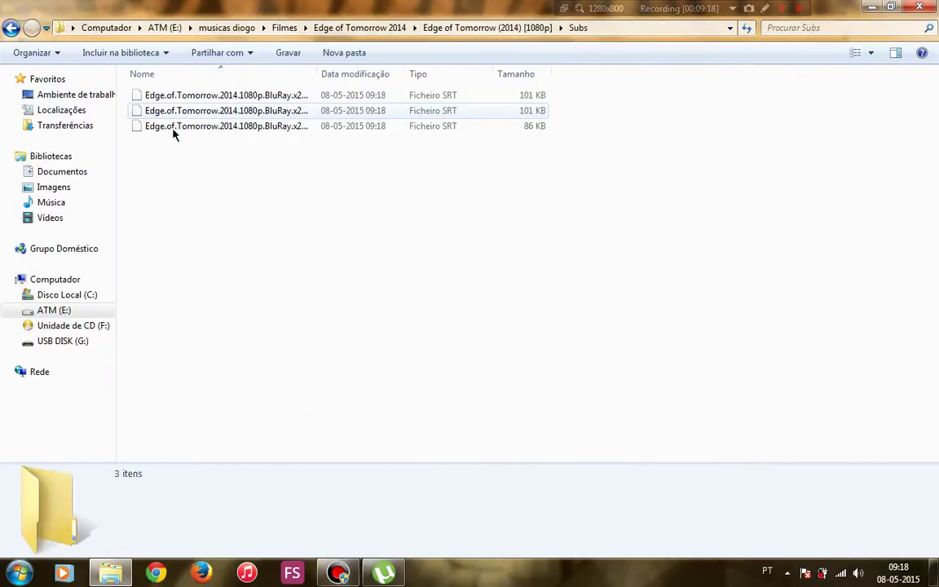
{"action": "left_click_drag", "start_coordinate": [197, 167], "coordinate": [165, 79]}
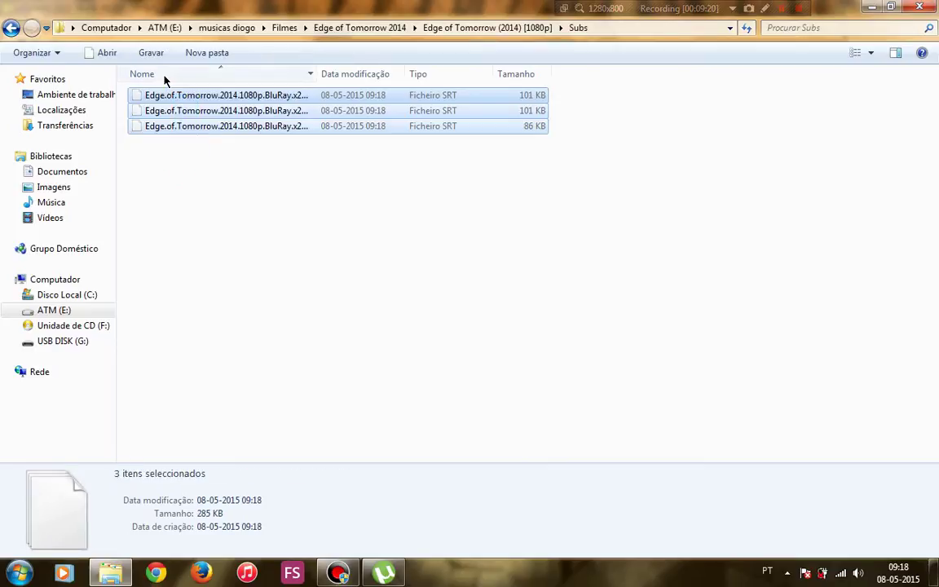
{"action": "key", "text": "BackSpace"}
{"action": "key", "text": "ctrl+v"}
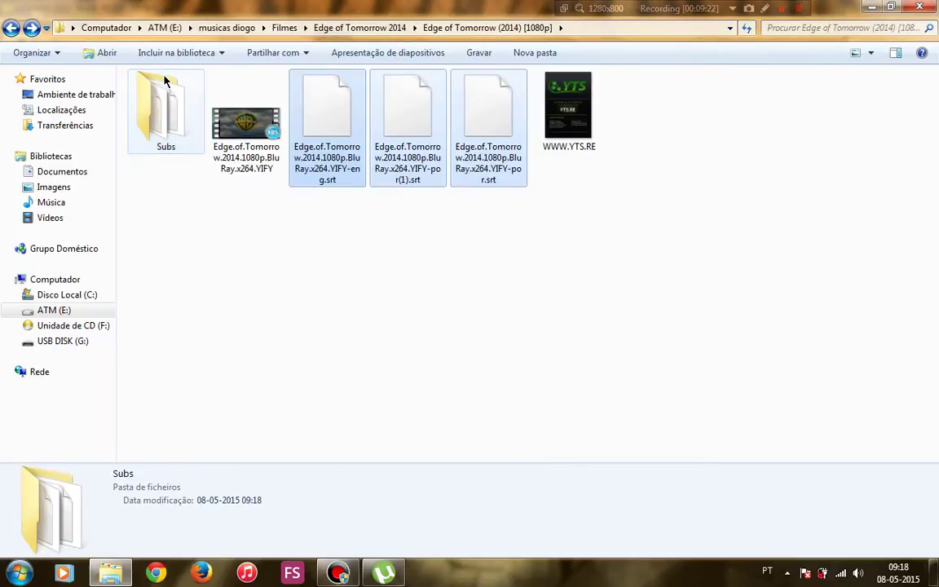
{"action": "left_click", "coordinate": [165, 78]}
{"action": "double_click", "coordinate": [557, 87]}
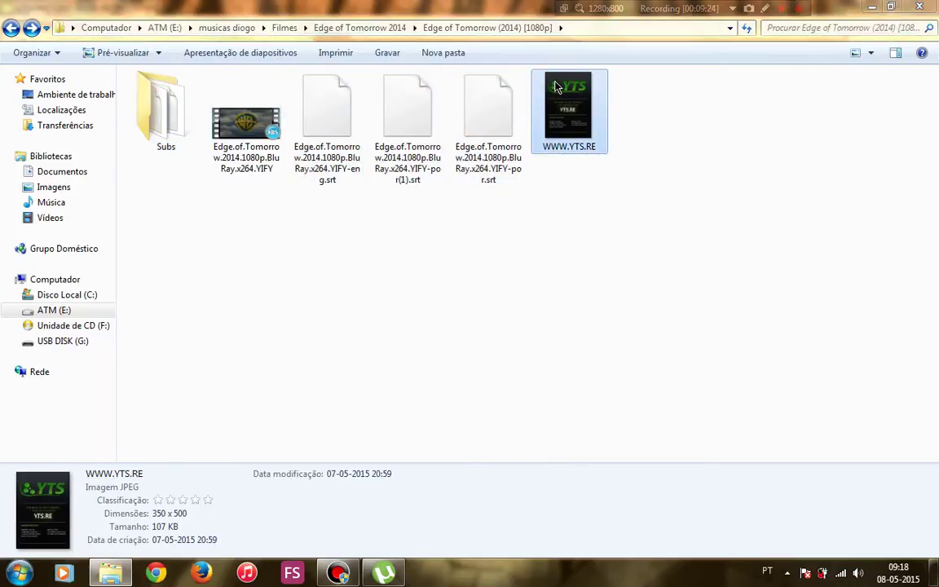
{"action": "key", "text": "alt+F4"}
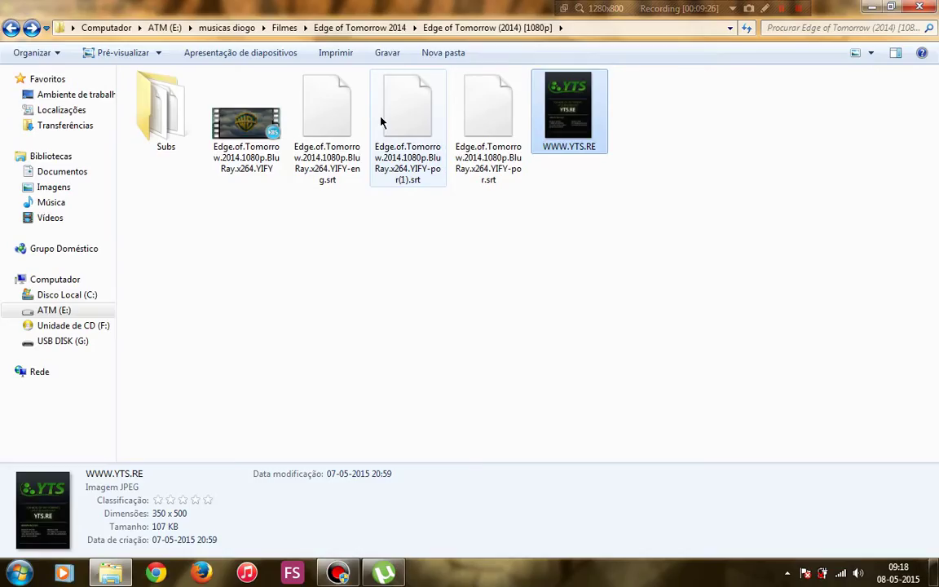
{"action": "left_click", "coordinate": [159, 104], "text": "ctrl"}
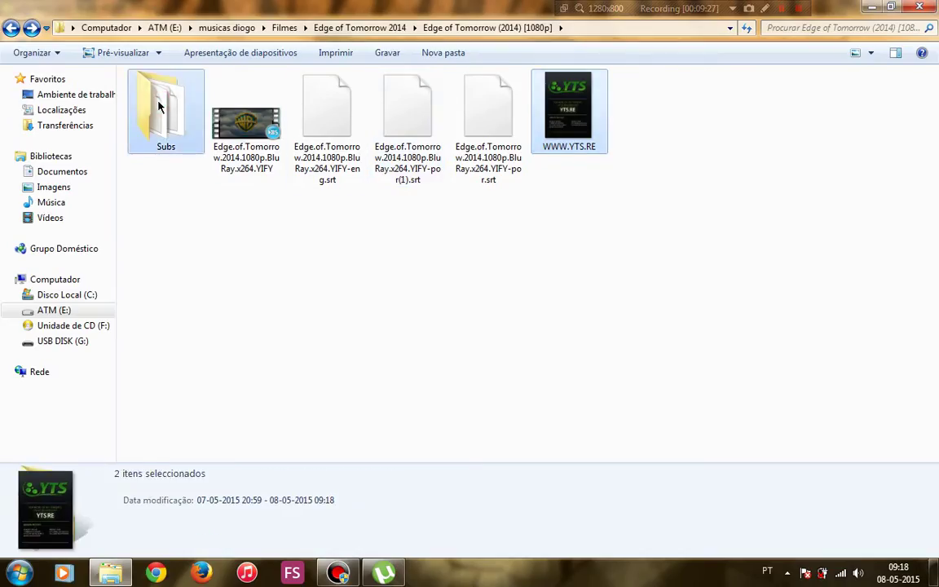
{"action": "key", "text": "Delete"}
{"action": "key", "text": "Return"}
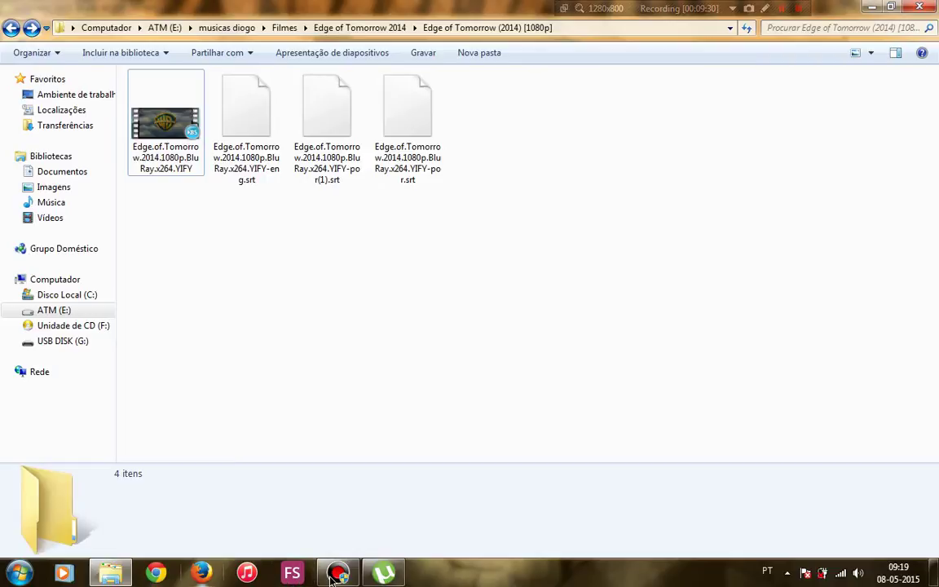
Switch to µTorrent and remove the Edge of Tomorrow (2014) [1080p] torrent from the list.
{"action": "left_click", "coordinate": [383, 573]}
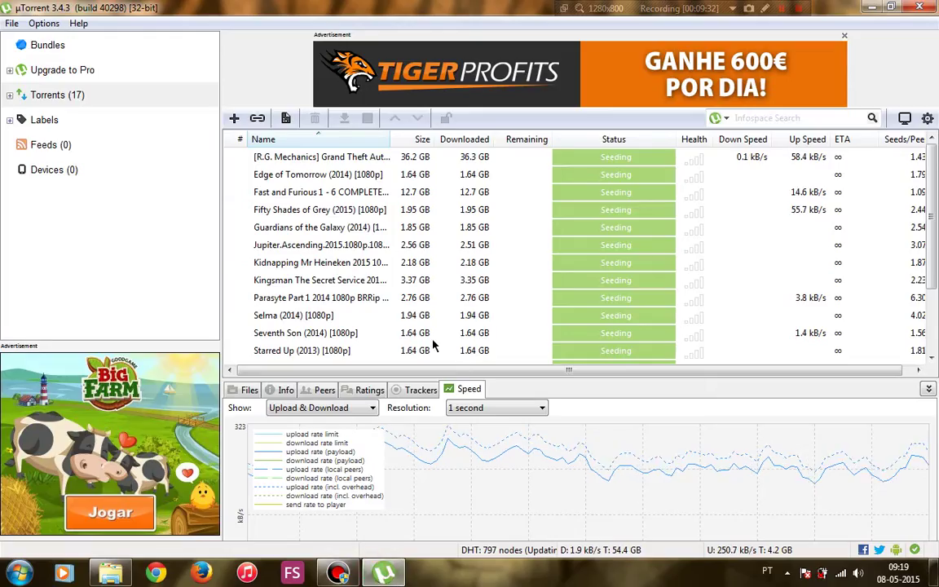
{"action": "left_click", "coordinate": [330, 173]}
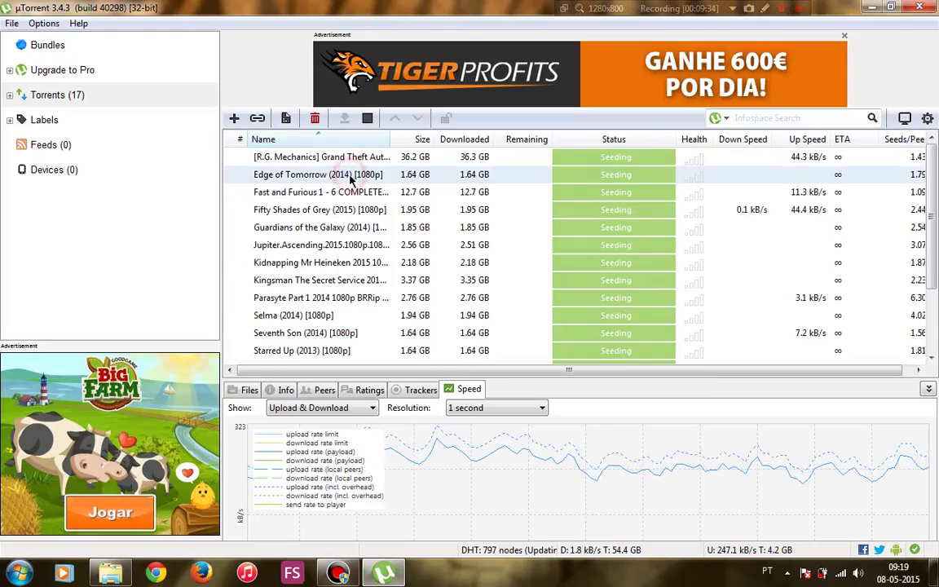
{"action": "key", "text": "Delete"}
{"action": "key", "text": "Return"}
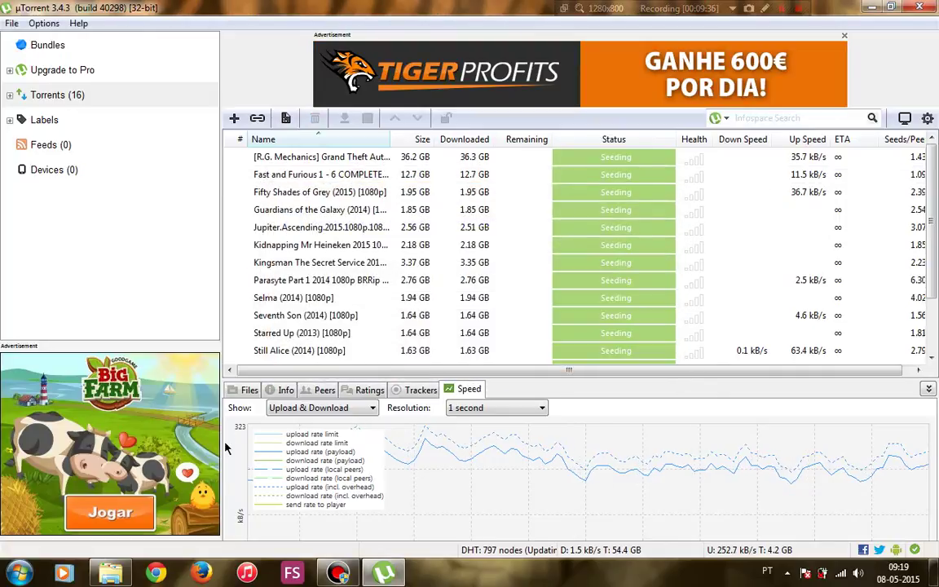
Return to Filmes in the file explorer and open the Fast and Furious 1 - 6 COMPLETE Box Set folder inside Fast and Furious.
{"action": "left_click", "coordinate": [123, 570]}
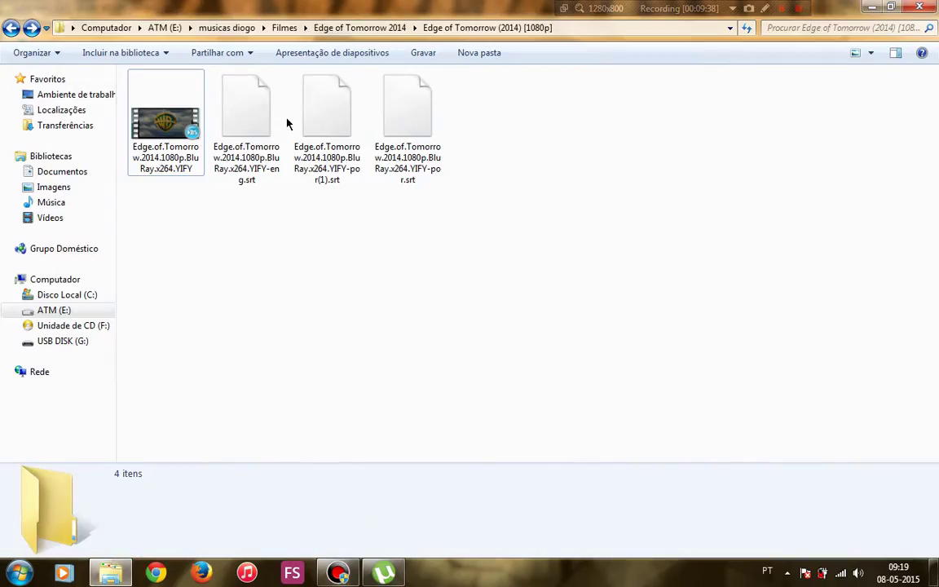
{"action": "left_click", "coordinate": [243, 247]}
{"action": "key", "text": "BackSpace"}
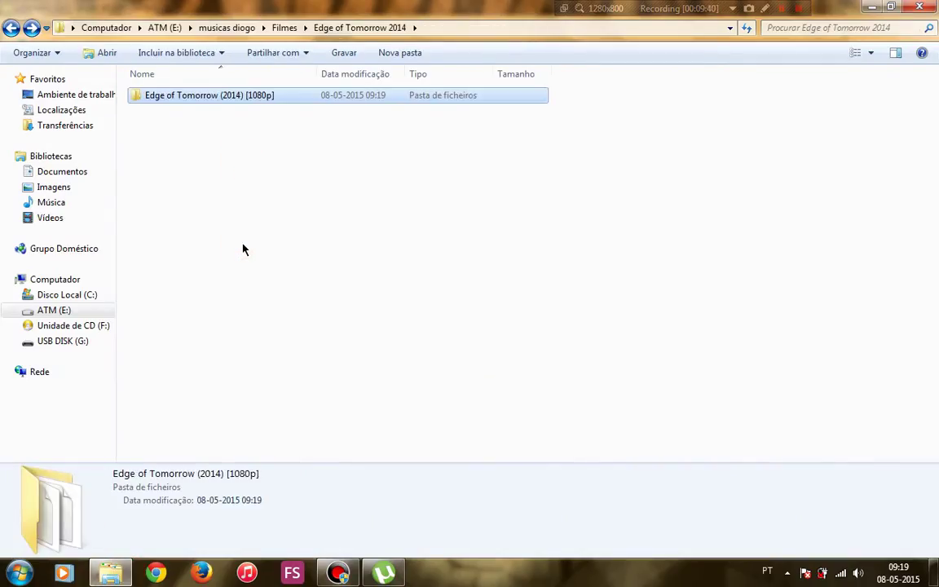
{"action": "key", "text": "BackSpace"}
{"action": "key", "text": "Down"}
{"action": "key", "text": "Down"}
{"action": "key", "text": "Down"}
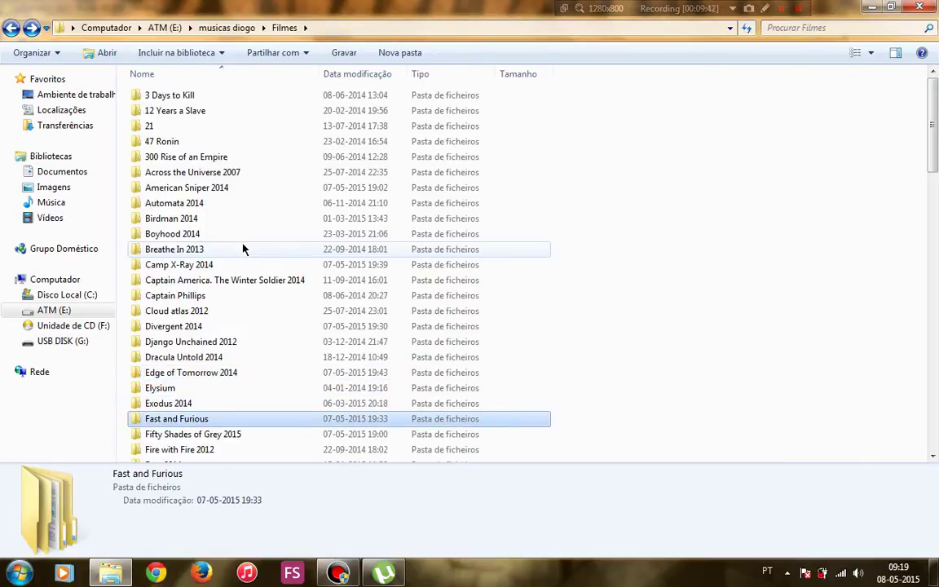
{"action": "key", "text": "Return"}
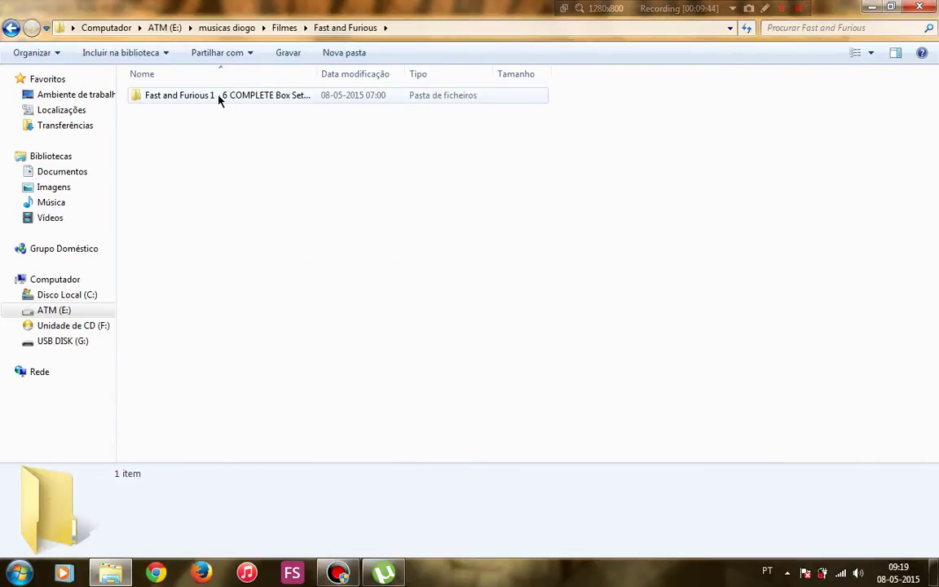
{"action": "double_click", "coordinate": [217, 96]}
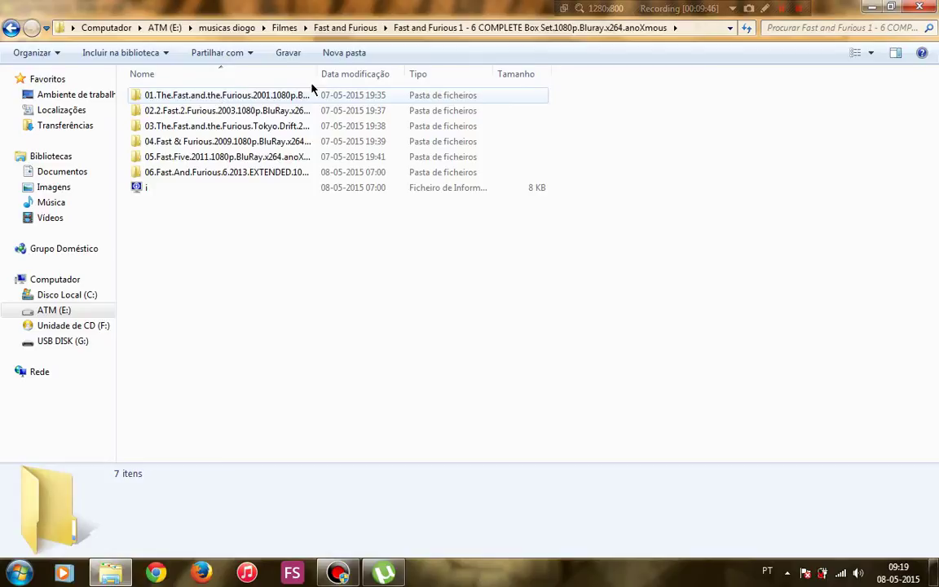
Delete the system information file named i from the Fast and Furious box set folder.
{"action": "left_click", "coordinate": [166, 189]}
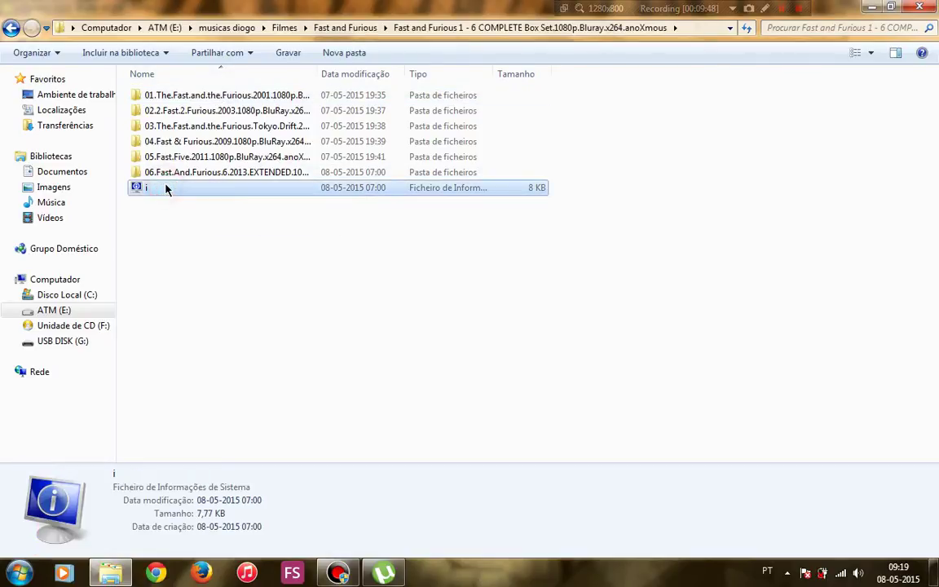
{"action": "key", "text": "Delete"}
{"action": "key", "text": "Return"}
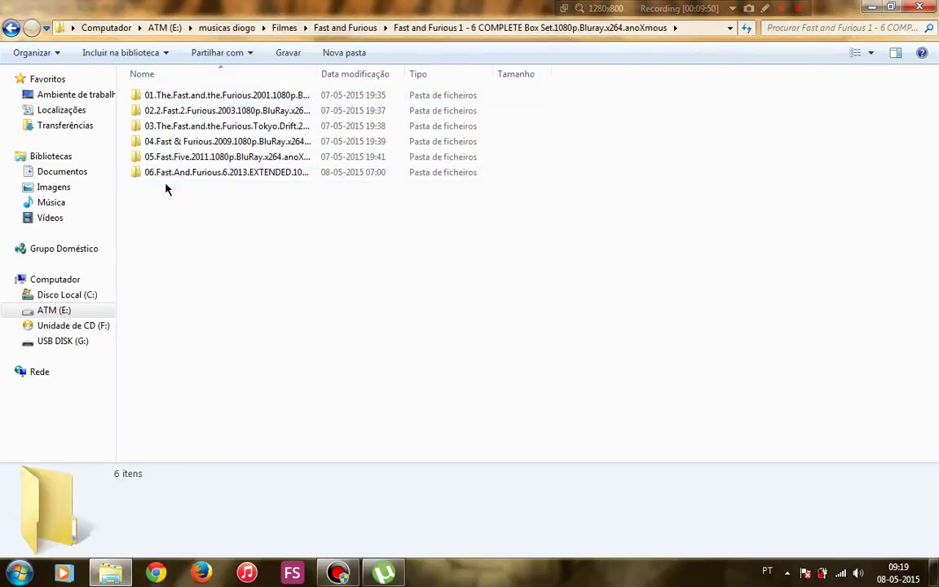
Play the 2001 The Fast and the Furious film, skip to around 00:48:24 to check its subtitles, and return to the box set folder.
{"action": "double_click", "coordinate": [217, 96]}
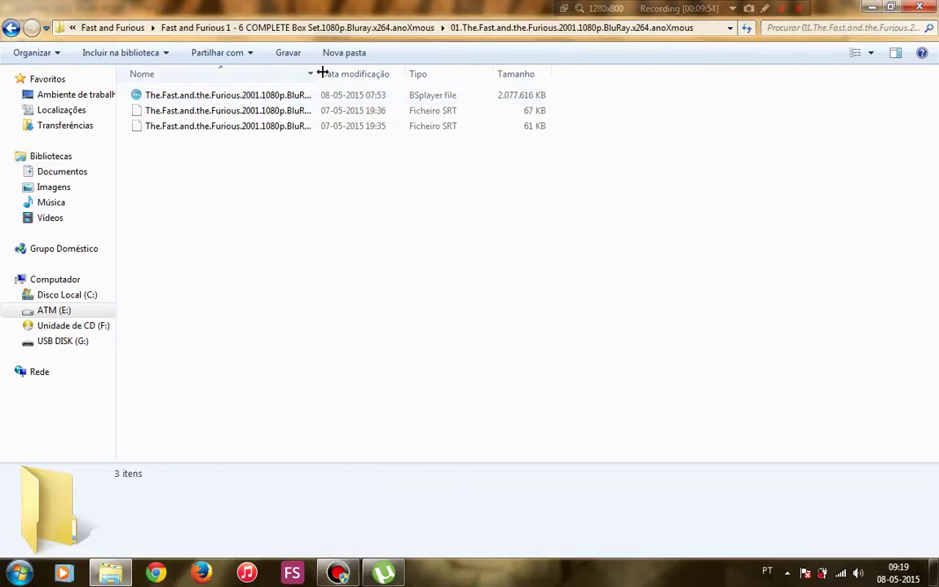
{"action": "left_click_drag", "start_coordinate": [323, 73], "coordinate": [425, 75]}
{"action": "left_click", "coordinate": [291, 96]}
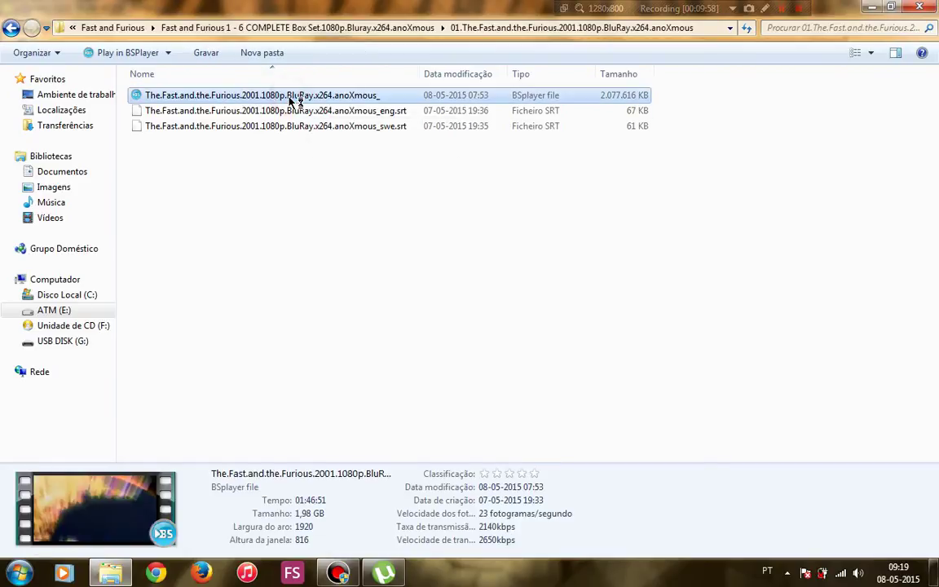
{"action": "double_click", "coordinate": [290, 96]}
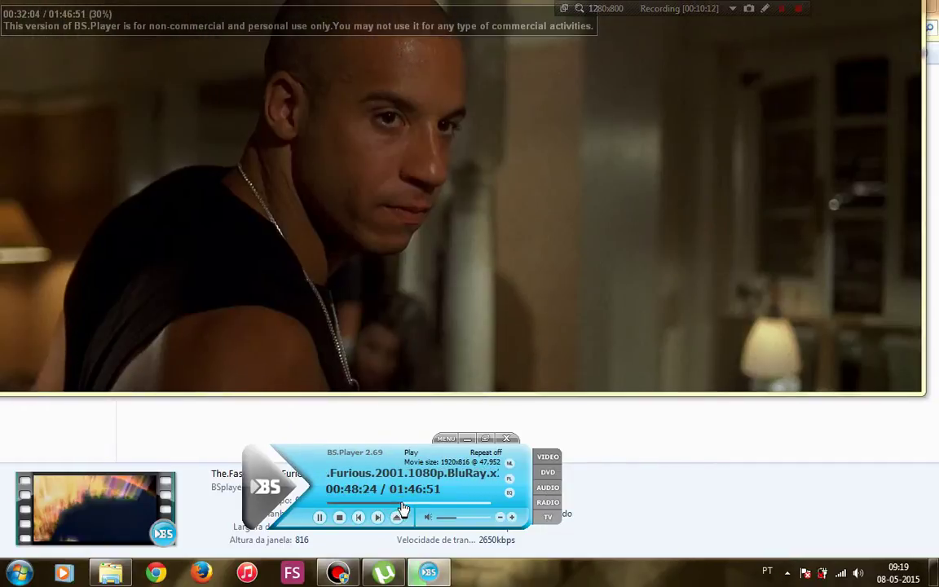
{"action": "left_click", "coordinate": [402, 508]}
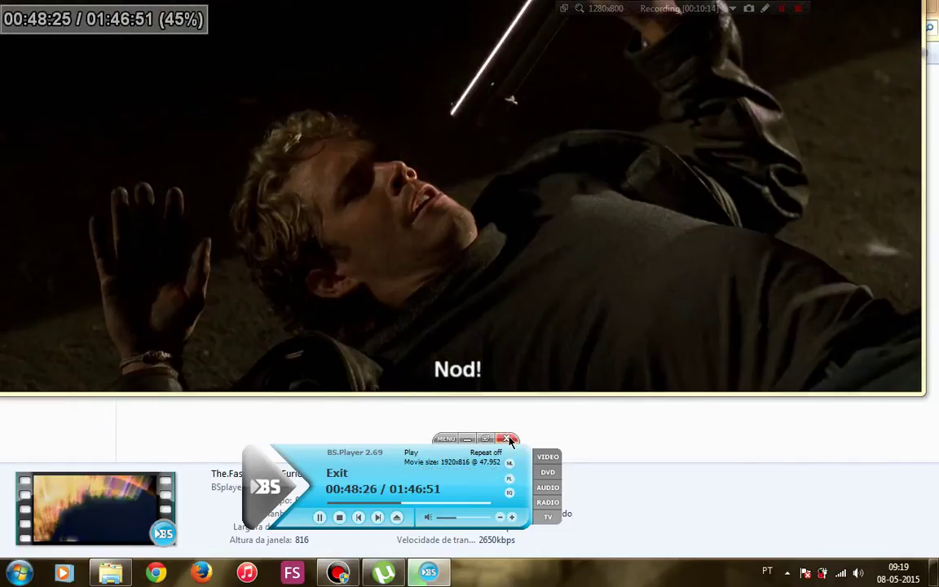
{"action": "left_click", "coordinate": [509, 439]}
{"action": "key", "text": "BackSpace"}
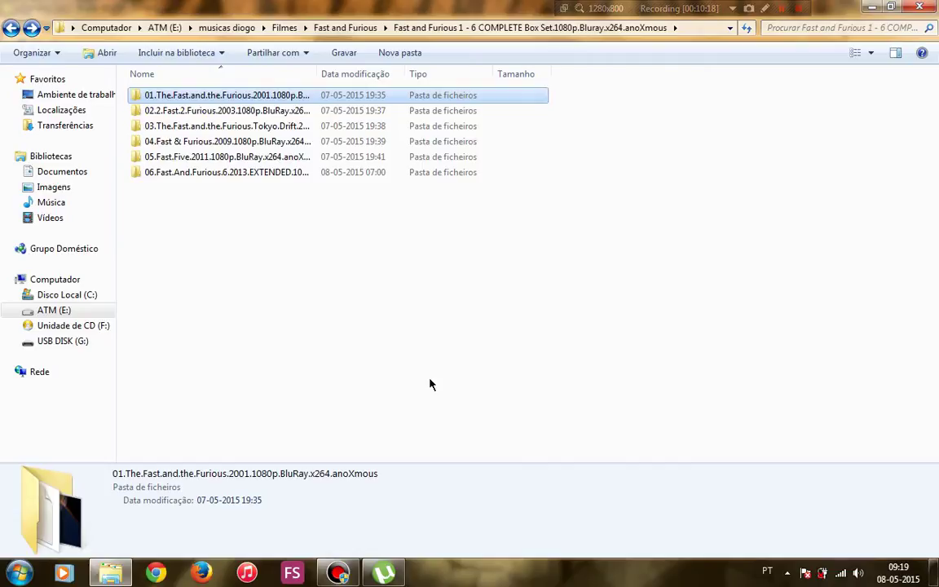
Inspect the contents of the 02, 03 and 04 film folders in the Fast and Furious box set for subtitle files.
{"action": "key", "text": "Down"}
{"action": "key", "text": "Return"}
{"action": "key", "text": "BackSpace"}
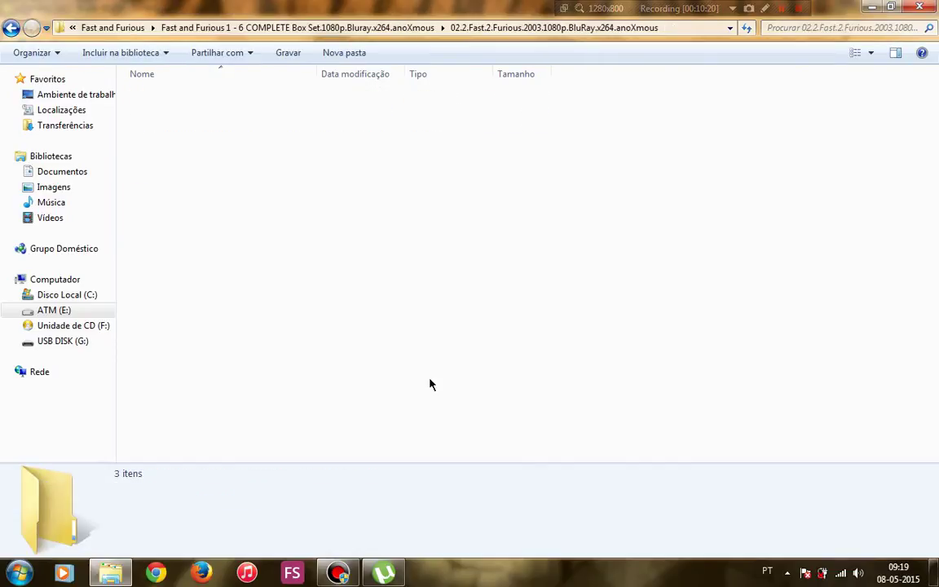
{"action": "key", "text": "Down"}
{"action": "key", "text": "Return"}
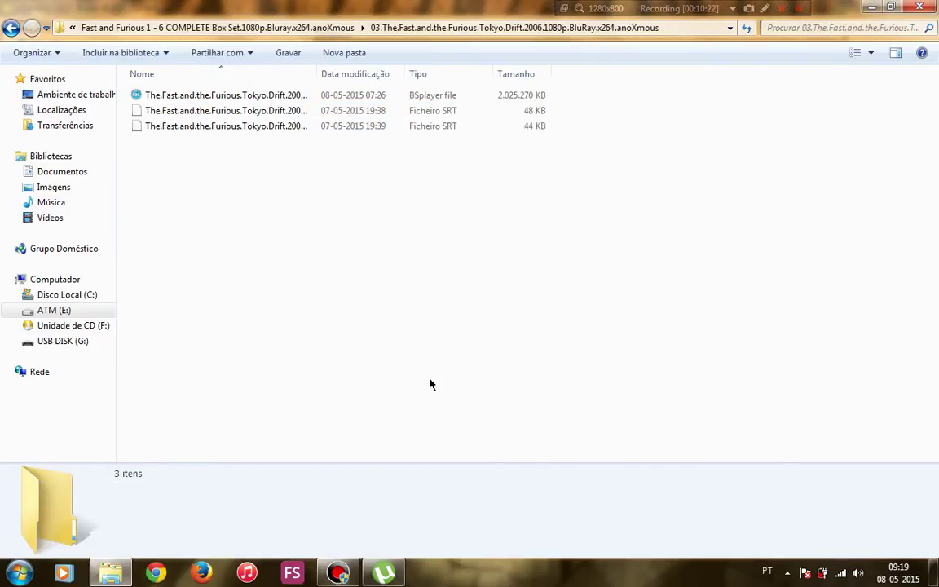
{"action": "key", "text": "BackSpace"}
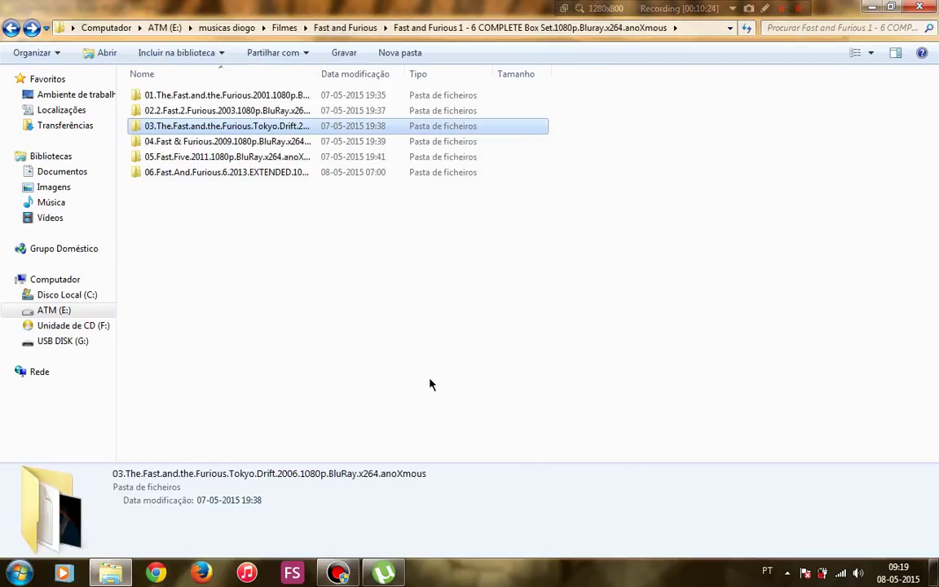
{"action": "key", "text": "Down"}
{"action": "key", "text": "Return"}
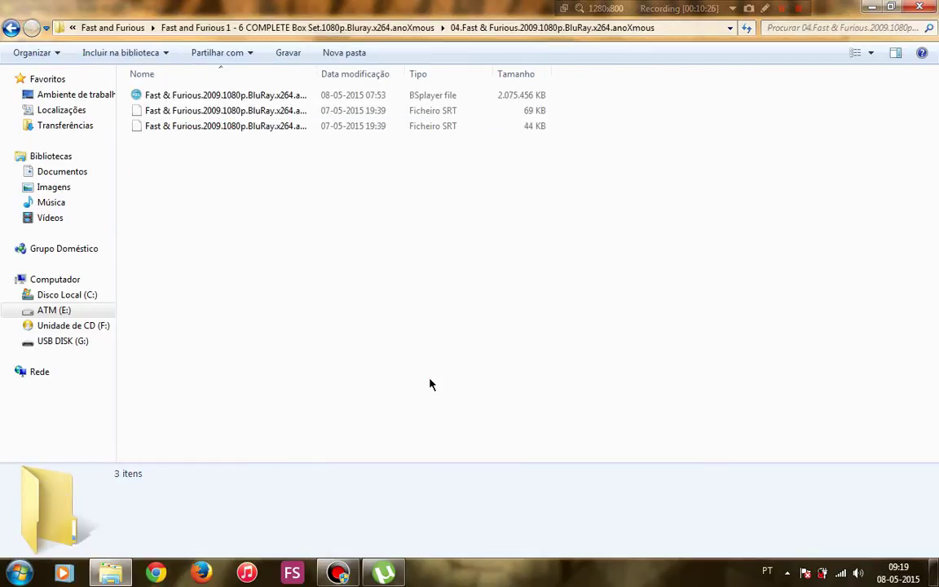
{"action": "key", "text": "BackSpace"}
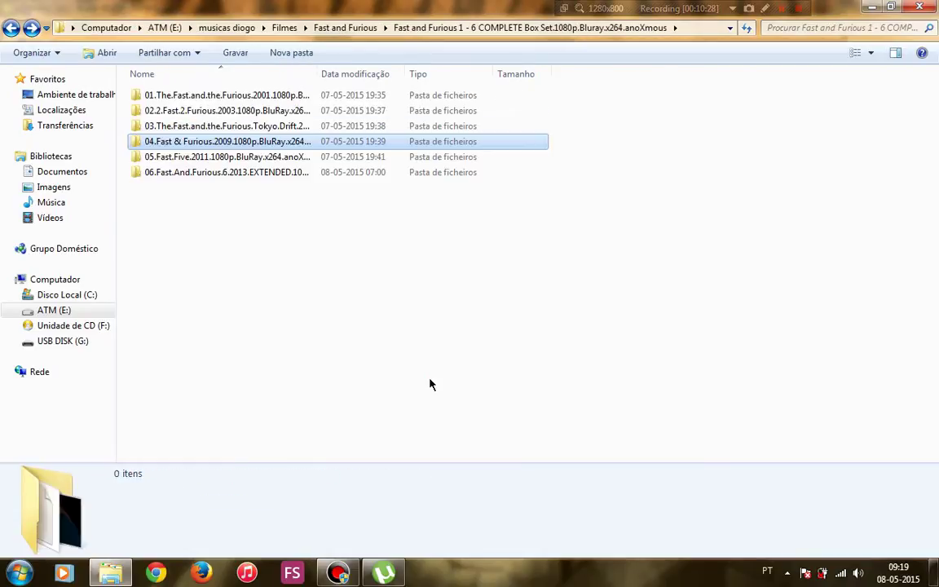
Play the film in the 05.Fast.Five.2011 folder and check its subtitles at several later points, then close the player.
{"action": "key", "text": "Down"}
{"action": "key", "text": "Return"}
{"action": "key", "text": "Down"}
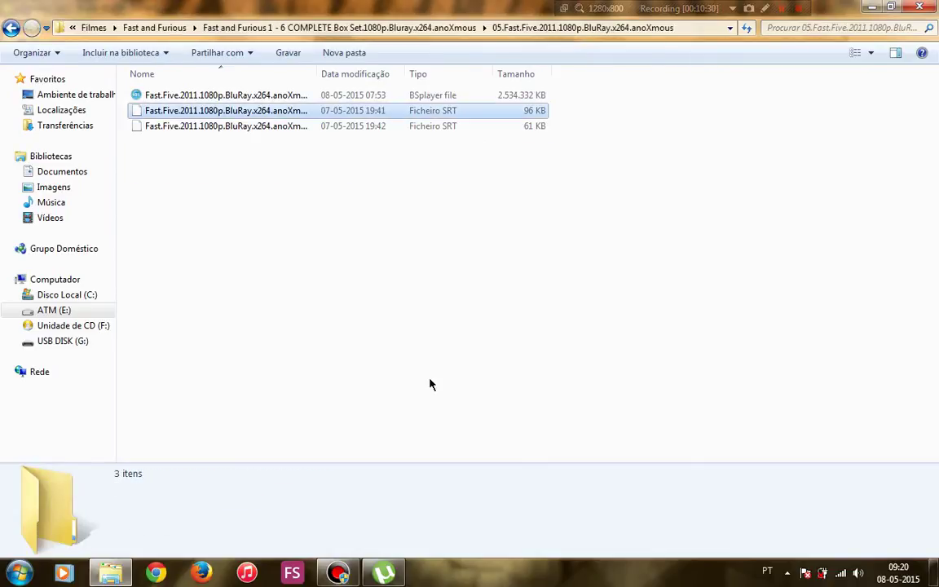
{"action": "key", "text": "Up"}
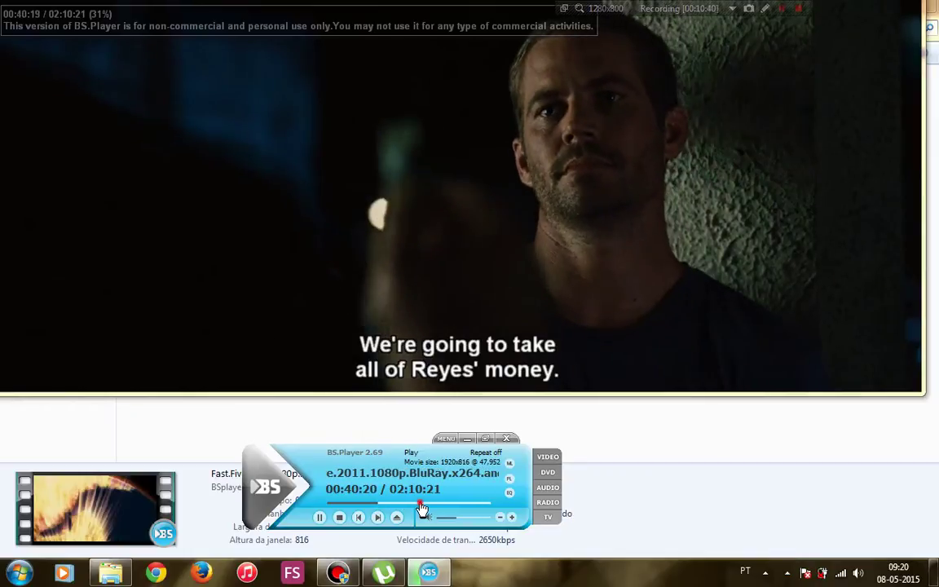
{"action": "left_click", "coordinate": [419, 503]}
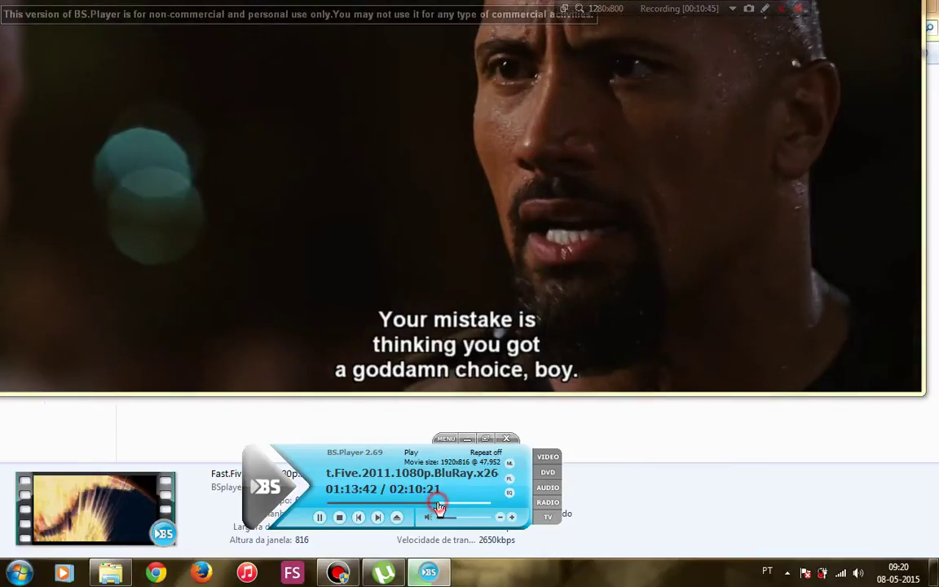
{"action": "left_click", "coordinate": [438, 504]}
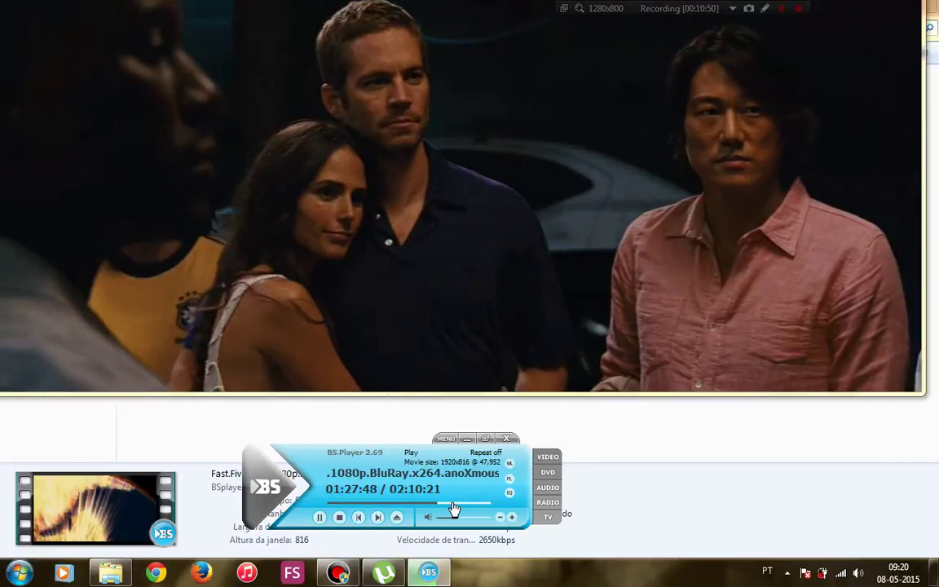
{"action": "left_click", "coordinate": [454, 507]}
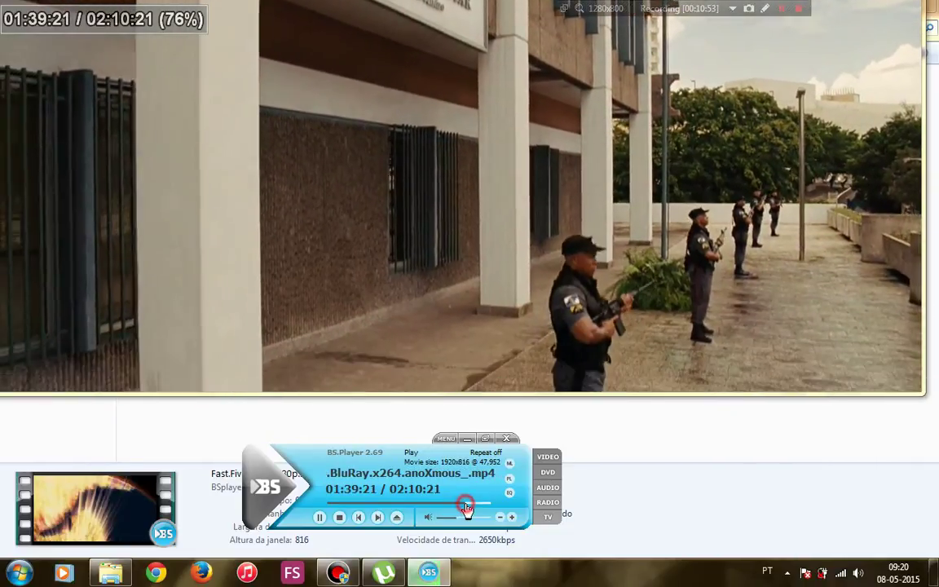
{"action": "left_click", "coordinate": [465, 504]}
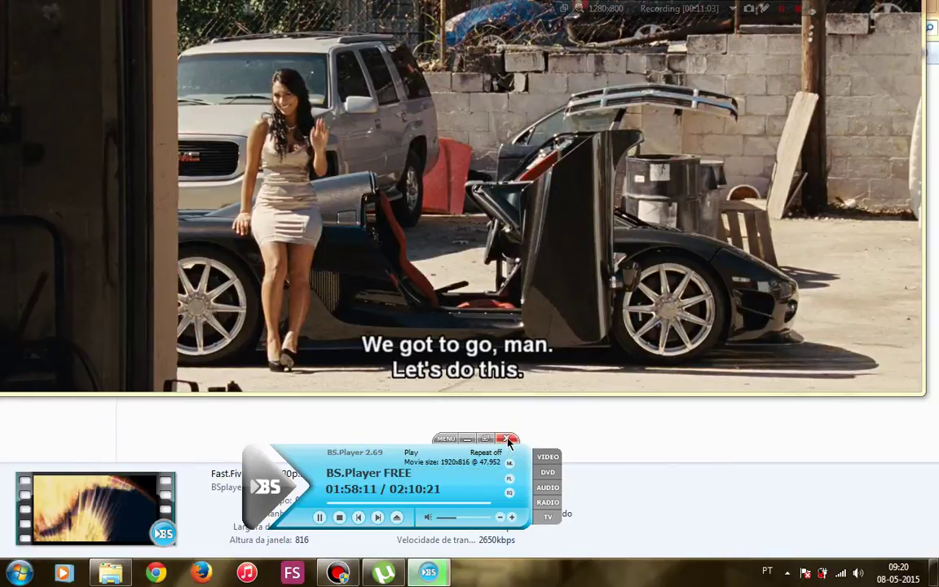
{"action": "left_click", "coordinate": [507, 439]}
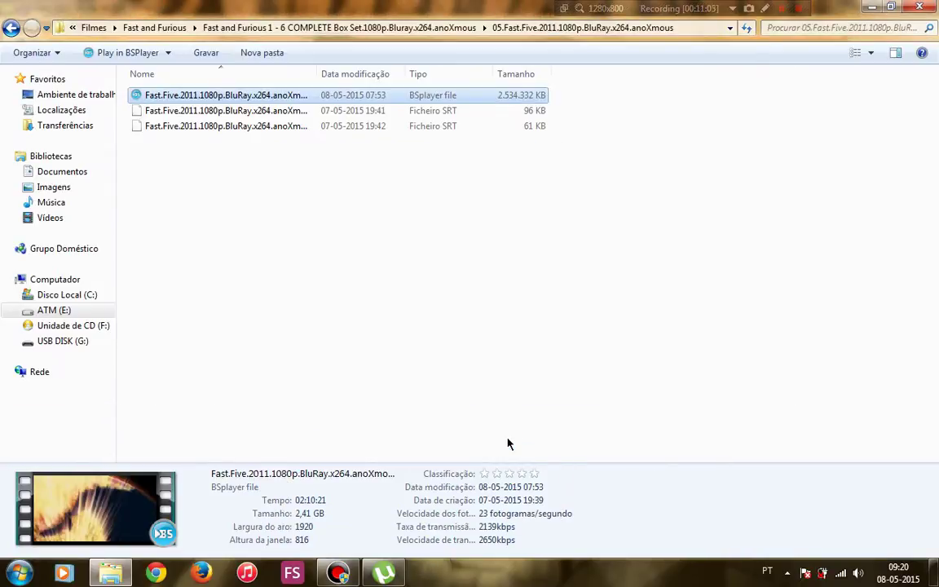
Play the film in the 06.Fast.And.Furious.6.2013 folder and check its subtitles at several points, then close the player.
{"action": "key", "text": "BackSpace"}
{"action": "key", "text": "Down"}
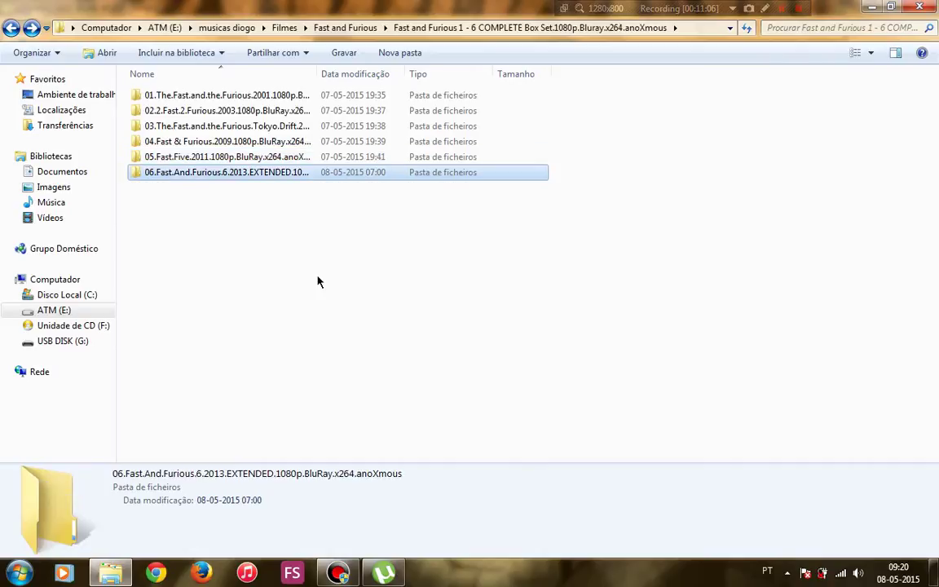
{"action": "key", "text": "Return"}
{"action": "key", "text": "Down"}
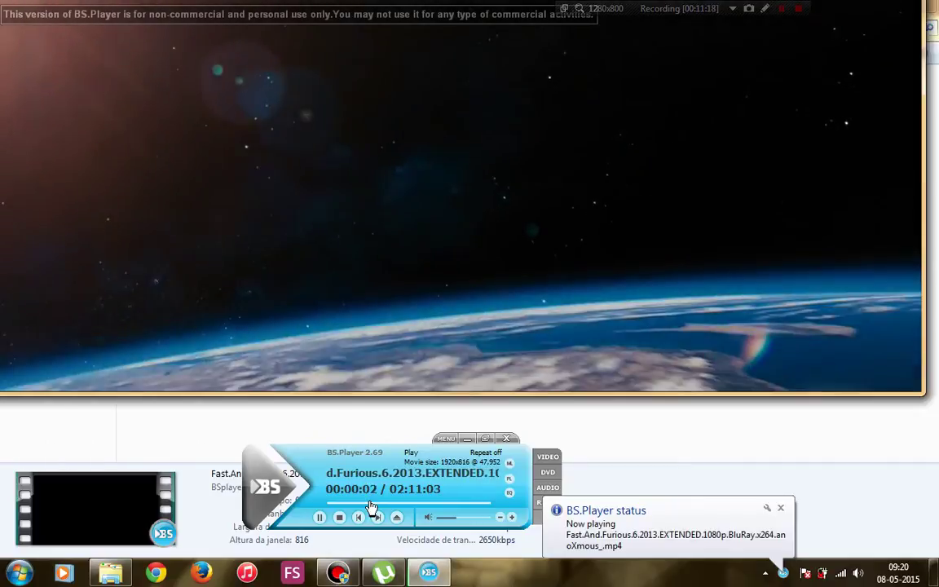
{"action": "left_click", "coordinate": [368, 504]}
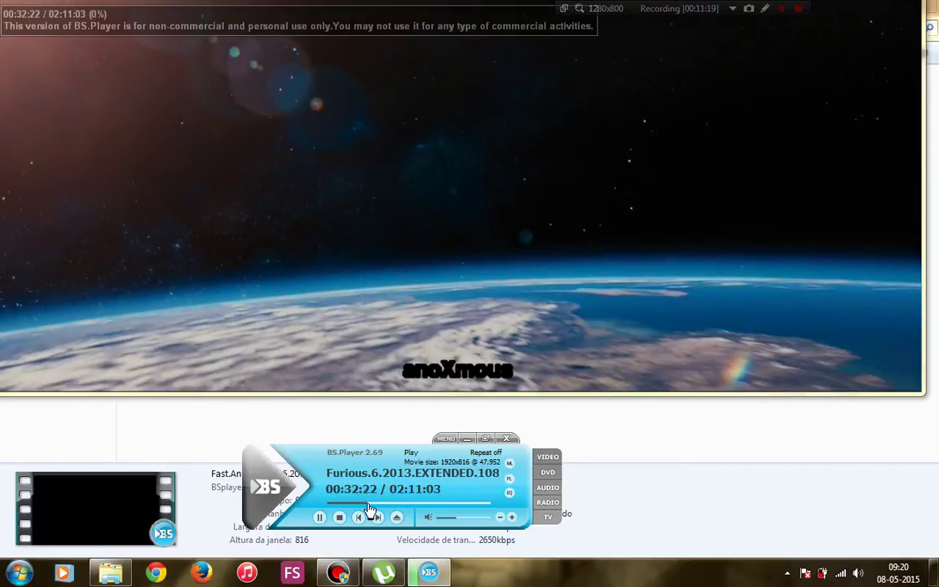
{"action": "left_click", "coordinate": [412, 506]}
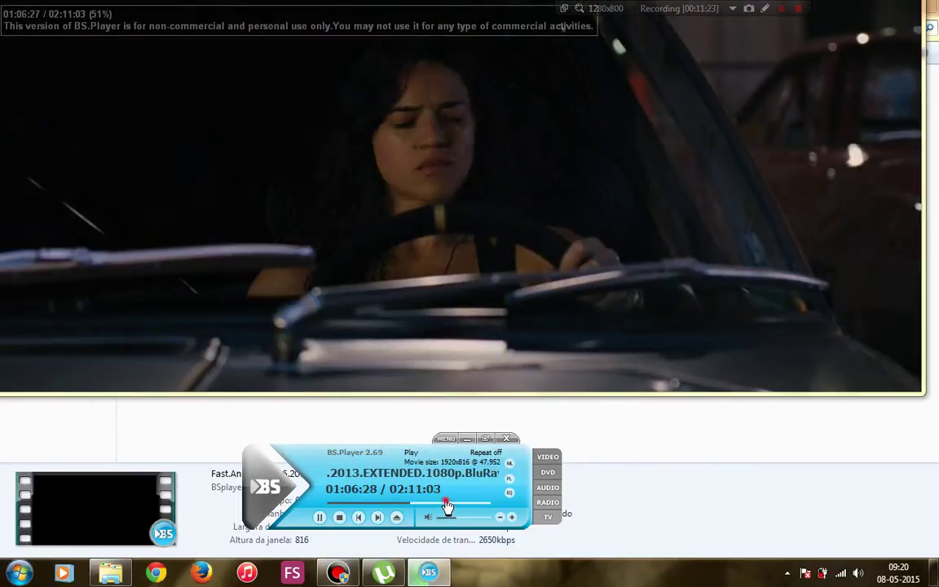
{"action": "left_click", "coordinate": [441, 506]}
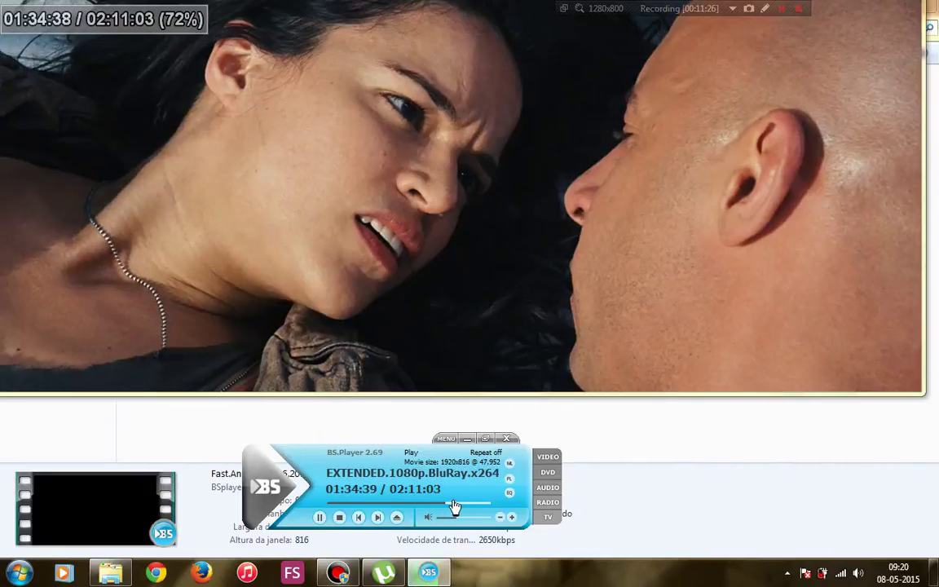
{"action": "left_click", "coordinate": [466, 505]}
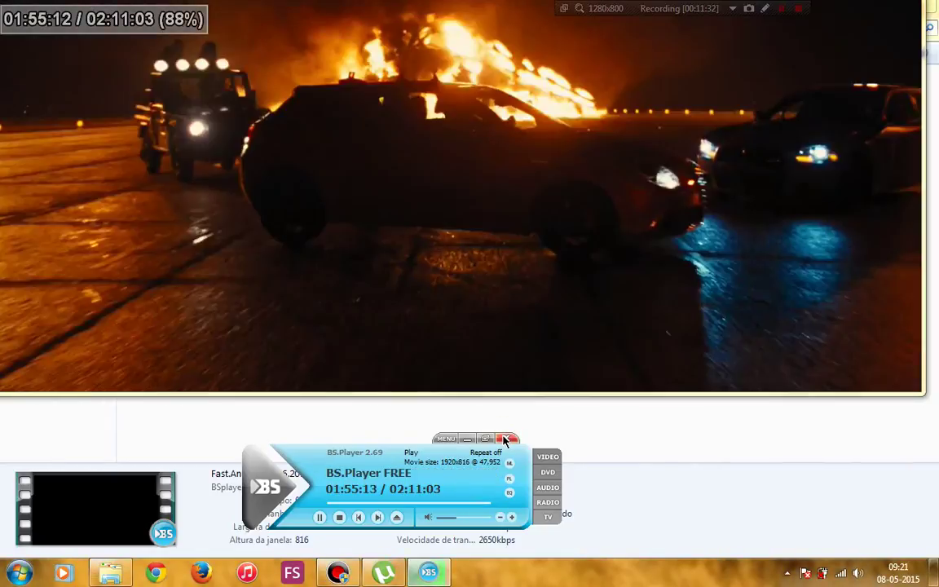
{"action": "left_click", "coordinate": [503, 440]}
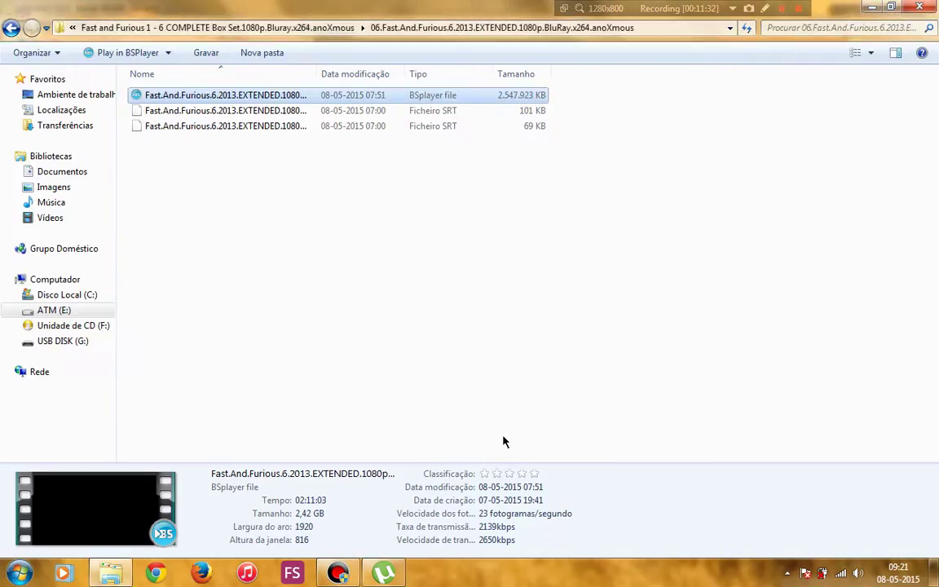
Go back up to the Filmes folder and open the Fifty Shades of Grey 2015 folder.
{"action": "key", "text": "BackSpace"}
{"action": "key", "text": "BackSpace"}
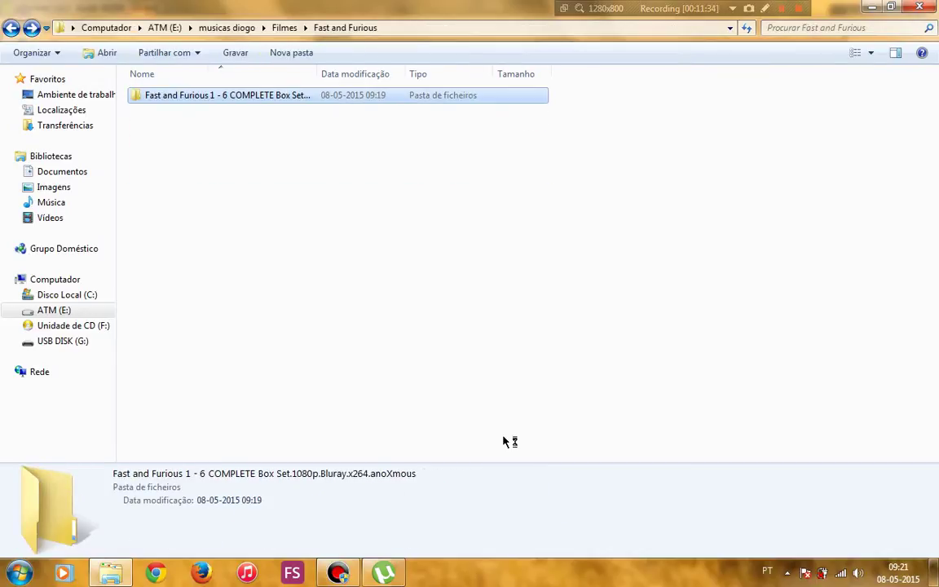
{"action": "key", "text": "BackSpace"}
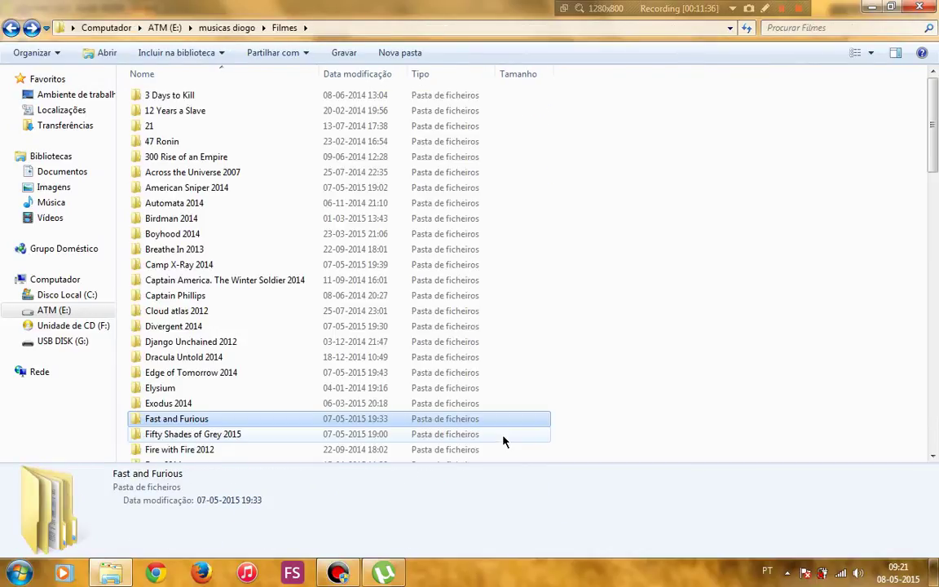
{"action": "key", "text": "Down"}
{"action": "key", "text": "Return"}
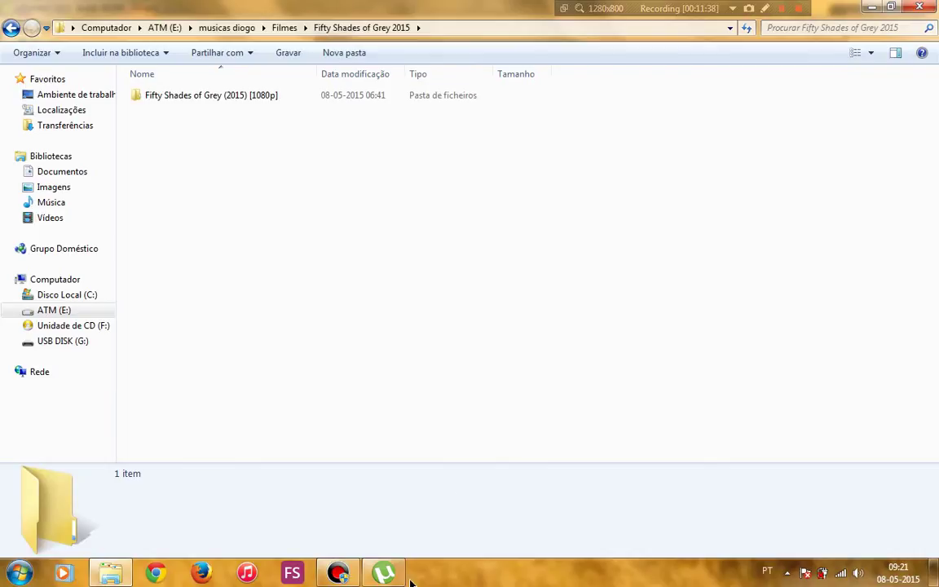
Switch to µTorrent and remove the Fast and Furious 1 - 6 COMPLETE torrent from the list.
{"action": "left_click", "coordinate": [391, 580]}
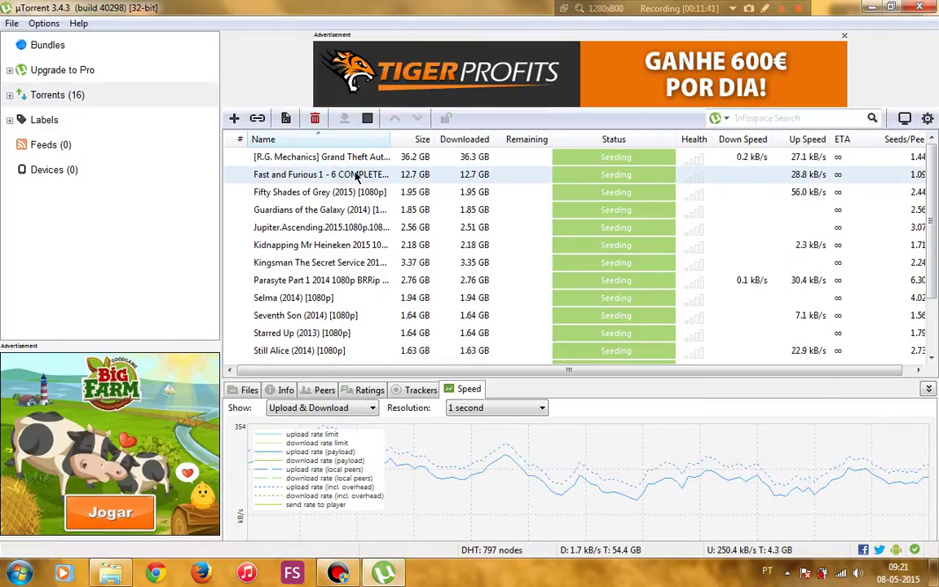
{"action": "key", "text": "Delete"}
{"action": "key", "text": "Return"}
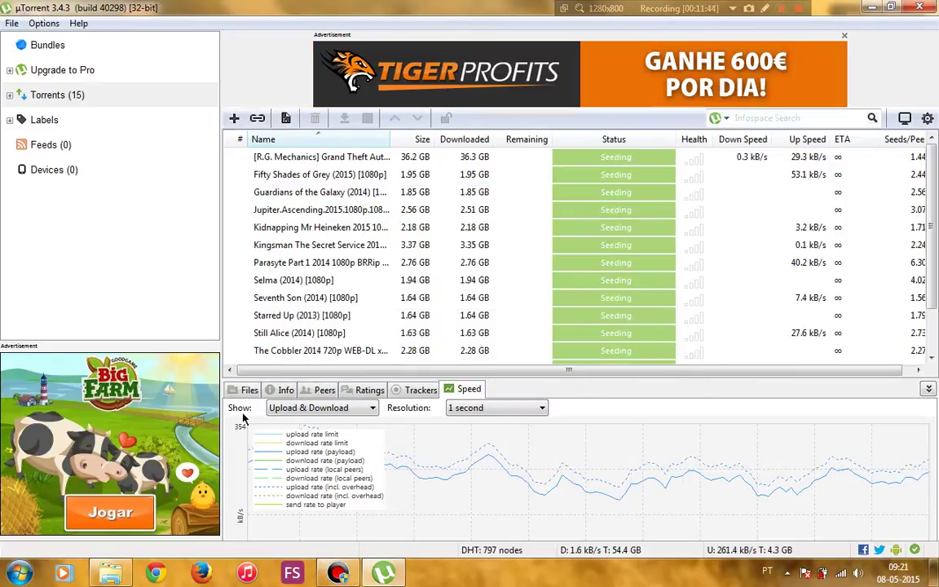
Return to the file explorer, open the Fifty Shades of Grey (2015) [1080p] folder and play its film in BS.Player.
{"action": "left_click", "coordinate": [108, 575]}
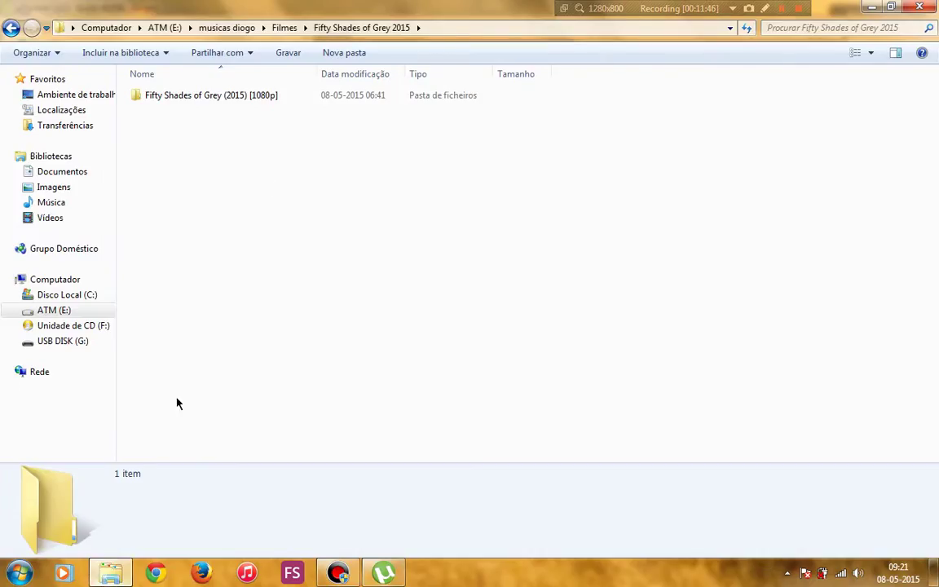
{"action": "double_click", "coordinate": [198, 98]}
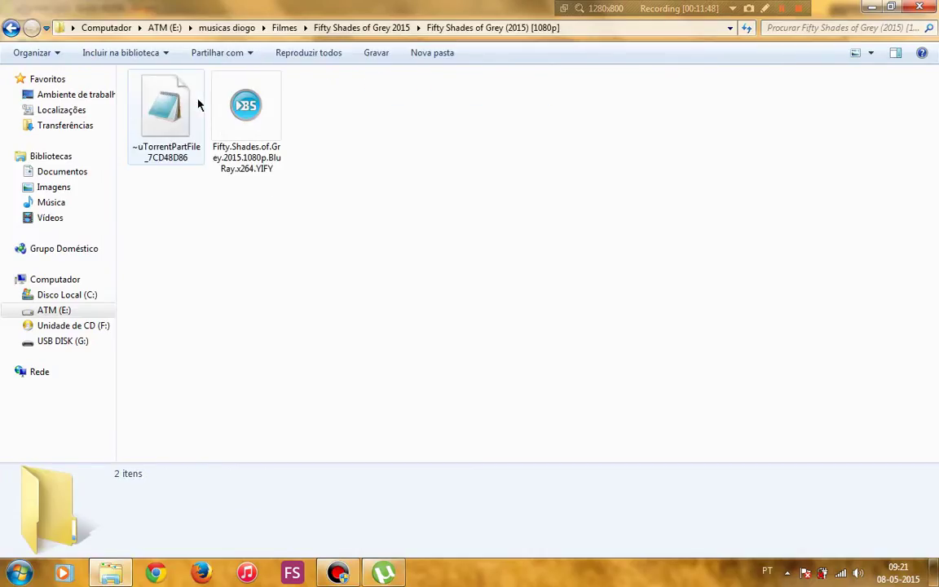
{"action": "left_click", "coordinate": [242, 110]}
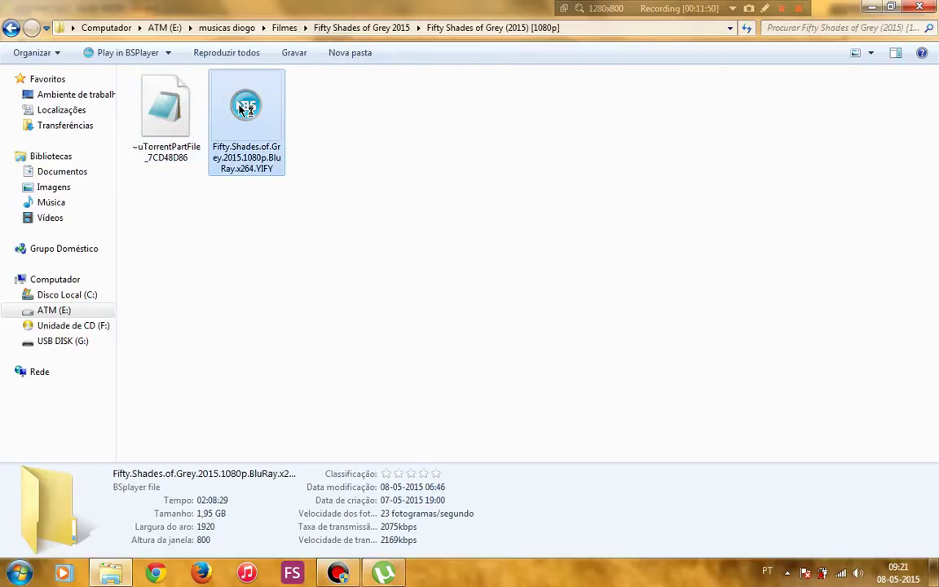
{"action": "double_click", "coordinate": [246, 108]}
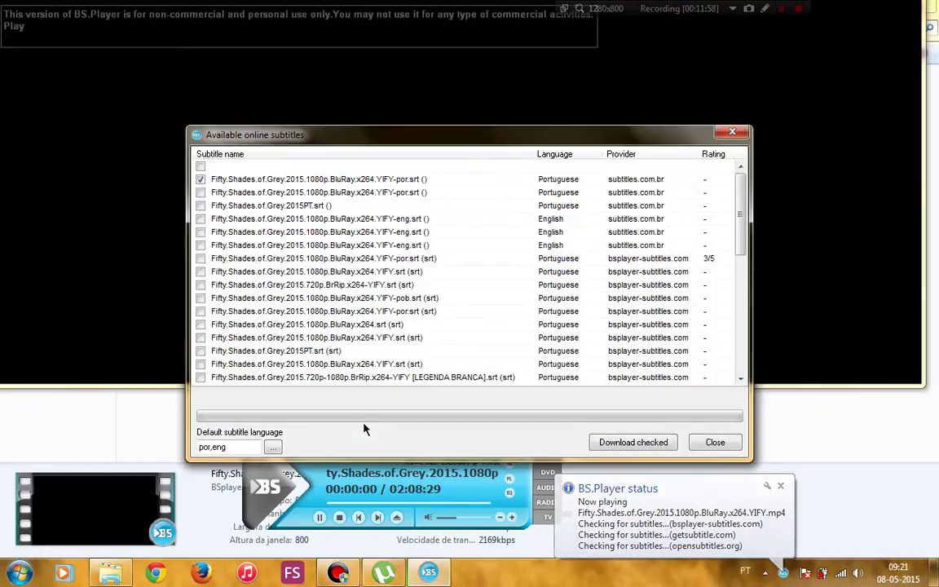
Download the preselected Portuguese subtitle plus the first YIFY-eng and the 3/5-rated YIFY-por subtitles for Fifty Shades of Grey, and close the subtitle list.
{"action": "left_click", "coordinate": [427, 218]}
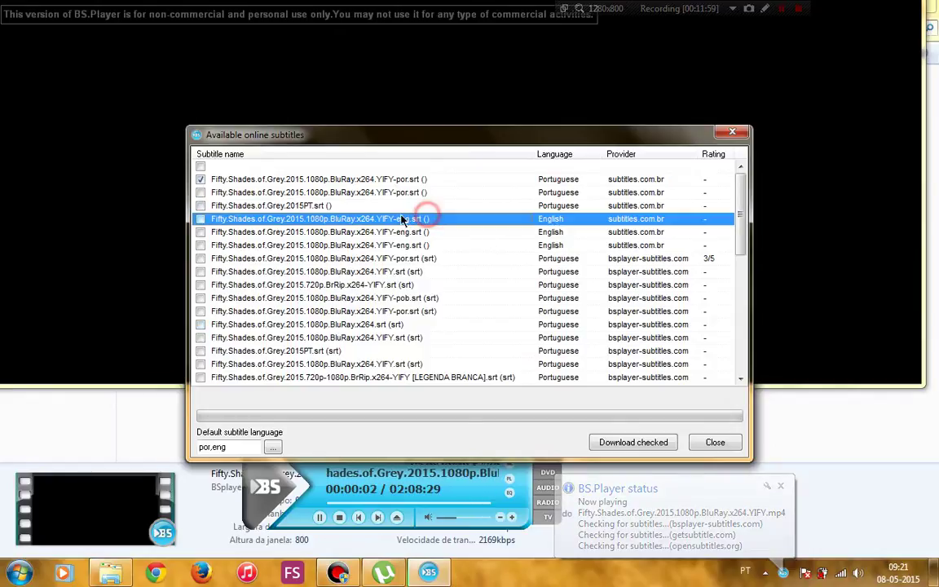
{"action": "left_click", "coordinate": [200, 218]}
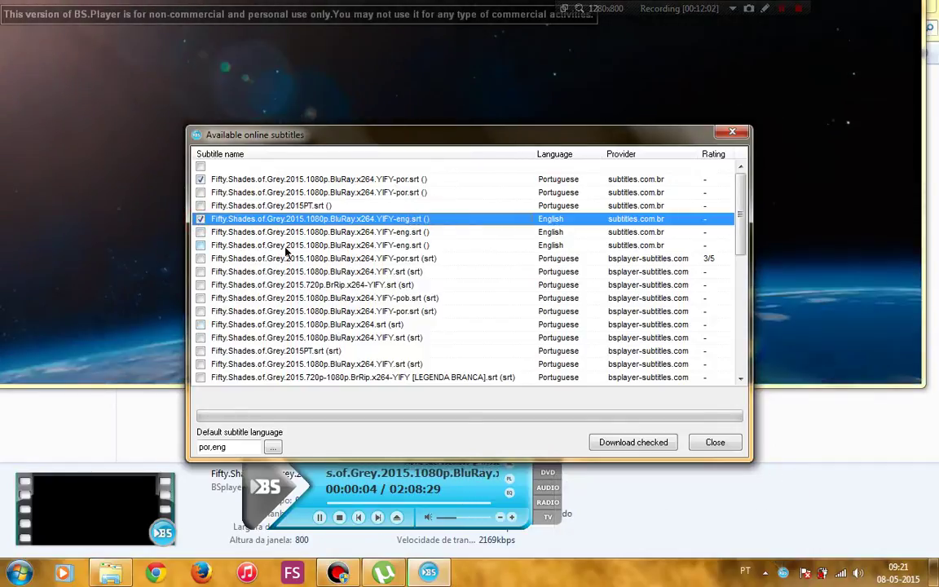
{"action": "left_click", "coordinate": [201, 258]}
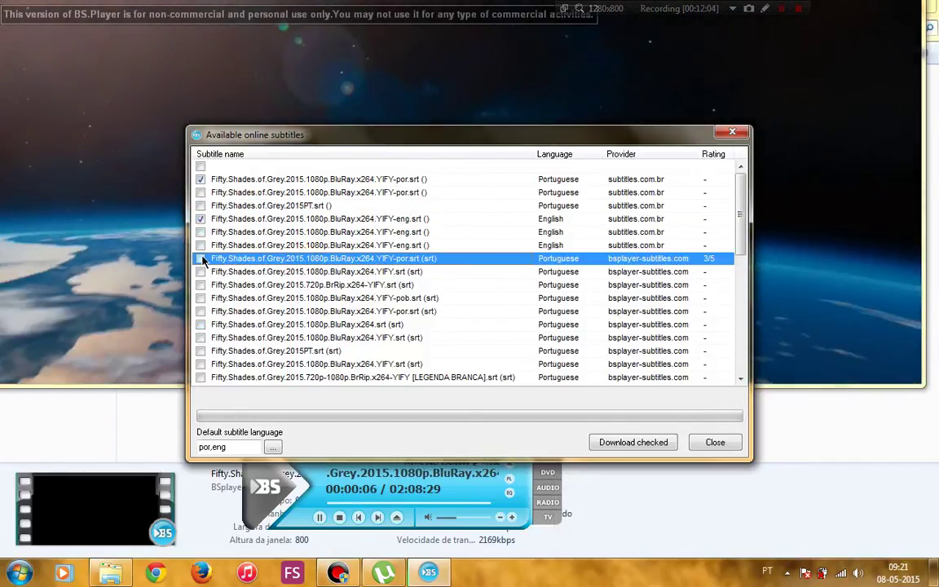
{"action": "left_click", "coordinate": [618, 445]}
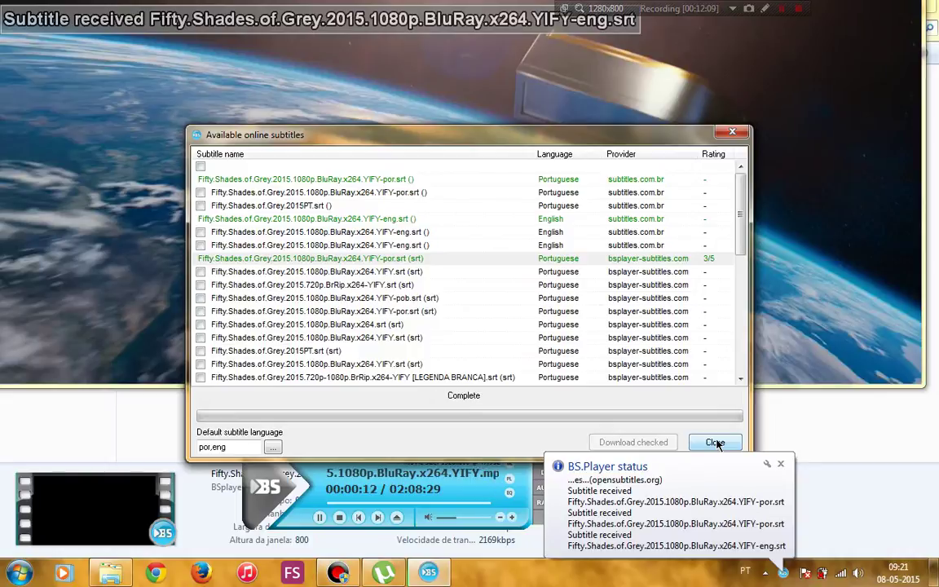
{"action": "left_click", "coordinate": [715, 443]}
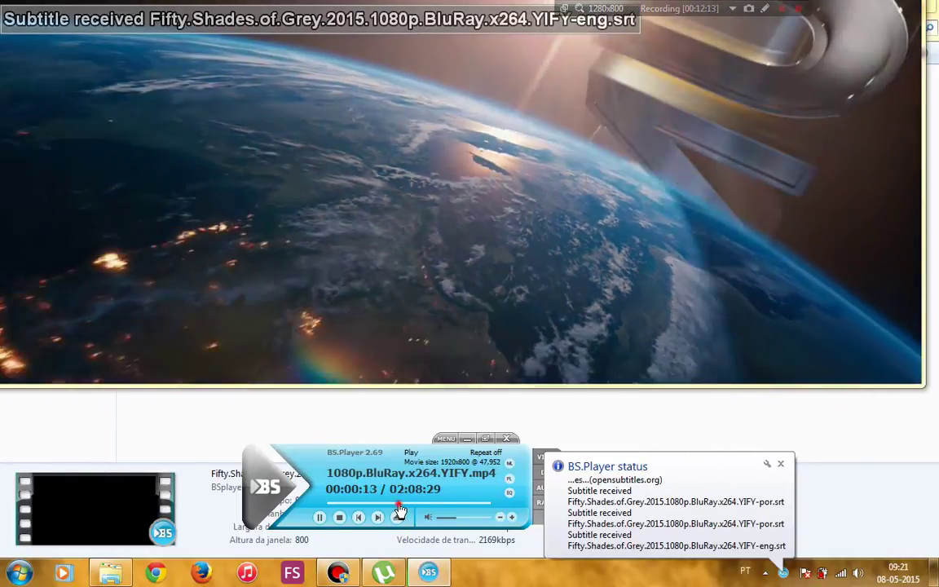
Check the Fifty Shades of Grey subtitles at several points of the film and close the player.
{"action": "left_click", "coordinate": [398, 505]}
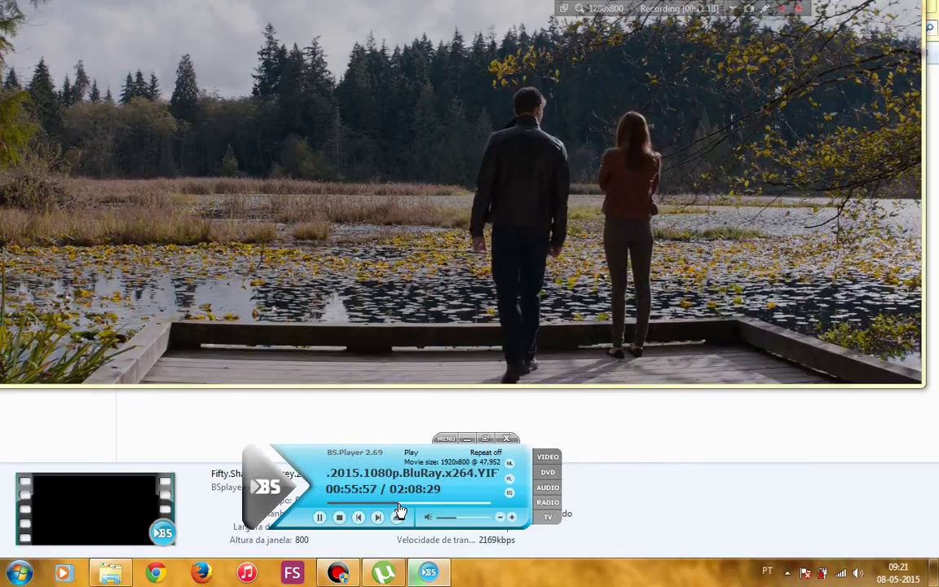
{"action": "left_click", "coordinate": [410, 505]}
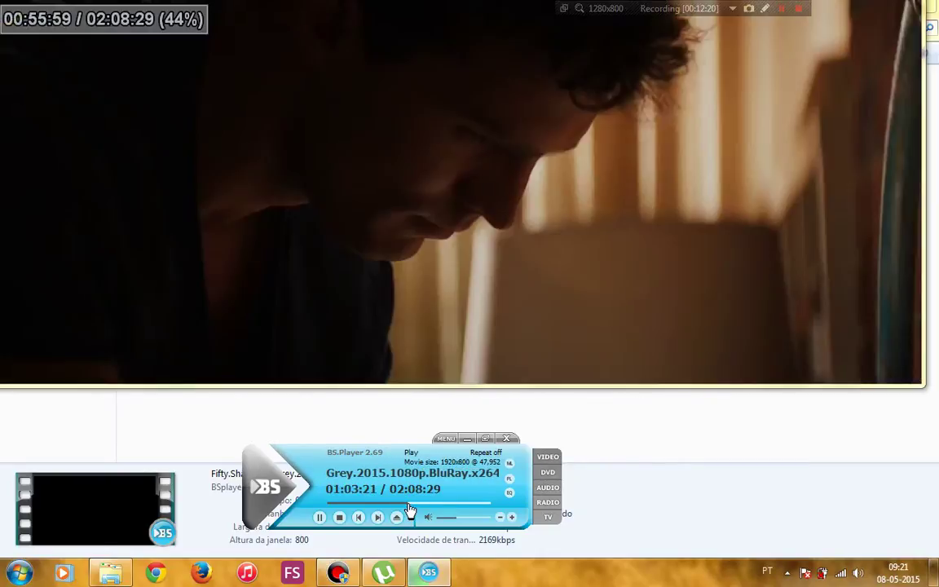
{"action": "left_click_drag", "start_coordinate": [410, 507], "coordinate": [470, 510]}
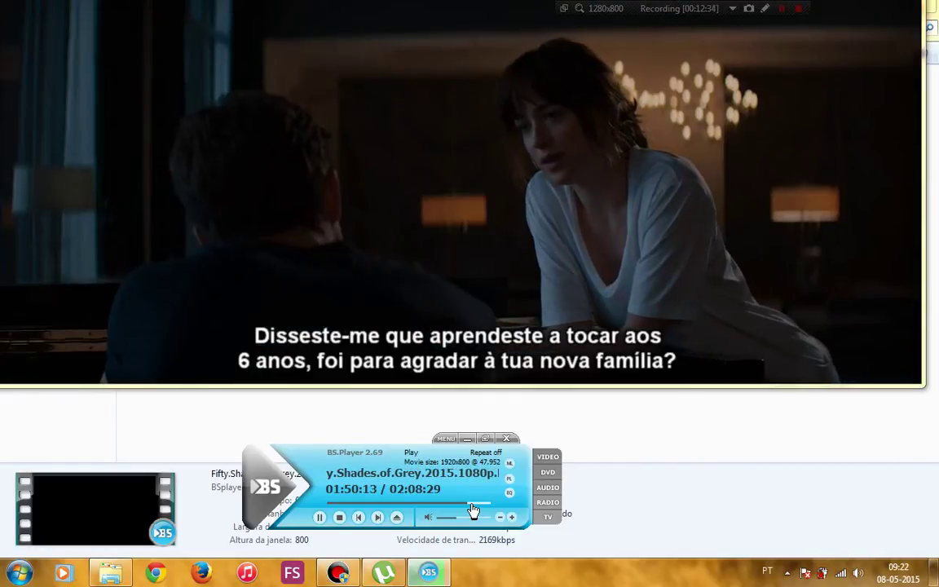
{"action": "left_click", "coordinate": [480, 510]}
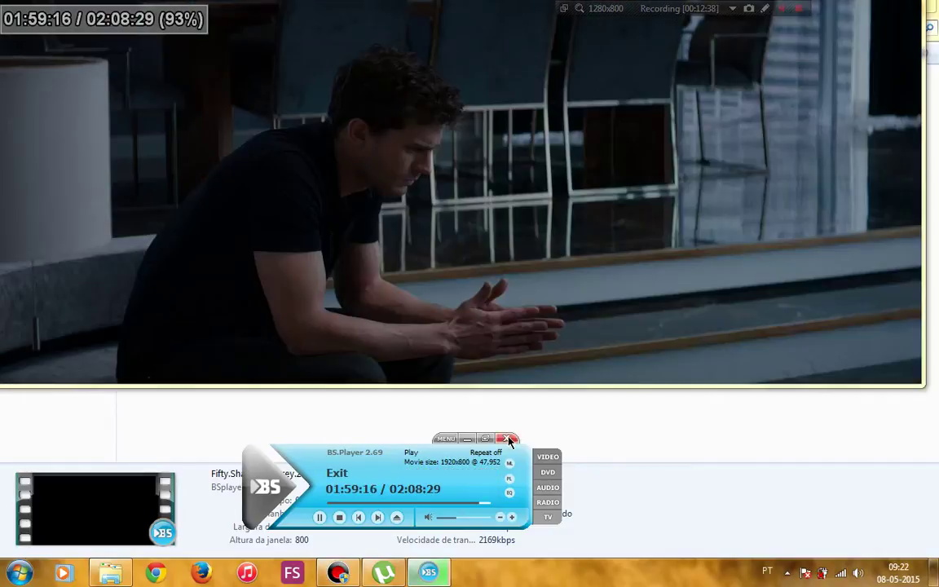
{"action": "left_click", "coordinate": [507, 439]}
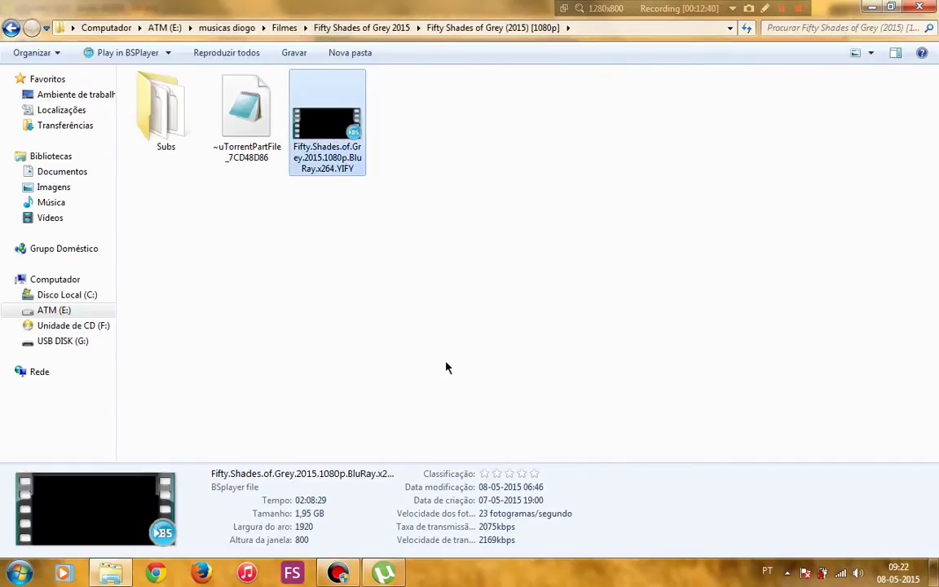
Delete the ~uTorrentPartFile_7CD48D86 file from the Fifty Shades of Grey (2015) [1080p] folder.
{"action": "left_click", "coordinate": [252, 85]}
{"action": "key", "text": "Delete"}
{"action": "key", "text": "Return"}
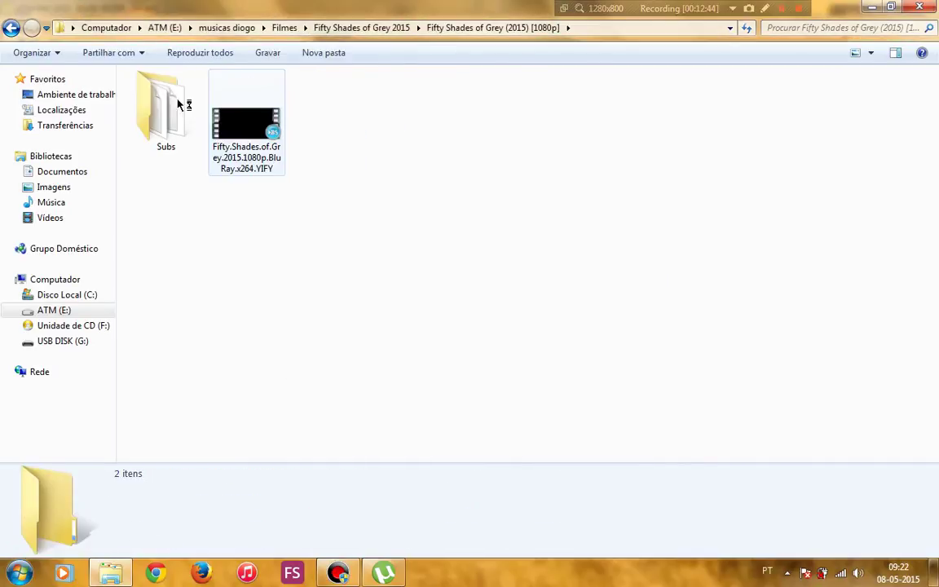
Move the three subtitle files from Subs into the Fifty Shades of Grey (2015) [1080p] folder and delete the emptied Subs folder.
{"action": "double_click", "coordinate": [180, 106]}
{"action": "left_click_drag", "start_coordinate": [227, 162], "coordinate": [168, 70]}
{"action": "key", "text": "BackSpace"}
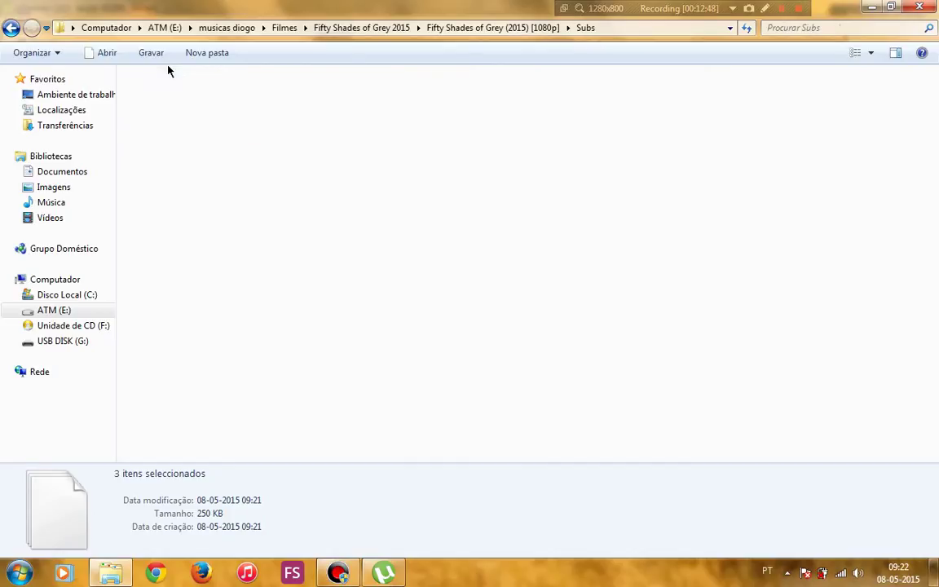
{"action": "key", "text": "ctrl+v"}
{"action": "left_click", "coordinate": [163, 90]}
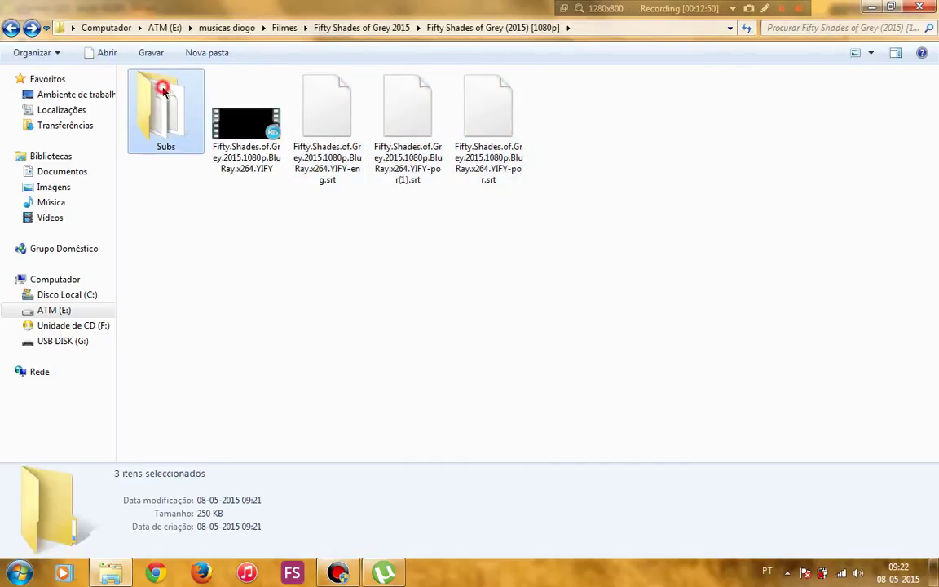
{"action": "key", "text": "Delete"}
{"action": "key", "text": "Return"}
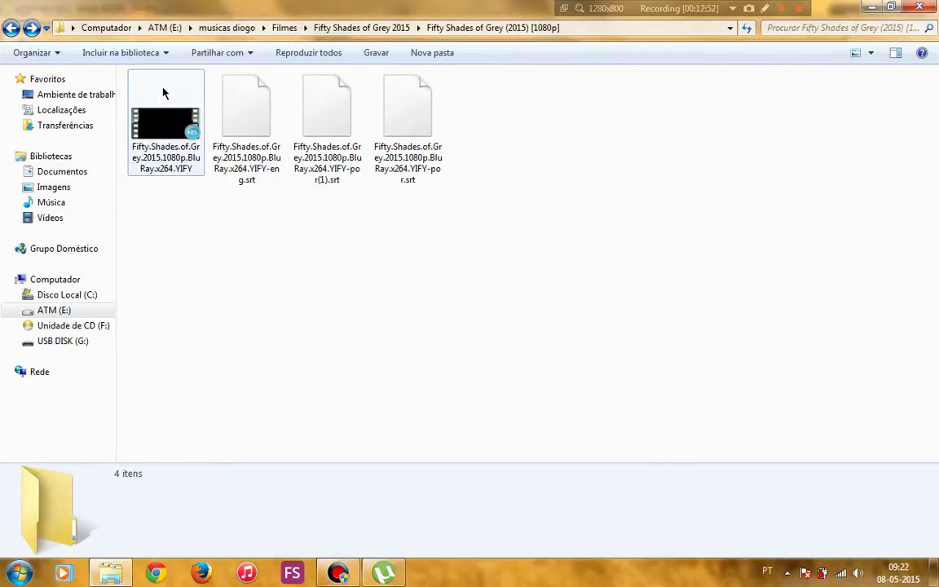
Go back up to the Filmes folder, switch to µTorrent and remove the Fifty Shades of Grey (2015) [1080p] torrent from the list.
{"action": "key", "text": "BackSpace"}
{"action": "key", "text": "BackSpace"}
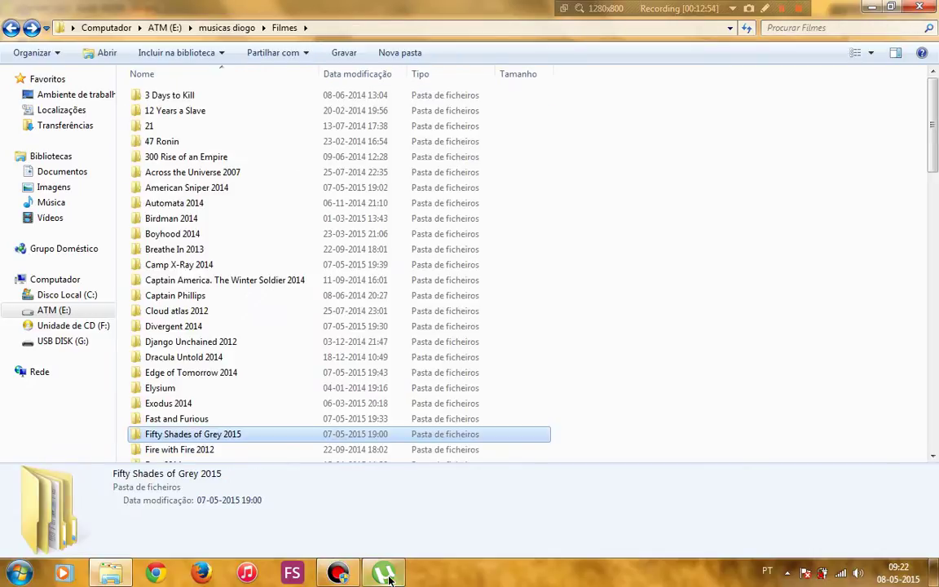
{"action": "left_click", "coordinate": [386, 575]}
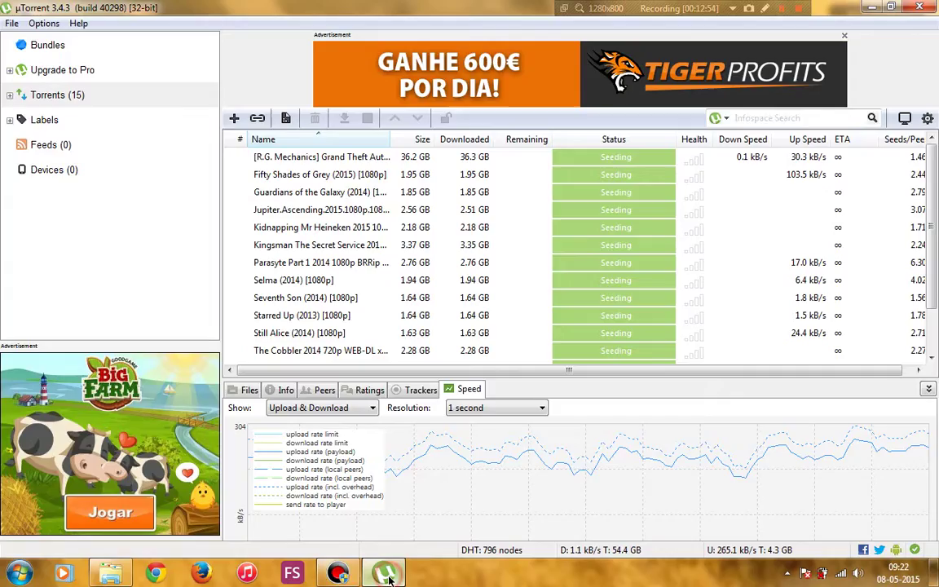
{"action": "left_click", "coordinate": [316, 176]}
{"action": "key", "text": "Delete"}
{"action": "key", "text": "Return"}
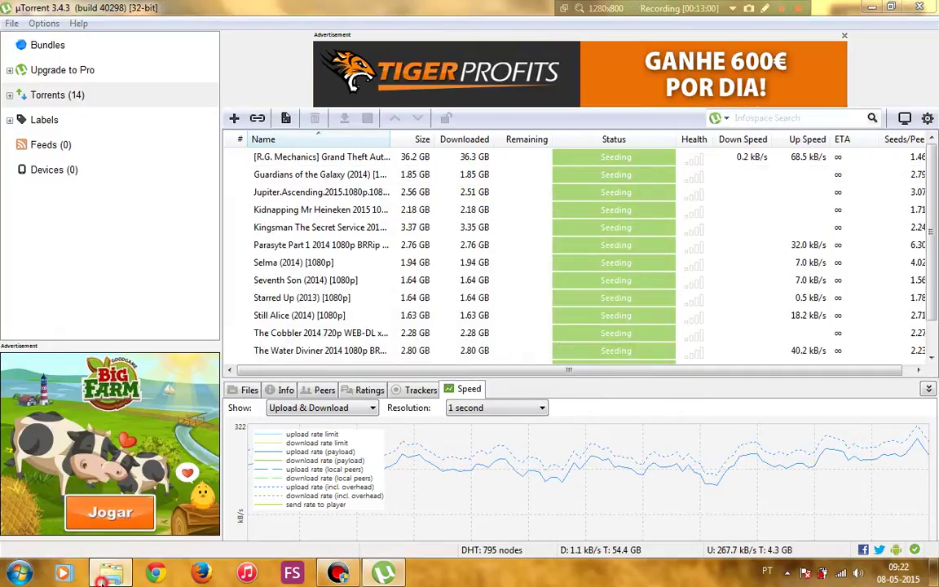
Return to the file explorer, open Guardians of the Galaxy 2014 and its [1080p] subfolder, and play the film in BS.Player.
{"action": "left_click", "coordinate": [110, 573]}
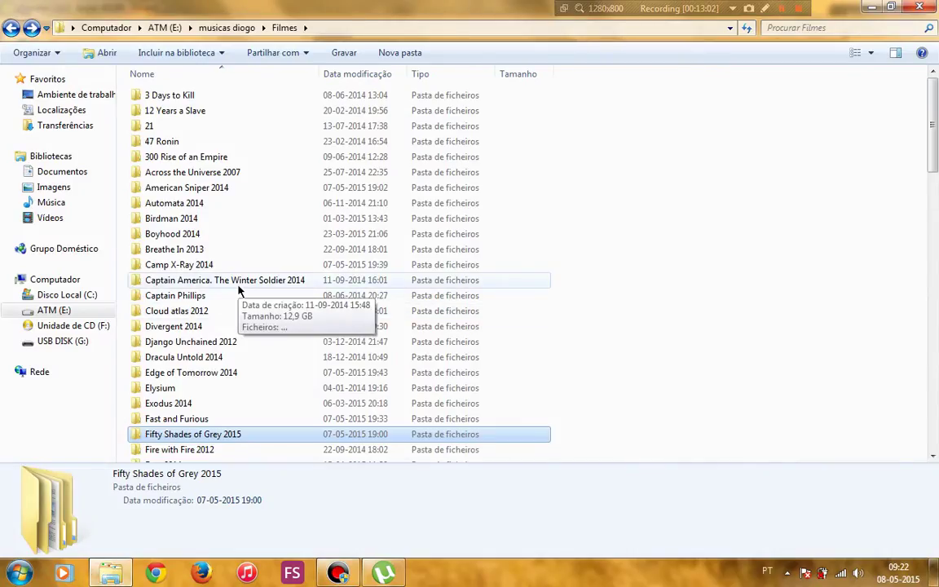
{"action": "key", "text": "g"}
{"action": "key", "text": "u"}
{"action": "key", "text": "Return"}
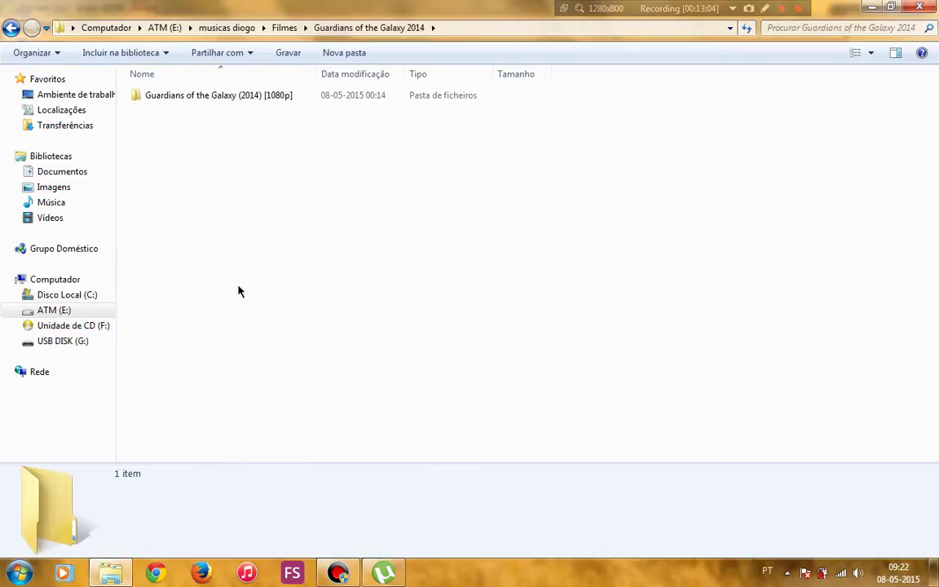
{"action": "key", "text": "g"}
{"action": "key", "text": "Return"}
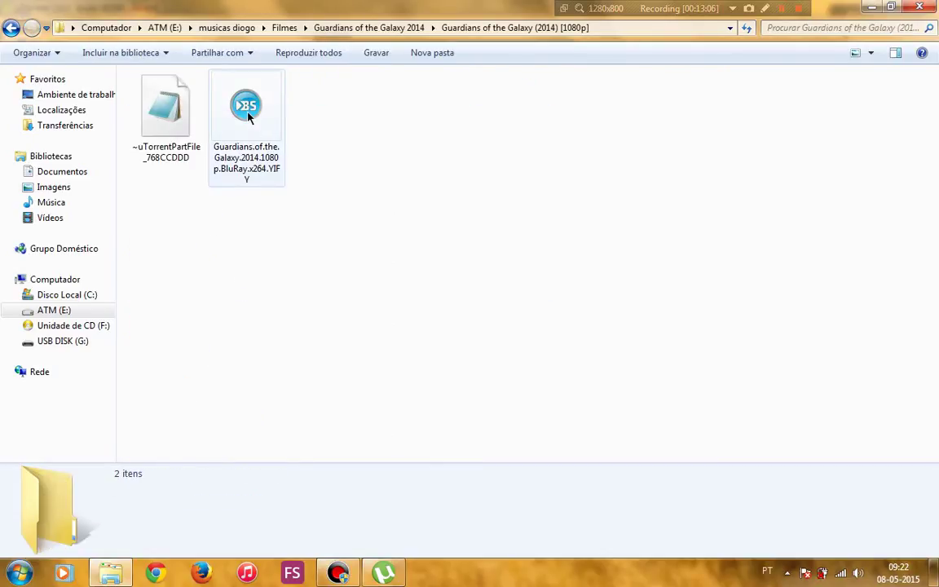
{"action": "left_click", "coordinate": [248, 116]}
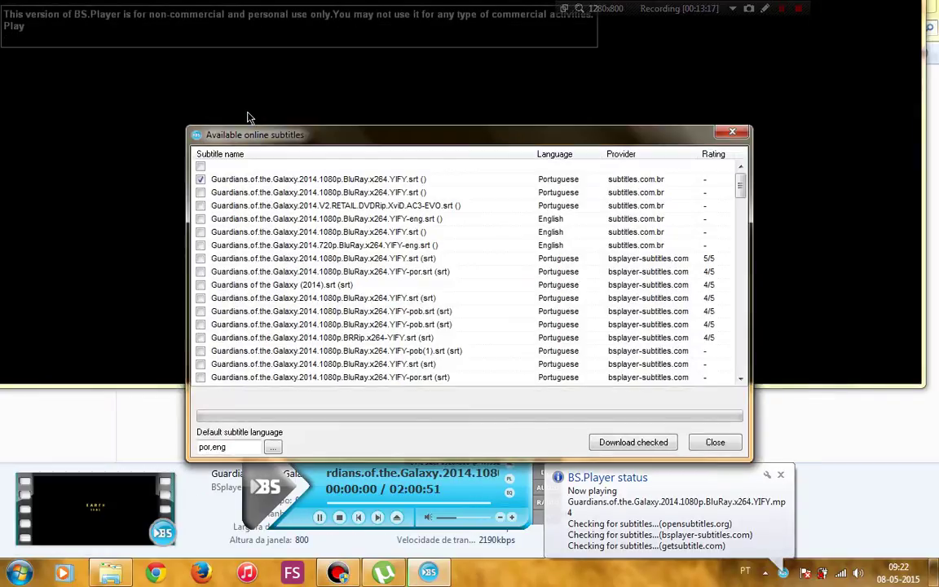
Download the preselected Portuguese, the 1080p YIFY-eng and the 5/5-rated Portuguese subtitles for Guardians of the Galaxy, and close the subtitle list.
{"action": "left_click", "coordinate": [451, 220]}
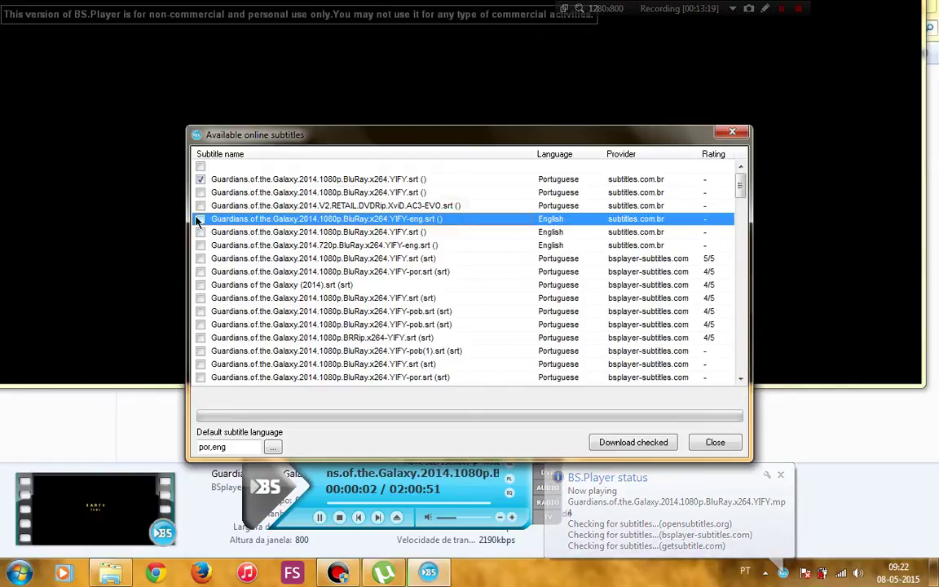
{"action": "left_click", "coordinate": [216, 245]}
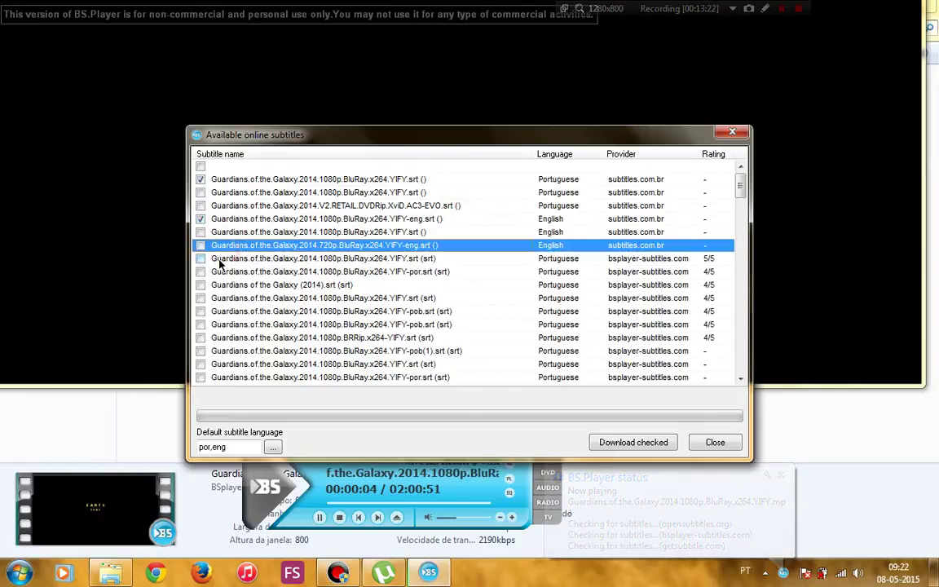
{"action": "left_click", "coordinate": [204, 258]}
{"action": "left_click", "coordinate": [201, 259]}
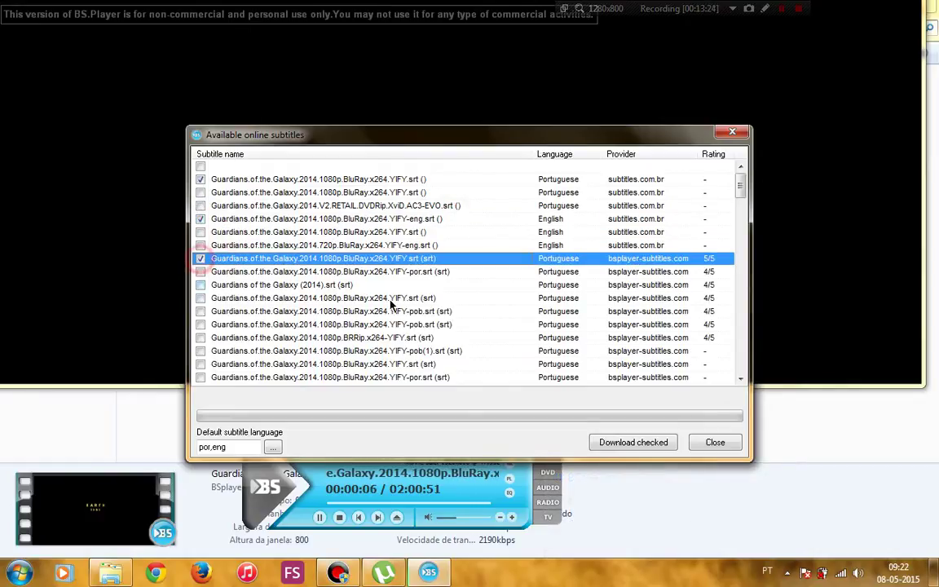
{"action": "left_click", "coordinate": [634, 443]}
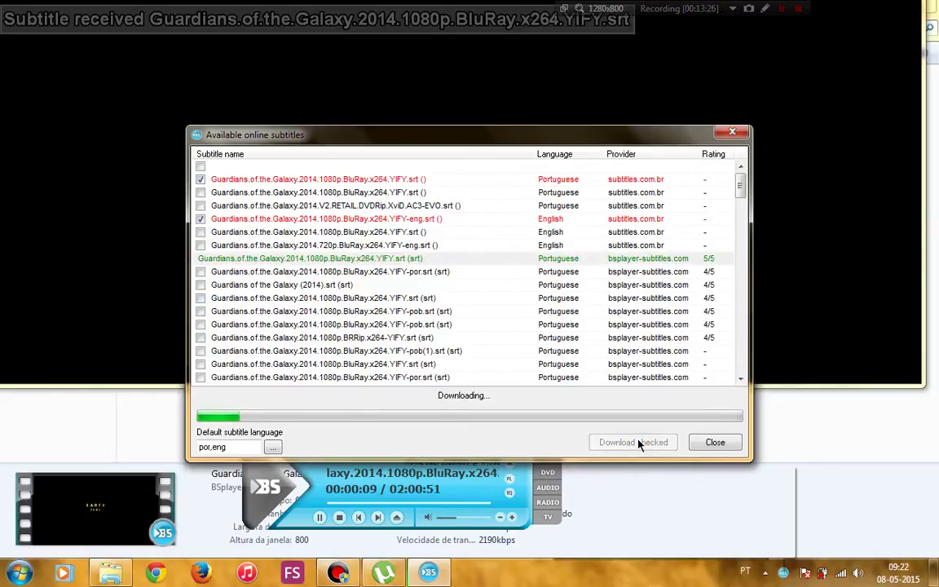
{"action": "left_click", "coordinate": [713, 443]}
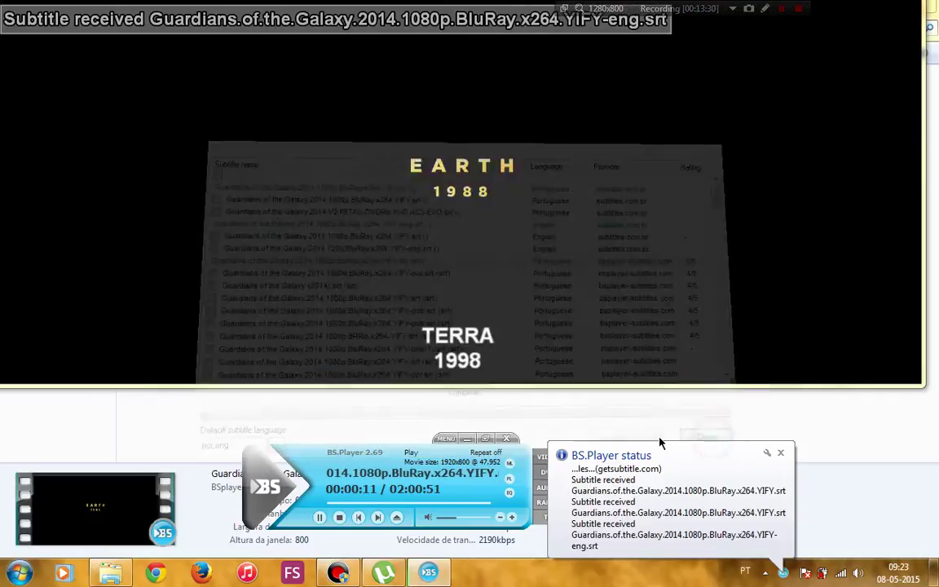
Check the Guardians of the Galaxy subtitles at several points of the film and close the player.
{"action": "left_click", "coordinate": [353, 504]}
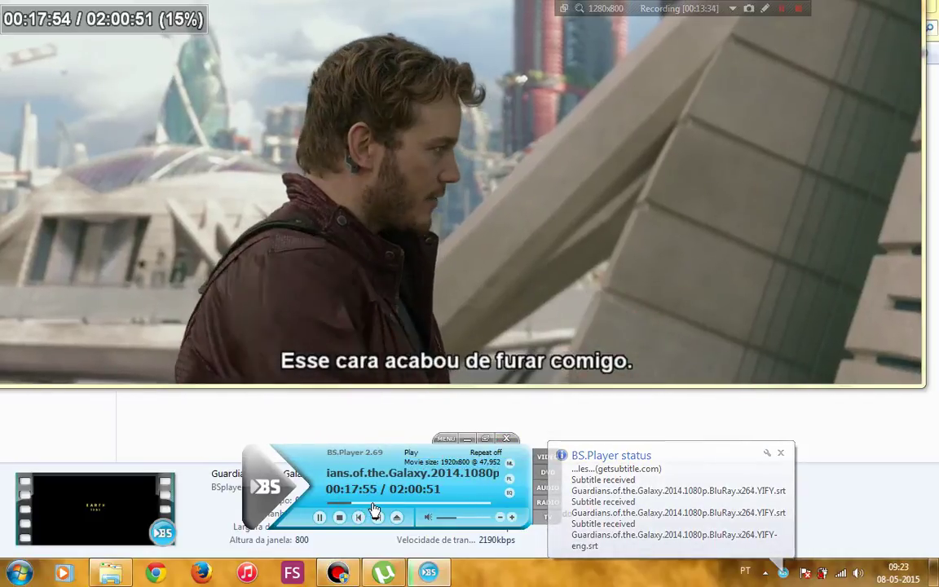
{"action": "left_click", "coordinate": [372, 504]}
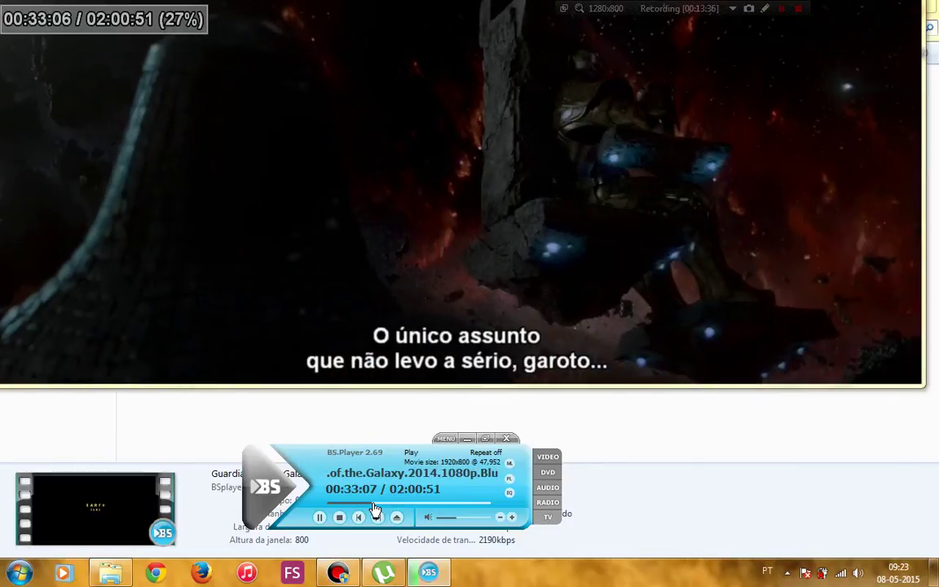
{"action": "left_click", "coordinate": [399, 505]}
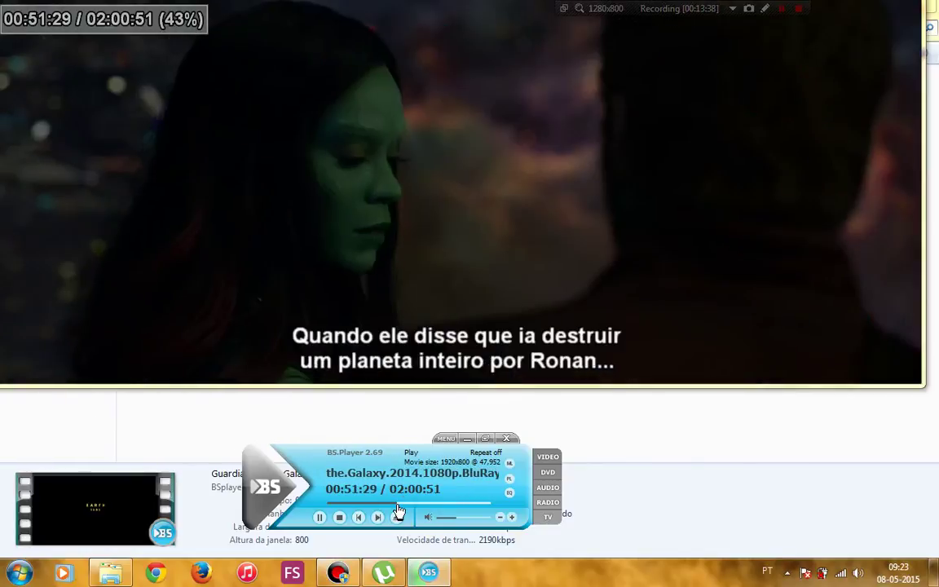
{"action": "left_click", "coordinate": [413, 506]}
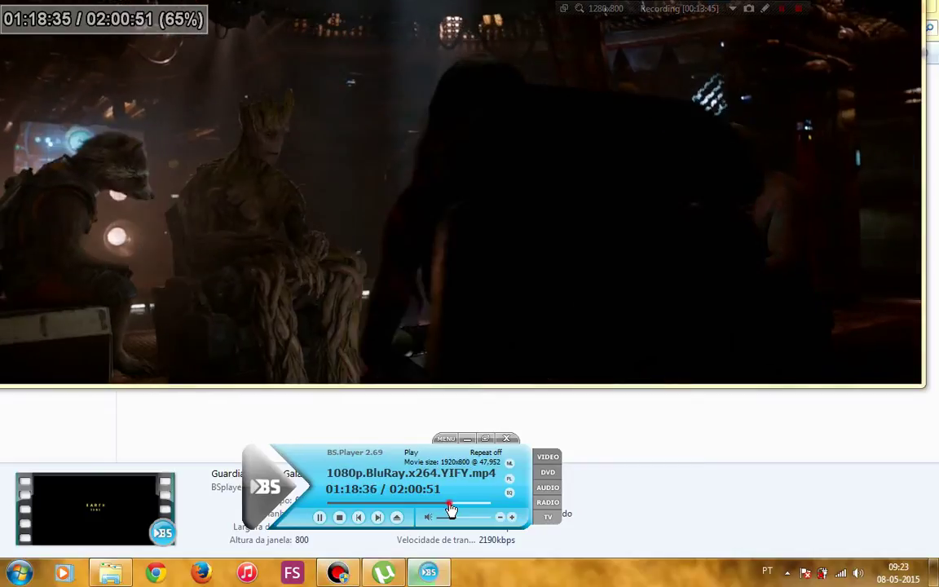
{"action": "left_click", "coordinate": [451, 507]}
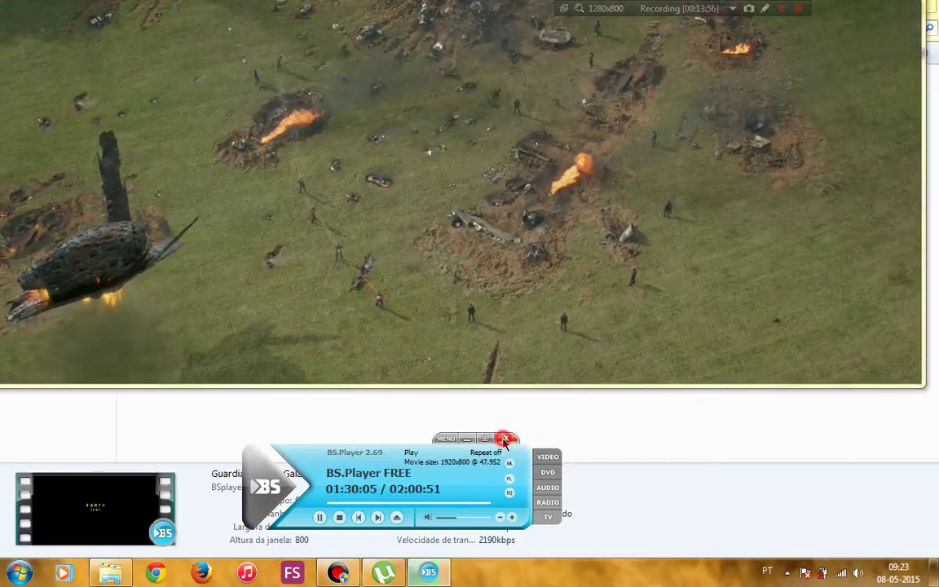
{"action": "left_click", "coordinate": [505, 440]}
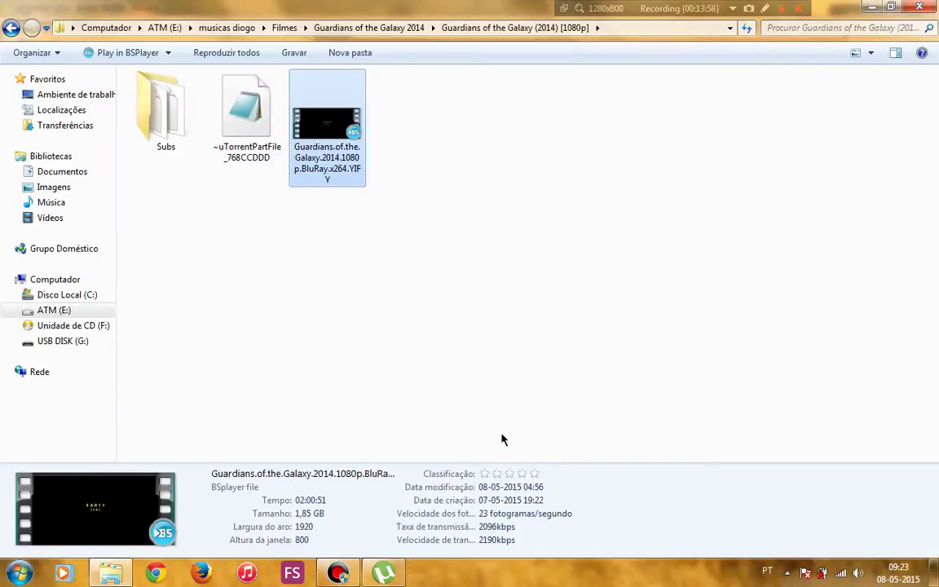
Delete the ~uTorrentPartFile_768CCDDD file from the Guardians of the Galaxy (2014) [1080p] folder.
{"action": "left_click", "coordinate": [251, 96]}
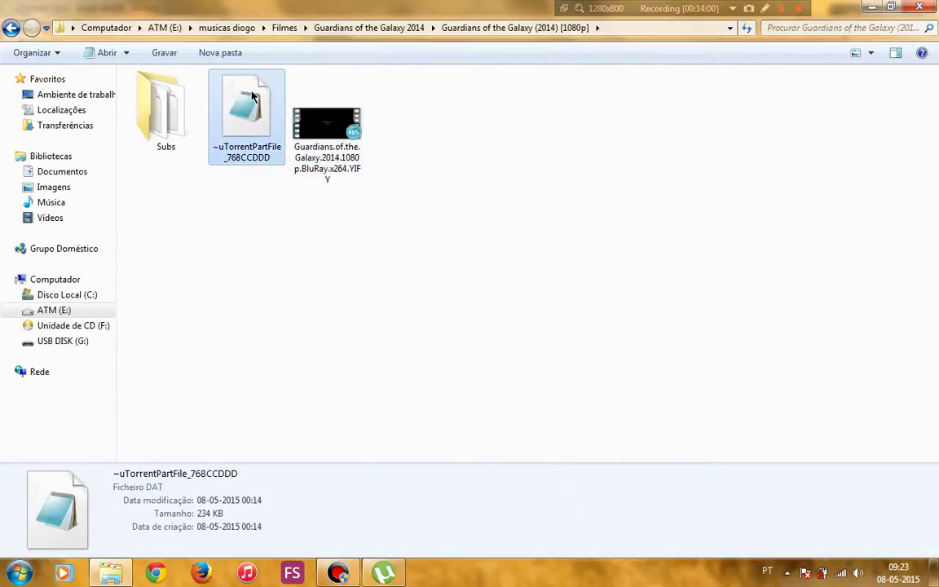
{"action": "key", "text": "Delete"}
{"action": "key", "text": "Return"}
Move the three subtitle files out of Subs into the Guardians of the Galaxy (2014) [1080p] folder and delete the Subs folder.
{"action": "double_click", "coordinate": [157, 116]}
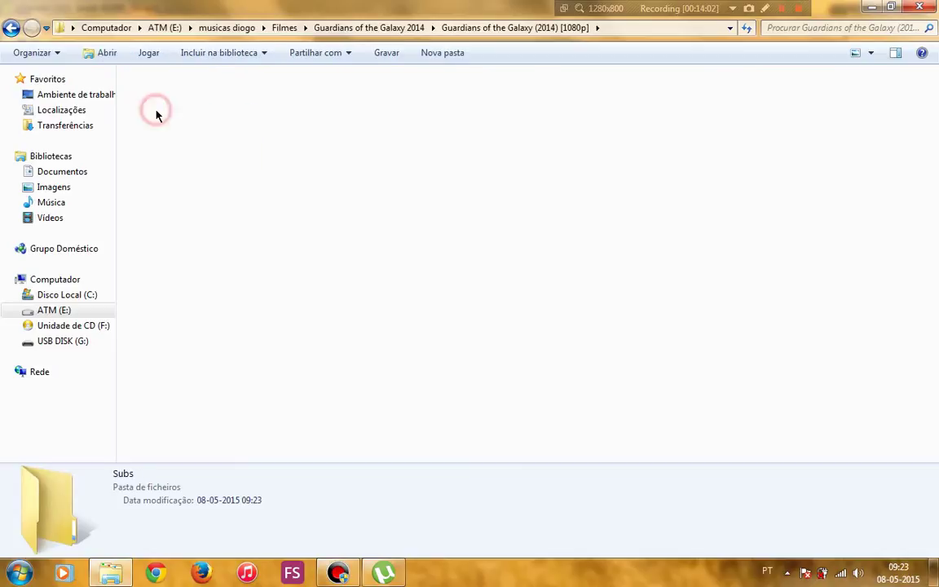
{"action": "left_click_drag", "start_coordinate": [201, 108], "coordinate": [181, 32]}
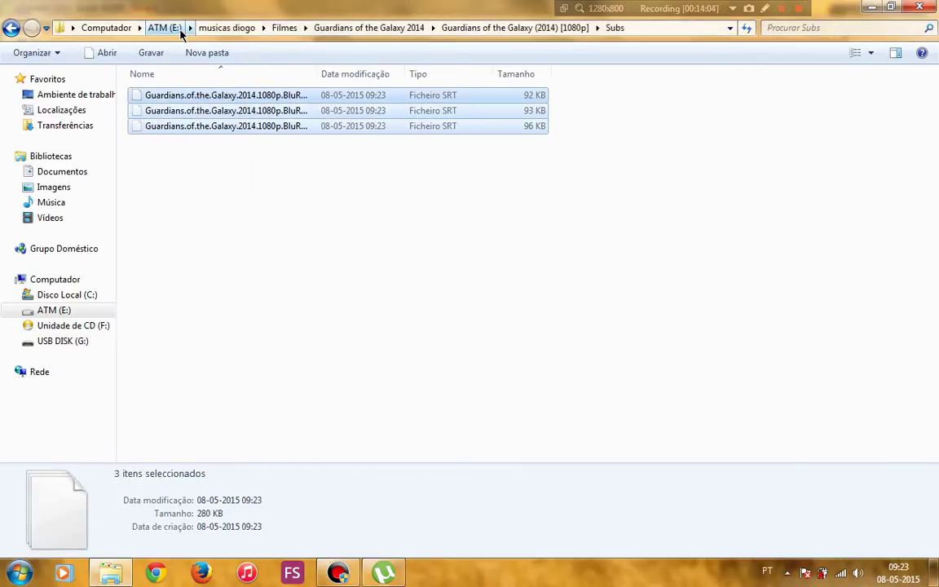
{"action": "key", "text": "BackSpace"}
{"action": "key", "text": "ctrl+v"}
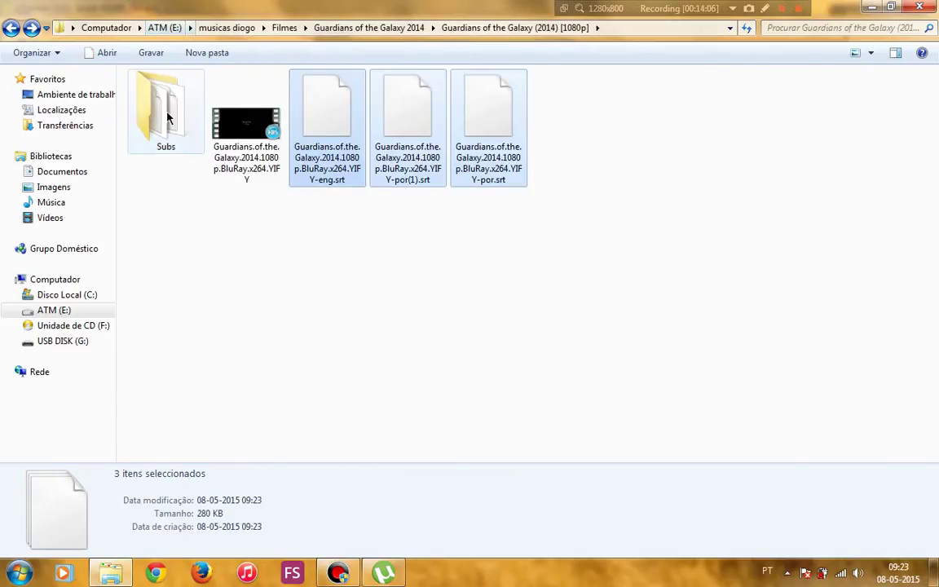
{"action": "left_click", "coordinate": [163, 106]}
{"action": "key", "text": "Delete"}
{"action": "key", "text": "Return"}
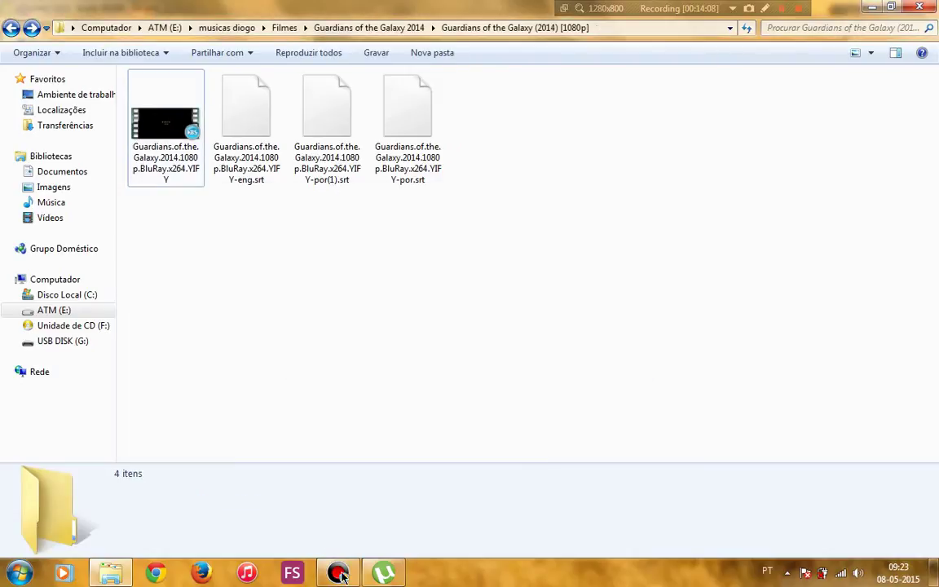
Switch to µTorrent and remove the Guardians of the Galaxy (2014) torrent from the list.
{"action": "left_click", "coordinate": [383, 574]}
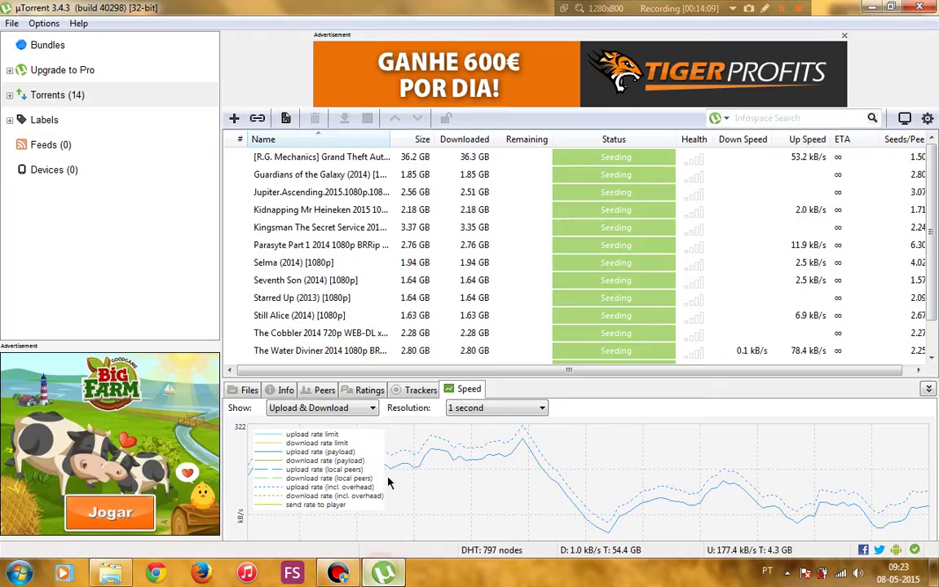
{"action": "left_click", "coordinate": [324, 175]}
{"action": "key", "text": "Delete"}
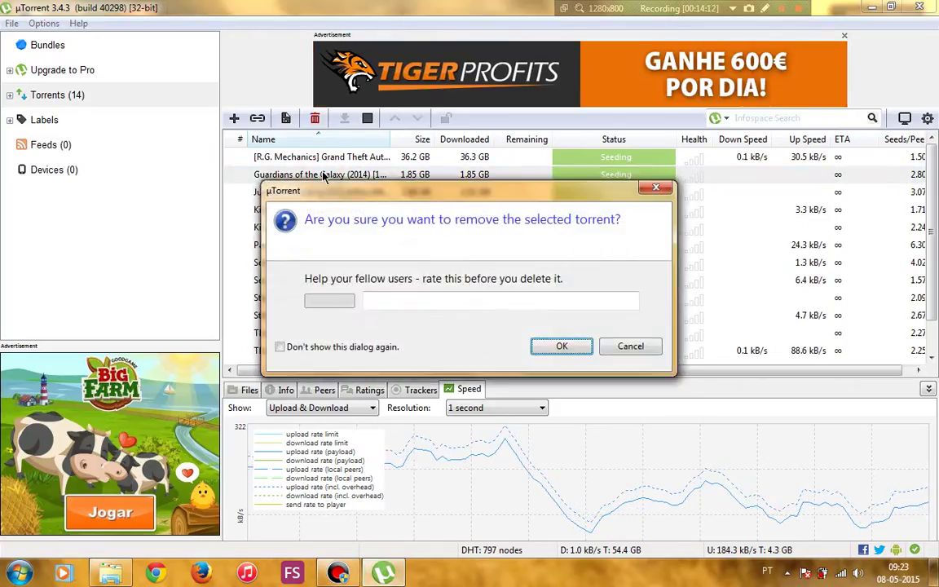
{"action": "key", "text": "Return"}
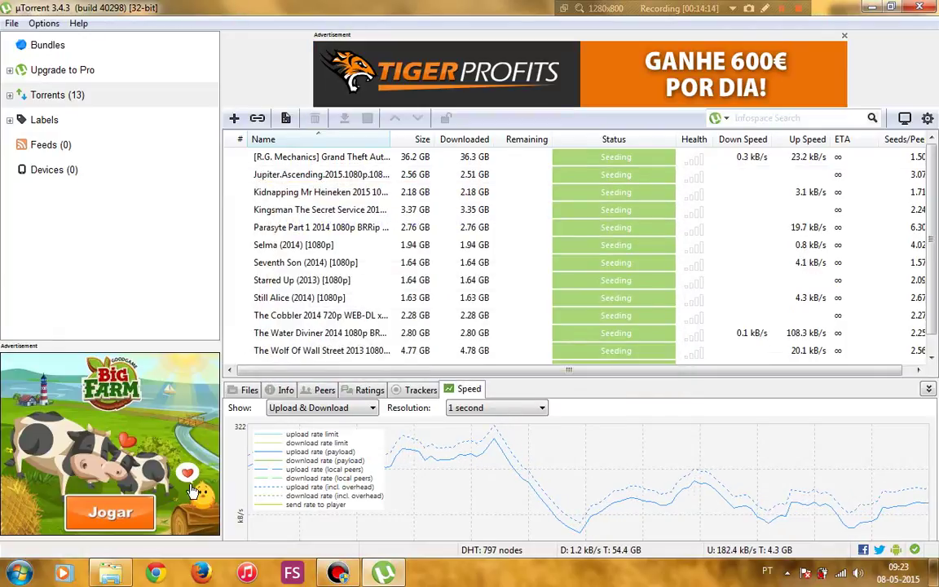
Return to the file explorer, go back to Filmes, and open Jupiter Ascending 2015 and its 1080p WEBRip subfolder.
{"action": "key", "text": "alt+Tab"}
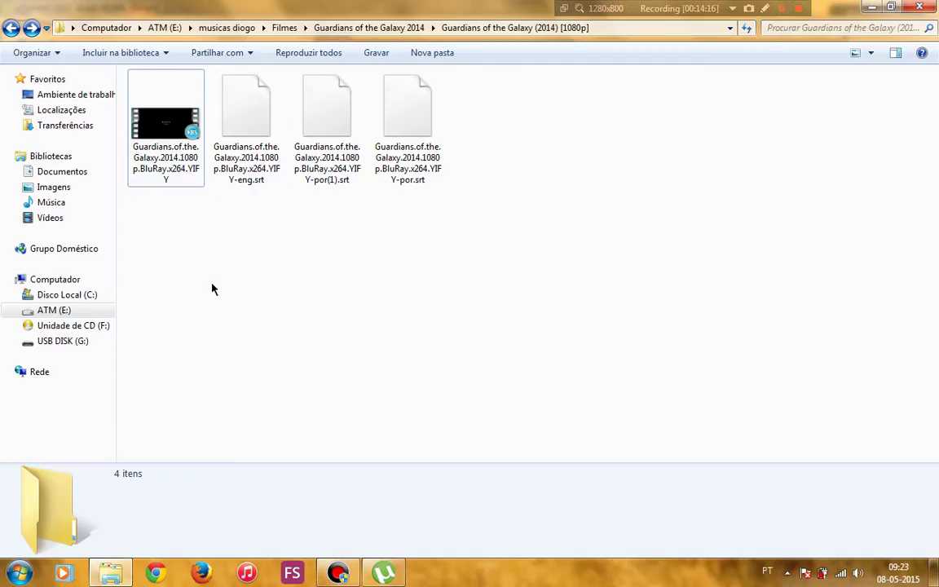
{"action": "key", "text": "BackSpace"}
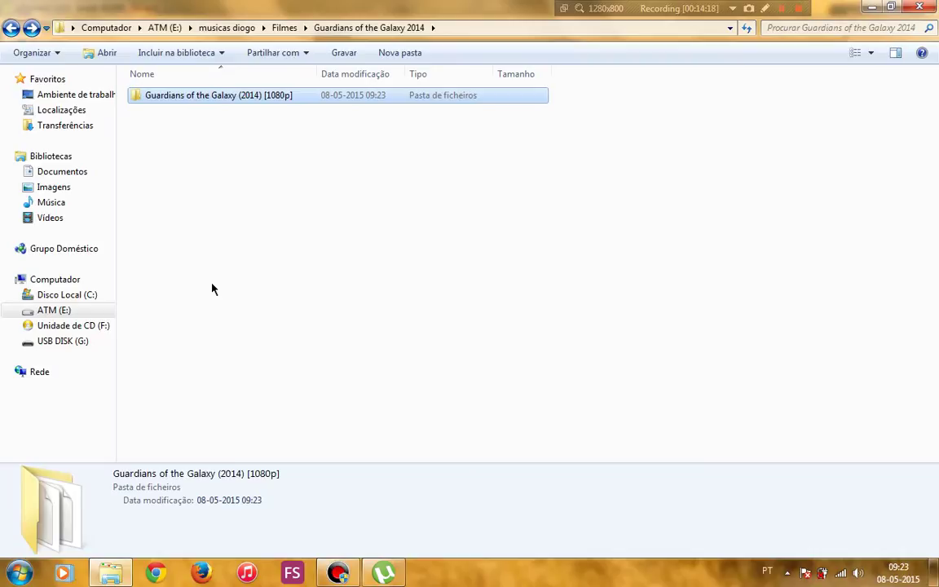
{"action": "key", "text": "BackSpace"}
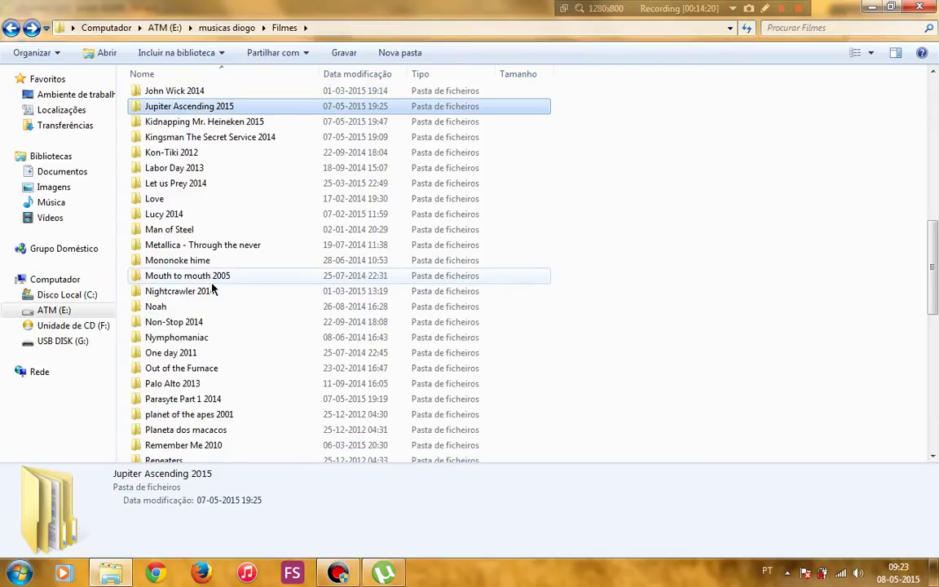
{"action": "key", "text": "Return"}
{"action": "key", "text": "Down"}
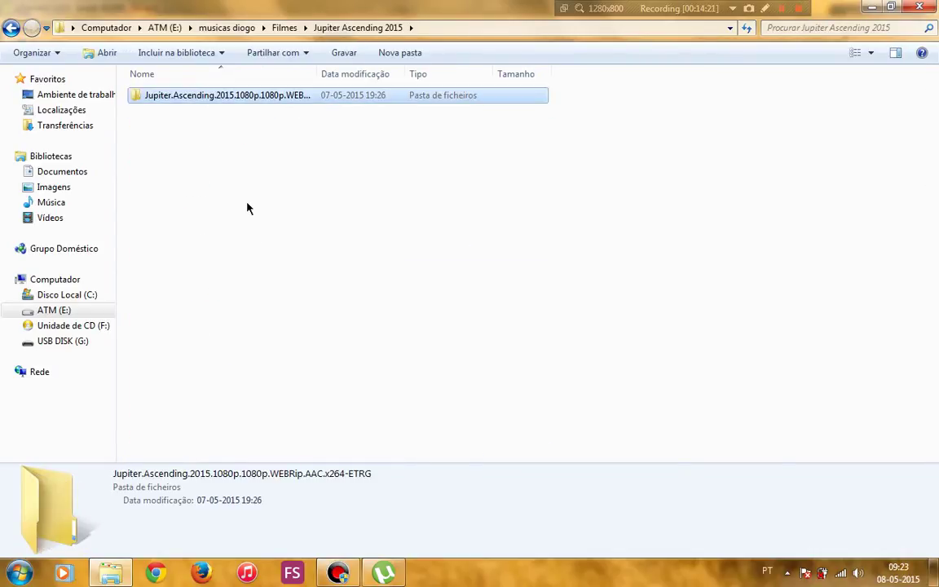
{"action": "key", "text": "Return"}
Delete the ~uTorrentPartFile_A46E0A4E file and play the Jupiter Ascending film in BS.Player.
{"action": "key", "text": "Right"}
{"action": "key", "text": "Left"}
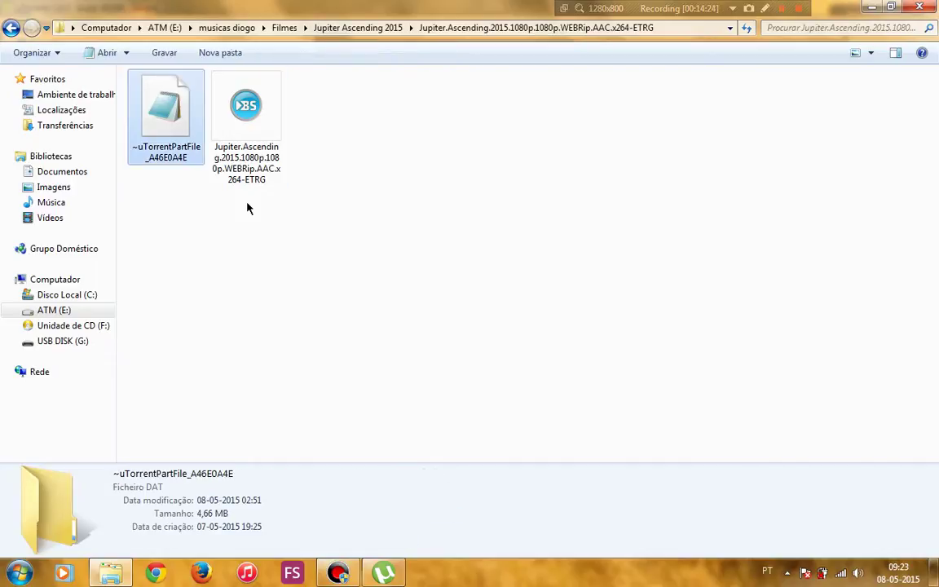
{"action": "key", "text": "Delete"}
{"action": "key", "text": "Return"}
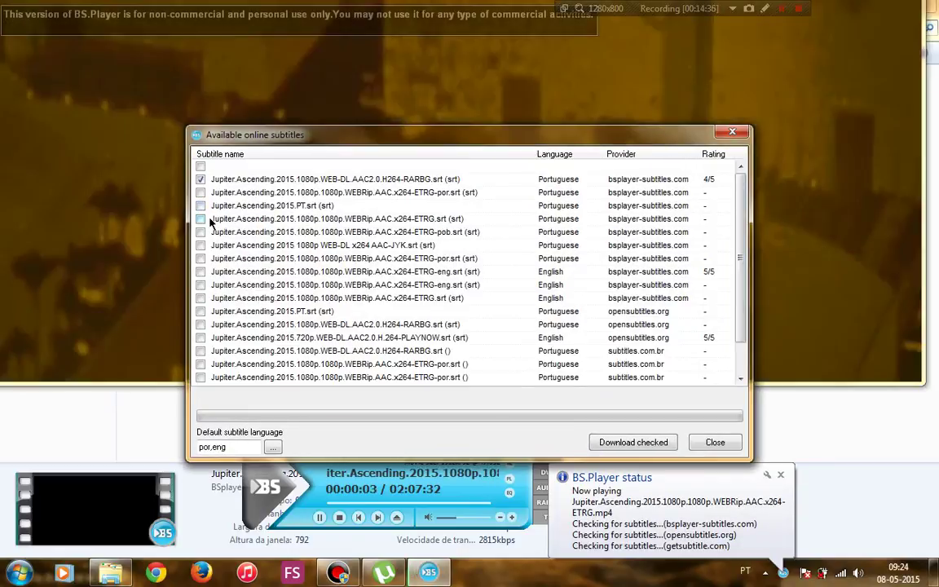
Download the preselected RARBG Portuguese, the WEBRip ETRG.srt Portuguese and the 5/5-rated ETRG-eng subtitles for Jupiter Ascending, and close the subtitle list.
{"action": "left_click", "coordinate": [200, 218]}
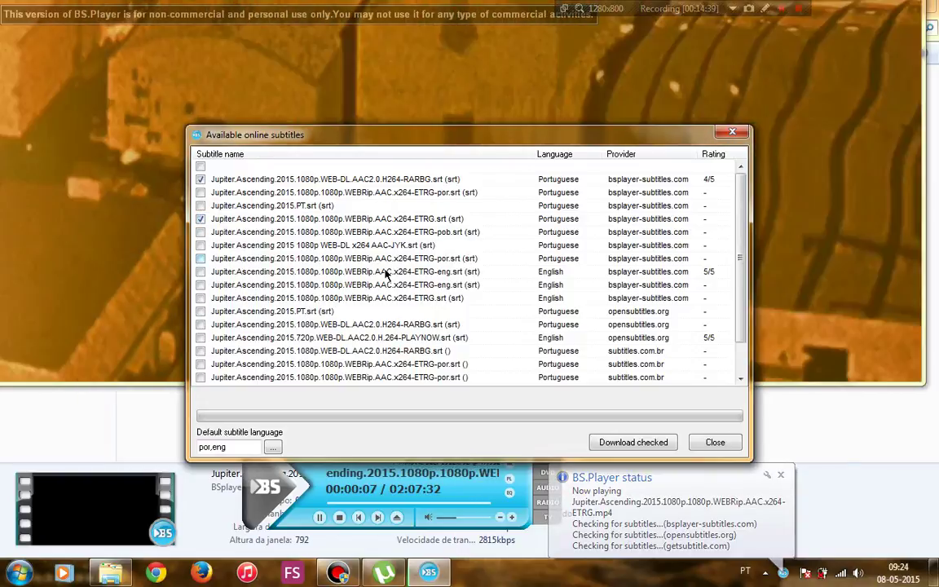
{"action": "left_click", "coordinate": [375, 271]}
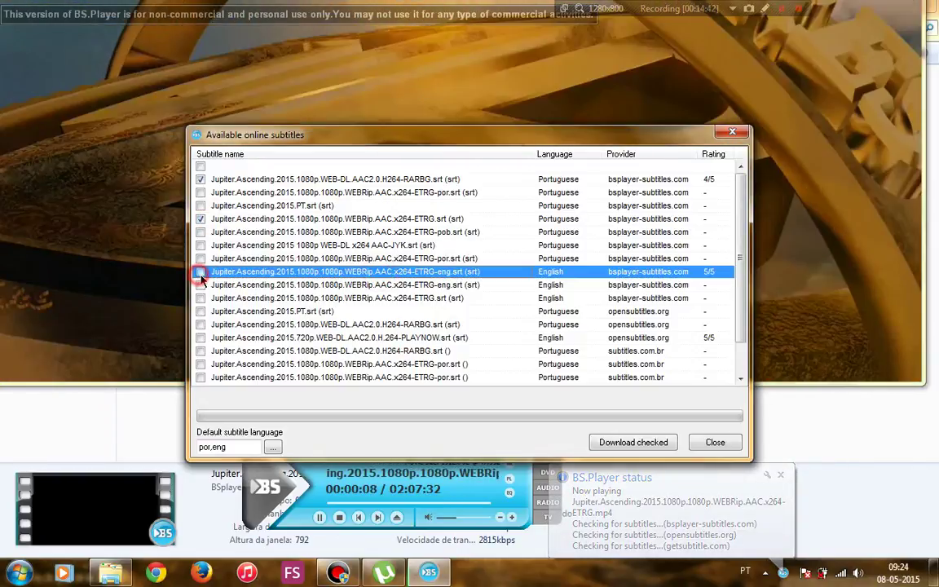
{"action": "left_click", "coordinate": [201, 274]}
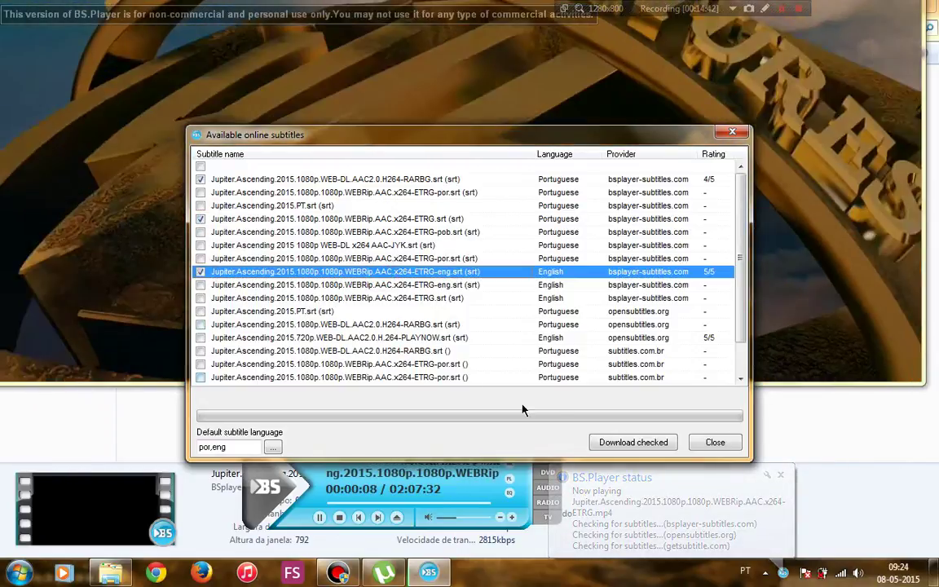
{"action": "left_click", "coordinate": [633, 442]}
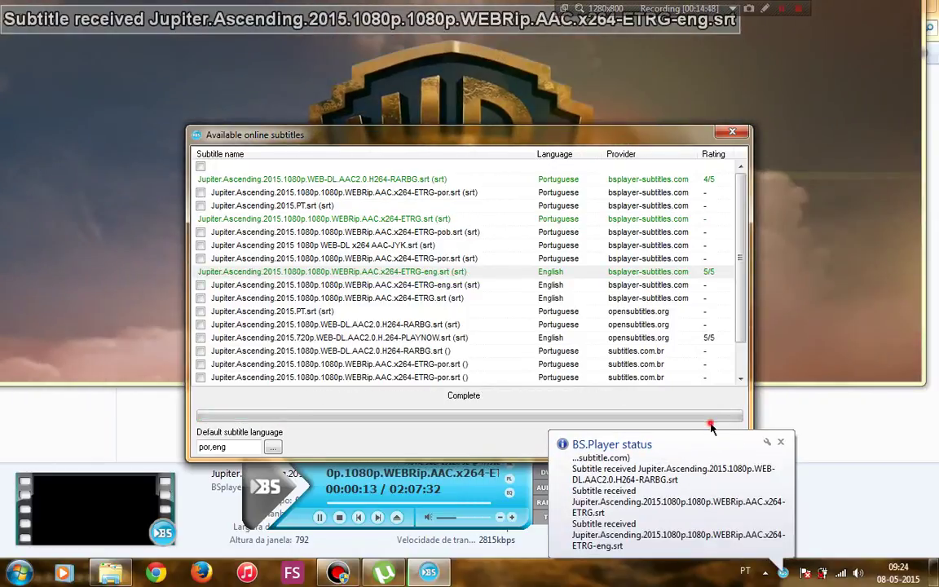
{"action": "left_click", "coordinate": [784, 443]}
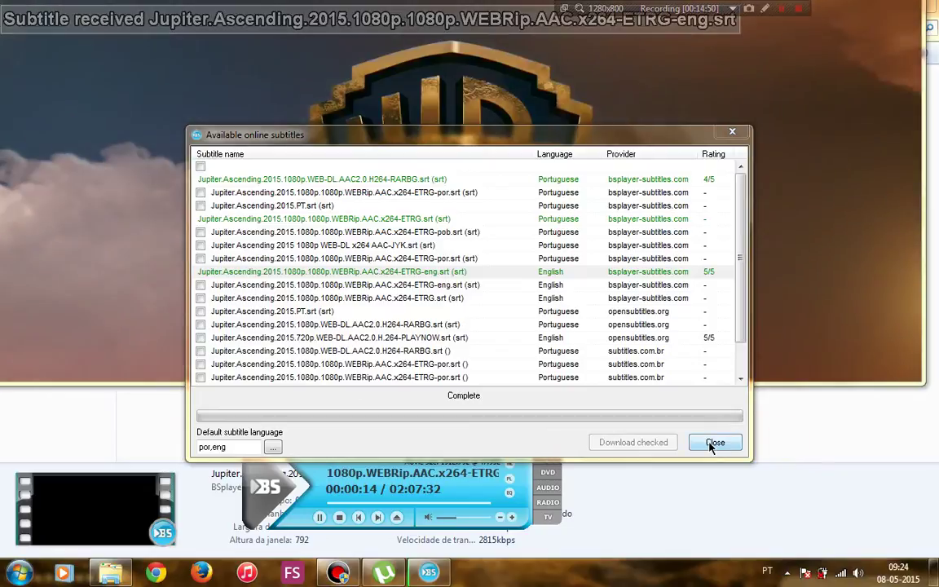
{"action": "left_click", "coordinate": [711, 445]}
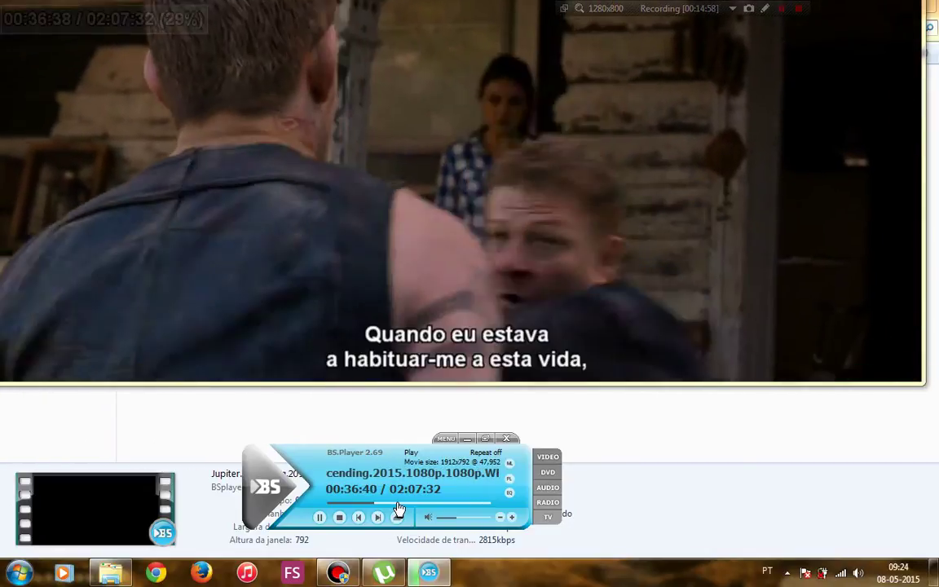
Check the Jupiter Ascending subtitles at several points of the film and close the player.
{"action": "left_click", "coordinate": [399, 506]}
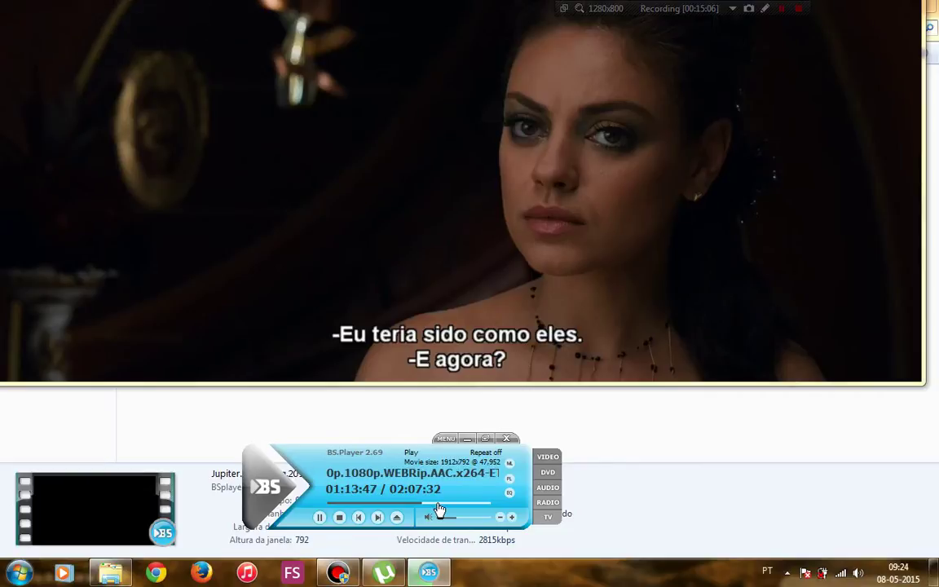
{"action": "left_click", "coordinate": [439, 509]}
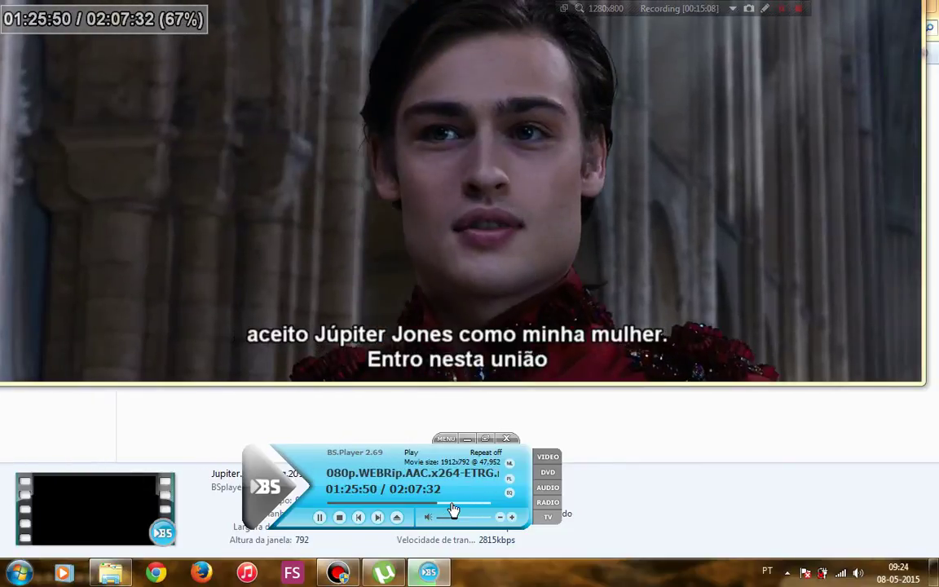
{"action": "left_click", "coordinate": [454, 509]}
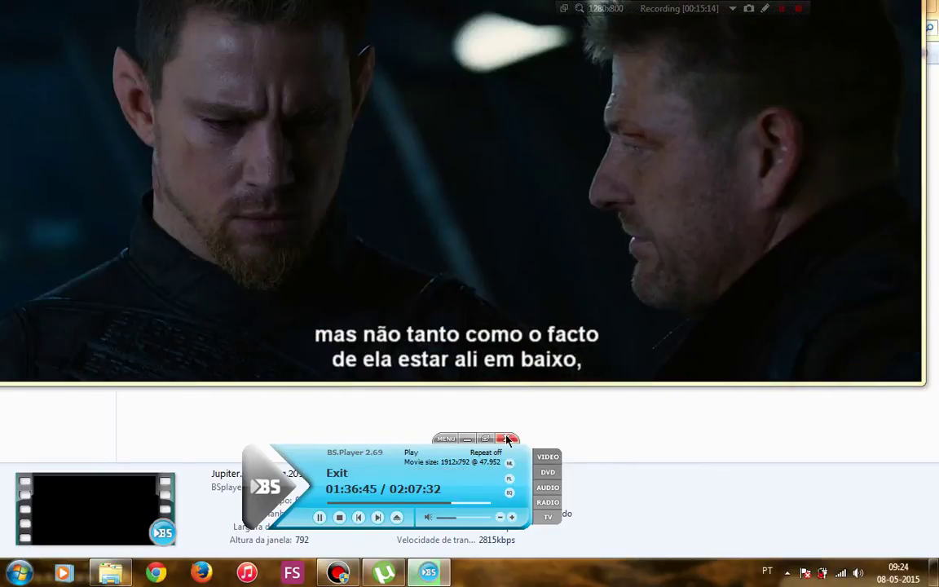
{"action": "left_click", "coordinate": [507, 439]}
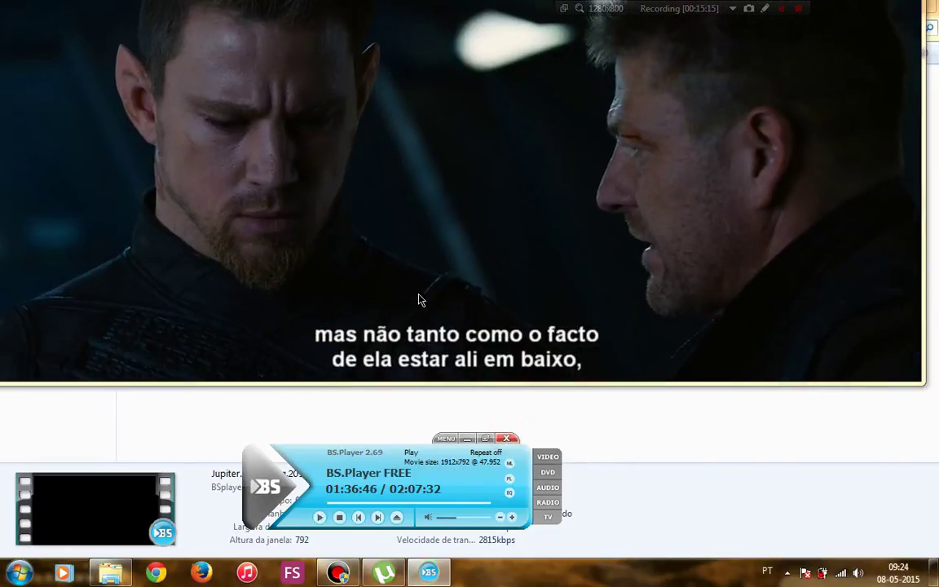
Move the three subtitle files out of Subs into the Jupiter Ascending WEBRip folder and delete the Subs folder.
{"action": "double_click", "coordinate": [134, 116]}
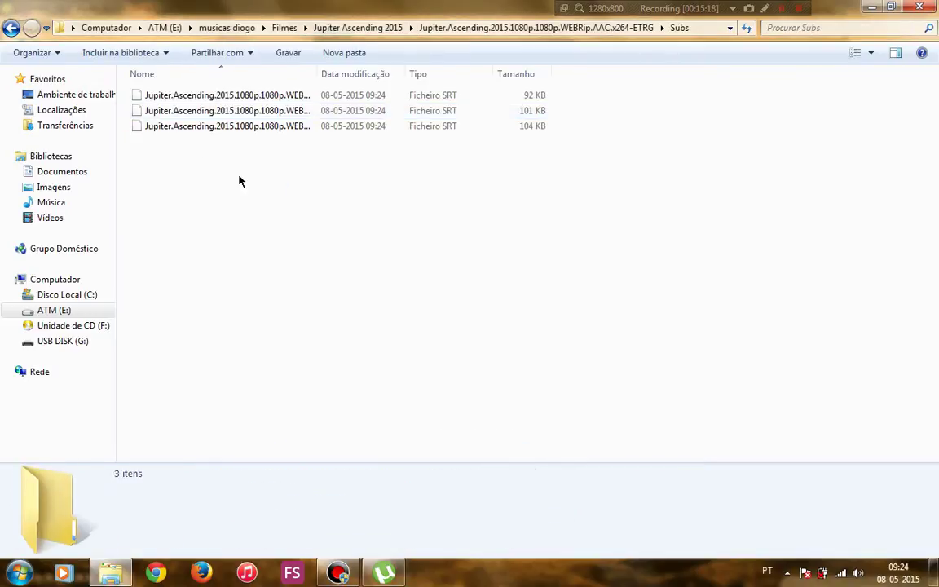
{"action": "left_click_drag", "start_coordinate": [239, 172], "coordinate": [173, 78]}
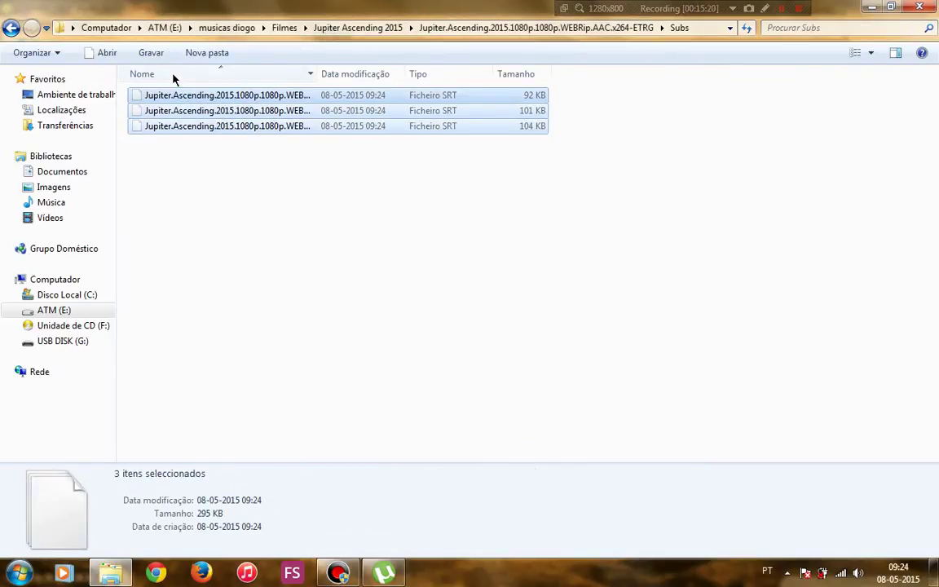
{"action": "key", "text": "BackSpace"}
{"action": "key", "text": "ctrl+v"}
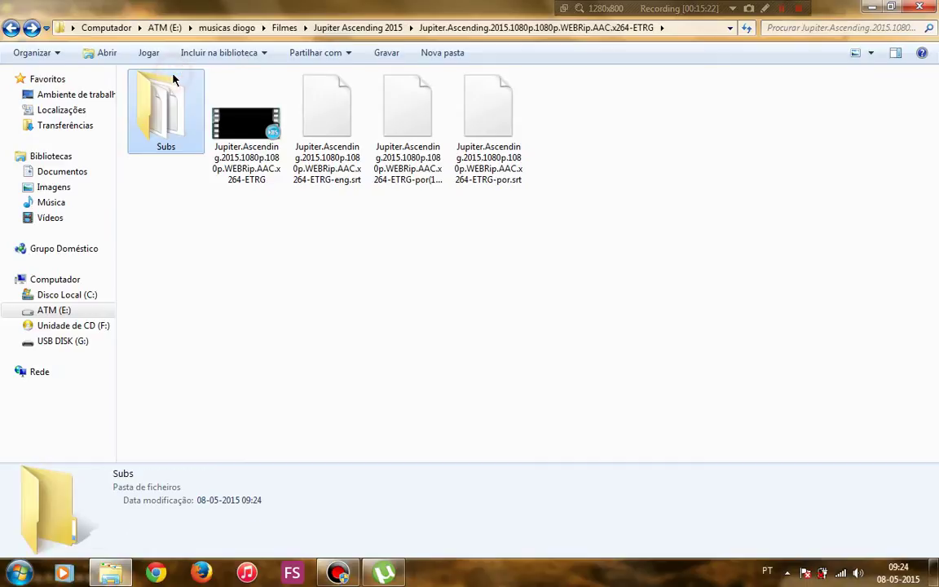
{"action": "key", "text": "Delete"}
{"action": "key", "text": "Return"}
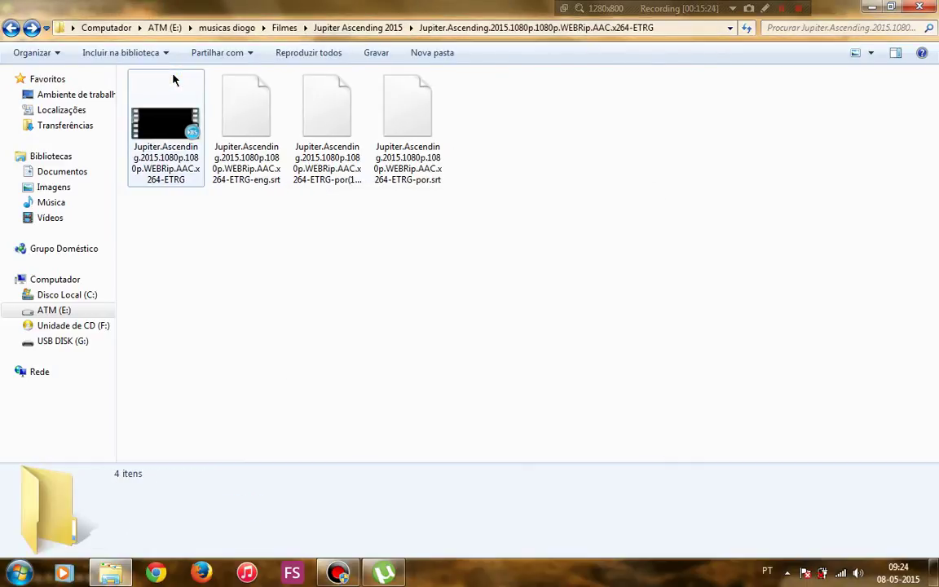
Go back to the Filmes folder, switch to µTorrent and remove the Jupiter Ascending 2015 torrent.
{"action": "key", "text": "BackSpace"}
{"action": "key", "text": "BackSpace"}
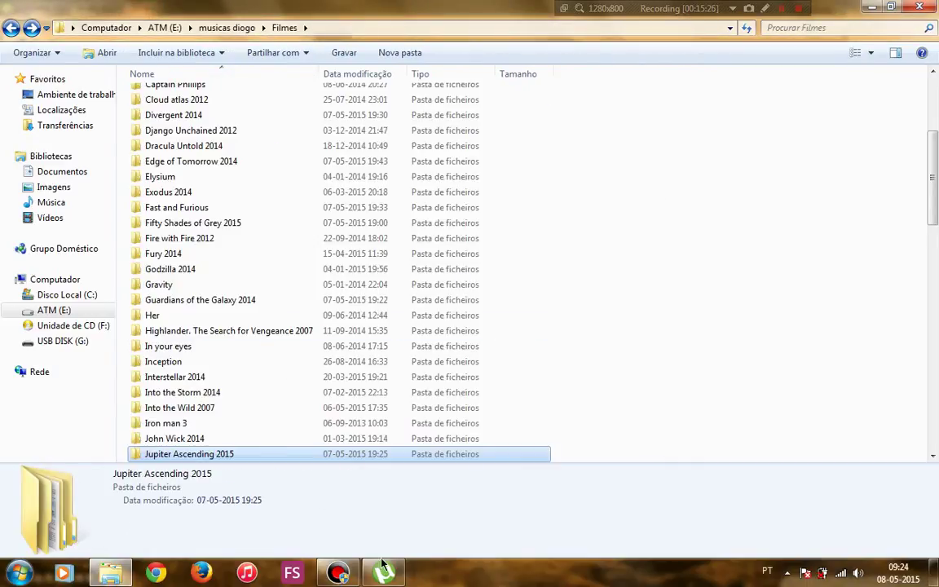
{"action": "left_click", "coordinate": [405, 576]}
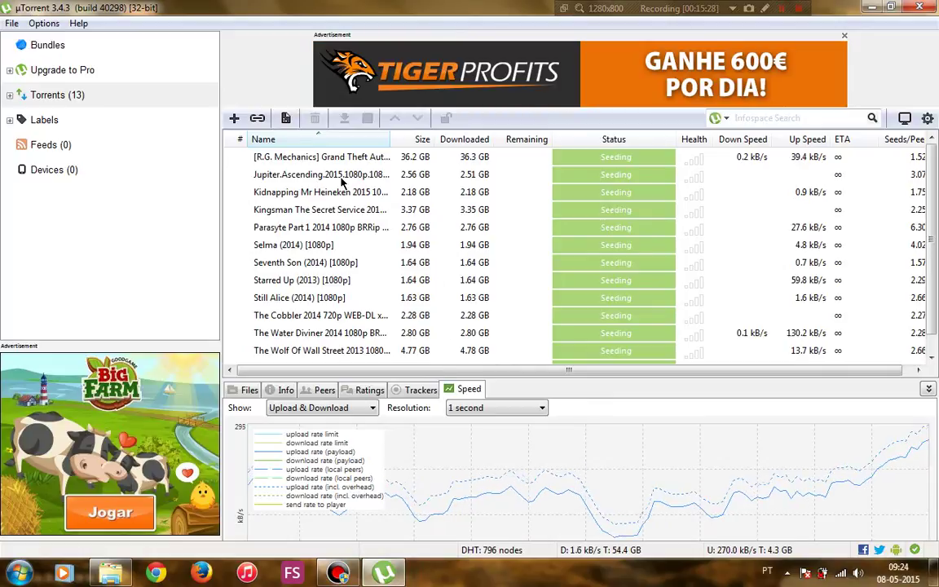
{"action": "left_click", "coordinate": [341, 181]}
{"action": "key", "text": "Delete"}
{"action": "key", "text": "Return"}
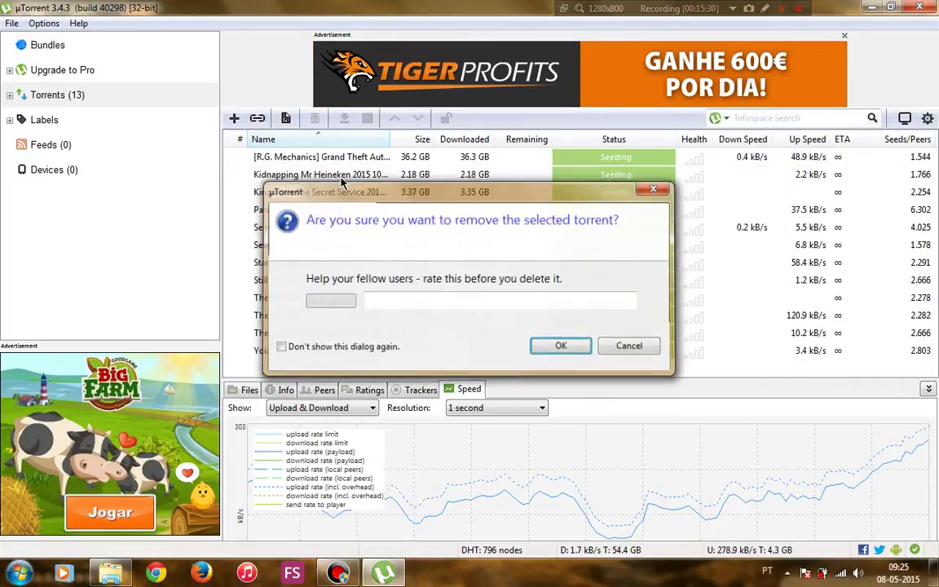
Remove the Kidnapping Mr Heineken 2015 torrent from the list.
{"action": "left_click", "coordinate": [342, 182]}
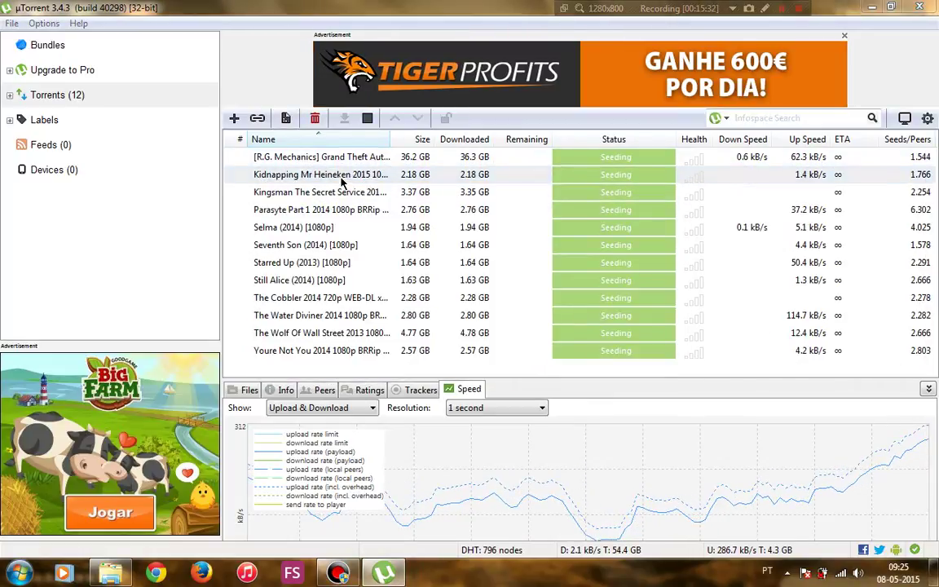
{"action": "key", "text": "Delete"}
{"action": "key", "text": "Return"}
Return to the file explorer and open Kidnapping Mr. Heineken 2015 and its 1080p BRRip subfolder.
{"action": "left_click", "coordinate": [110, 573]}
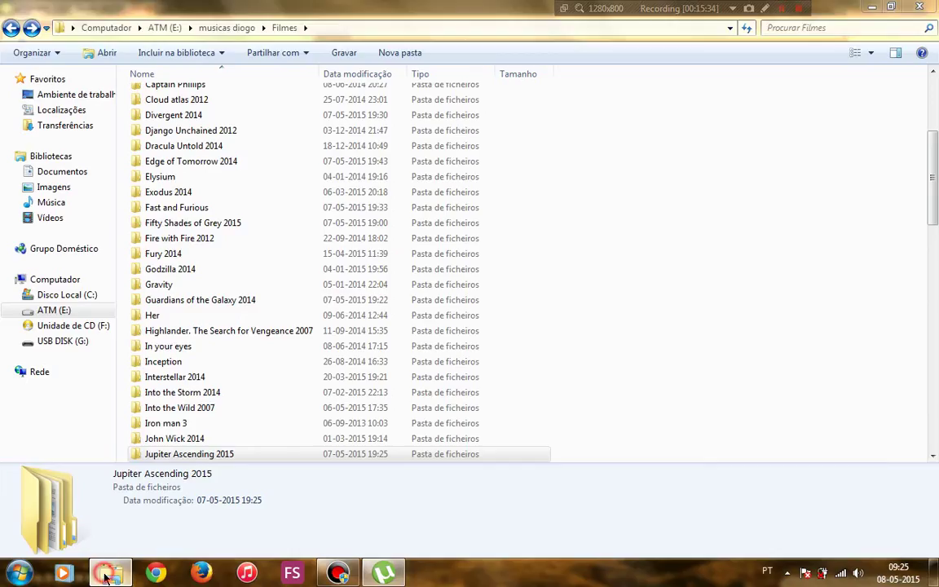
{"action": "key", "text": "k"}
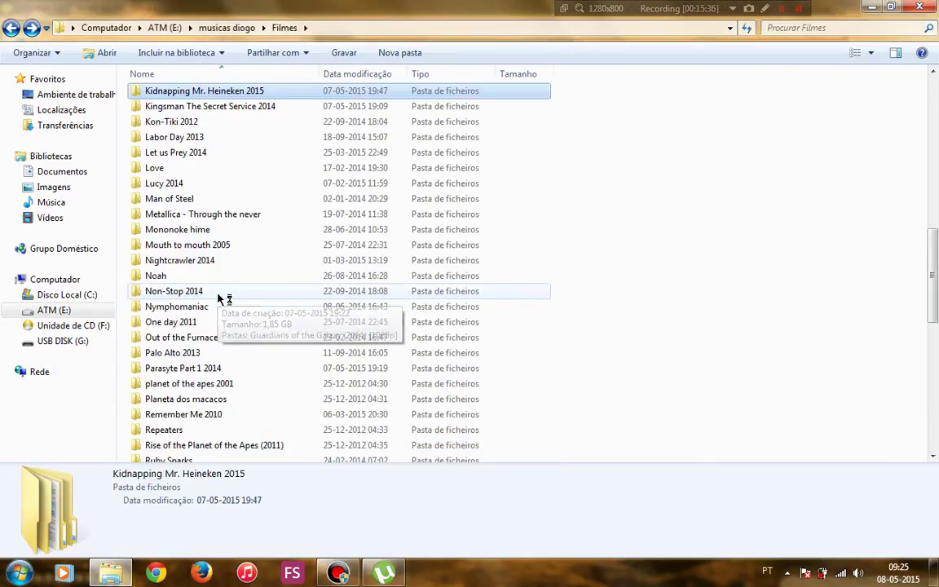
{"action": "key", "text": "Return"}
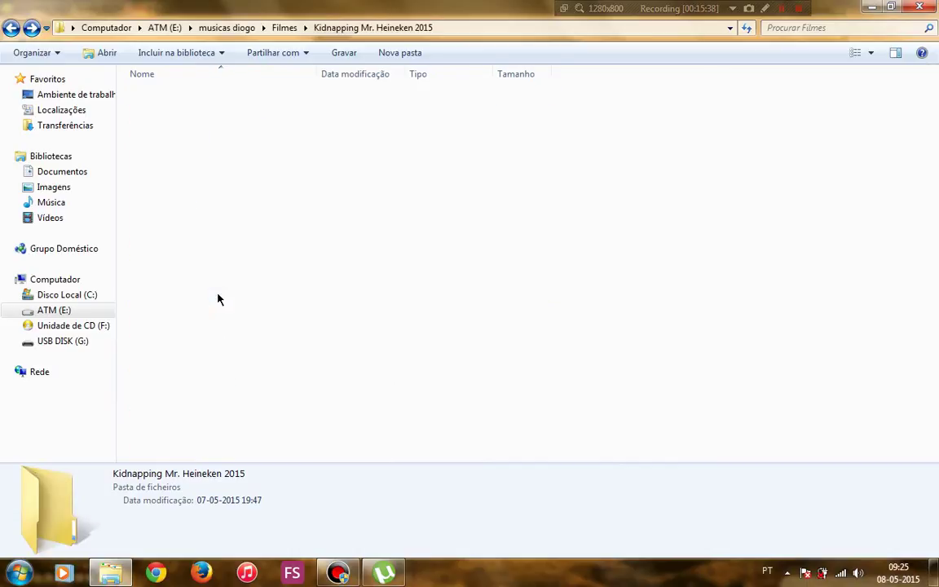
{"action": "key", "text": "Down"}
{"action": "key", "text": "Return"}
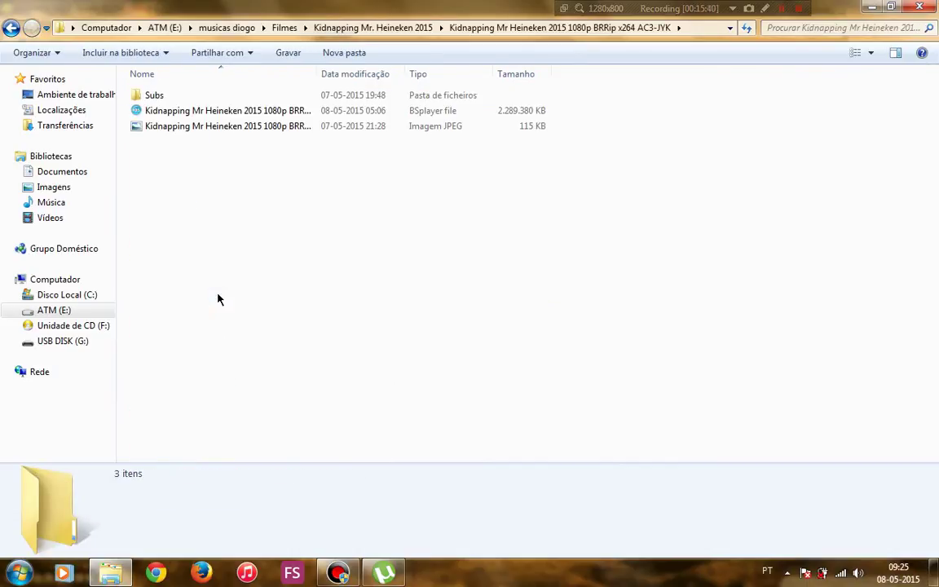
Delete the JPEG image from the Kidnapping Mr Heineken 2015 1080p BRRip folder.
{"action": "key", "text": "k"}
{"action": "key", "text": "Down"}
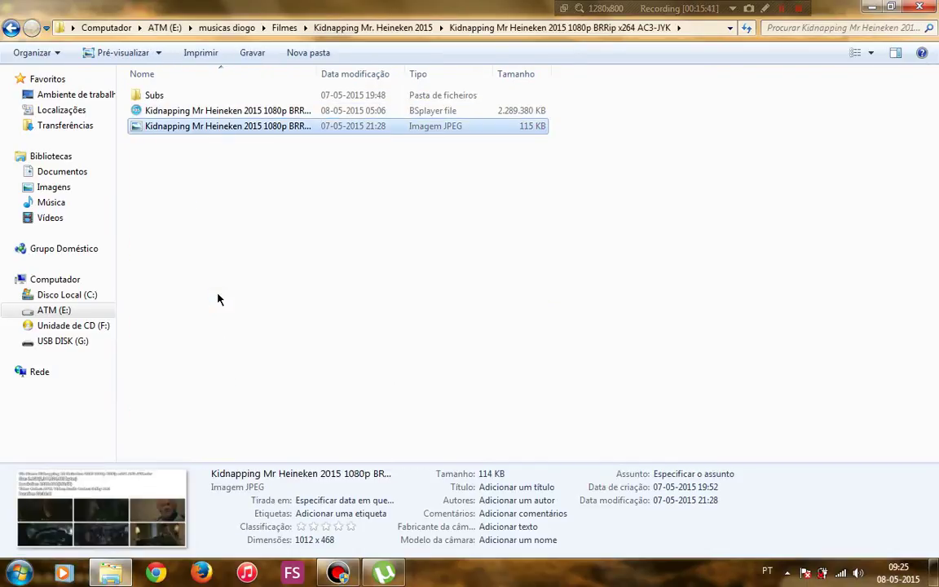
{"action": "key", "text": "Delete"}
{"action": "key", "text": "Return"}
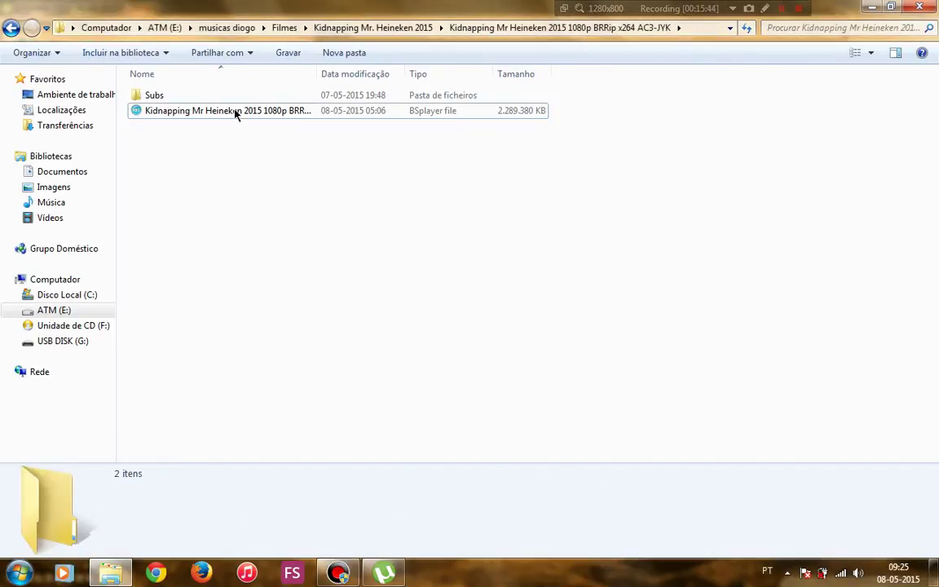
Play the Kidnapping Mr Heineken video without downloading online subtitles, sample scenes between about 00:25 and 01:21, and close the player.
{"action": "left_click", "coordinate": [222, 114]}
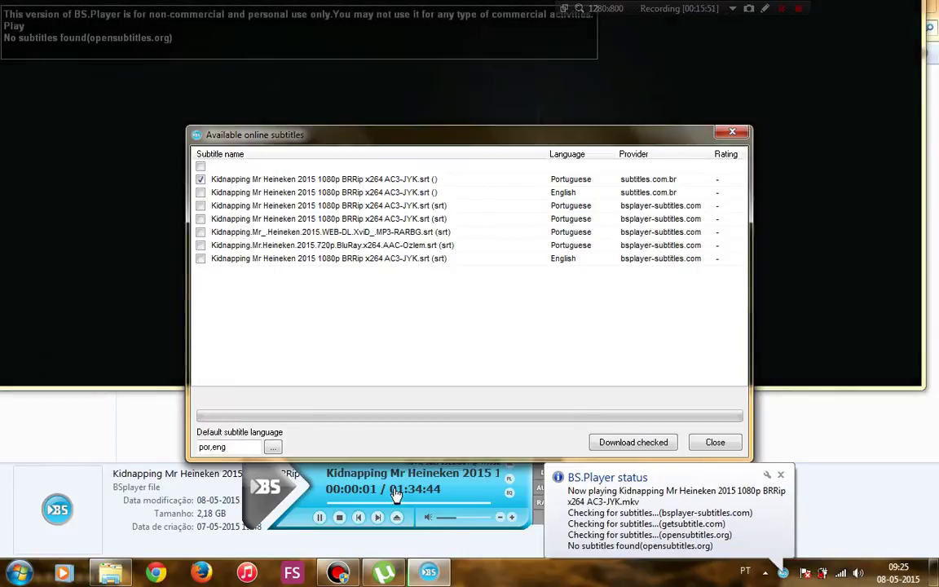
{"action": "left_click", "coordinate": [716, 442]}
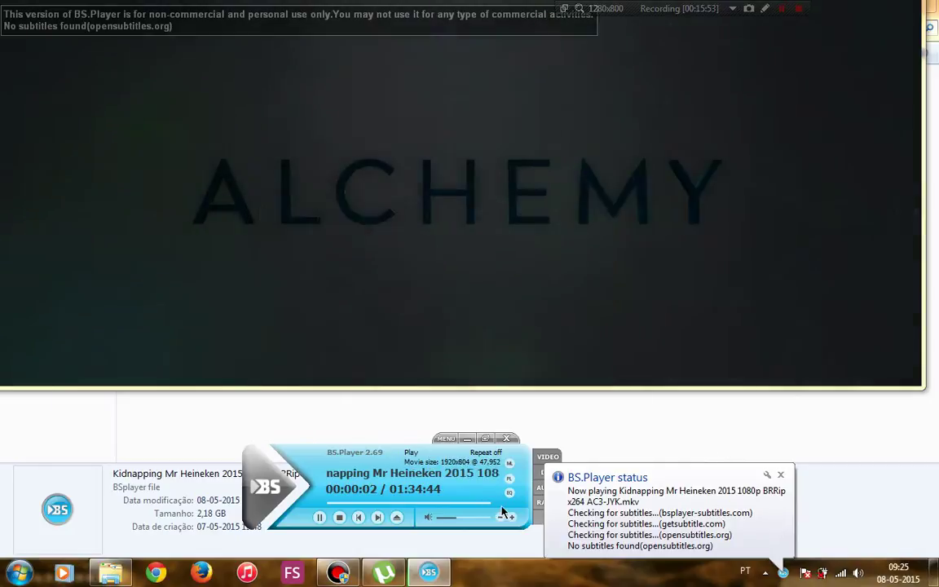
{"action": "left_click", "coordinate": [377, 516]}
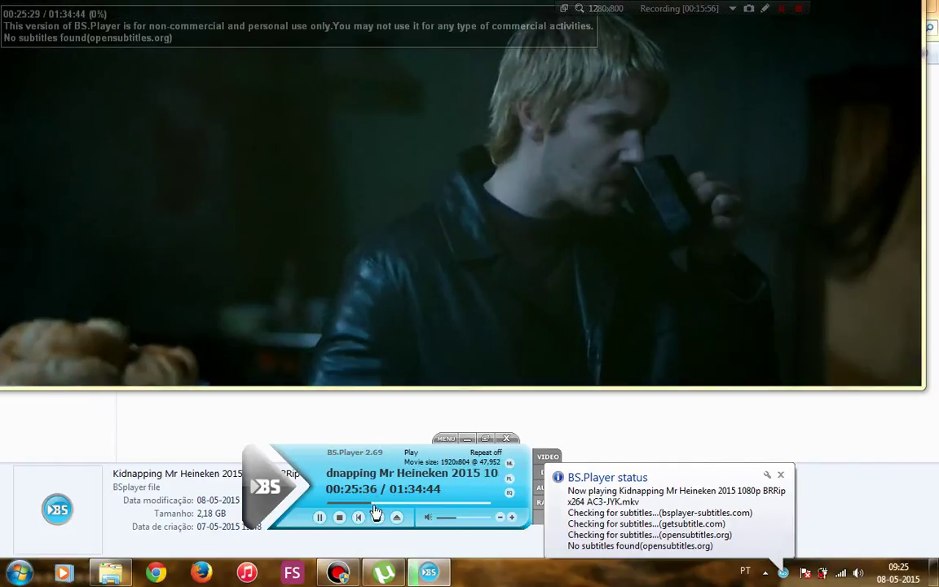
{"action": "left_click", "coordinate": [398, 505]}
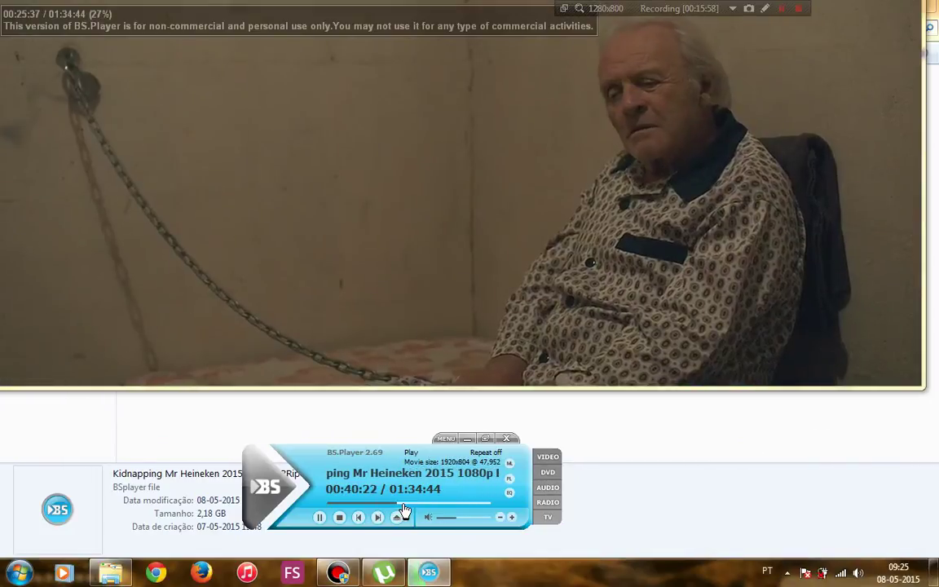
{"action": "left_click", "coordinate": [421, 505]}
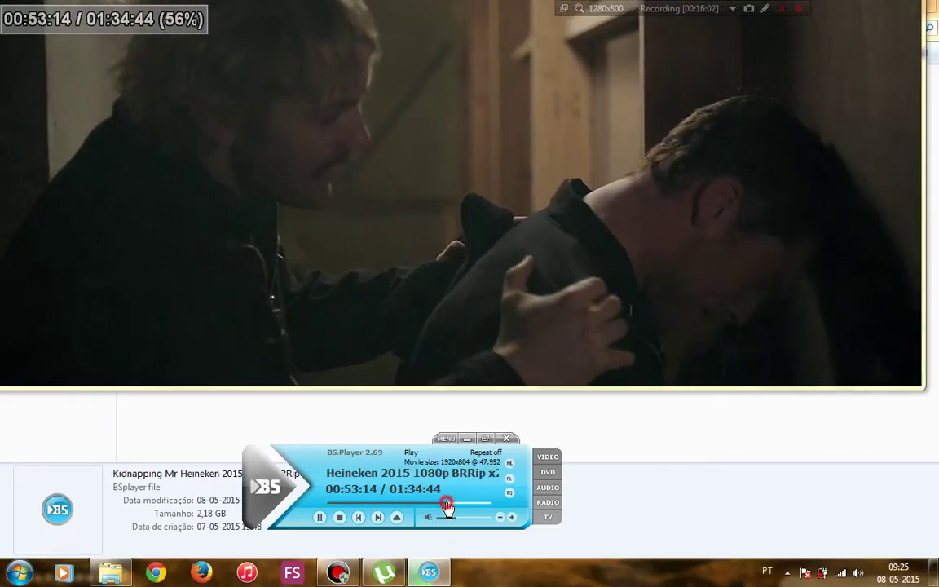
{"action": "left_click", "coordinate": [447, 505]}
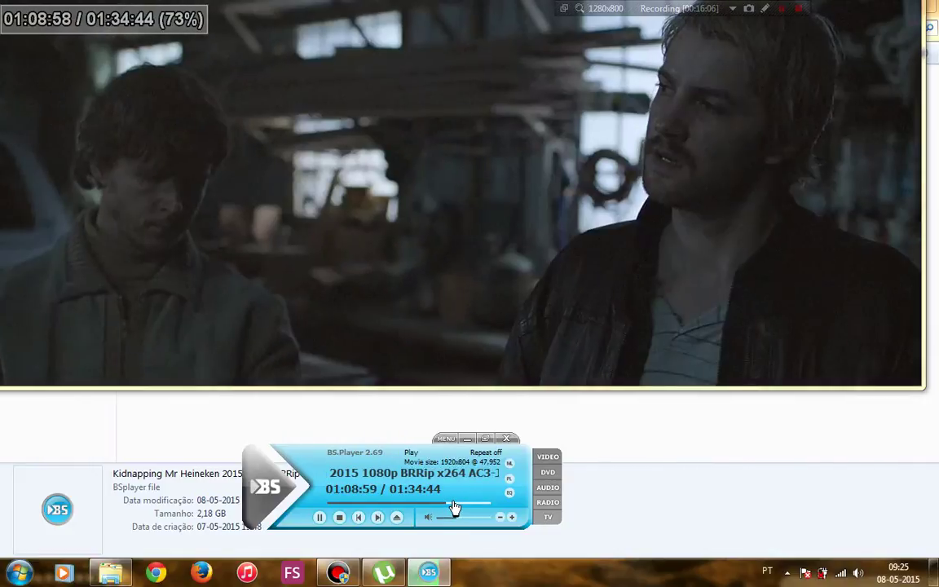
{"action": "left_click", "coordinate": [461, 506]}
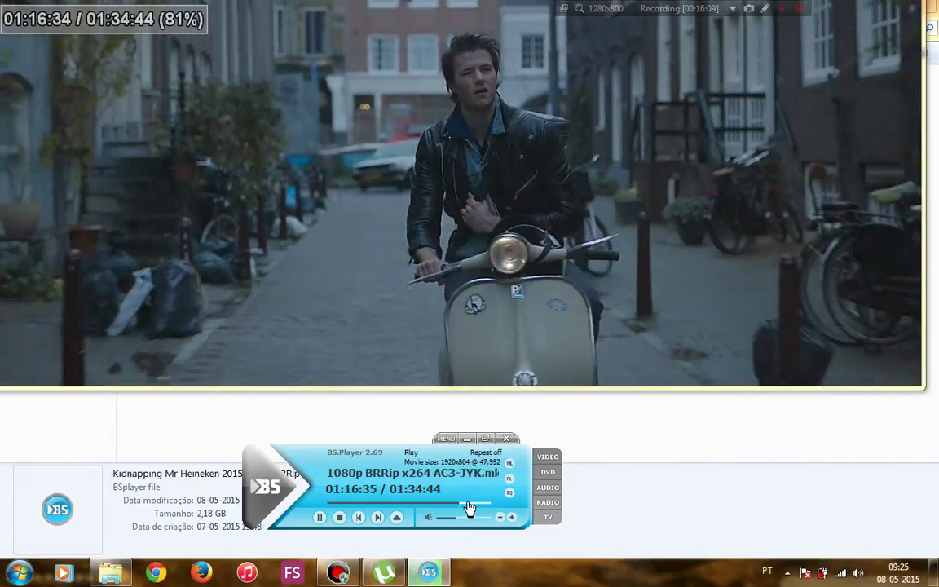
{"action": "left_click", "coordinate": [467, 505]}
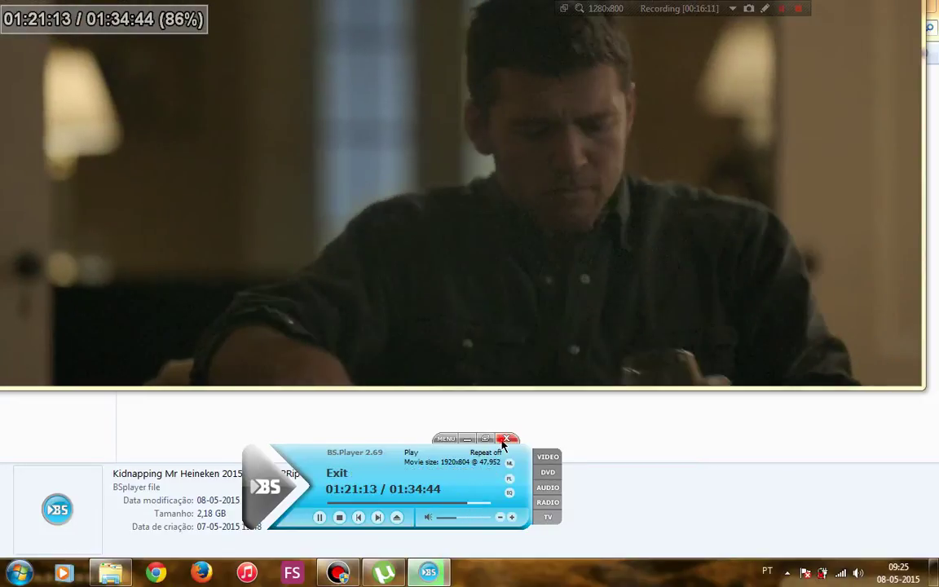
{"action": "left_click", "coordinate": [506, 439]}
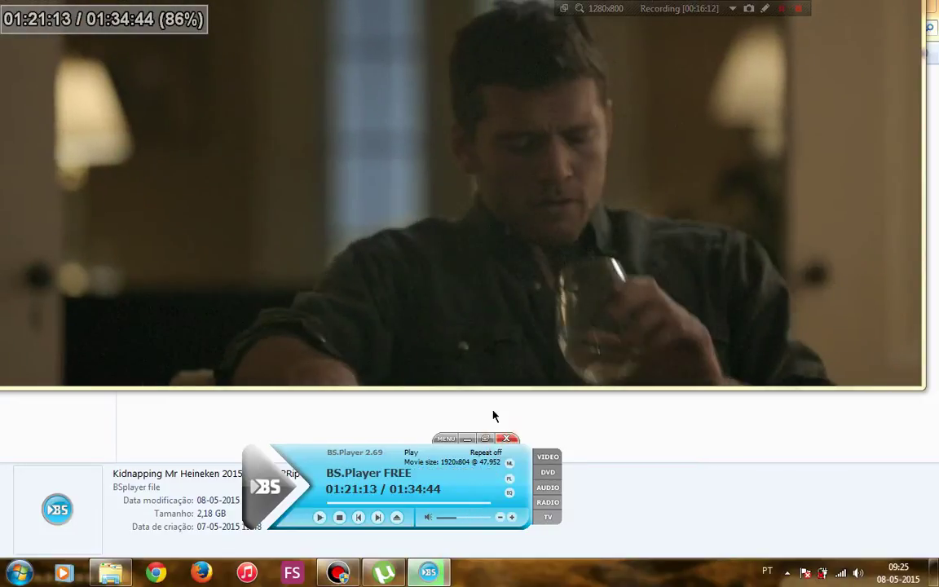
Open the Subs folder inside the Kidnapping Mr Heineken 2015 1080p BRRip folder.
{"action": "double_click", "coordinate": [185, 95]}
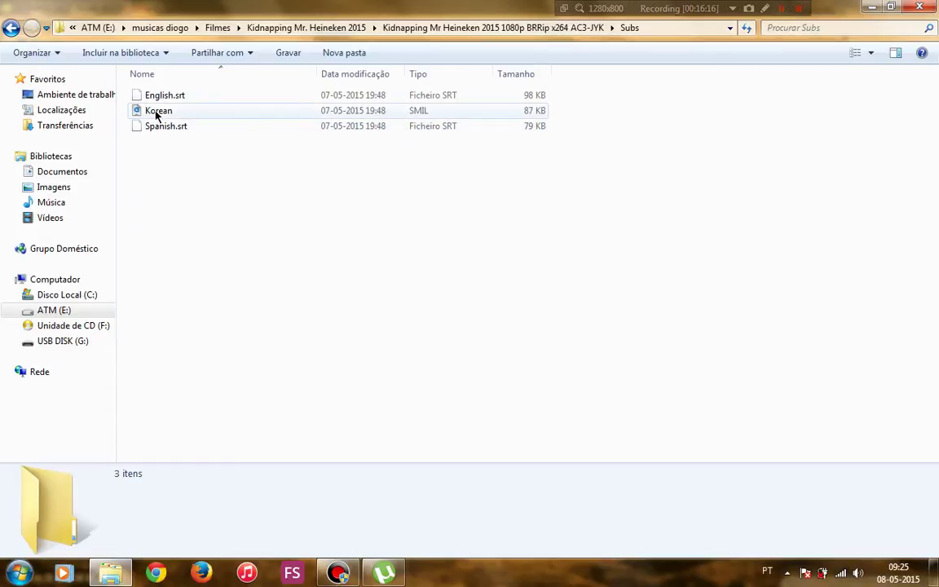
Delete the Korean subtitle file from the Kidnapping Mr Heineken Subs folder.
{"action": "left_click", "coordinate": [158, 114]}
{"action": "key", "text": "Delete"}
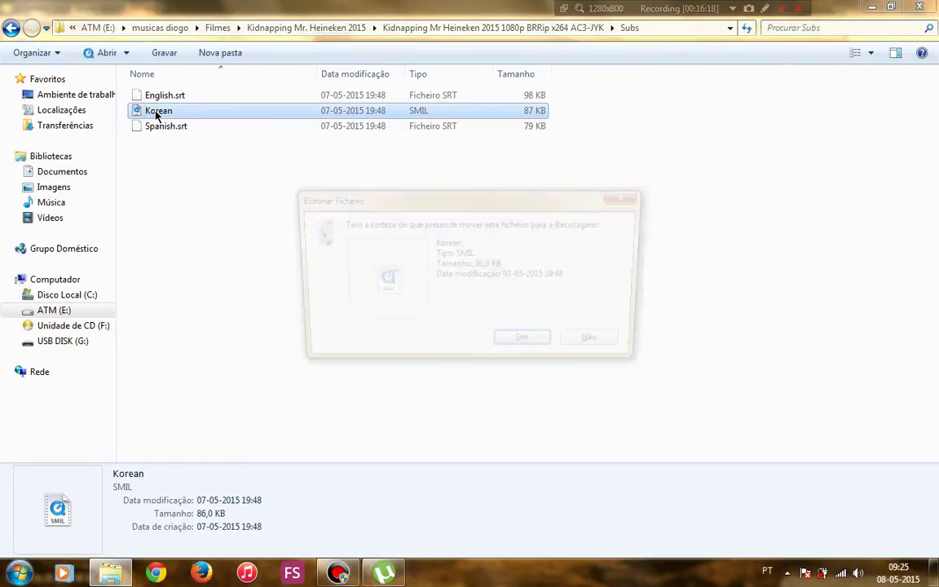
{"action": "key", "text": "Return"}
Move English.srt and Spanish.srt out of the Subs folder into the Kidnapping Mr Heineken movie folder.
{"action": "left_click", "coordinate": [173, 117]}
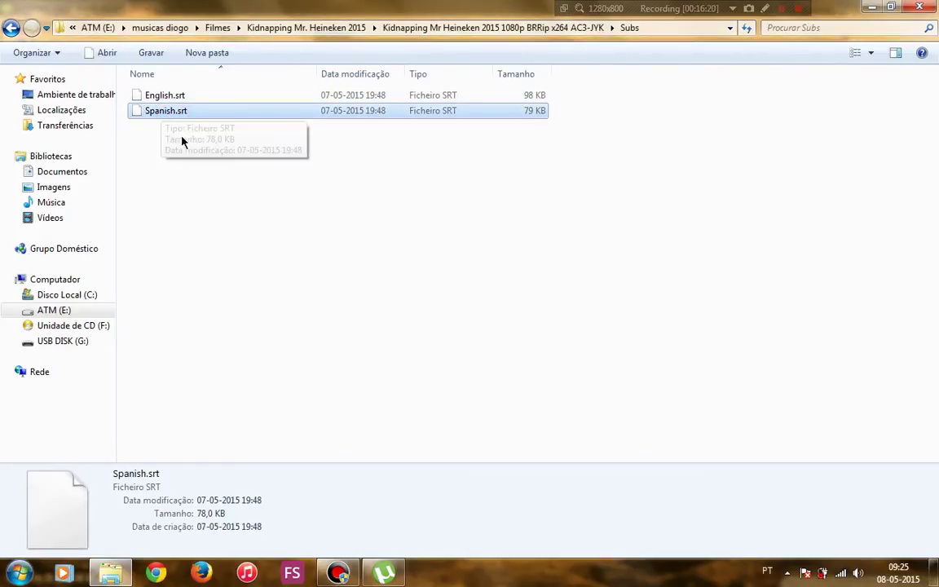
{"action": "left_click_drag", "start_coordinate": [181, 138], "coordinate": [143, 58]}
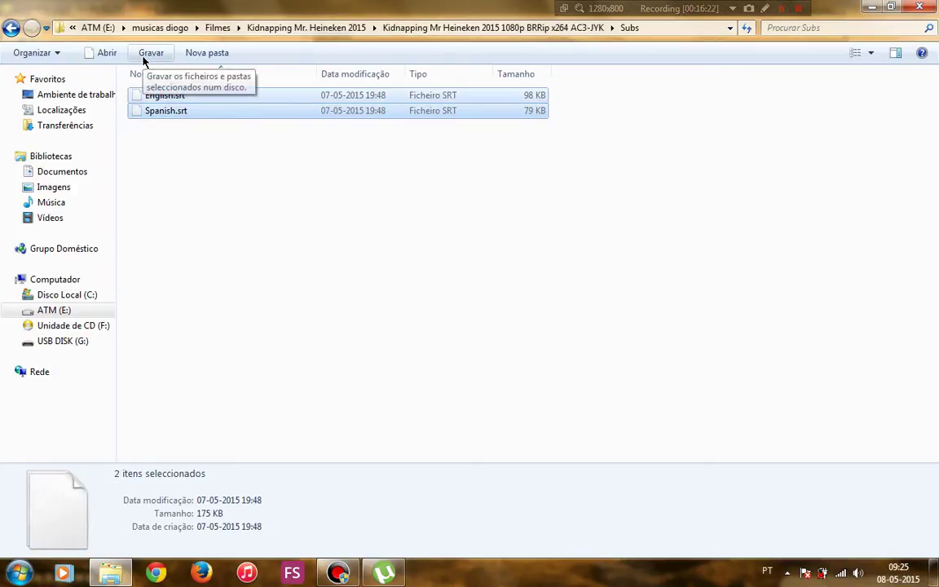
{"action": "key", "text": "BackSpace"}
{"action": "key", "text": "ctrl+v"}
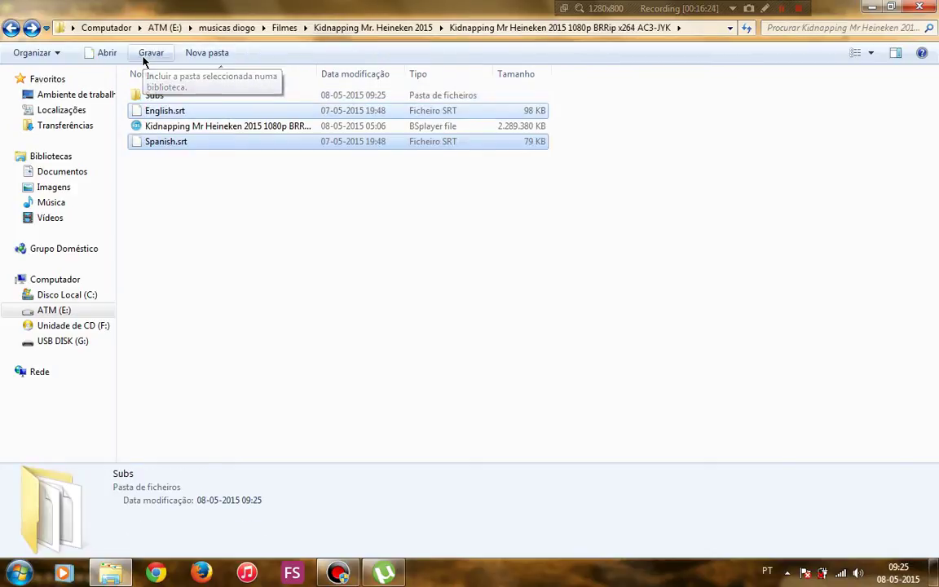
Delete the emptied Subs folder beside the Kidnapping Mr Heineken movie and return to the Filmes folder.
{"action": "left_click", "coordinate": [164, 102]}
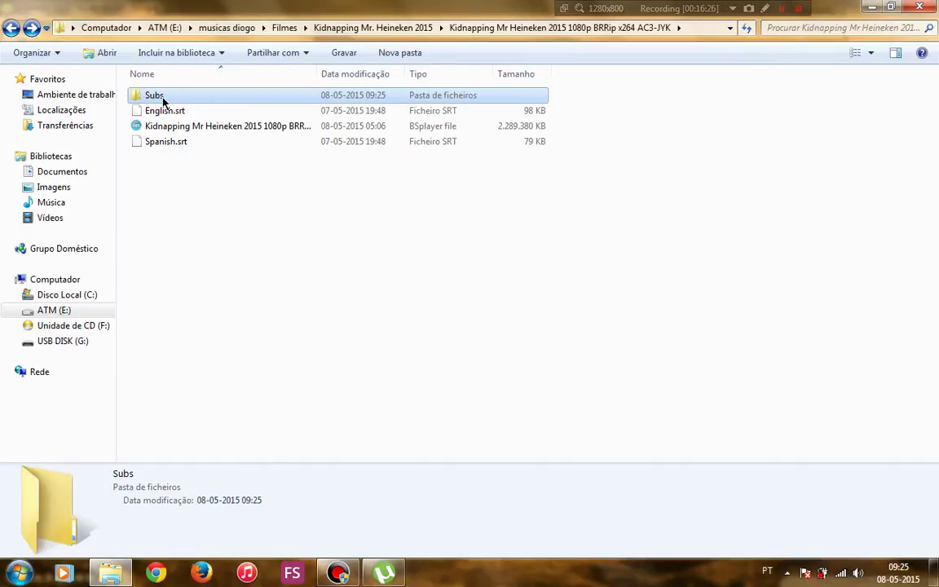
{"action": "key", "text": "Delete"}
{"action": "key", "text": "Return"}
{"action": "key", "text": "alt+Up"}
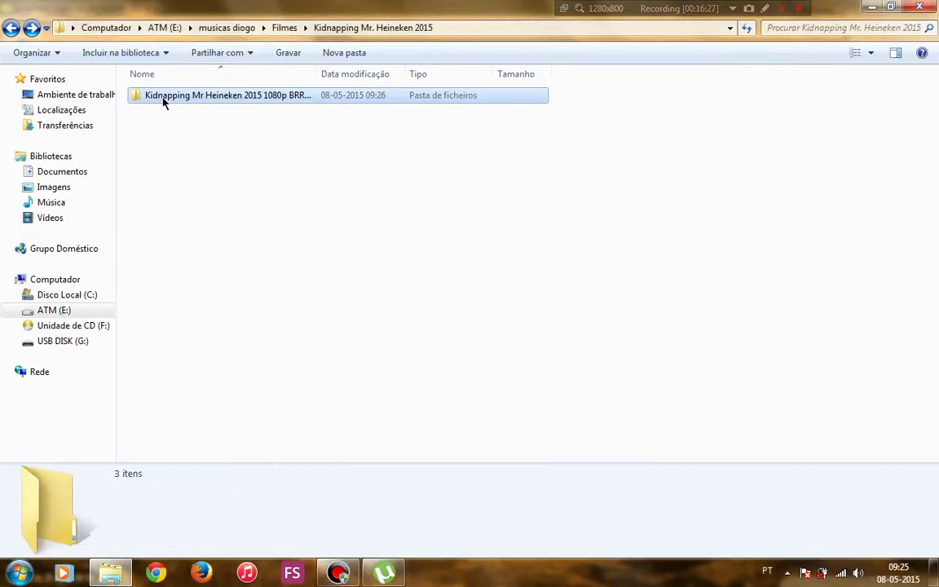
{"action": "key", "text": "alt+Up"}
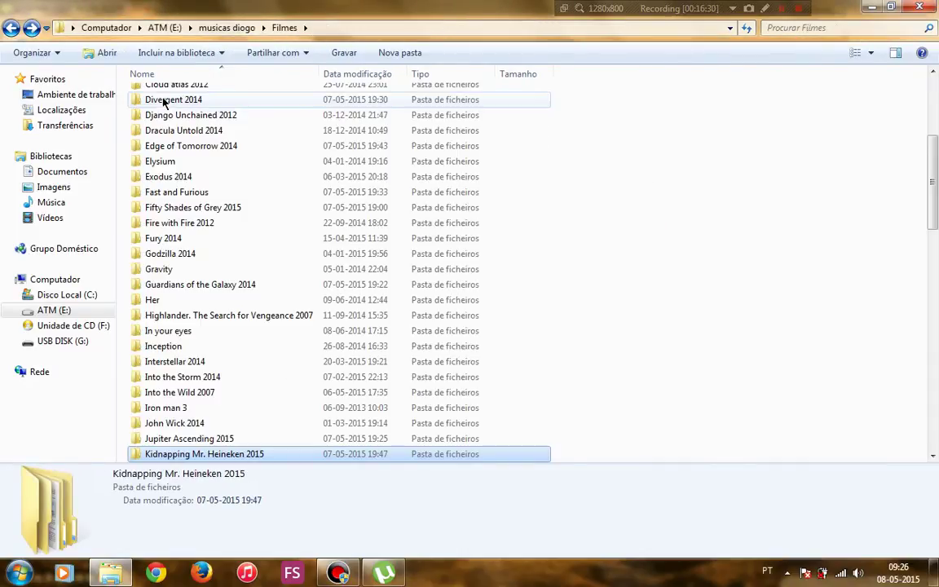
Switch to µTorrent and remove the Kingsman The Secret Service torrent from the list.
{"action": "key", "text": "alt+Tab"}
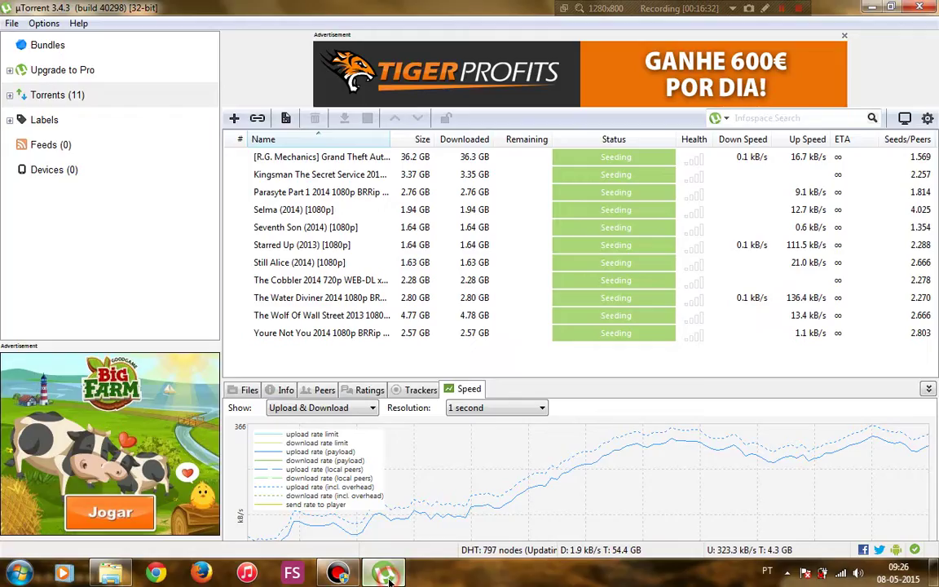
{"action": "left_click", "coordinate": [326, 173]}
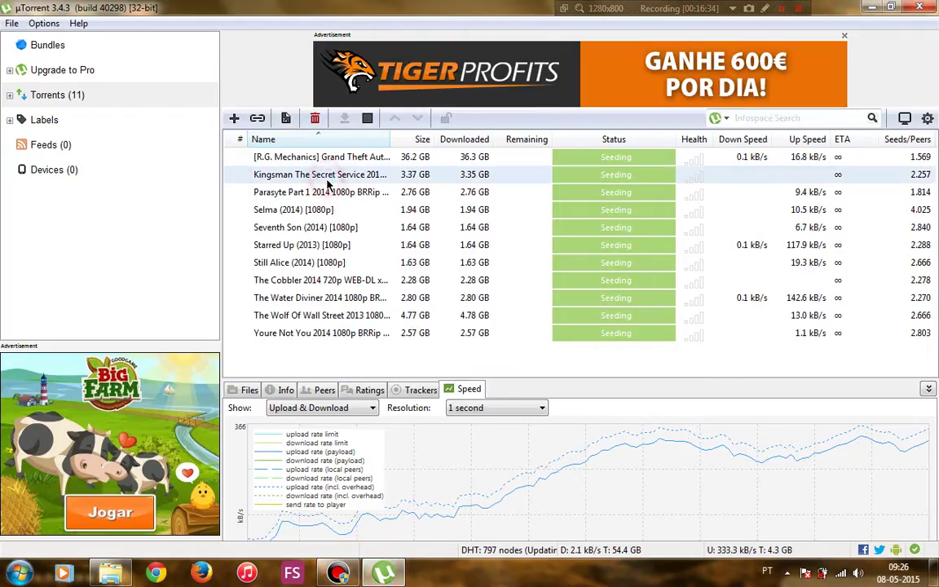
{"action": "key", "text": "Delete"}
{"action": "key", "text": "Return"}
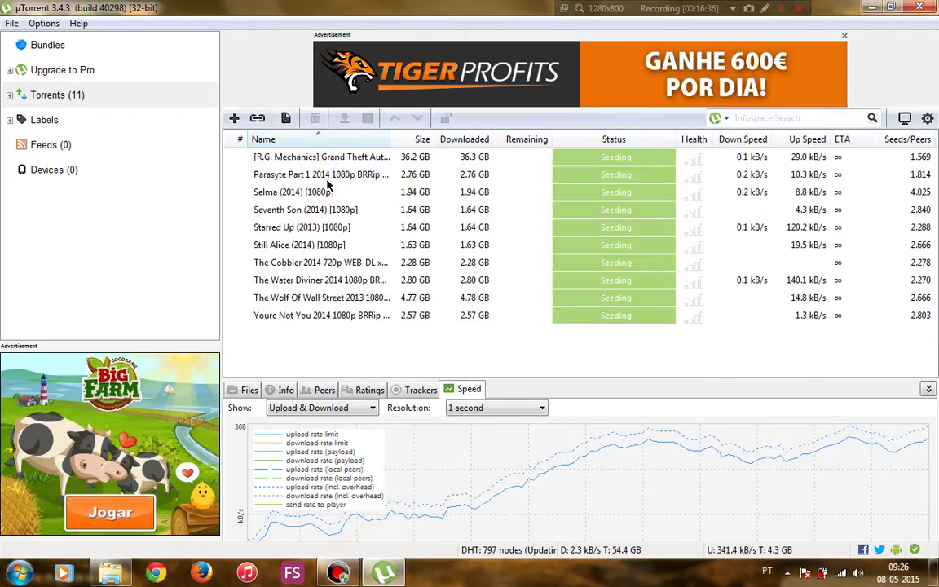
Back in Windows Explorer, open the Kingsman The Secret Service 2014 folder and its 1080p subfolder, and play the movie file.
{"action": "key", "text": "alt+Tab"}
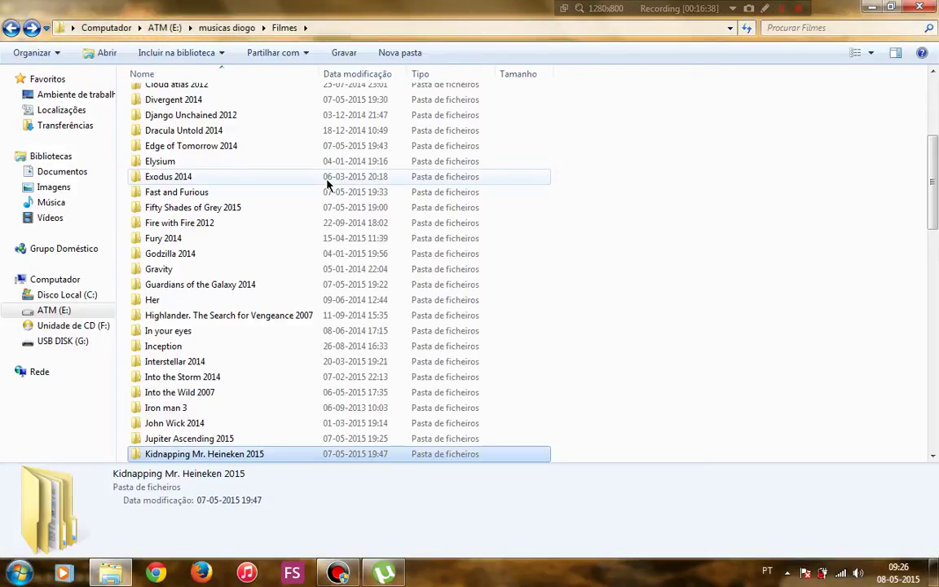
{"action": "key", "text": "k"}
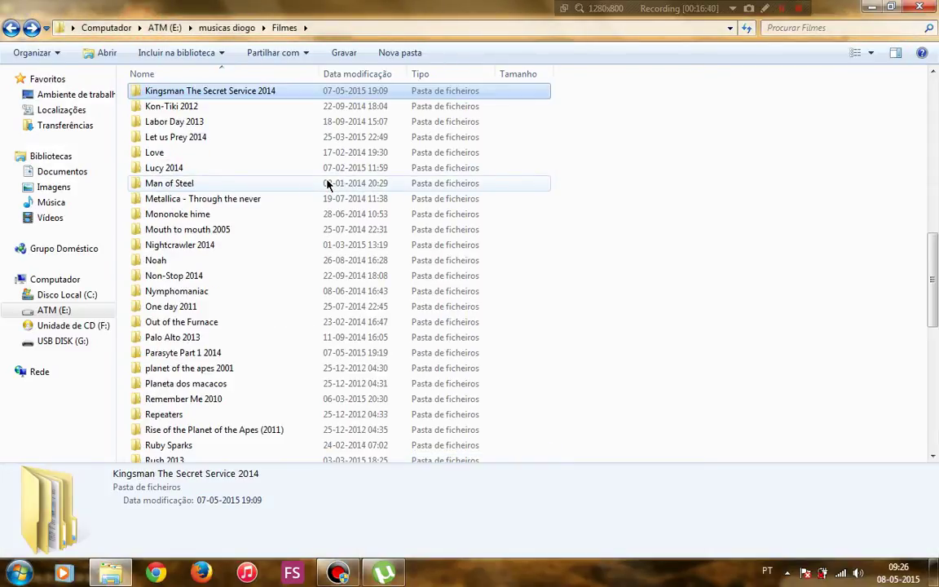
{"action": "key", "text": "Return"}
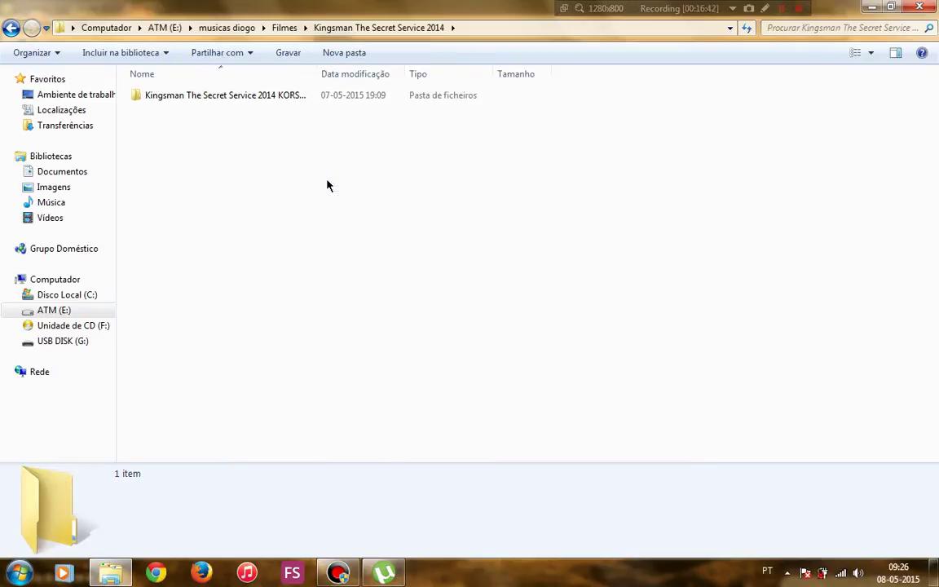
{"action": "key", "text": "Down"}
{"action": "key", "text": "Return"}
{"action": "key", "text": "Down"}
{"action": "key", "text": "Return"}
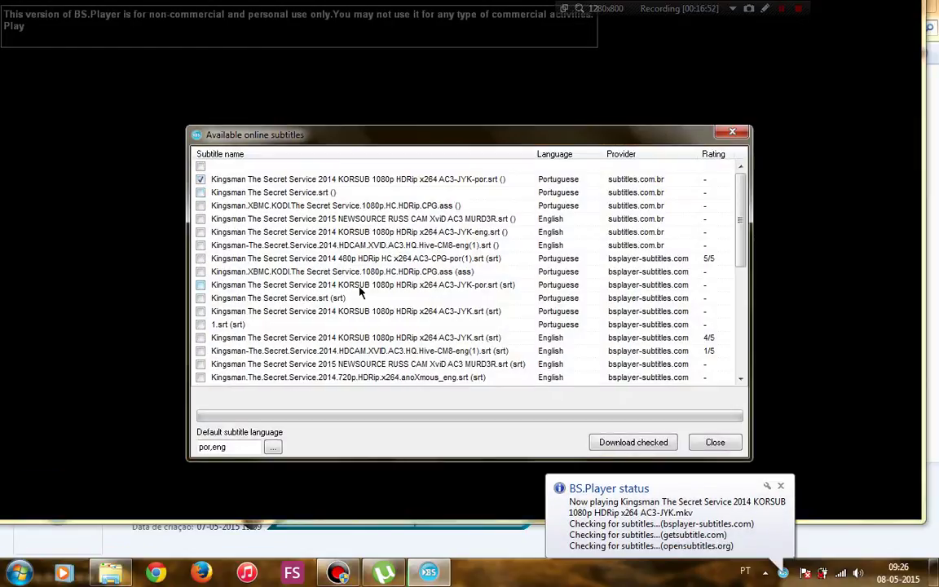
Download the checked AC3-JYK-por.srt along with the AC3-JYK-eng.srt and 480p AC3-CPG-por(1).srt subtitles, and close the subtitle list.
{"action": "left_click", "coordinate": [463, 219]}
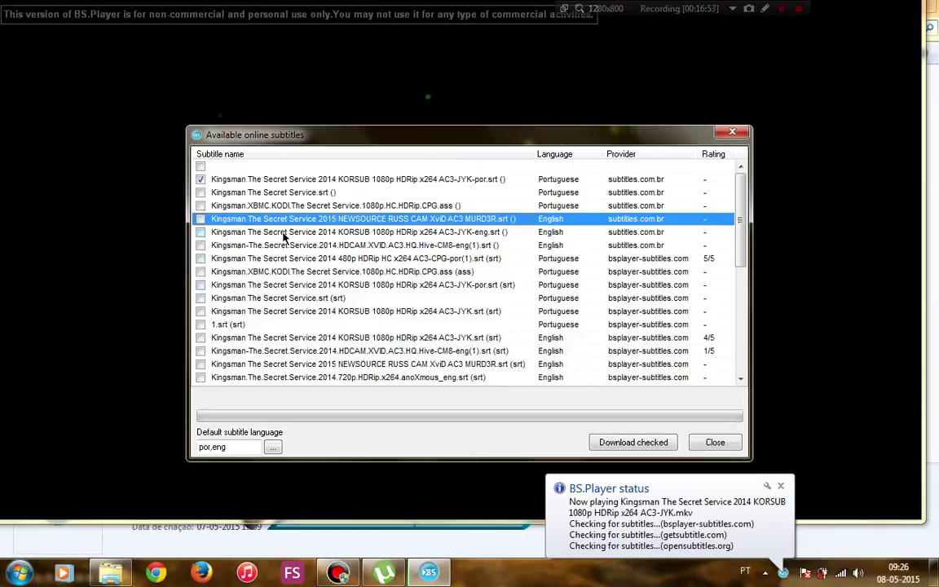
{"action": "left_click", "coordinate": [282, 233]}
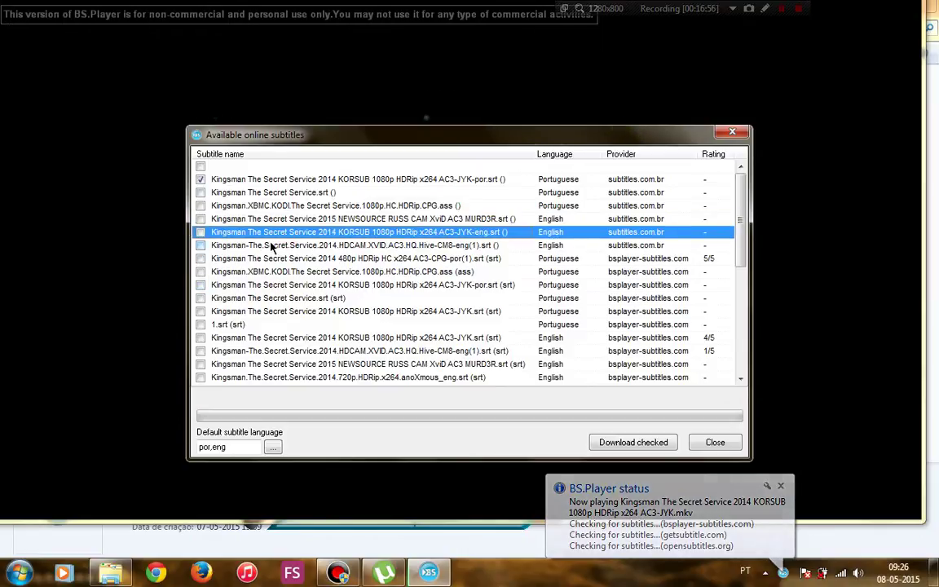
{"action": "left_click", "coordinate": [261, 244]}
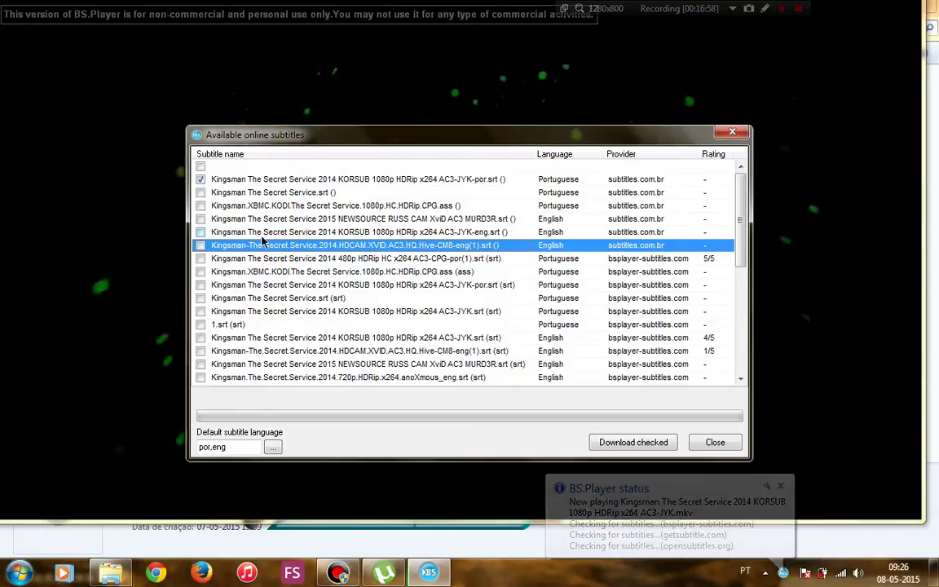
{"action": "left_click", "coordinate": [262, 234]}
{"action": "left_click", "coordinate": [201, 232]}
{"action": "left_click", "coordinate": [253, 259]}
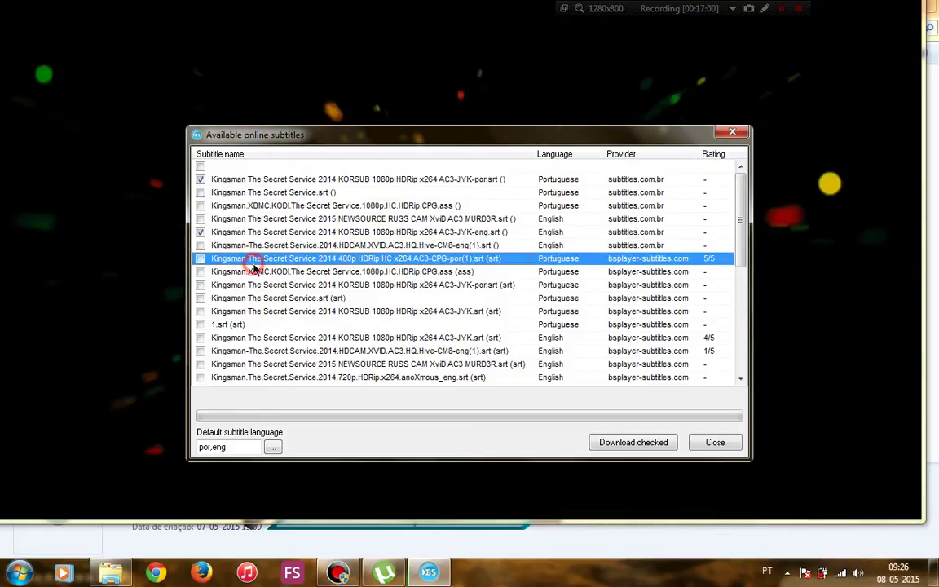
{"action": "left_click", "coordinate": [201, 259]}
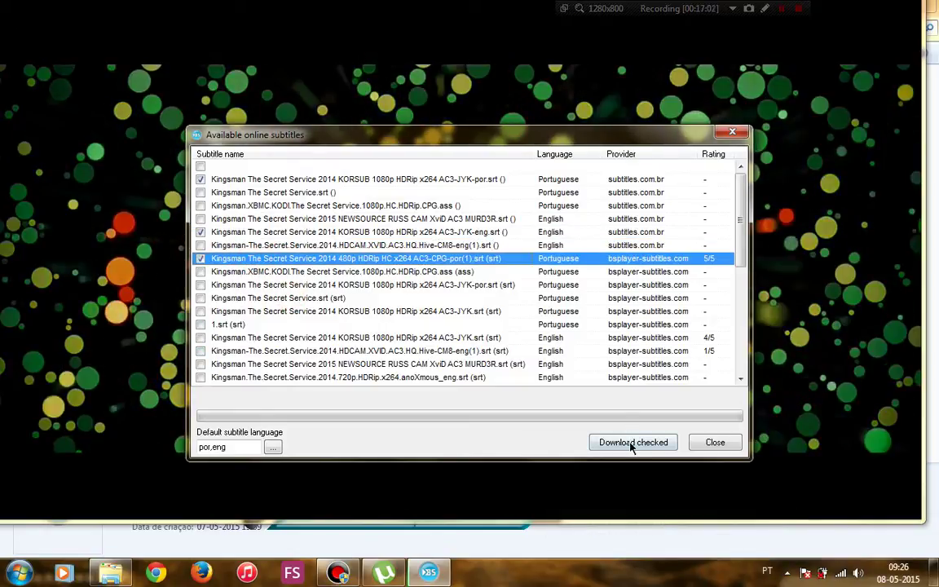
{"action": "left_click", "coordinate": [630, 443]}
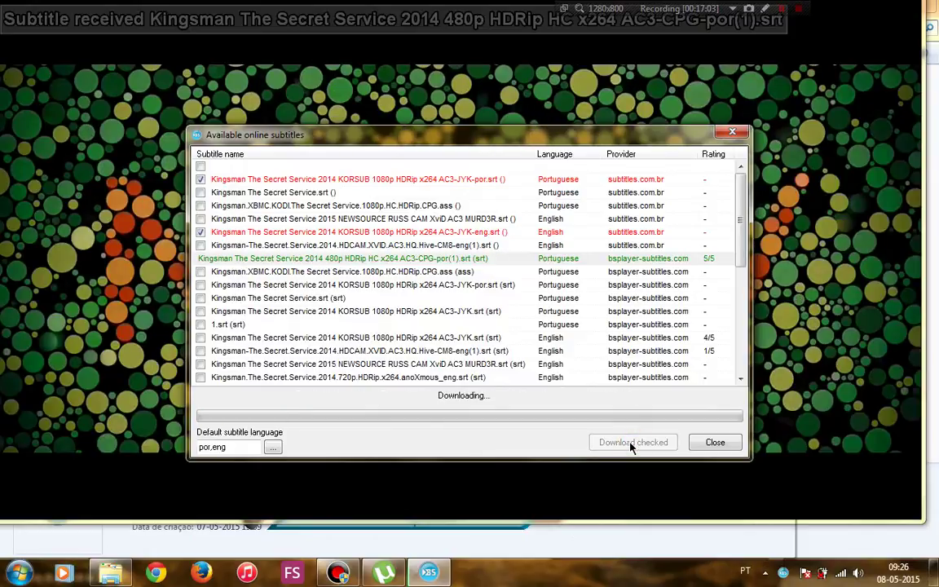
{"action": "left_click", "coordinate": [713, 443]}
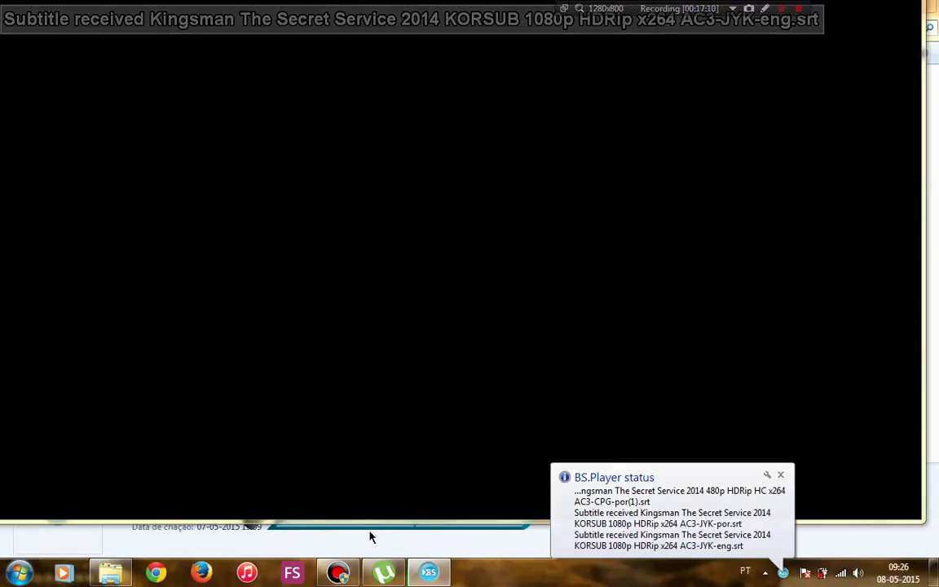
Check the downloaded subtitles at several points across the Kingsman movie, and exit the player.
{"action": "mouse_move", "coordinate": [371, 534]}
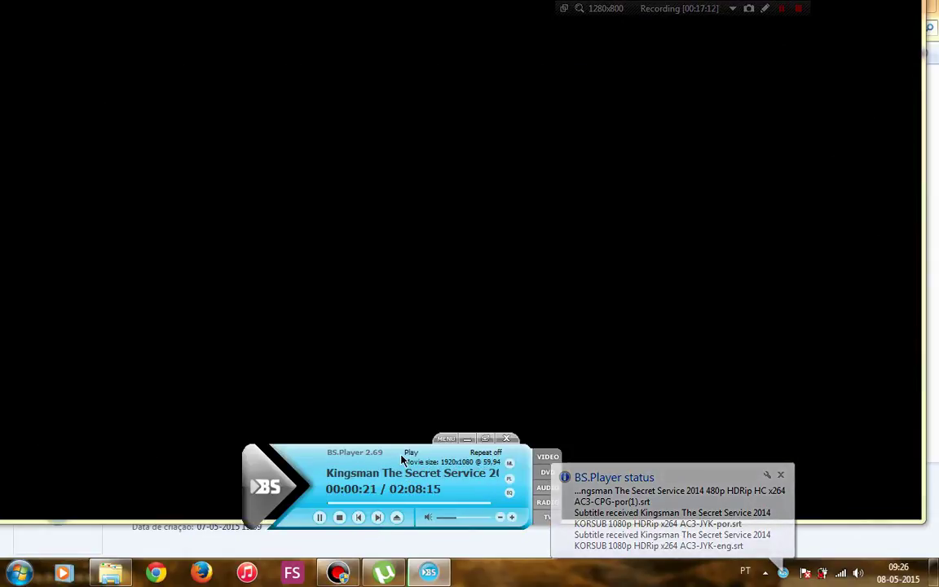
{"action": "double_click", "coordinate": [433, 329]}
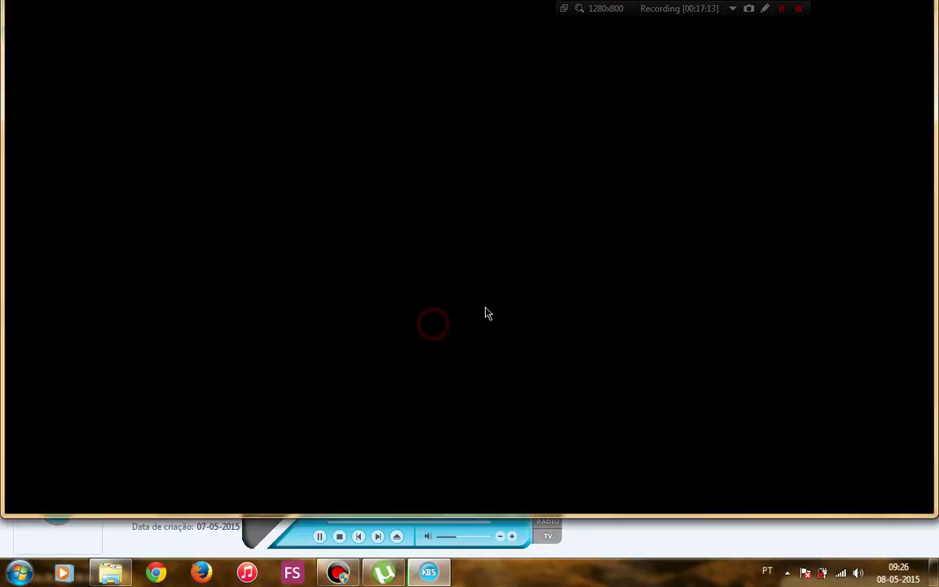
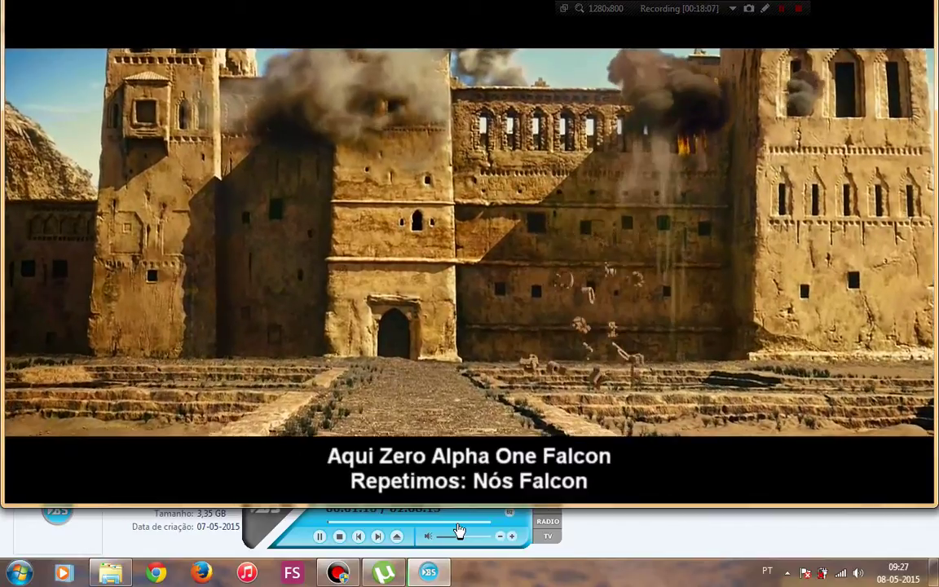
{"action": "left_click", "coordinate": [413, 523]}
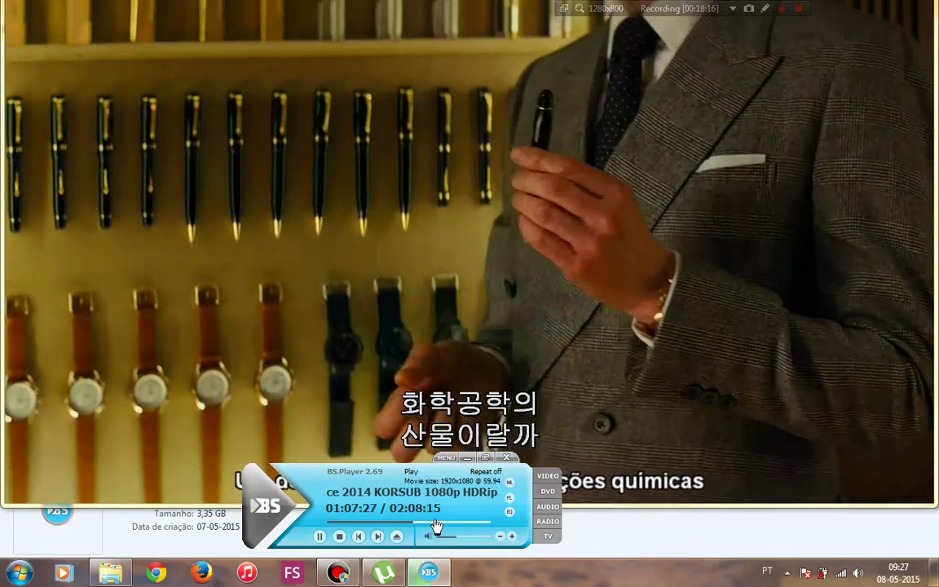
{"action": "left_click", "coordinate": [436, 523]}
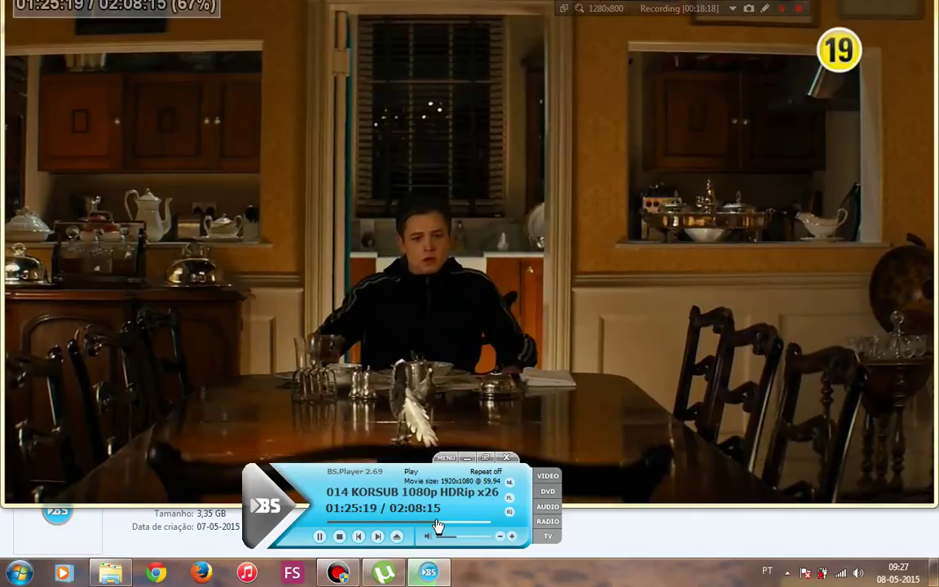
{"action": "left_click", "coordinate": [455, 522]}
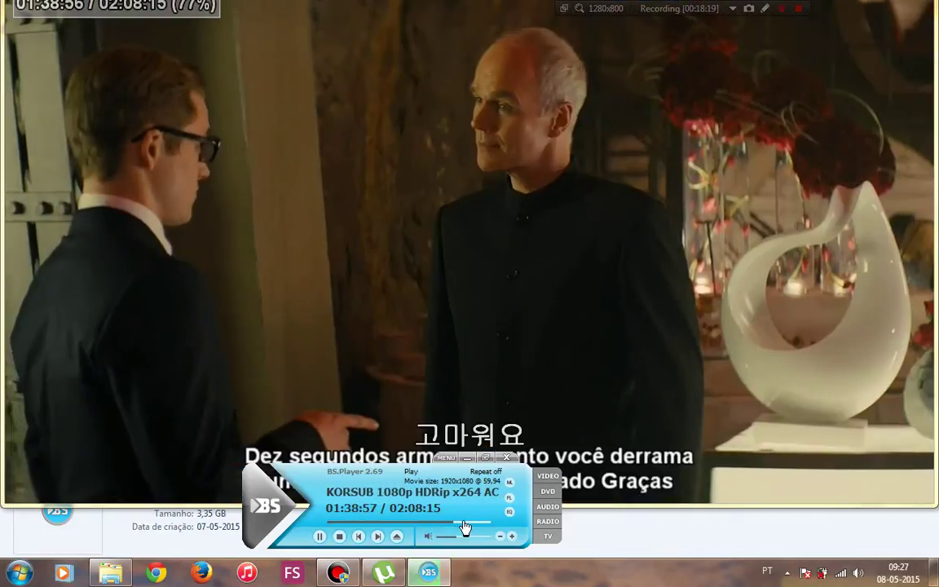
{"action": "left_click", "coordinate": [463, 523]}
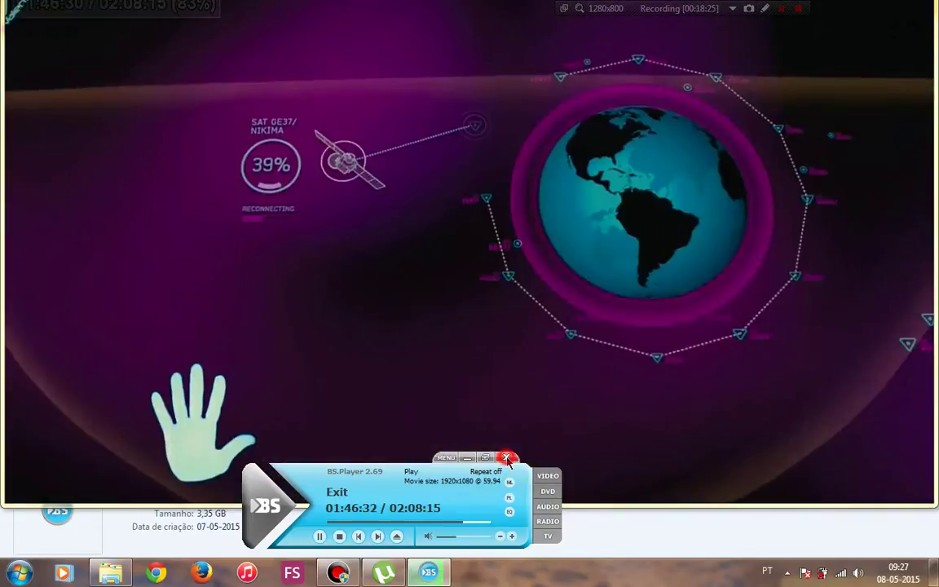
{"action": "left_click", "coordinate": [507, 458]}
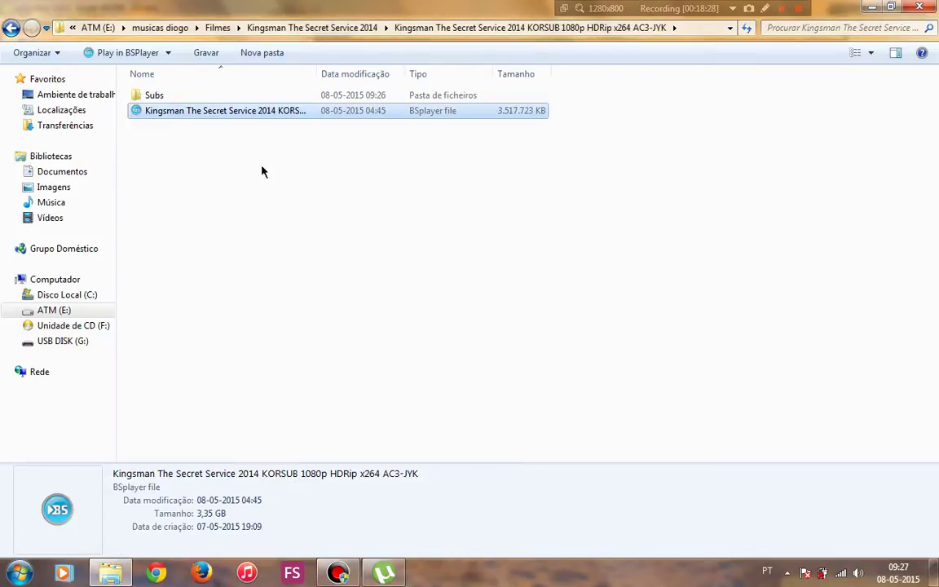
Move the three downloaded Kingsman SRT files from the Subs folder into the movie's folder.
{"action": "double_click", "coordinate": [154, 96]}
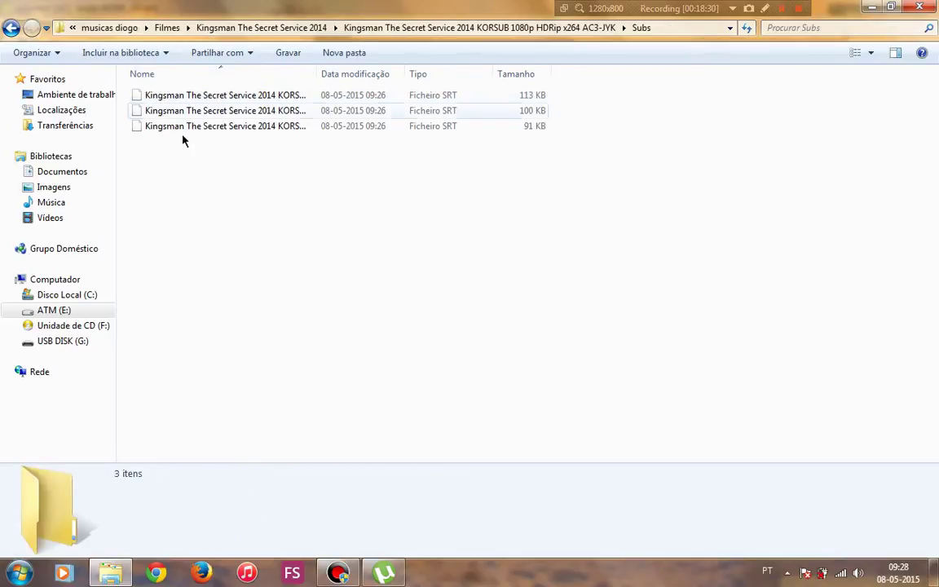
{"action": "left_click_drag", "start_coordinate": [207, 167], "coordinate": [175, 90]}
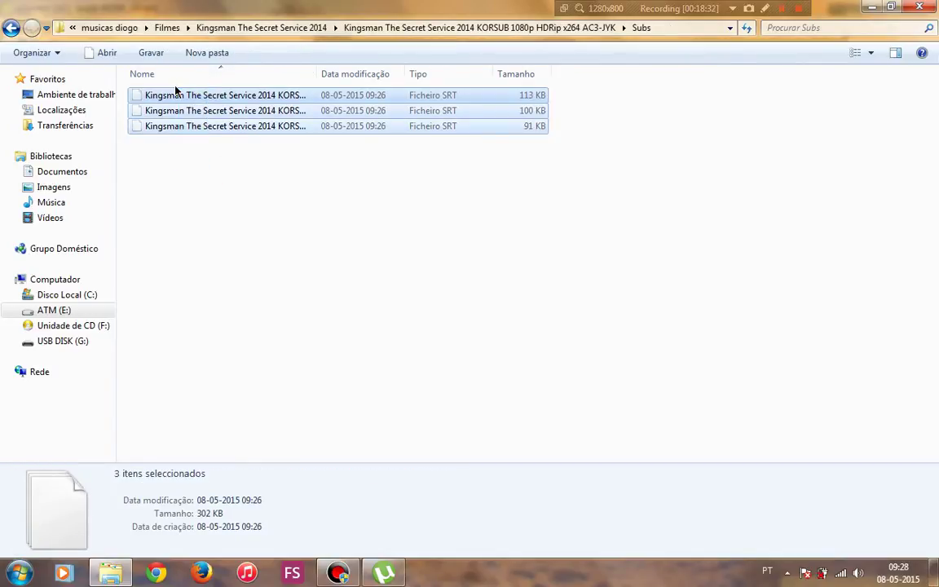
{"action": "key", "text": "BackSpace"}
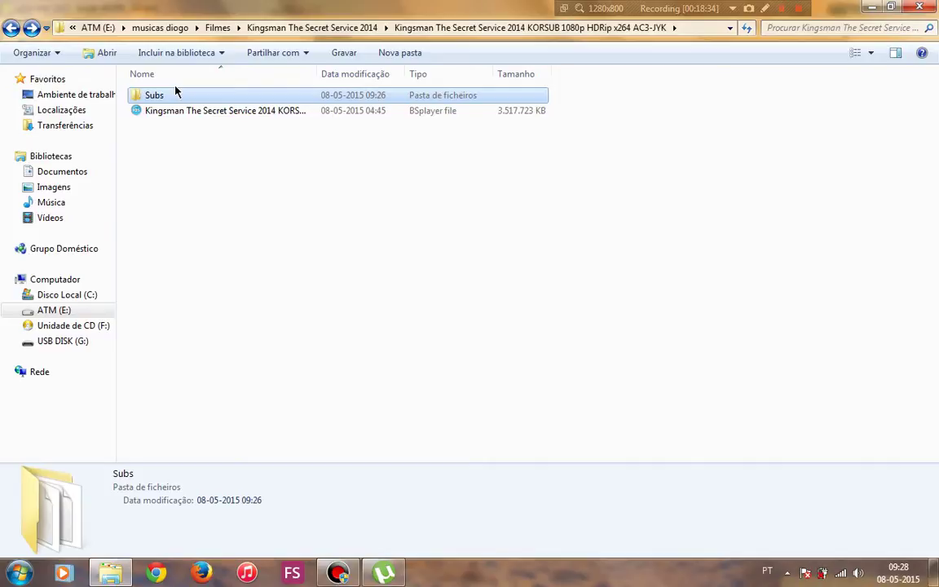
{"action": "key", "text": "ctrl+v"}
Delete the empty Subs folder from the Kingsman movie folder and go back up to Filmes.
{"action": "left_click", "coordinate": [155, 96]}
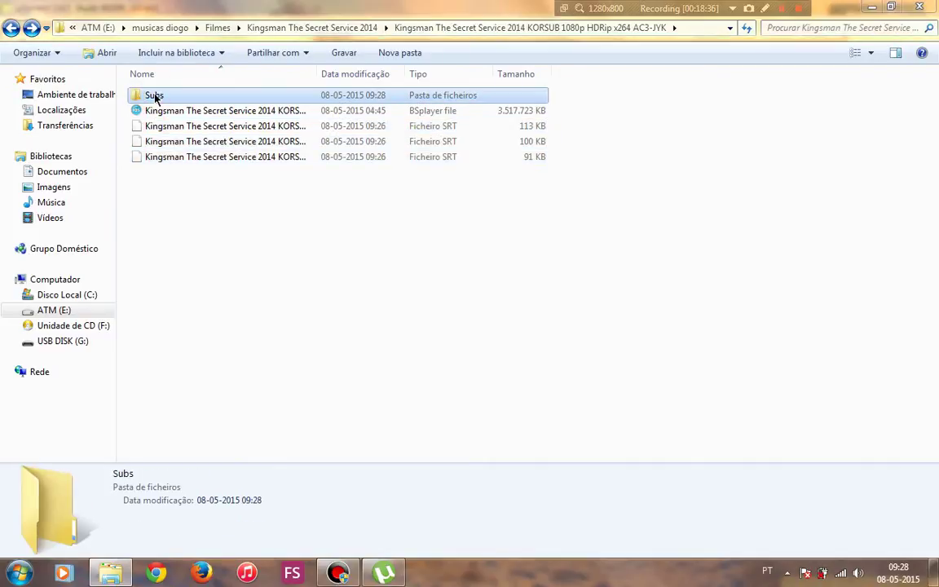
{"action": "key", "text": "Delete"}
{"action": "key", "text": "Return"}
{"action": "key", "text": "BackSpace"}
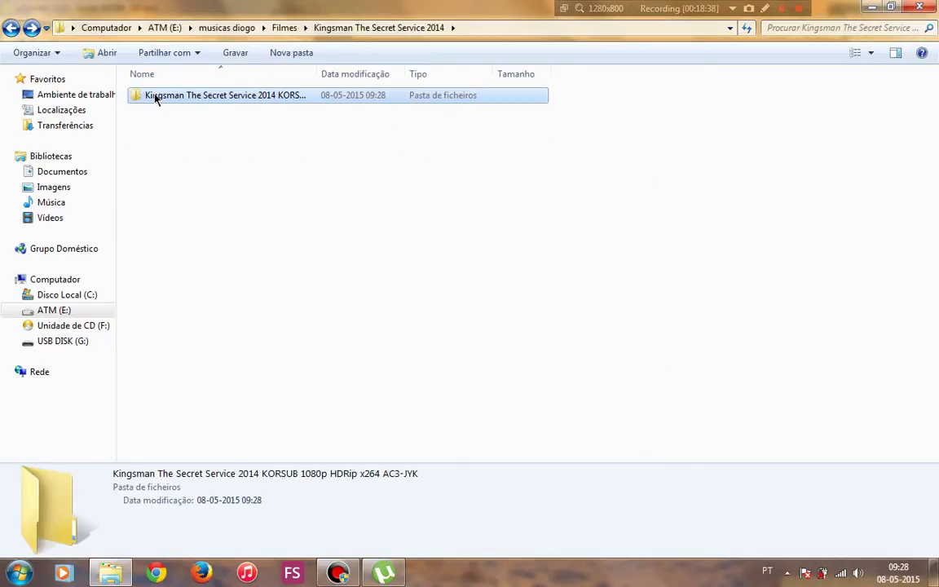
{"action": "key", "text": "BackSpace"}
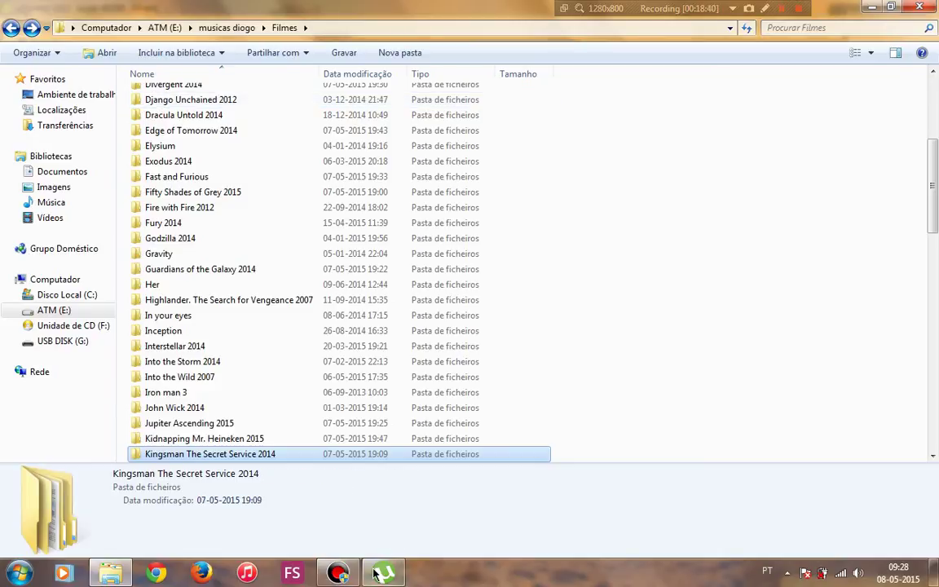
Switch to µTorrent and remove the finished Parasyte Part 1 2014 torrent from the list.
{"action": "left_click", "coordinate": [383, 573]}
{"action": "left_click", "coordinate": [286, 180]}
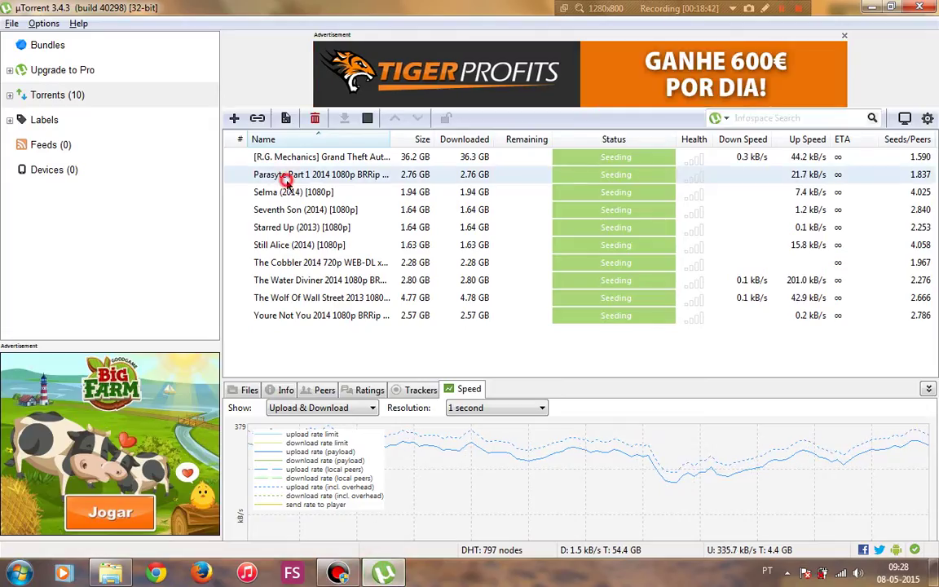
{"action": "key", "text": "Delete"}
{"action": "key", "text": "Return"}
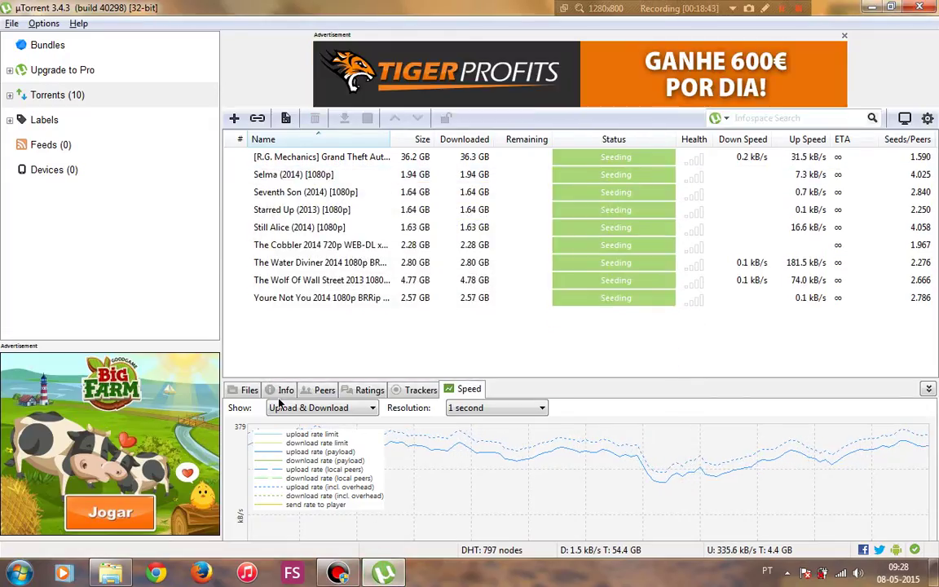
Return to the Filmes folder, open the Parasyte Part 1 2014 folder and its DTS-JYK subfolder, and play the movie.
{"action": "left_click", "coordinate": [111, 573]}
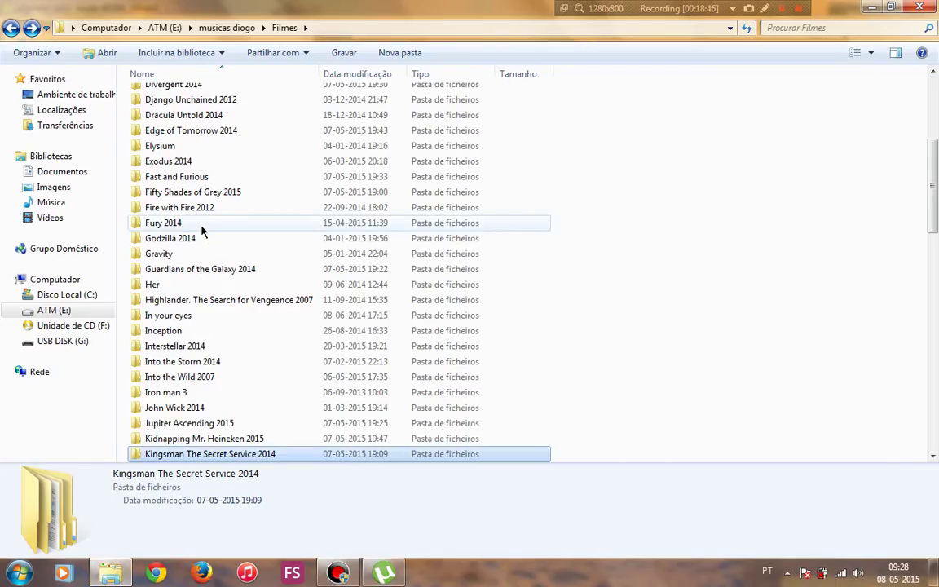
{"action": "type", "text": "par"}
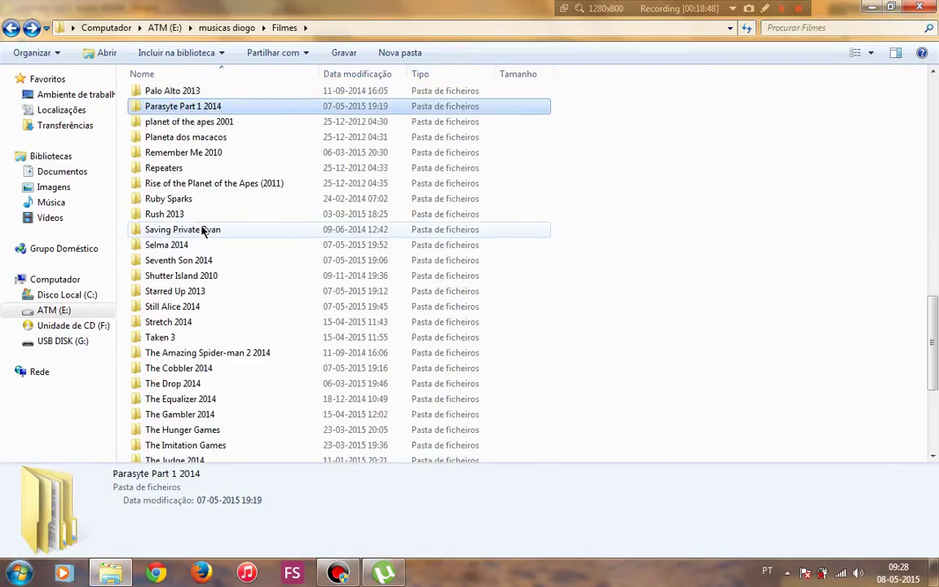
{"action": "key", "text": "Return"}
{"action": "key", "text": "Down"}
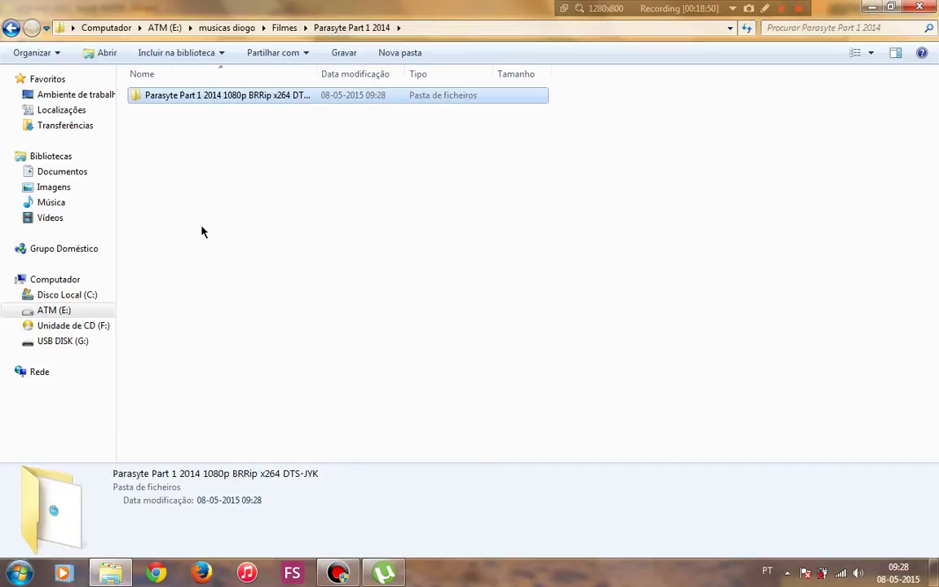
{"action": "key", "text": "Return"}
{"action": "key", "text": "Down"}
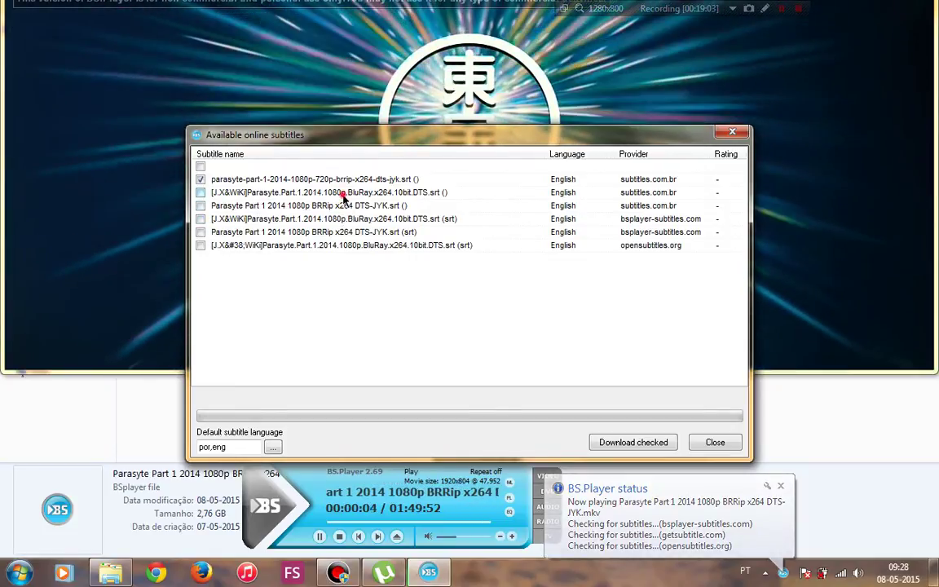
Download the checked dts-jyk.srt plus the subtitles.com.br and bsplayer-subtitles.com versions of the [J.X&WiKI] 10bit.DTS.srt subtitle, and close the subtitle list.
{"action": "left_click", "coordinate": [243, 193]}
{"action": "left_click", "coordinate": [201, 192]}
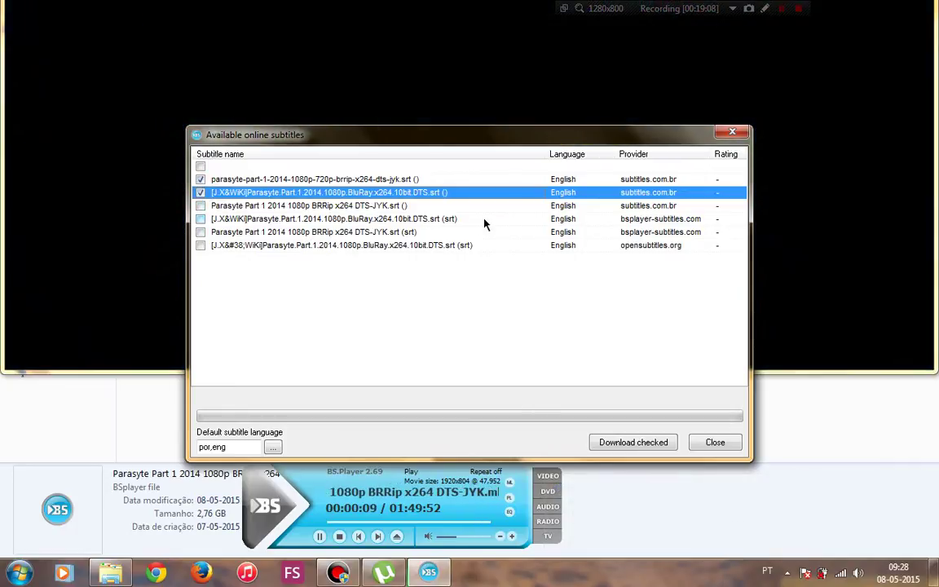
{"action": "left_click", "coordinate": [472, 218]}
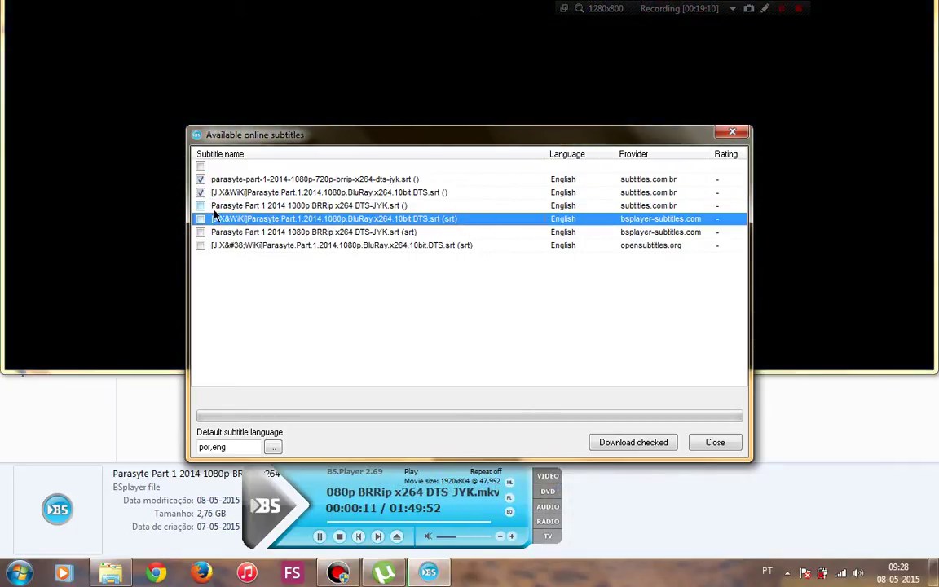
{"action": "left_click", "coordinate": [635, 448]}
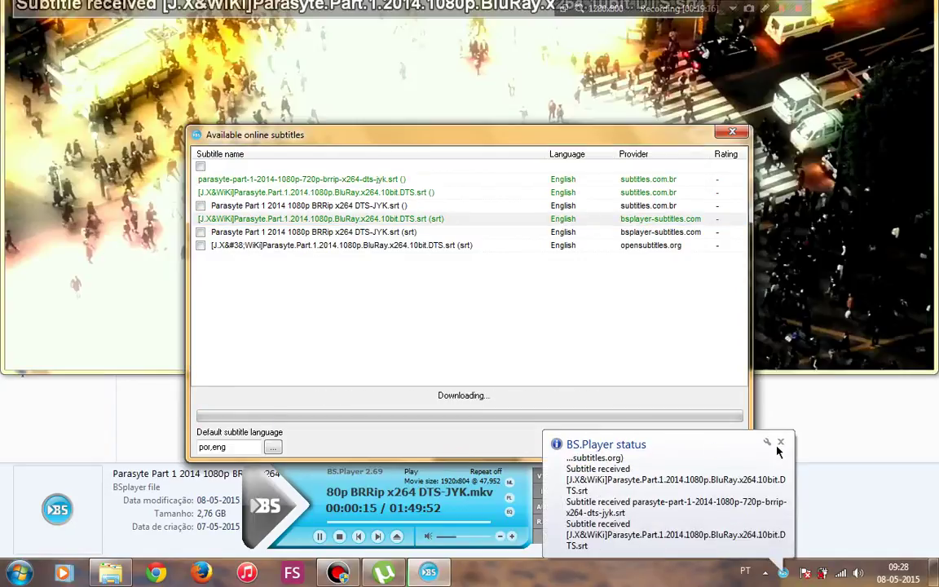
{"action": "left_click", "coordinate": [780, 443]}
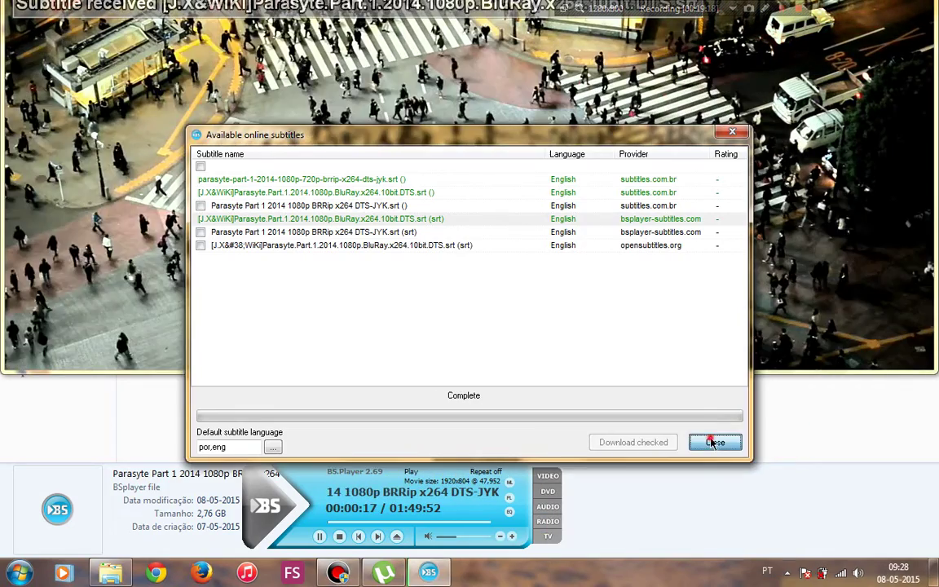
{"action": "left_click", "coordinate": [714, 443]}
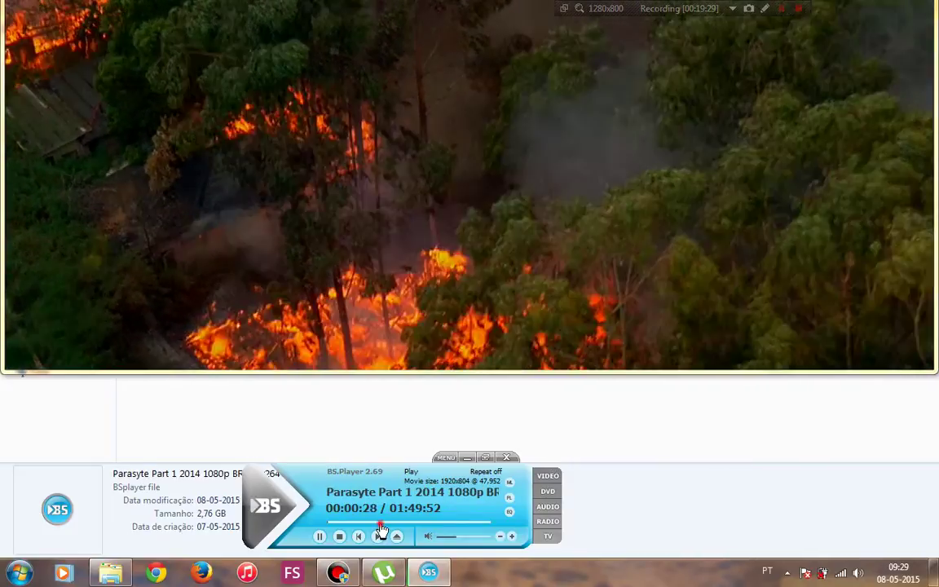
Check the downloaded subtitles at several points across the Parasyte movie, and exit the player.
{"action": "left_click", "coordinate": [380, 524]}
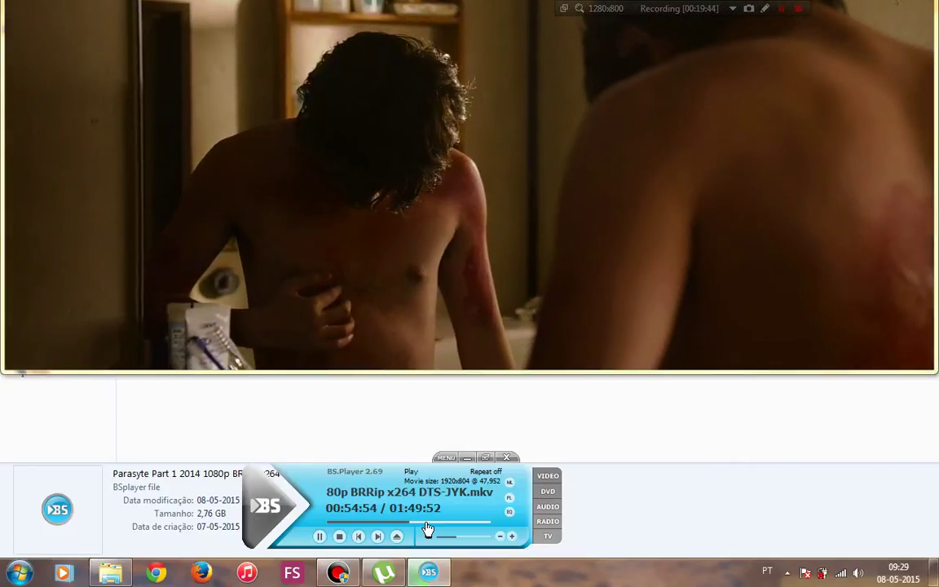
{"action": "left_click", "coordinate": [427, 523]}
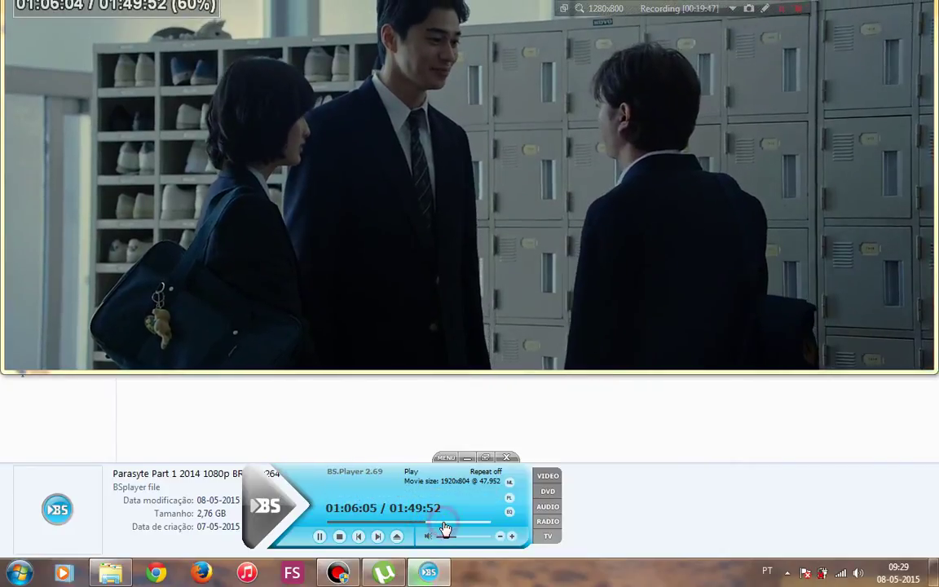
{"action": "left_click", "coordinate": [444, 523]}
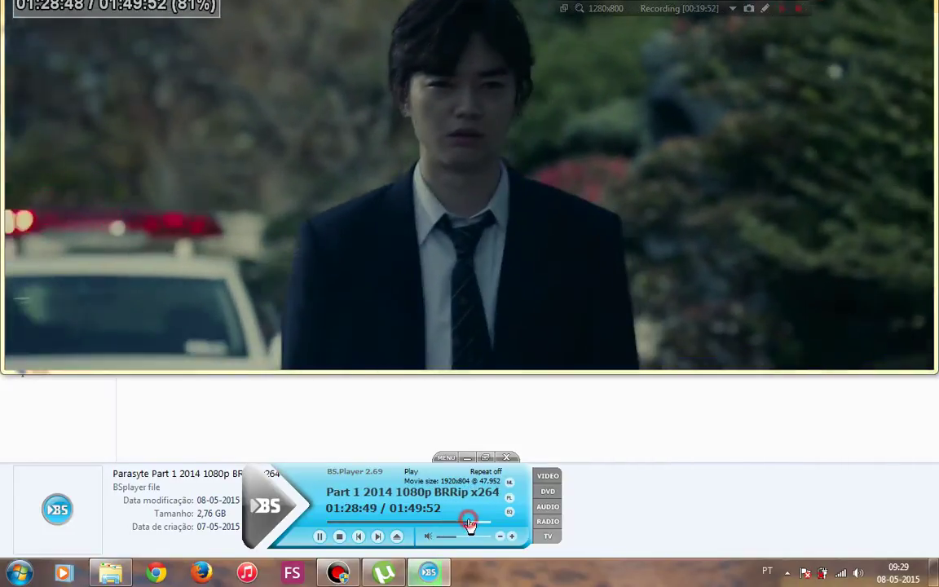
{"action": "left_click", "coordinate": [469, 523]}
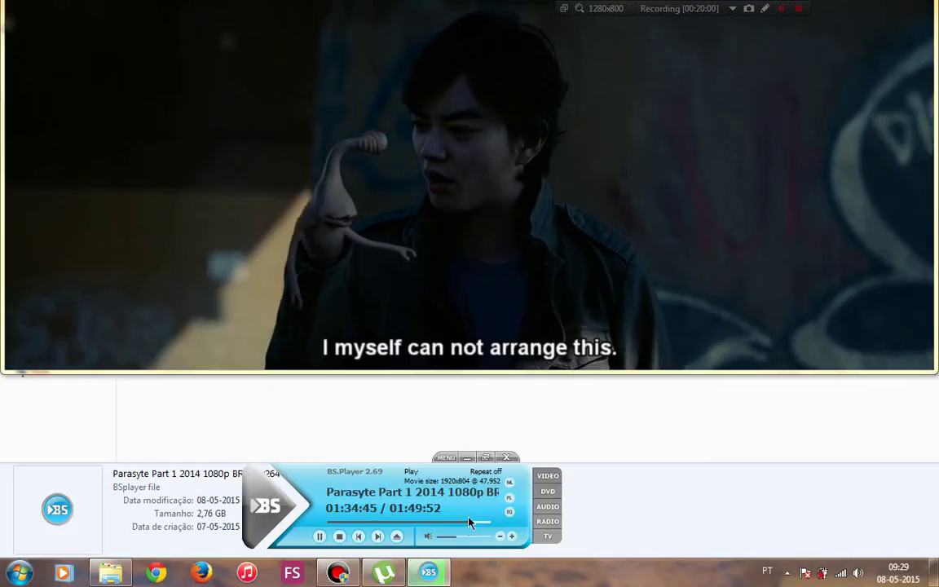
{"action": "left_click", "coordinate": [506, 459]}
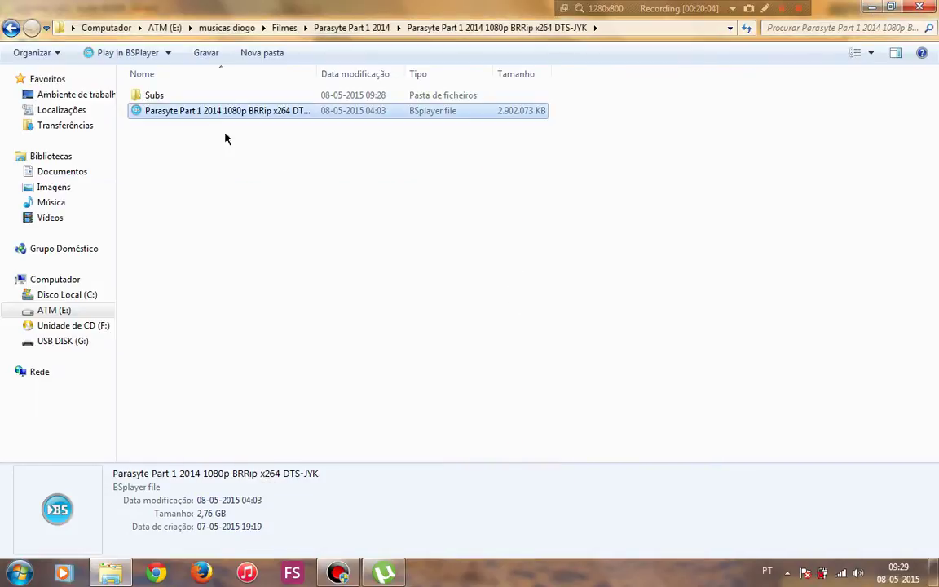
Move the three downloaded Parasyte SRT files from the Subs folder into the movie's folder.
{"action": "double_click", "coordinate": [163, 99]}
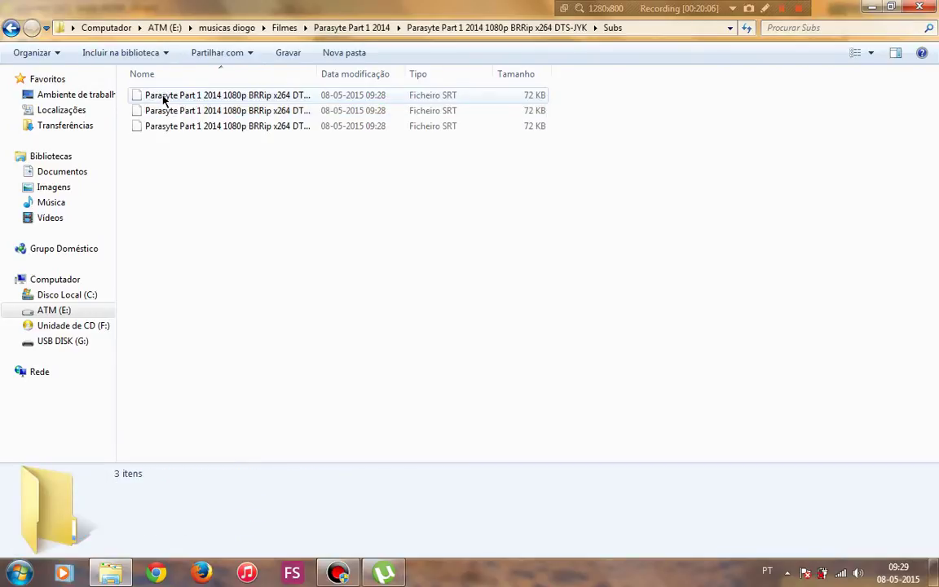
{"action": "left_click_drag", "start_coordinate": [221, 169], "coordinate": [173, 95]}
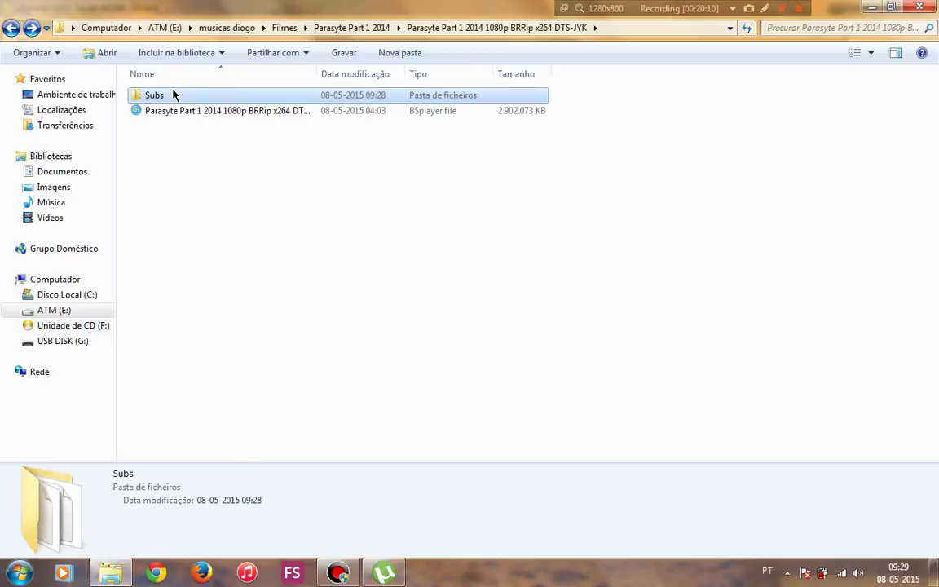
{"action": "key", "text": "ctrl+v"}
Delete the empty Subs folder from the Parasyte movie folder and go back up to Filmes.
{"action": "left_click", "coordinate": [155, 97]}
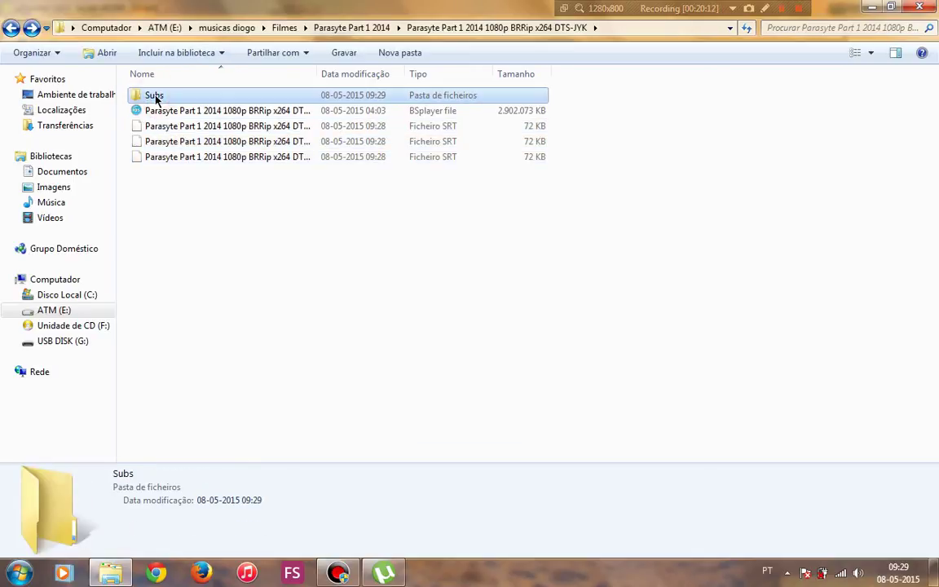
{"action": "key", "text": "Delete"}
{"action": "key", "text": "Return"}
{"action": "key", "text": "BackSpace"}
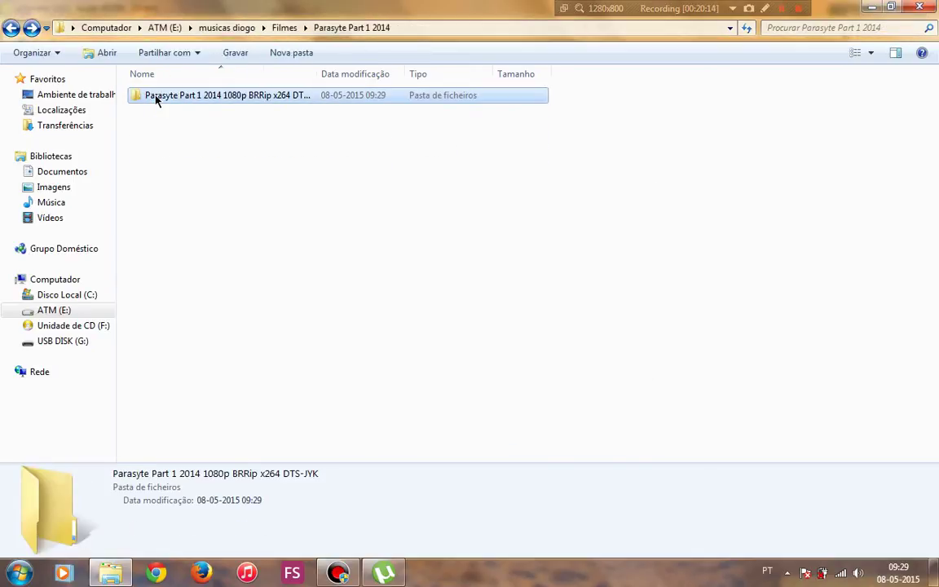
{"action": "key", "text": "BackSpace"}
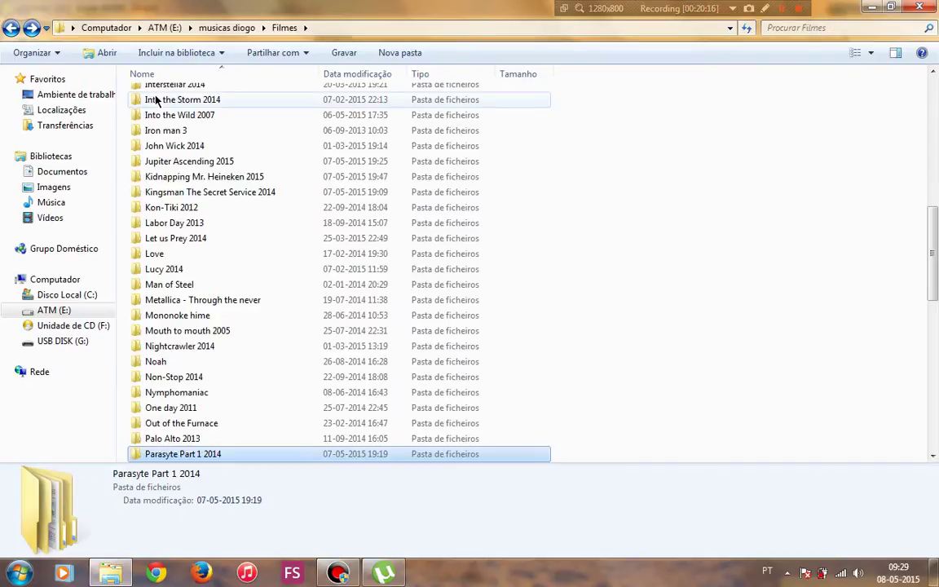
Switch to µTorrent and remove the finished Selma (2014) [1080p] torrent from the list.
{"action": "key", "text": "alt+Tab"}
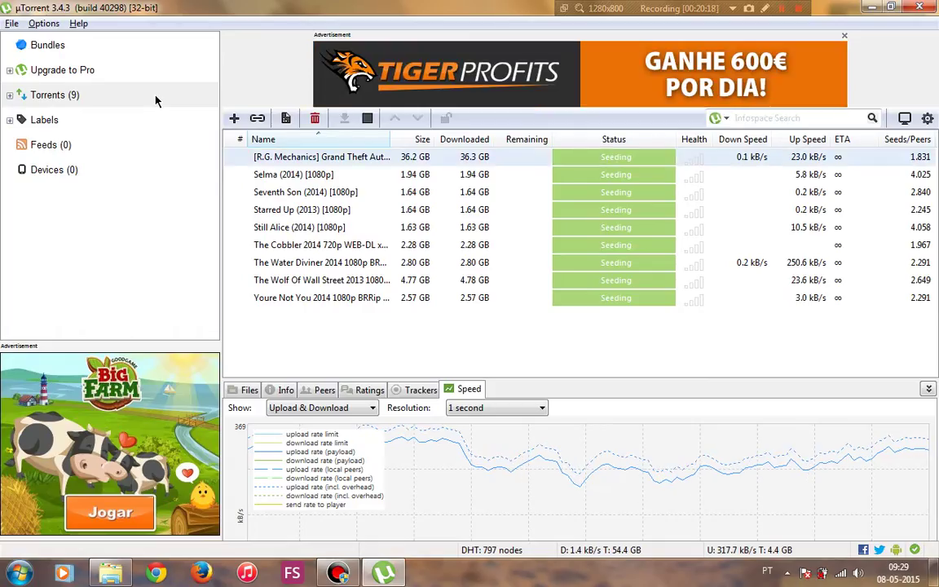
{"action": "key", "text": "Down"}
{"action": "key", "text": "Delete"}
{"action": "key", "text": "Return"}
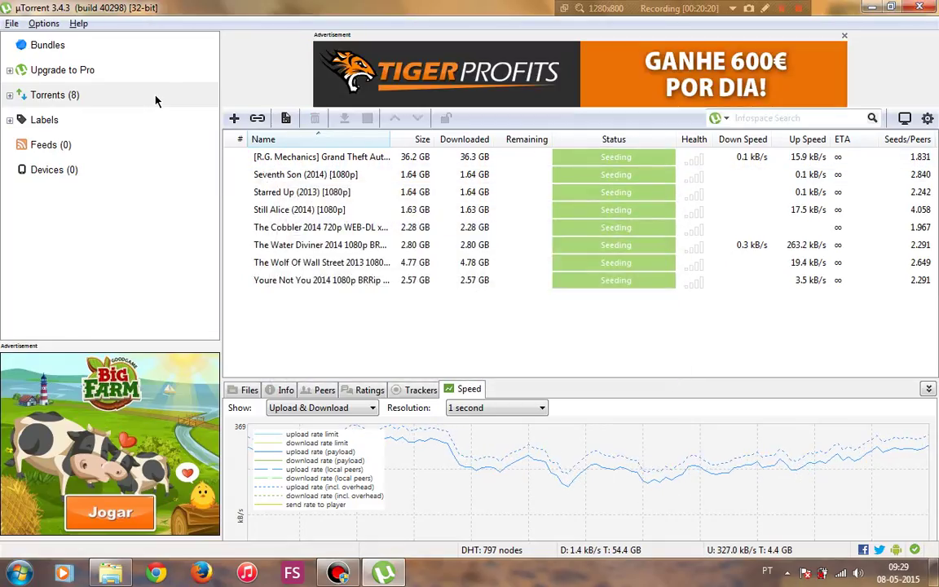
{"action": "key", "text": "alt+Tab"}
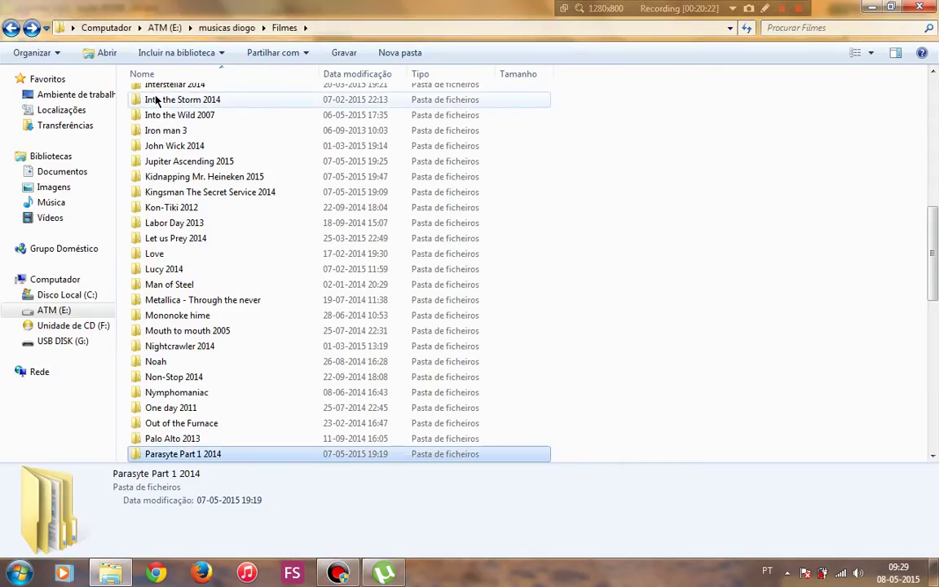
{"action": "key", "text": "s"}
{"action": "key", "text": "Return"}
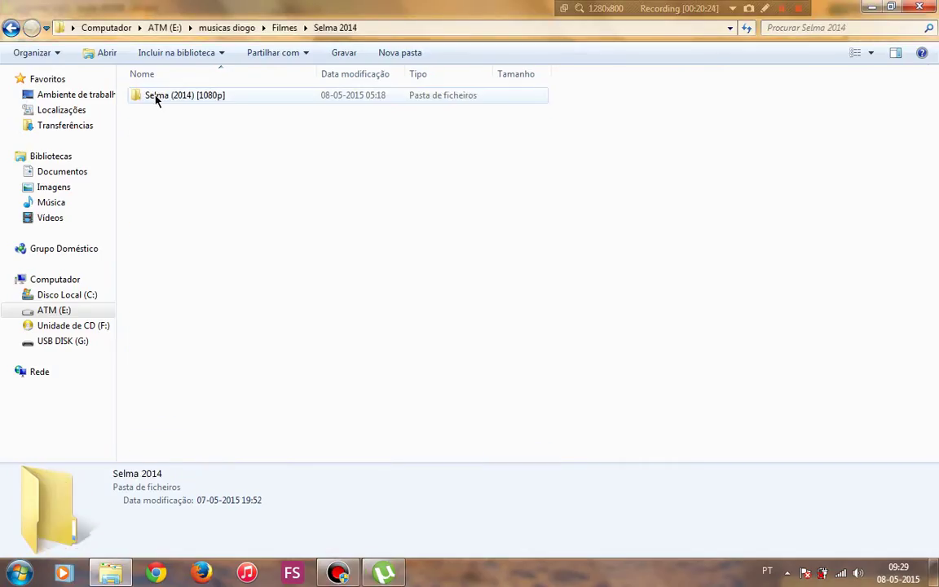
{"action": "key", "text": "Down"}
{"action": "key", "text": "Return"}
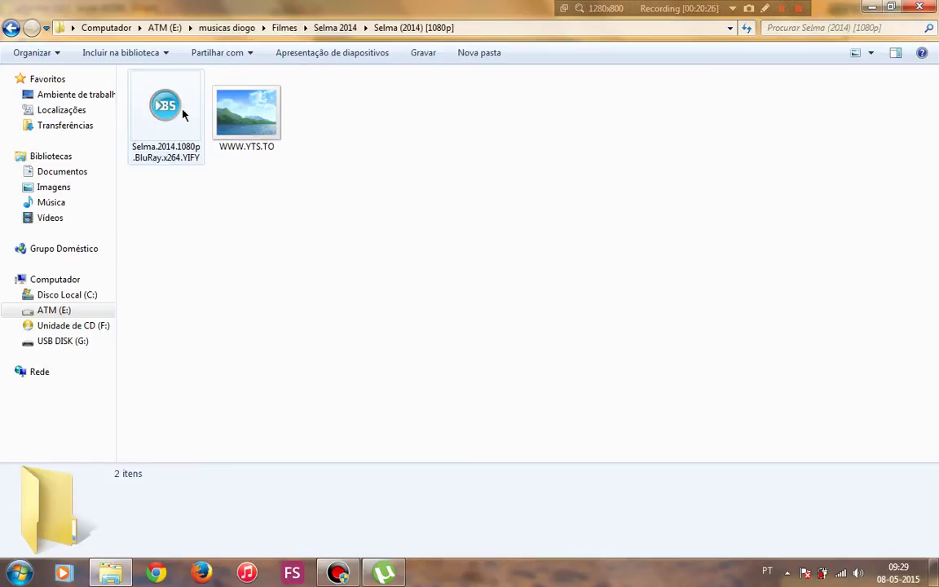
{"action": "left_click", "coordinate": [227, 119]}
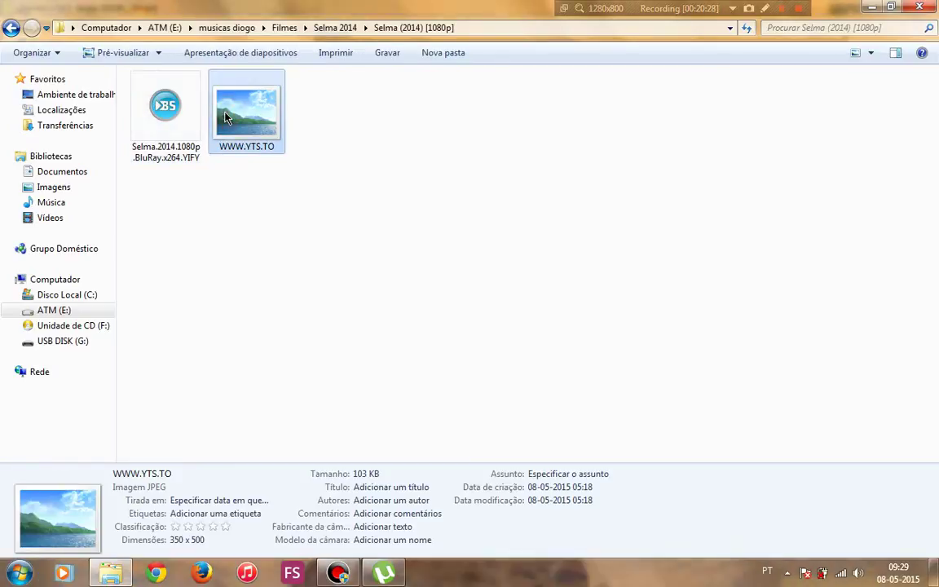
{"action": "key", "text": "Delete"}
{"action": "key", "text": "Return"}
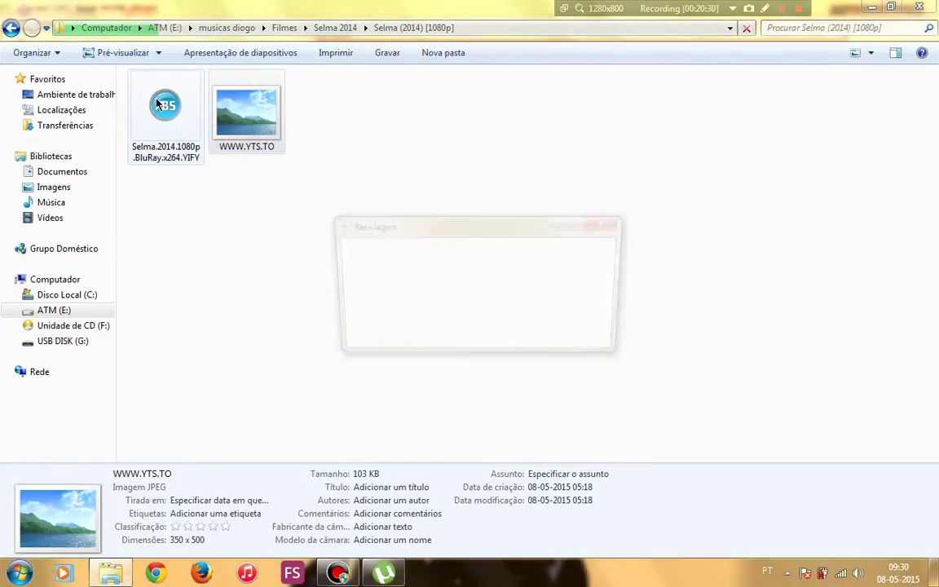
Play the Selma movie, download the checked DVDSCR.x264-PLAyNOW.srt with YIFY-eng.srt and the first bsplayer-subtitles.com YIFY.srt, and close the subtitle list.
{"action": "left_click", "coordinate": [157, 103]}
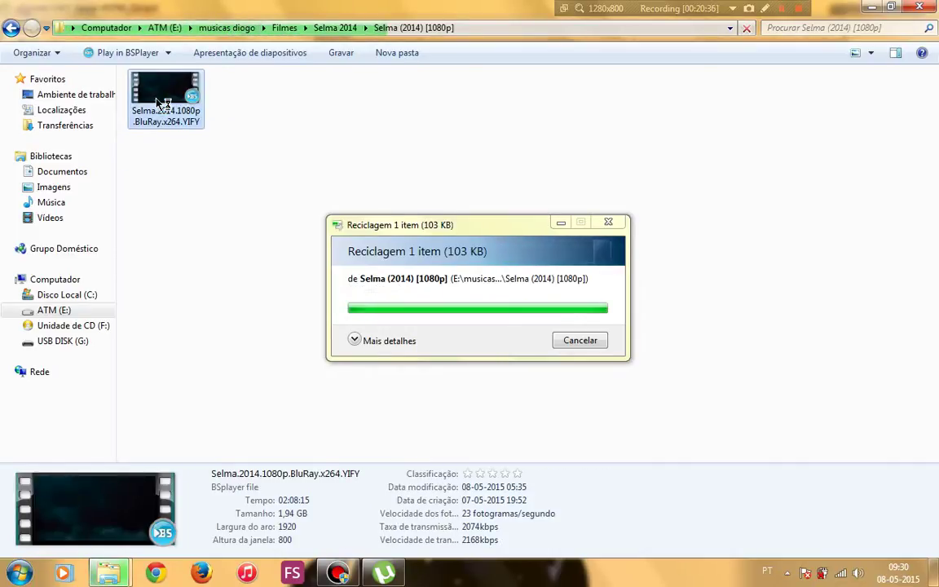
{"action": "double_click", "coordinate": [158, 104]}
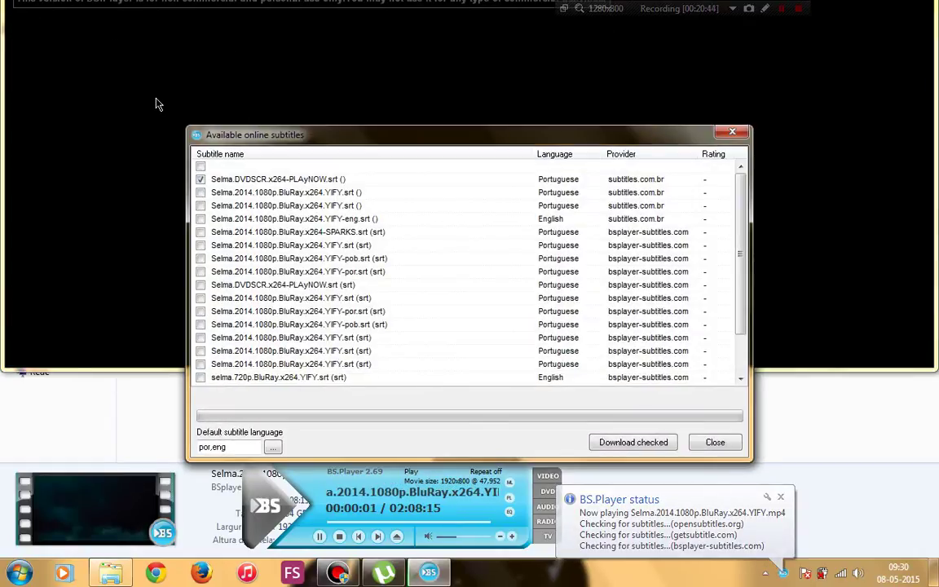
{"action": "left_click", "coordinate": [354, 220]}
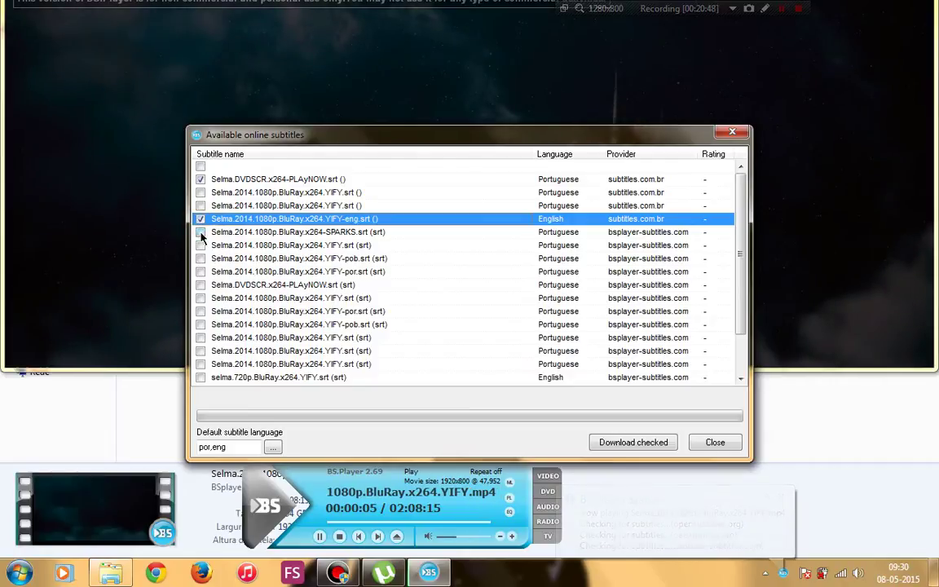
{"action": "left_click", "coordinate": [201, 232]}
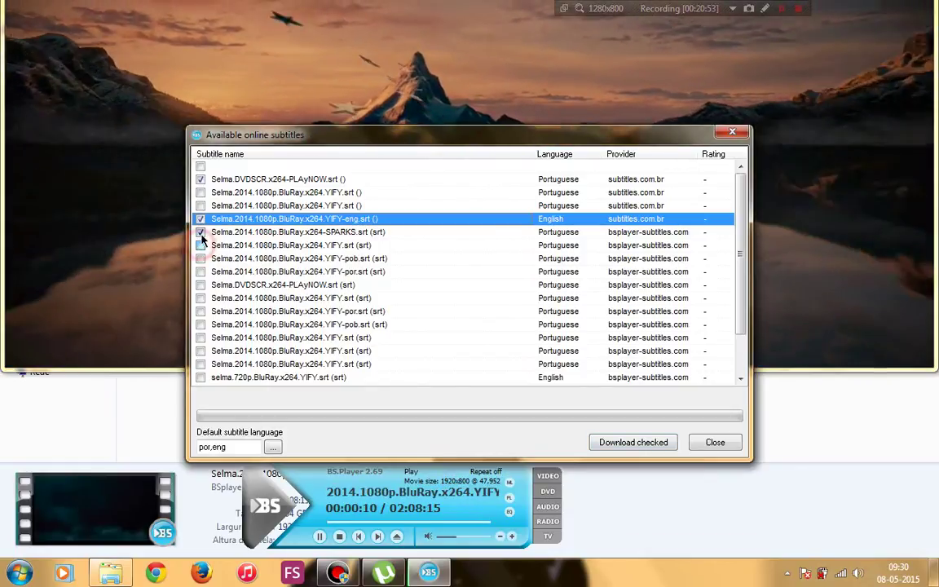
{"action": "left_click", "coordinate": [200, 232]}
{"action": "left_click", "coordinate": [201, 245]}
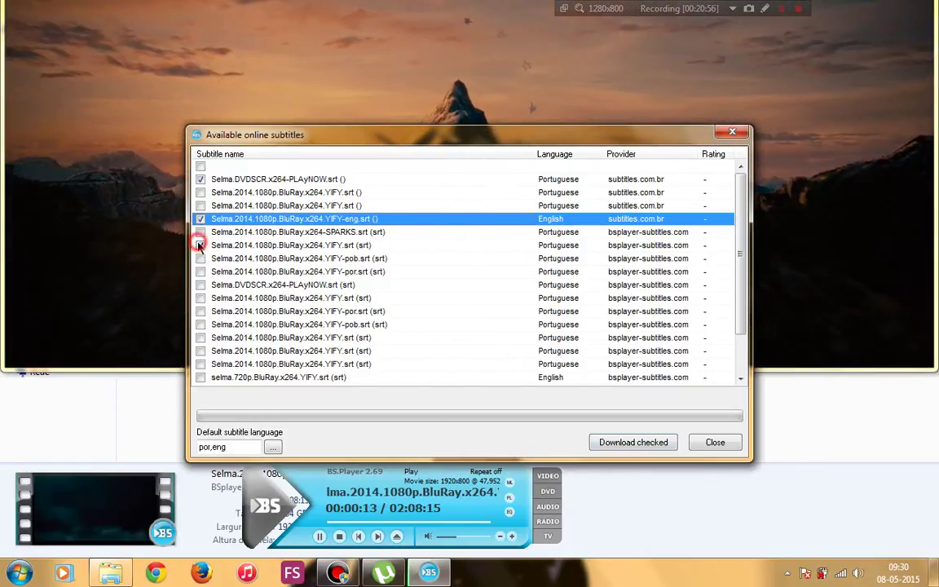
{"action": "left_click", "coordinate": [620, 442]}
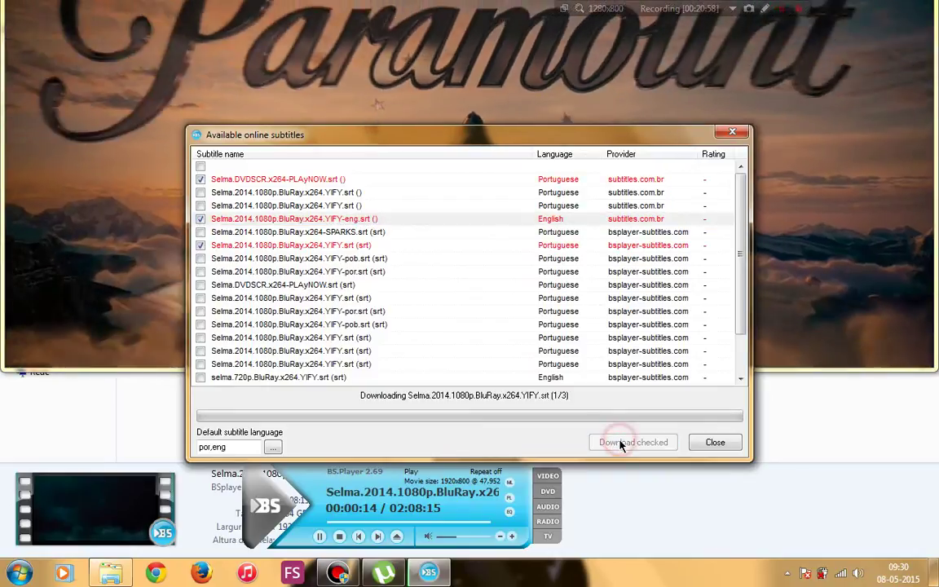
{"action": "left_click", "coordinate": [713, 442]}
Check the Portuguese subtitles at several points between about 32 minutes and 1 h 14 min of Selma, and close the player.
{"action": "left_click", "coordinate": [369, 521]}
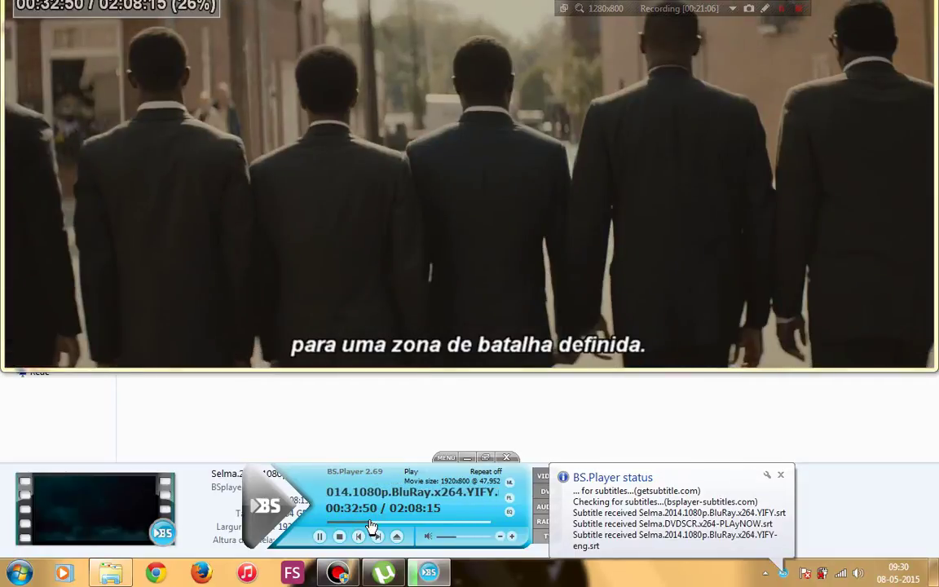
{"action": "left_click", "coordinate": [401, 522]}
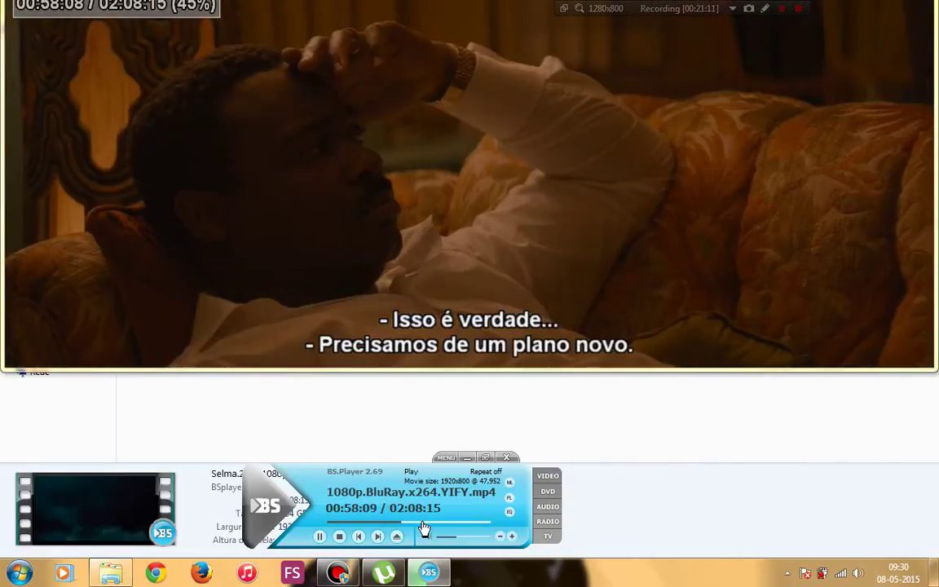
{"action": "left_click", "coordinate": [423, 522]}
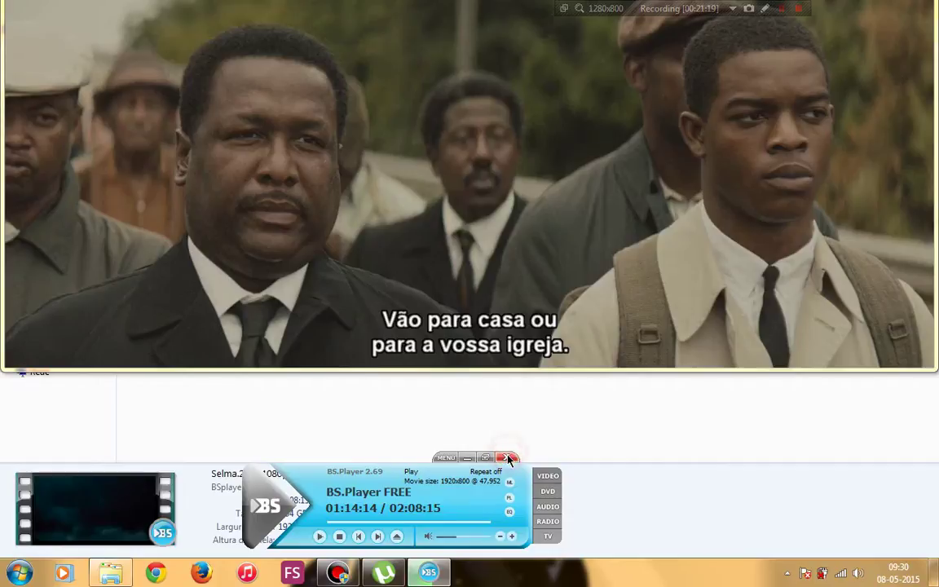
{"action": "left_click", "coordinate": [506, 457]}
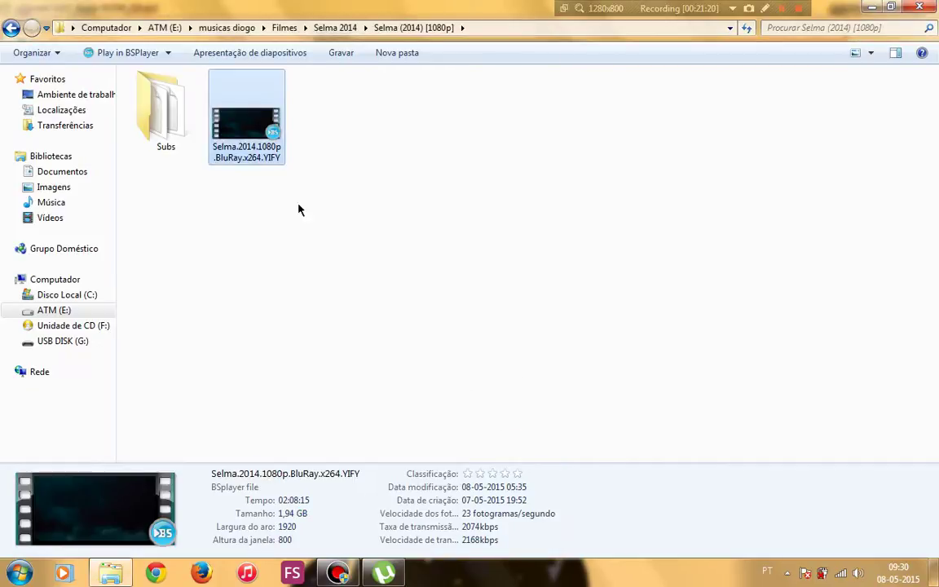
Move the three Selma .srt files from the Subs folder into the Selma (2014) [1080p] folder beside the movie.
{"action": "double_click", "coordinate": [169, 113]}
{"action": "left_click_drag", "start_coordinate": [287, 209], "coordinate": [213, 82]}
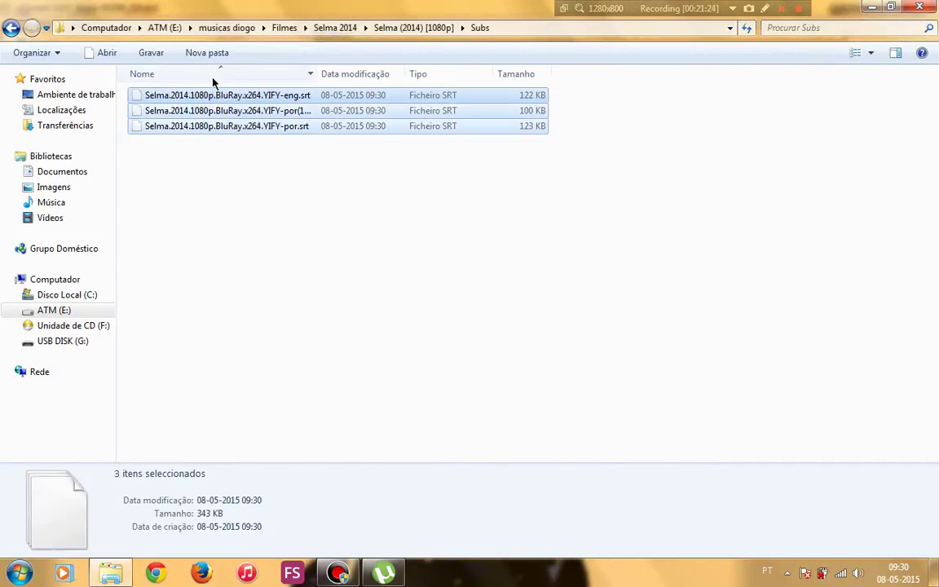
{"action": "key", "text": "BackSpace"}
{"action": "key", "text": "ctrl+v"}
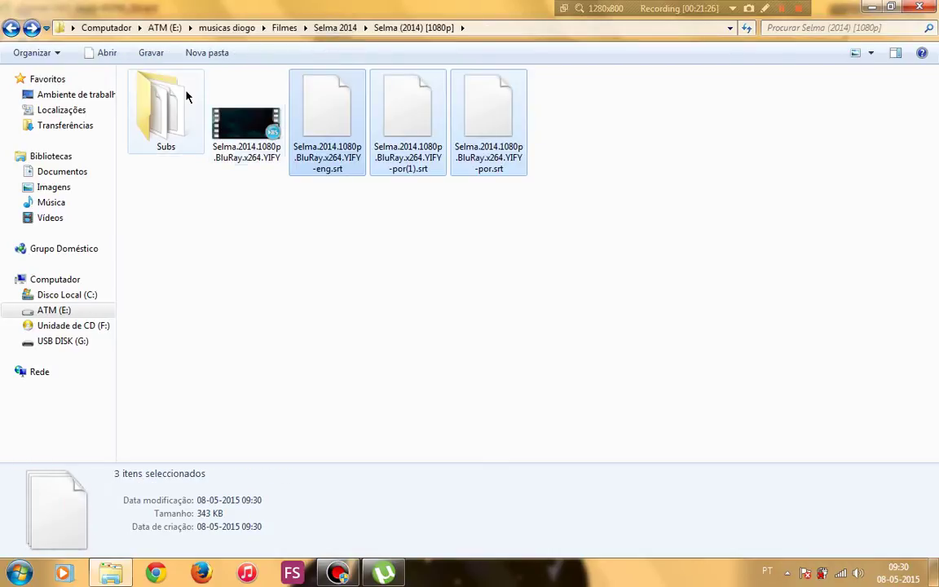
Delete the empty Subs folder from Selma (2014) [1080p] and go back up to Filmes.
{"action": "left_click", "coordinate": [186, 96]}
{"action": "key", "text": "Delete"}
{"action": "key", "text": "Return"}
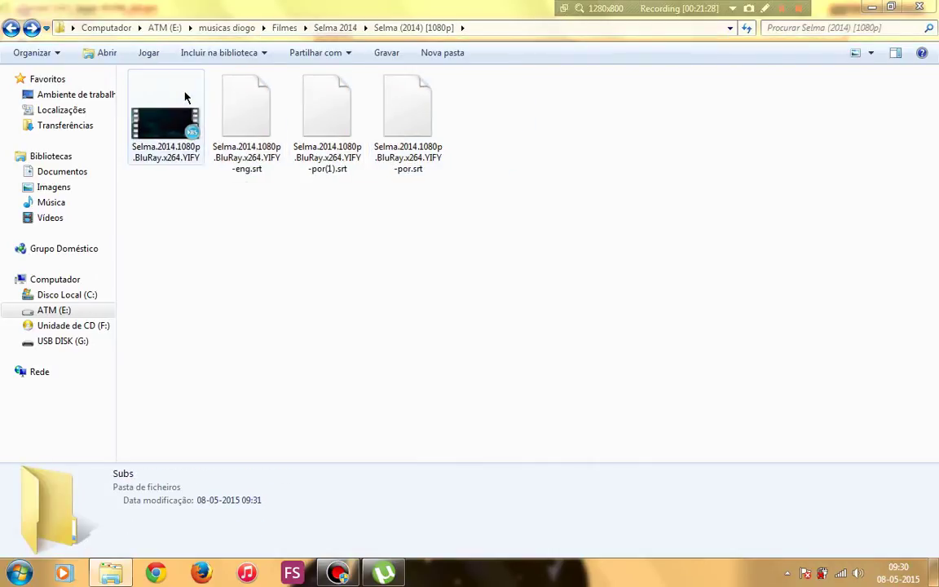
{"action": "key", "text": "BackSpace"}
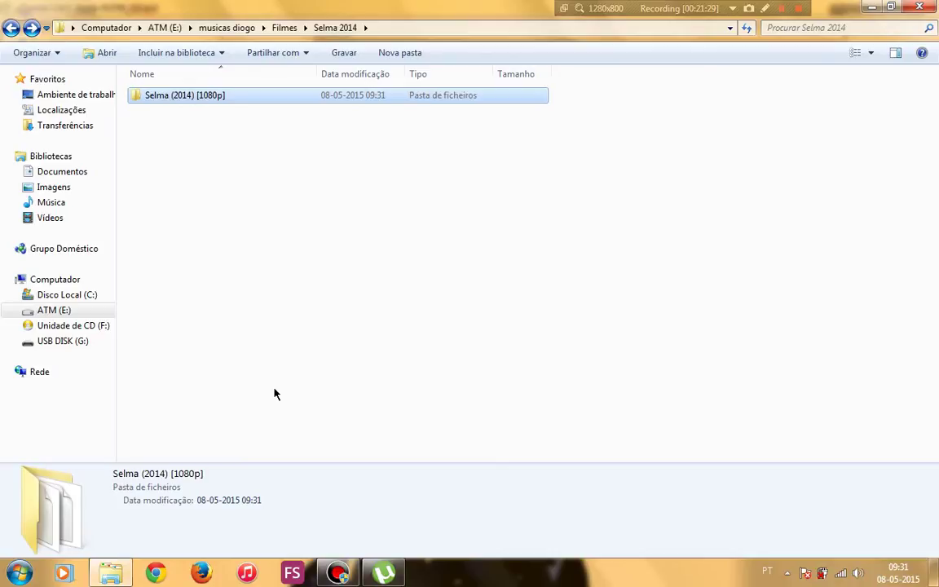
{"action": "key", "text": "BackSpace"}
Switch to µTorrent and remove the finished Seventh Son (2014) [1080p] torrent from the list.
{"action": "left_click", "coordinate": [382, 574]}
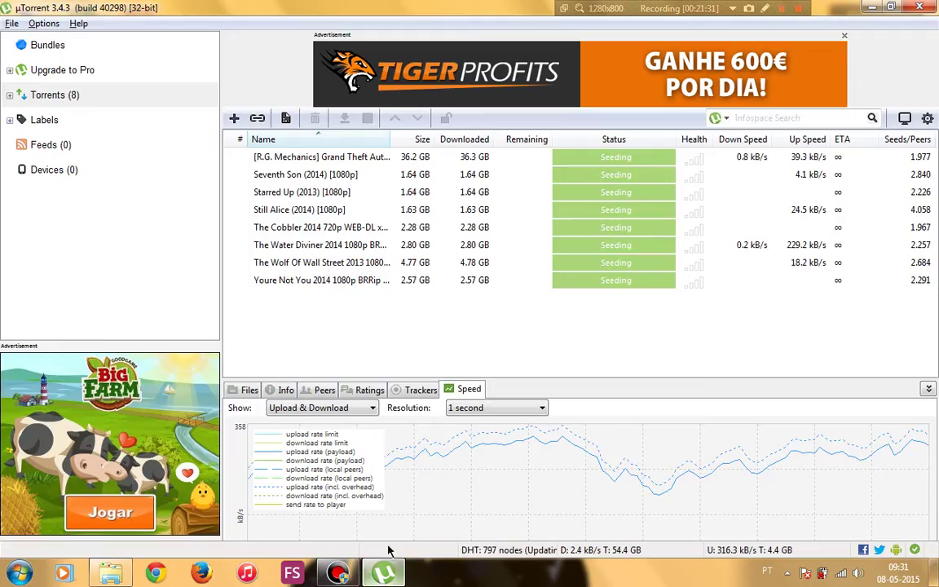
{"action": "left_click", "coordinate": [314, 174]}
{"action": "key", "text": "Delete"}
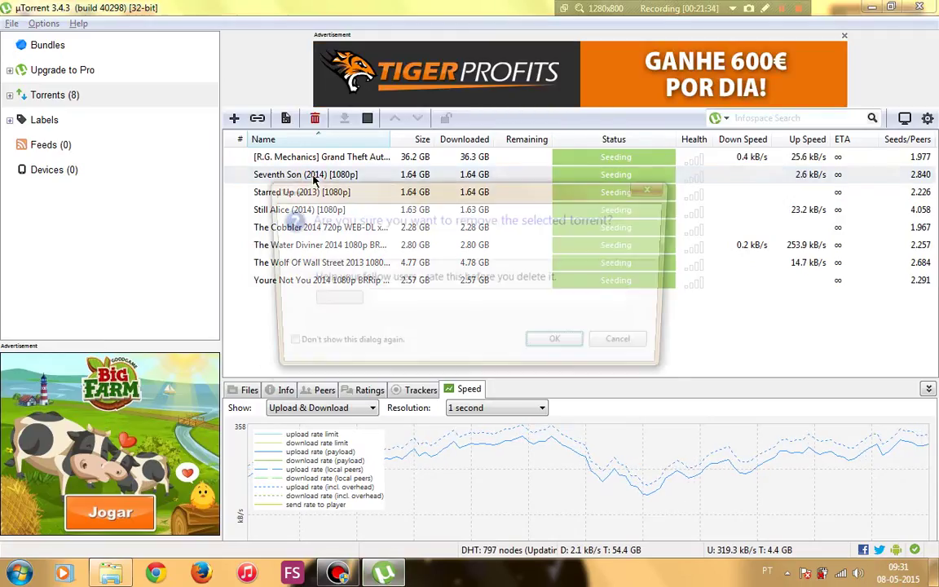
{"action": "key", "text": "Return"}
Return to Filmes, open the Seventh Son (2014) [1080p] folder inside Seventh Son 2014, and play the movie.
{"action": "key", "text": "alt+Tab"}
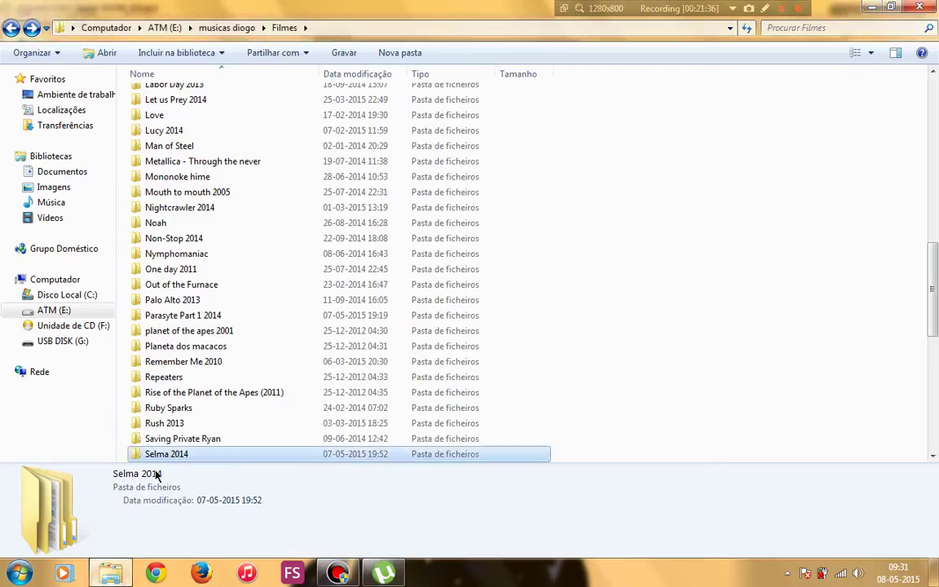
{"action": "type", "text": "seventh"}
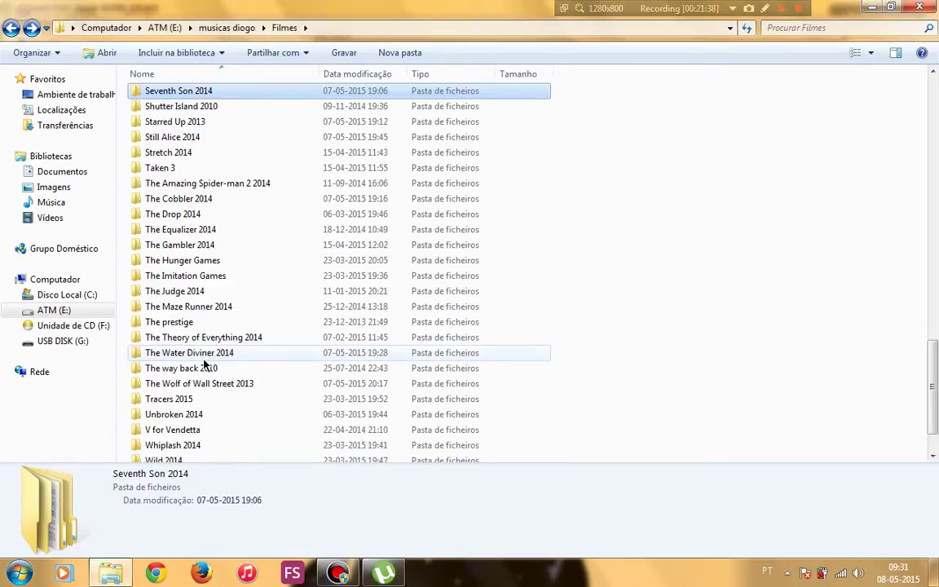
{"action": "key", "text": "Return"}
{"action": "key", "text": "Down"}
{"action": "key", "text": "Return"}
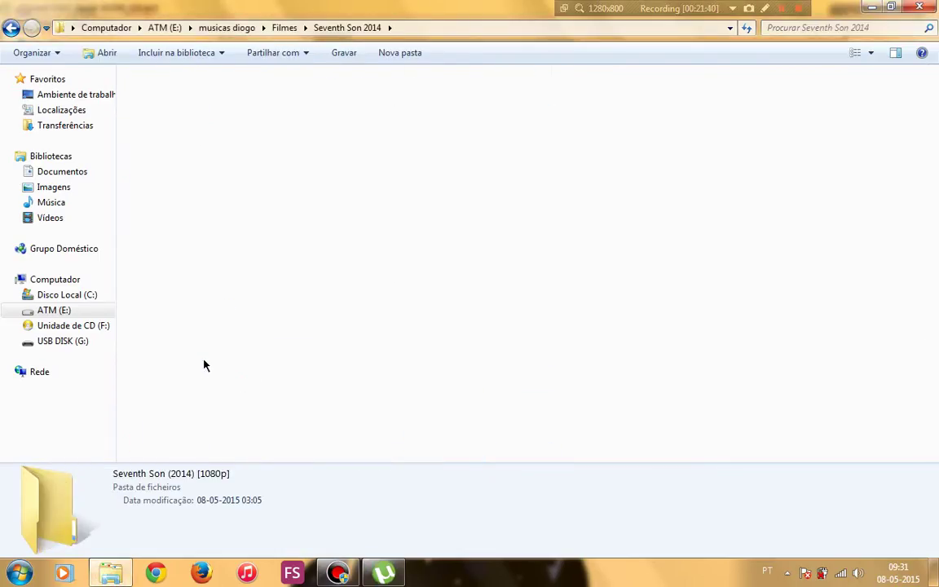
{"action": "key", "text": "Down"}
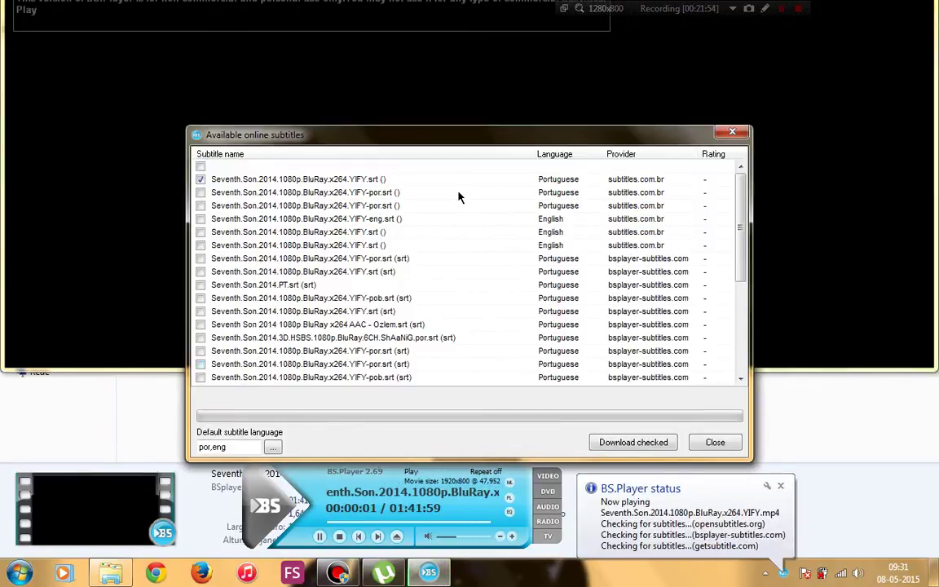
Check YIFY-eng.srt from subtitles.com.br and the first YIFY-por.srt from bsplayer-subtitles.com for download, alongside the subtitle already checked.
{"action": "left_click", "coordinate": [346, 218]}
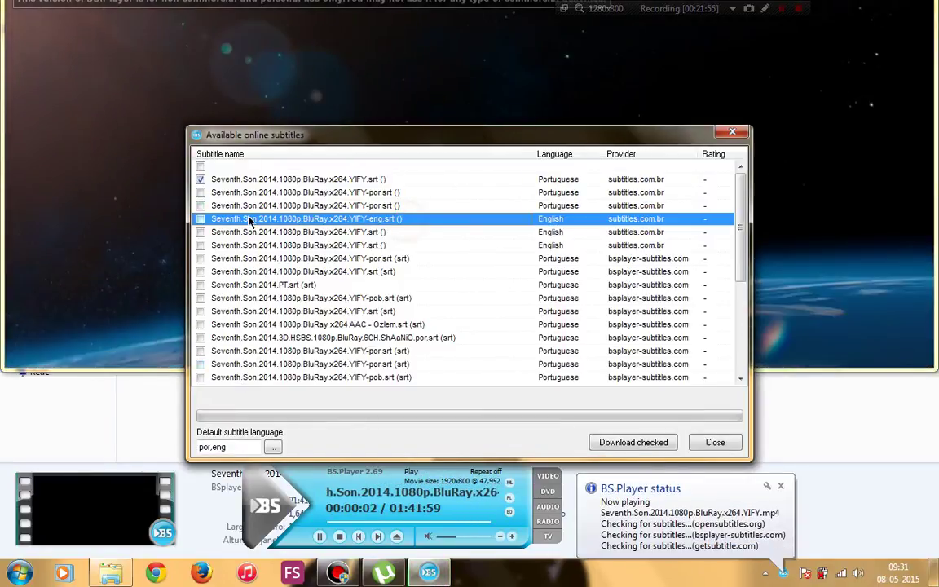
{"action": "left_click", "coordinate": [201, 218]}
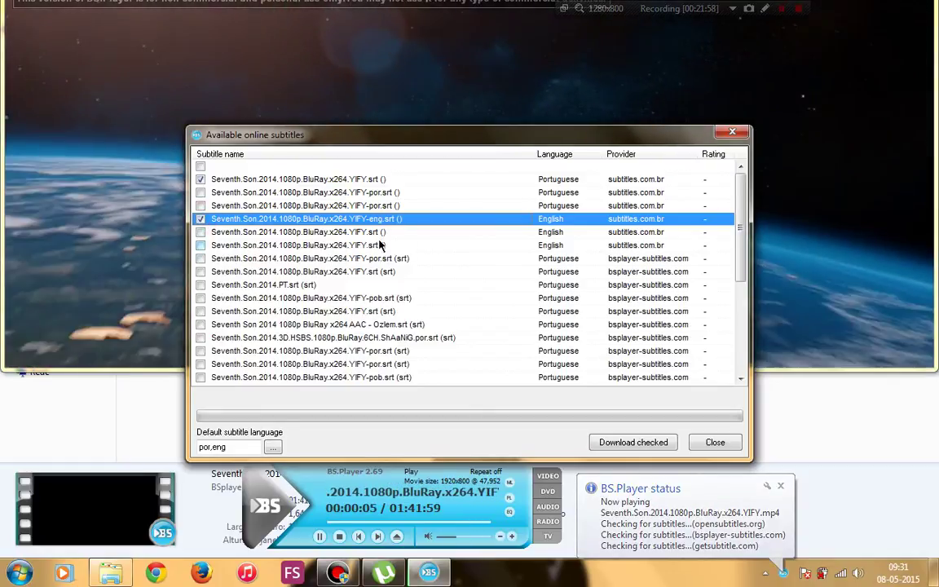
{"action": "left_click", "coordinate": [522, 259]}
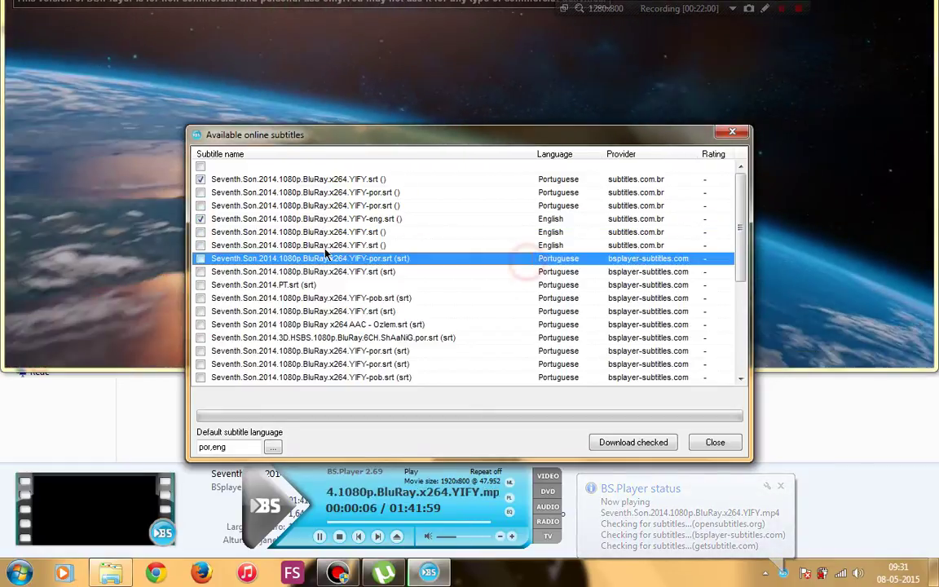
{"action": "left_click", "coordinate": [201, 258]}
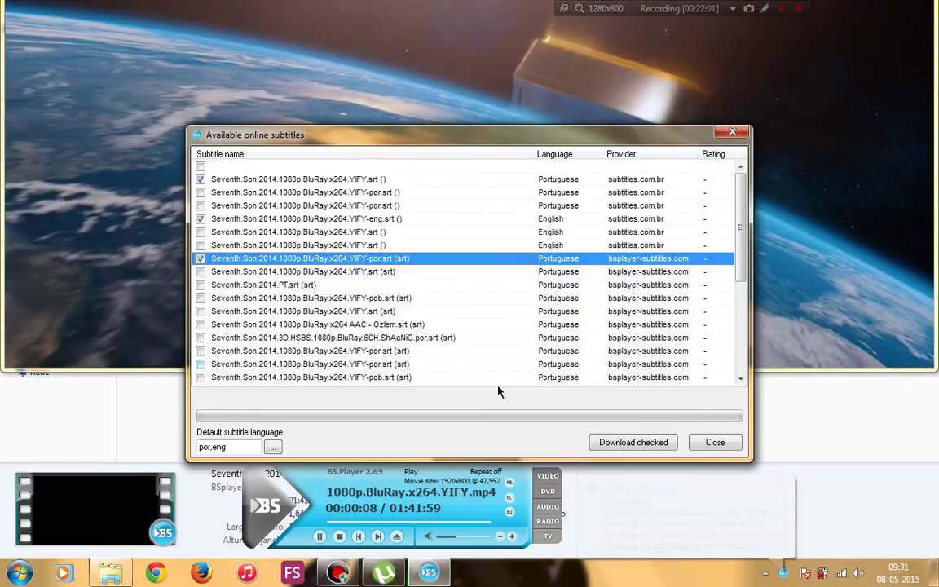
{"action": "left_click", "coordinate": [615, 440]}
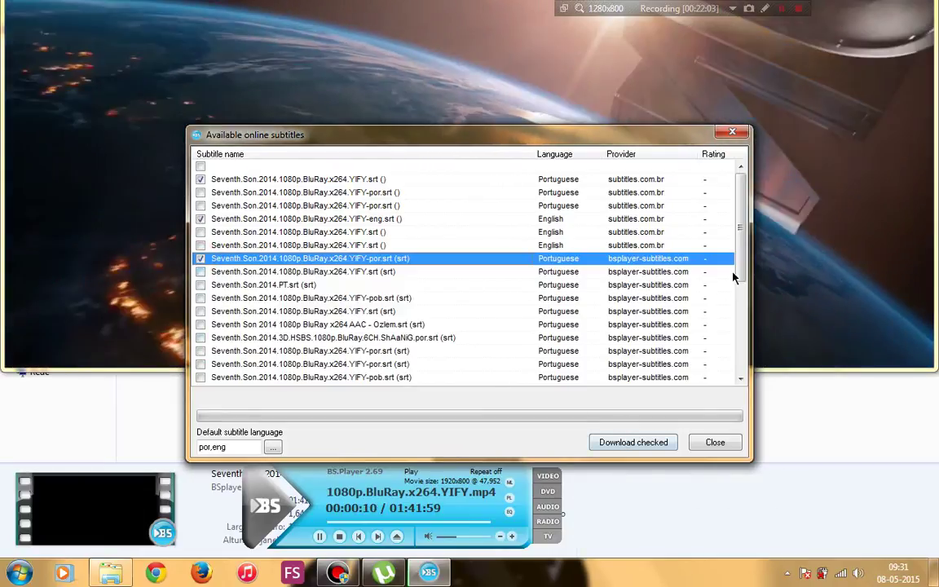
Add Spanish, Castilian (spa) to the default subtitle languages and accept the language list.
{"action": "left_click_drag", "start_coordinate": [737, 269], "coordinate": [738, 362]}
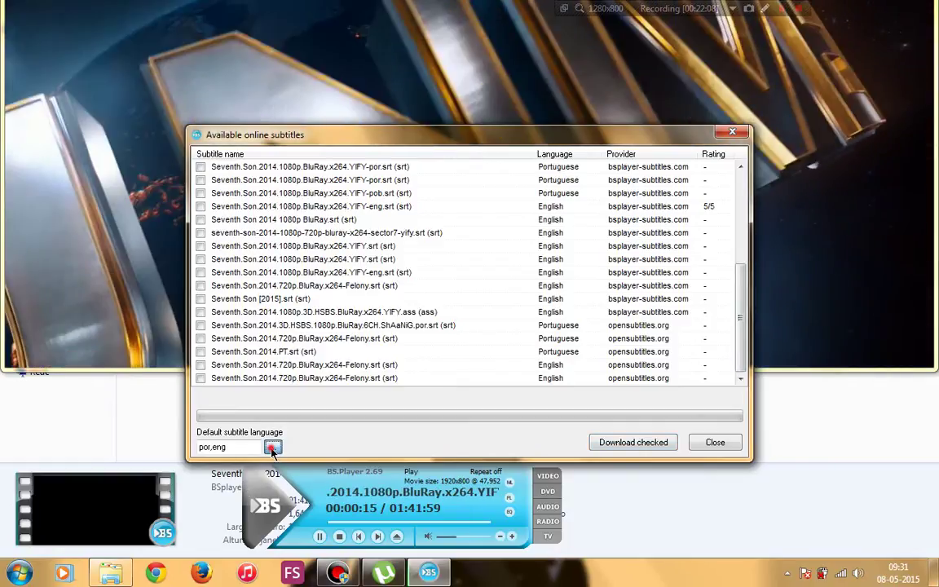
{"action": "left_click", "coordinate": [272, 448]}
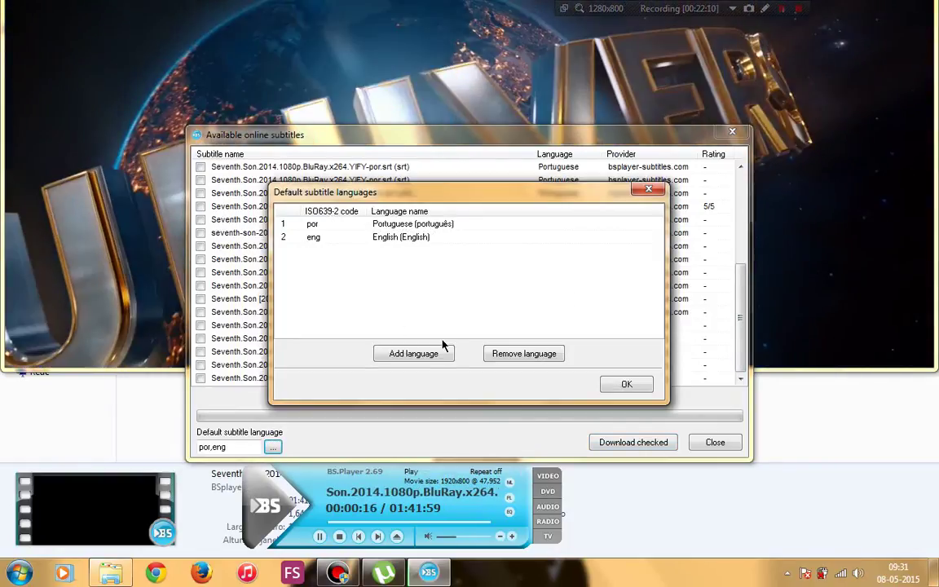
{"action": "left_click", "coordinate": [431, 354]}
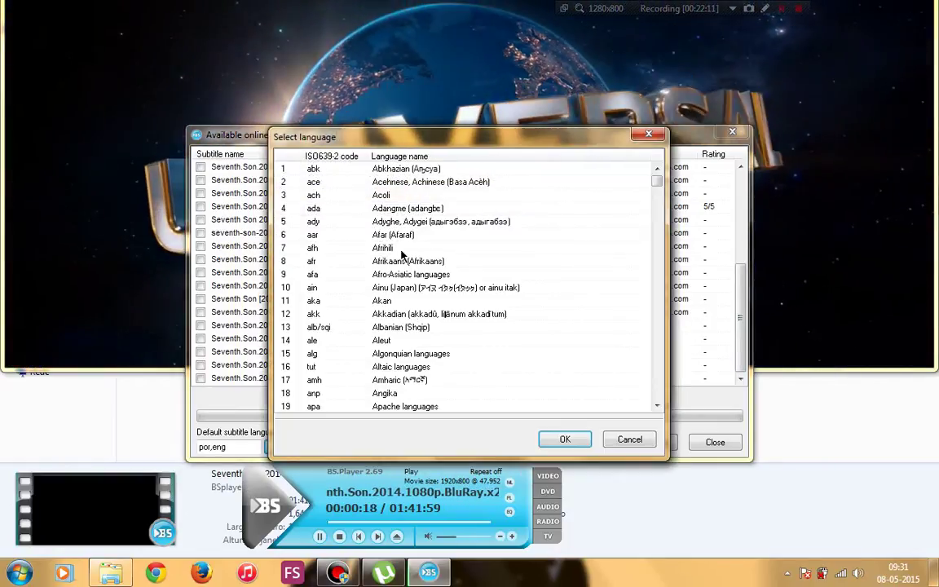
{"action": "left_click", "coordinate": [392, 274]}
{"action": "type", "text": "gsw"}
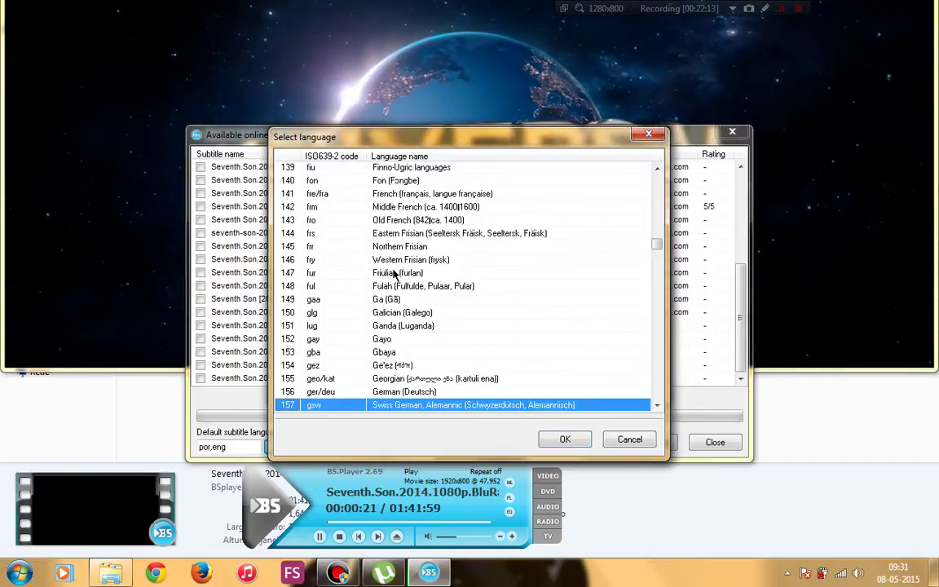
{"action": "type", "text": "spa"}
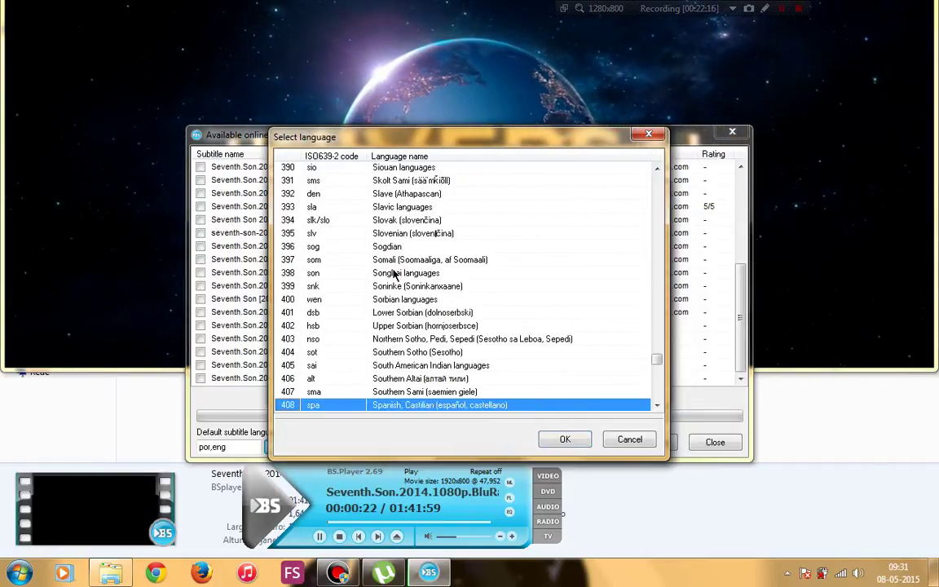
{"action": "key", "text": "Down"}
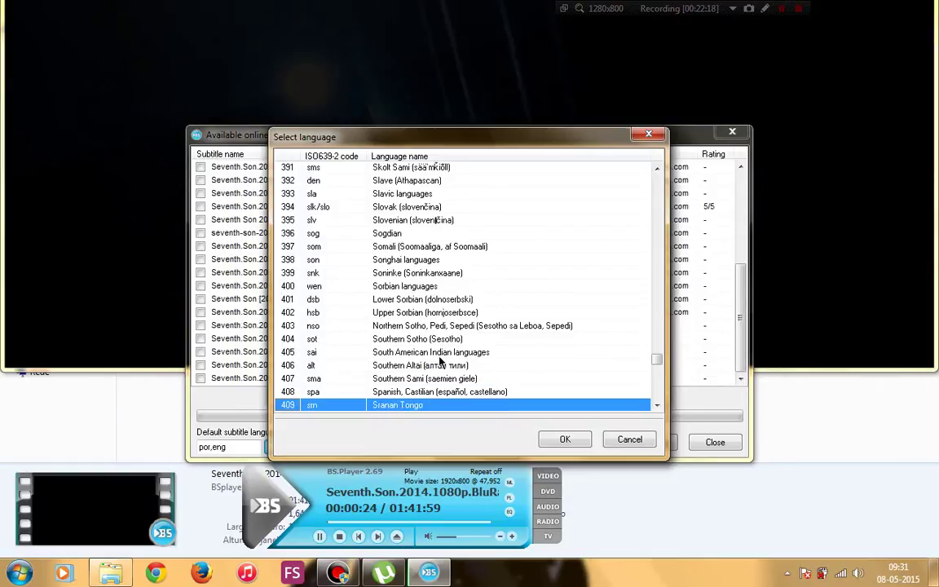
{"action": "key", "text": "Down"}
{"action": "key", "text": "Up"}
{"action": "key", "text": "Up"}
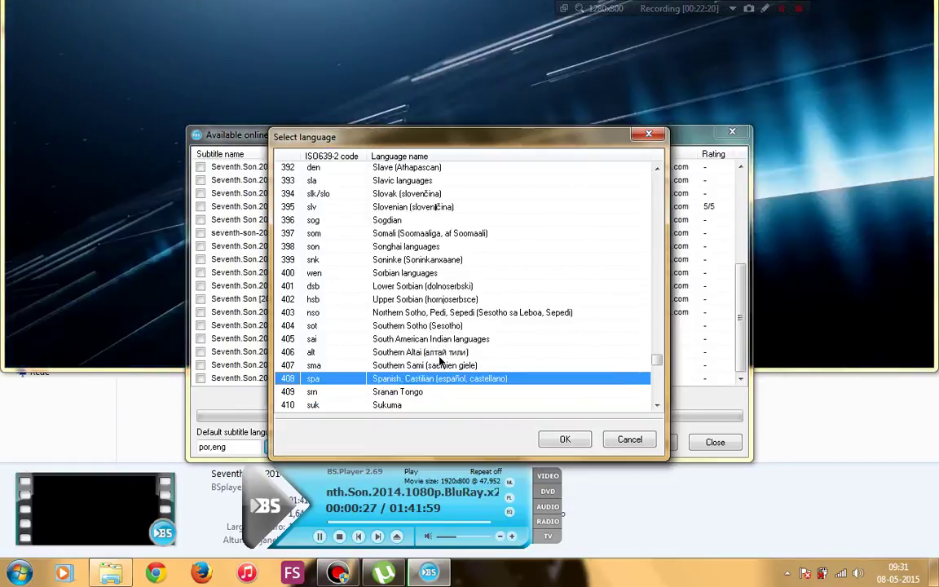
{"action": "left_click", "coordinate": [564, 439]}
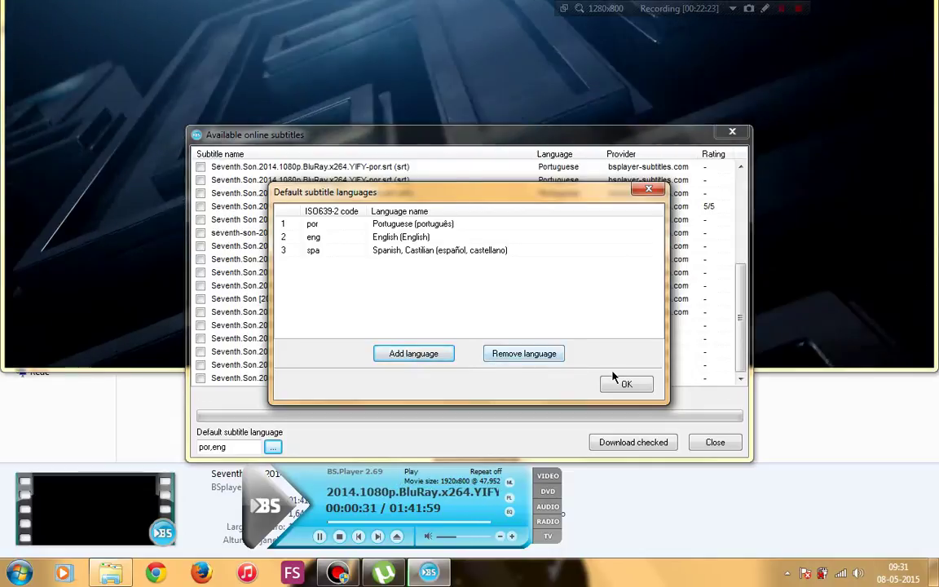
{"action": "left_click", "coordinate": [627, 384]}
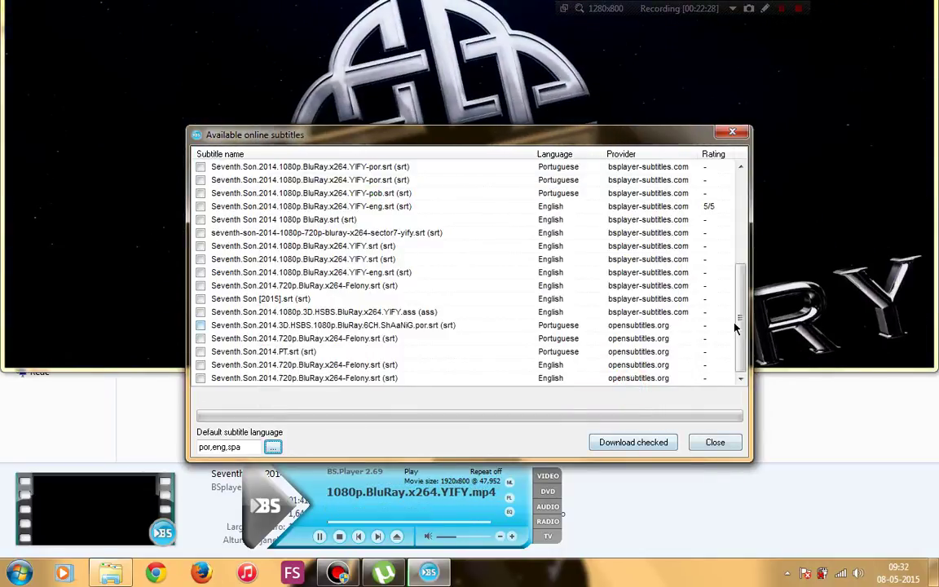
Download the three checked Seventh Son subtitles and close the list of available online subtitles.
{"action": "left_click_drag", "start_coordinate": [737, 327], "coordinate": [738, 184]}
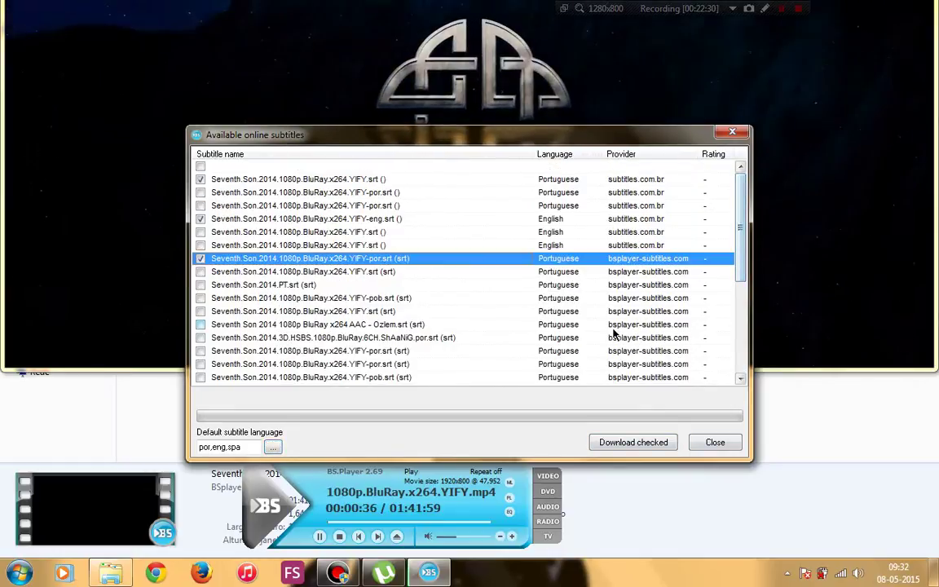
{"action": "left_click", "coordinate": [603, 446]}
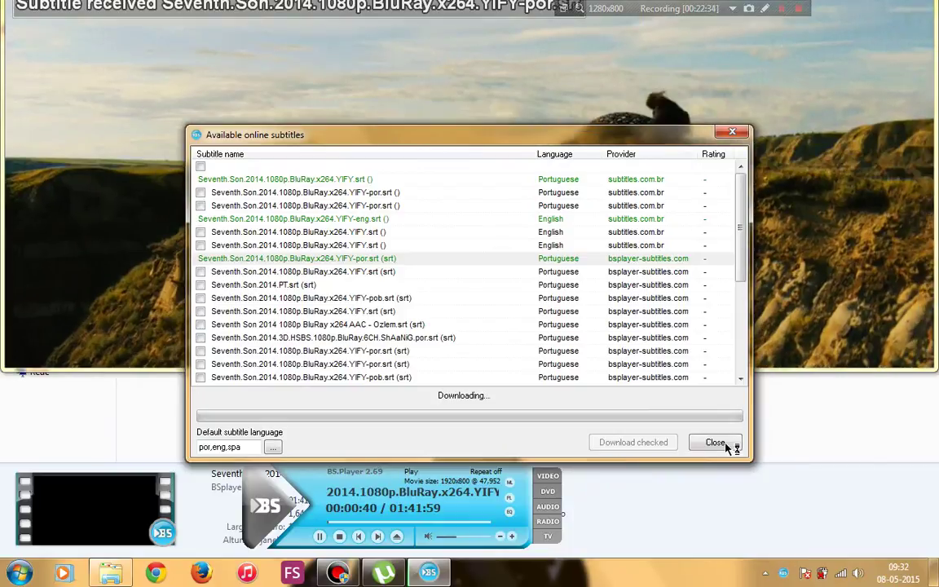
{"action": "left_click", "coordinate": [715, 442]}
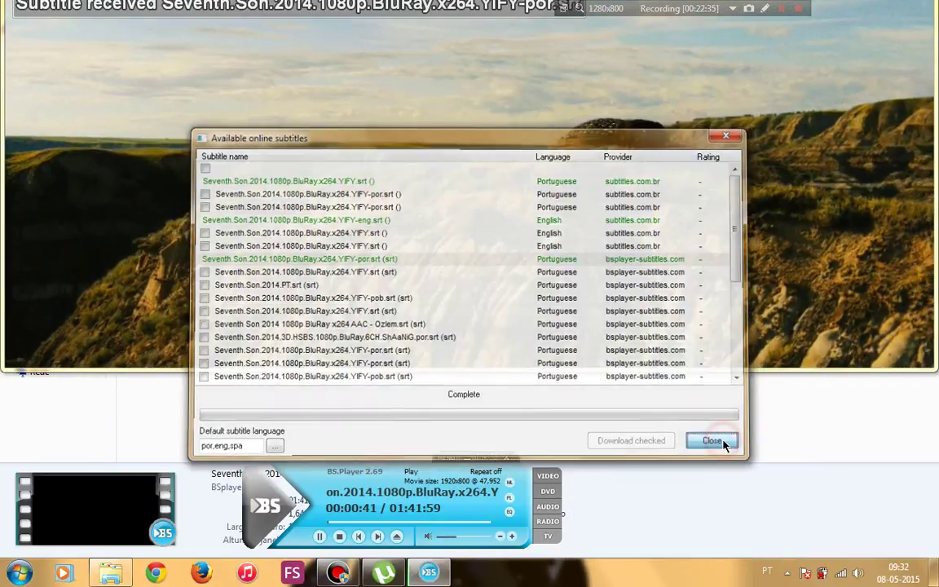
Check the subtitles at points up to about 1 h 2 min of Seventh Son, and close the player.
{"action": "left_click", "coordinate": [375, 523]}
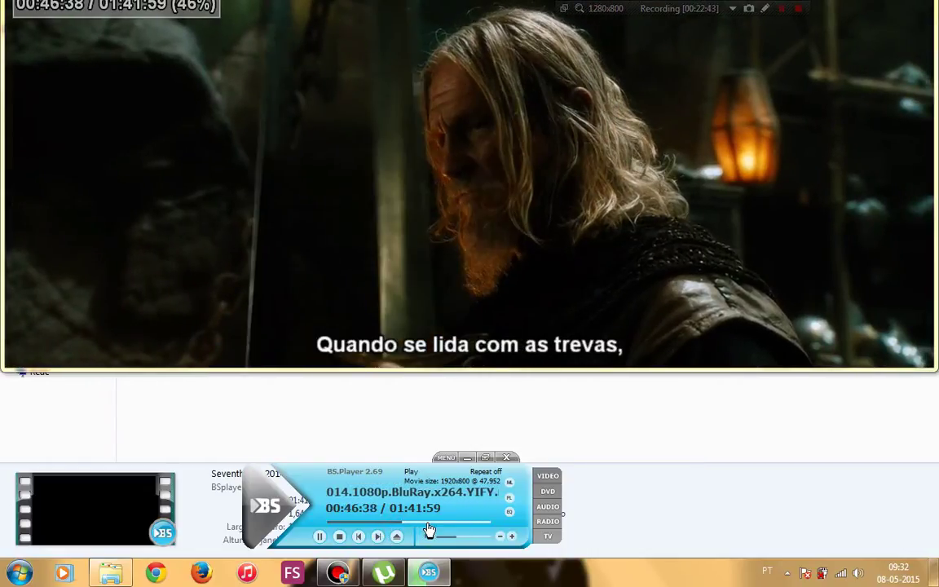
{"action": "left_click", "coordinate": [429, 524]}
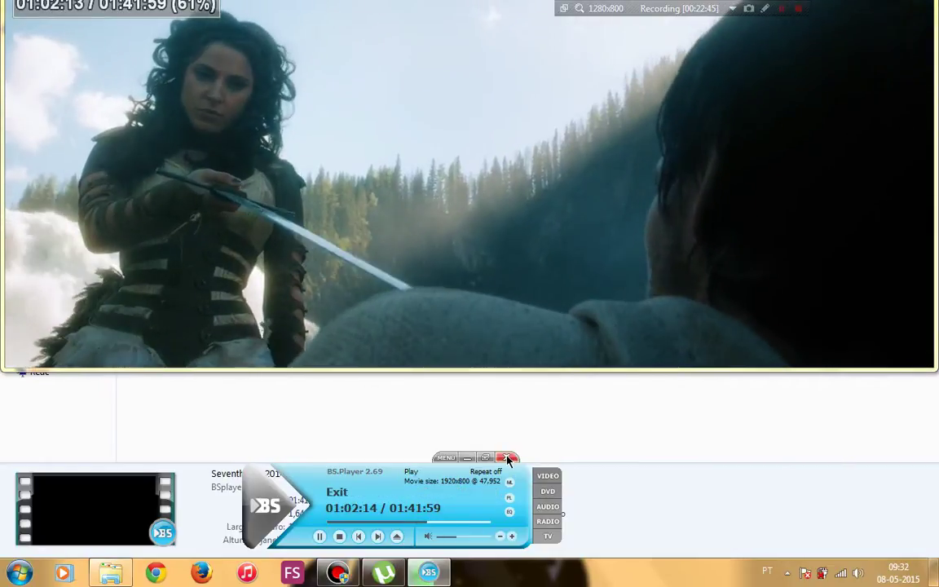
{"action": "left_click", "coordinate": [507, 459]}
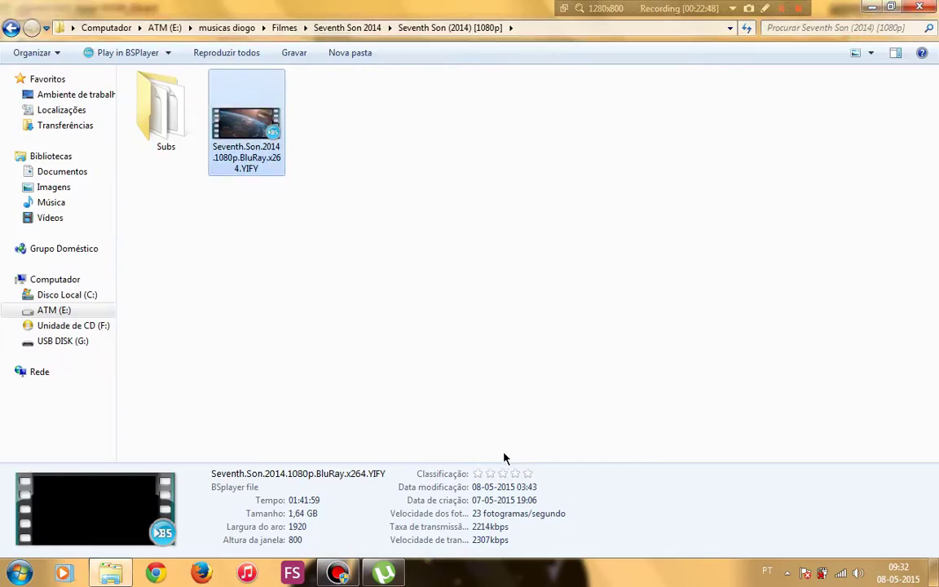
Move the three Seventh Son subtitle files out of the Subs folder into the movie's own folder.
{"action": "double_click", "coordinate": [167, 120]}
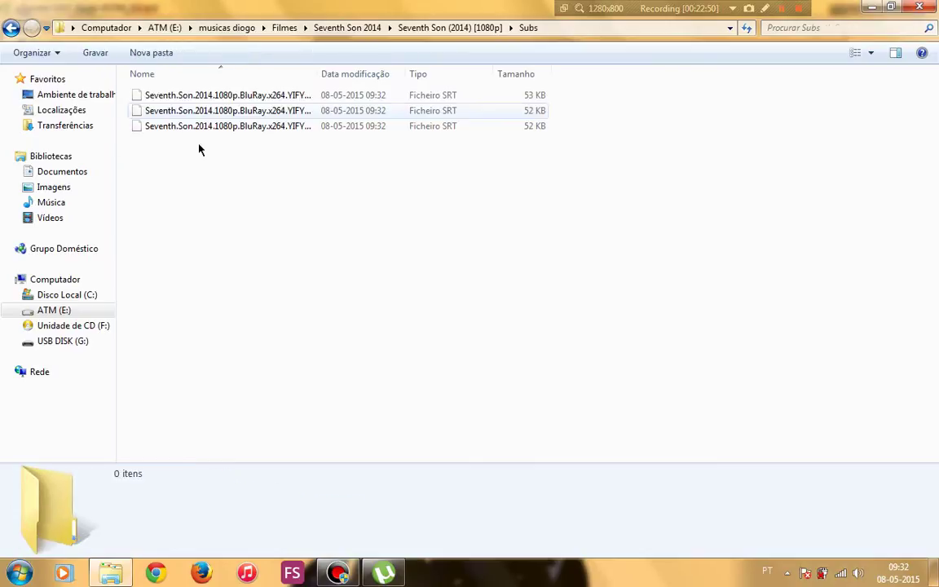
{"action": "left_click_drag", "start_coordinate": [261, 193], "coordinate": [168, 82]}
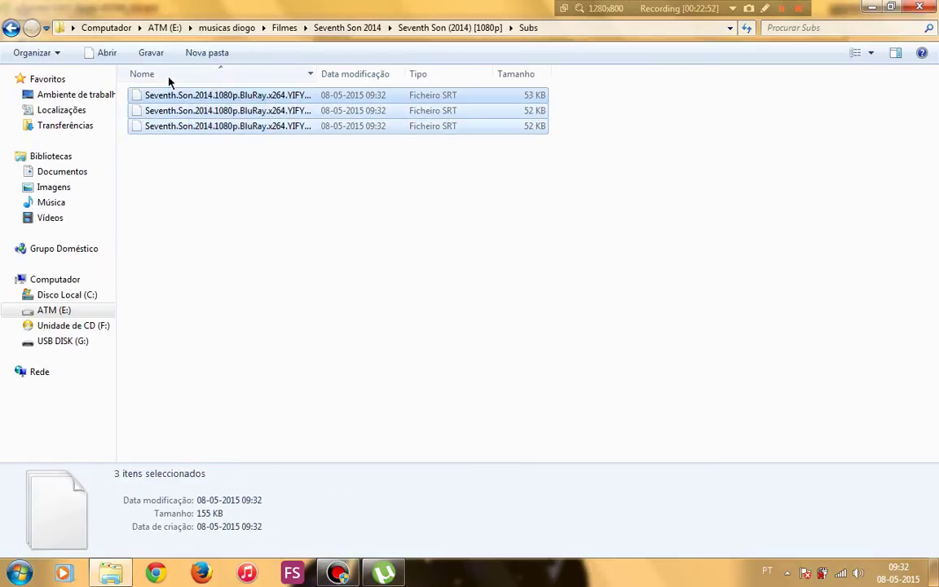
{"action": "key", "text": "BackSpace"}
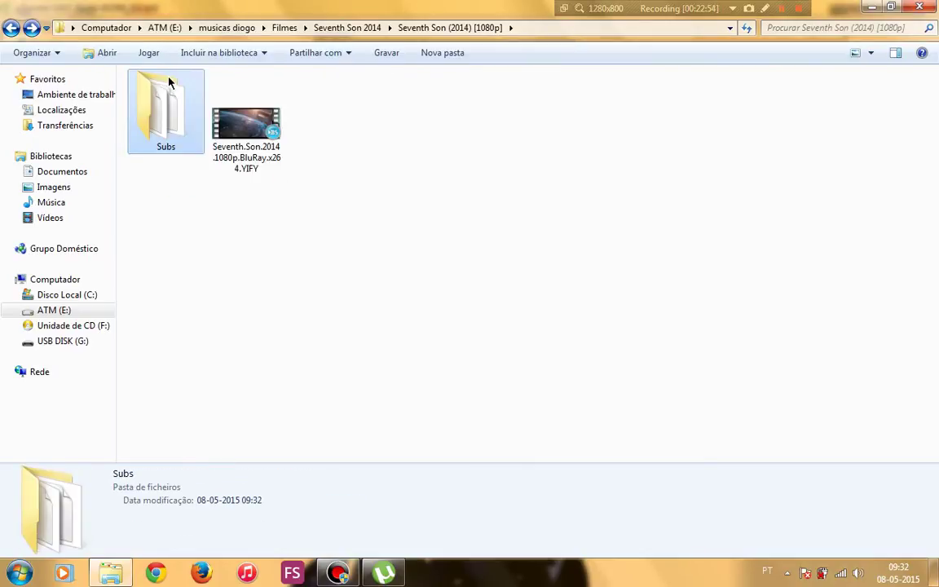
{"action": "key", "text": "ctrl+v"}
Delete the Subs folder beside the Seventh Son movie and return to the Filmes folder.
{"action": "left_click", "coordinate": [169, 98]}
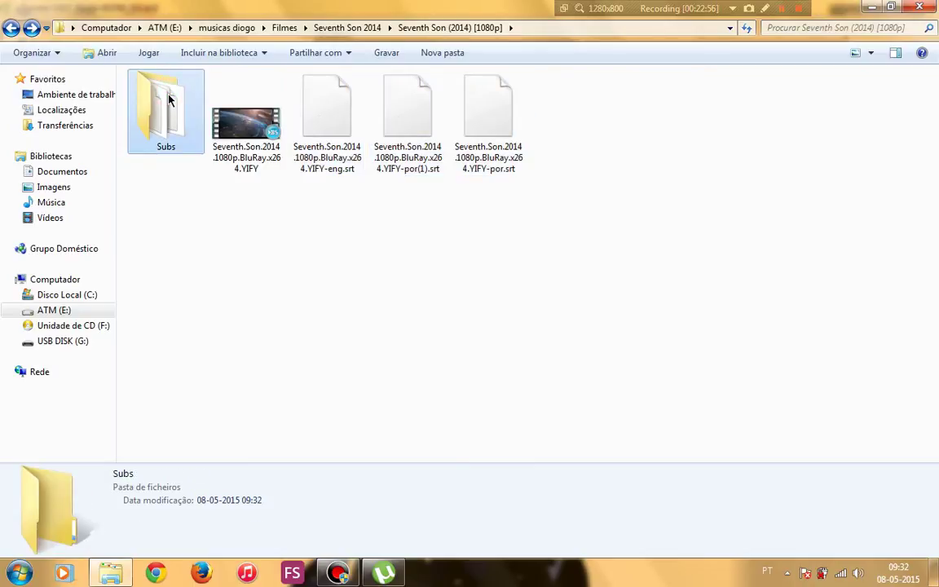
{"action": "key", "text": "Delete"}
{"action": "key", "text": "Return"}
{"action": "key", "text": "BackSpace"}
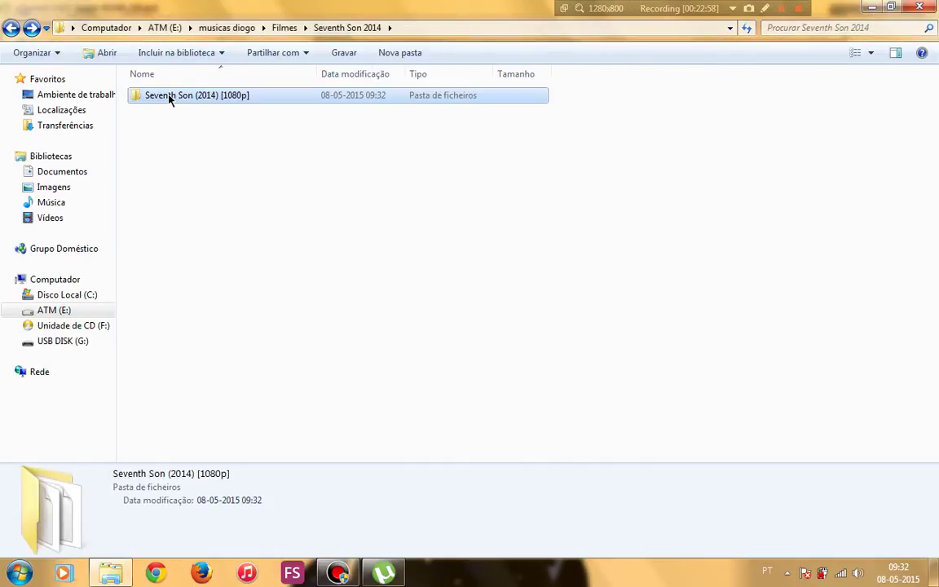
{"action": "key", "text": "BackSpace"}
Switch to µTorrent and remove the Starred Up (2013) [1080p] torrent.
{"action": "key", "text": "alt+Tab"}
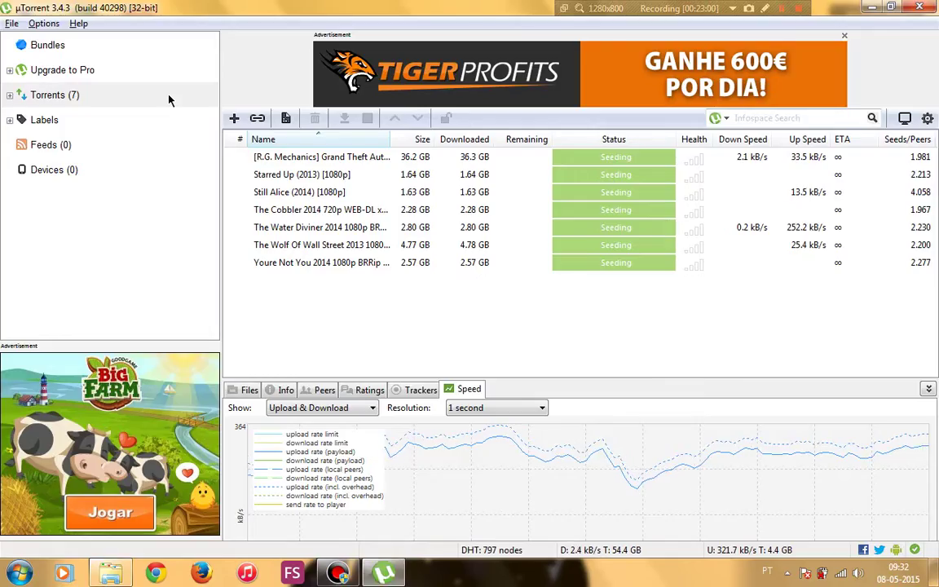
{"action": "left_click", "coordinate": [266, 180]}
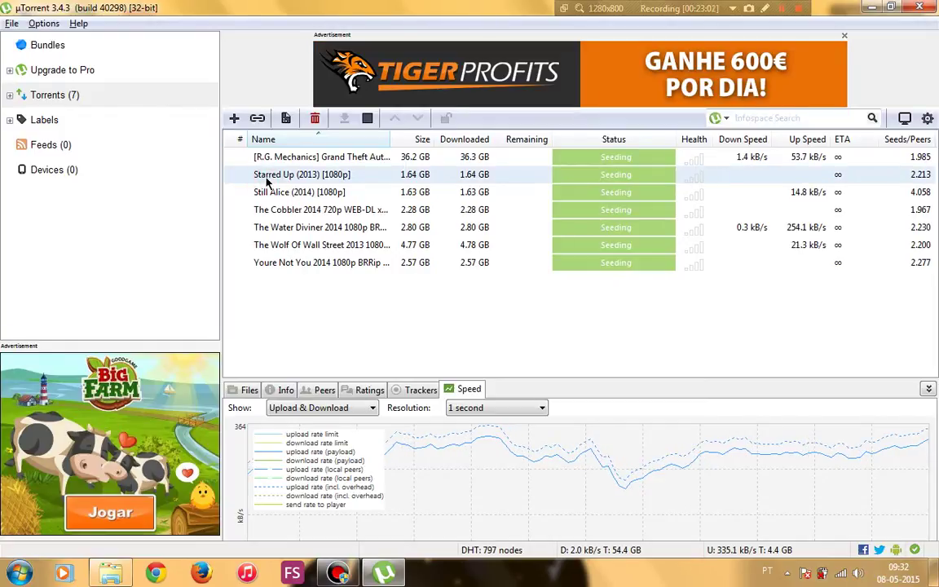
{"action": "key", "text": "Delete"}
{"action": "key", "text": "Return"}
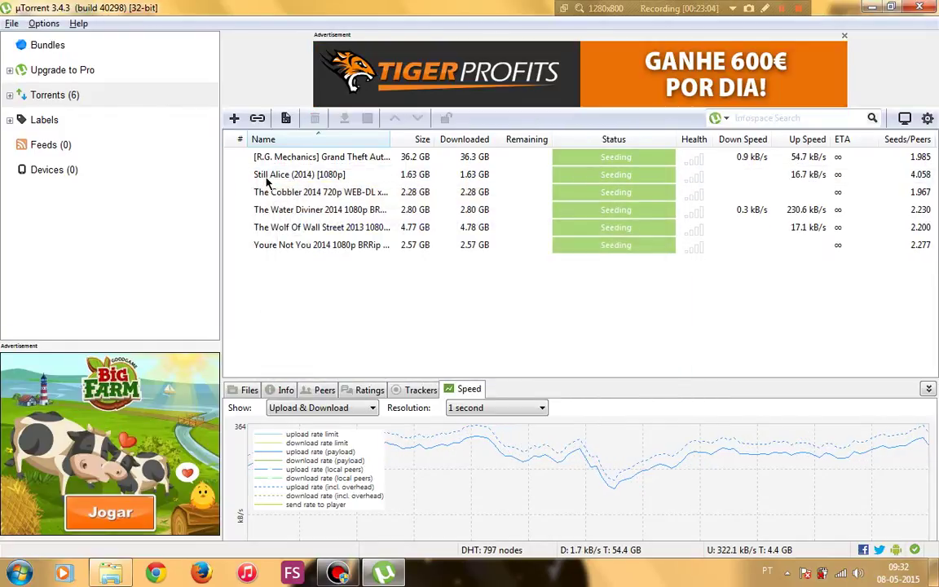
In Windows Explorer, open the Starred Up (2013) [1080p] folder inside Starred Up 2013 and play its movie in BS.Player.
{"action": "key", "text": "alt+Tab"}
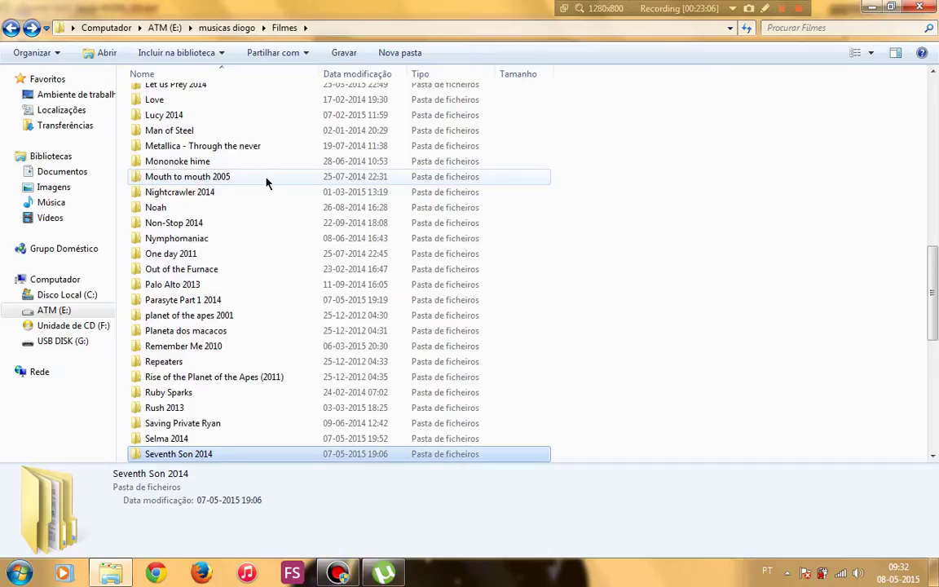
{"action": "type", "text": "st"}
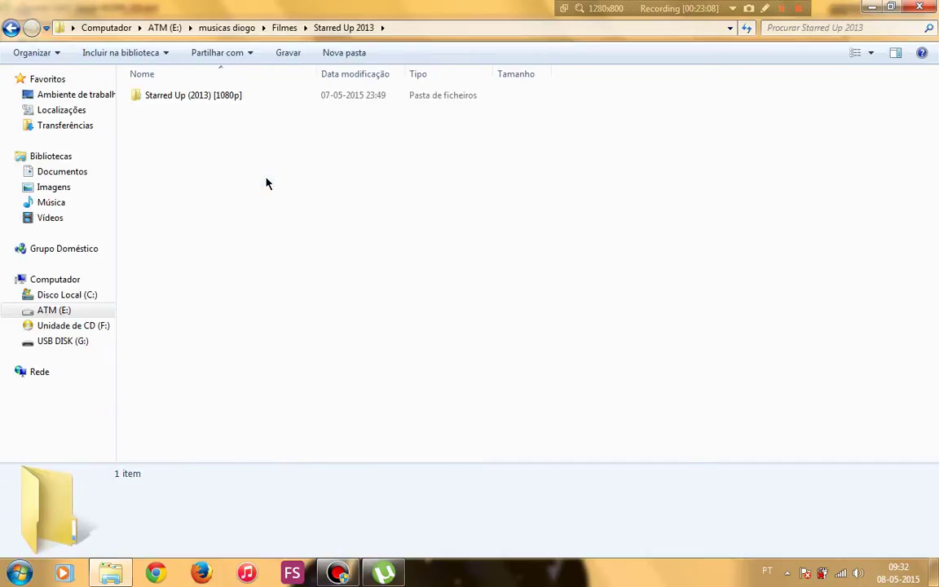
{"action": "key", "text": "Down"}
{"action": "key", "text": "Return"}
{"action": "key", "text": "Down"}
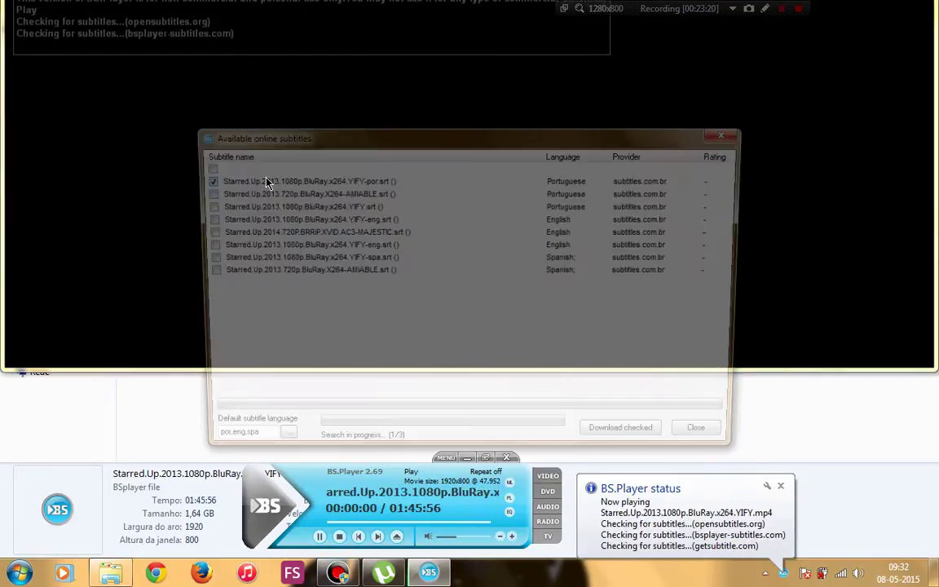
Download Starred Up's YIFY-por, first YIFY-eng and YIFY-spa subtitles from subtitles.com.br plus YIFY-pob from bsplayer-subtitles.com, and close the list.
{"action": "left_click", "coordinate": [439, 219]}
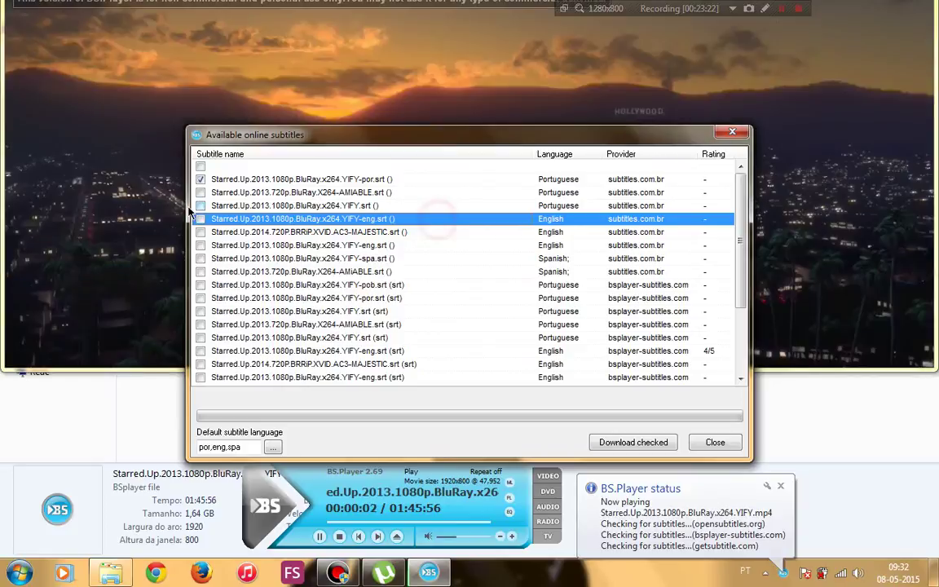
{"action": "left_click", "coordinate": [200, 219]}
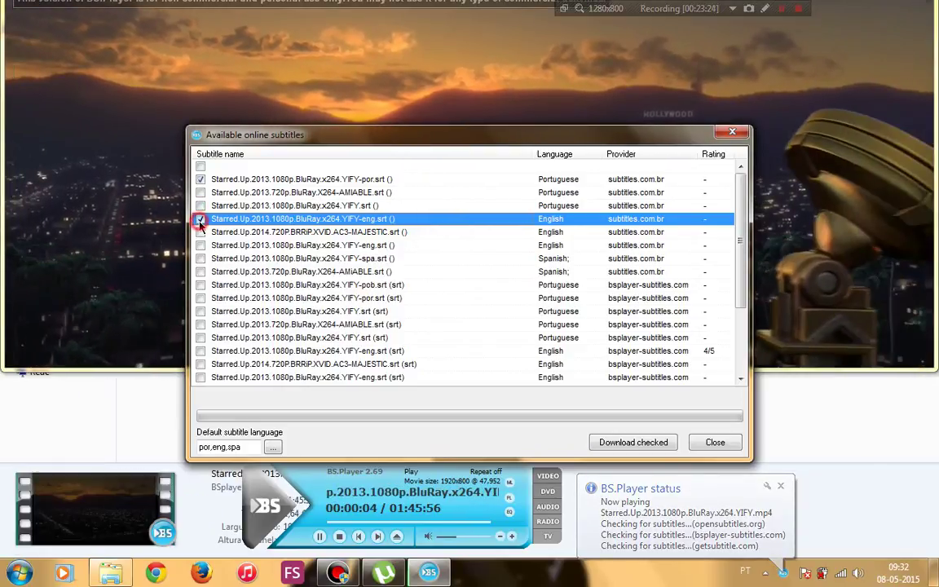
{"action": "left_click", "coordinate": [275, 259]}
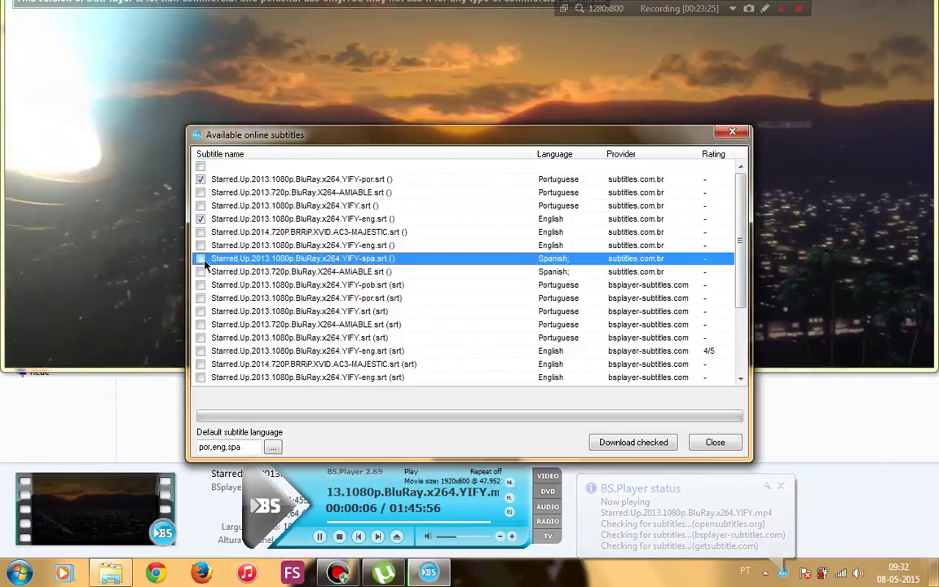
{"action": "left_click", "coordinate": [200, 258]}
{"action": "left_click", "coordinate": [202, 285]}
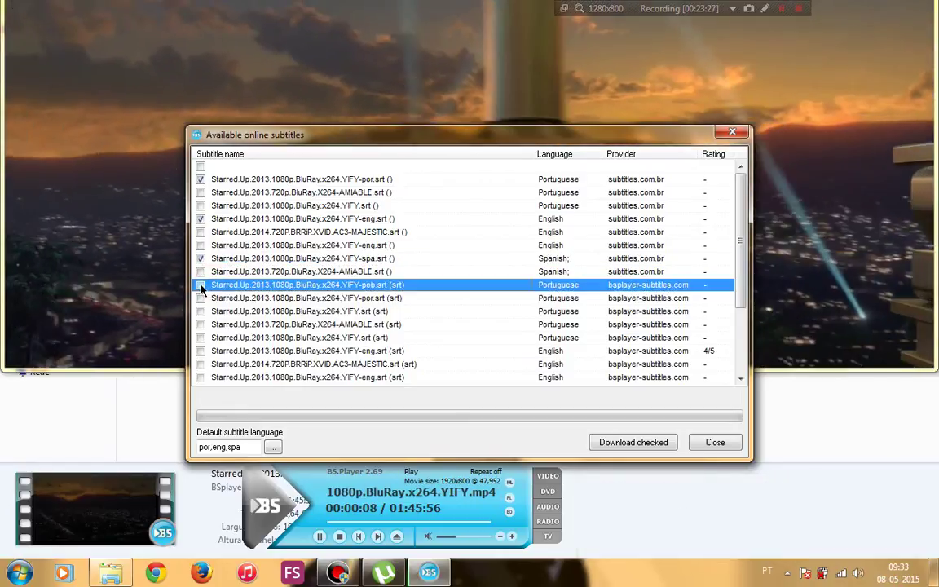
{"action": "left_click", "coordinate": [200, 286]}
{"action": "left_click", "coordinate": [634, 442]}
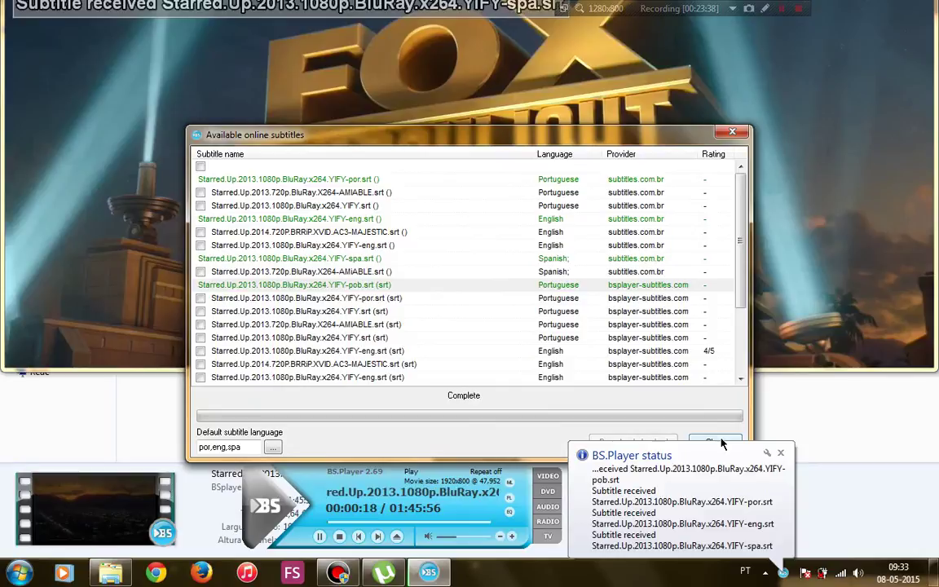
{"action": "left_click", "coordinate": [720, 443]}
Check the subtitles at about 1 h 2 min of Starred Up, and close the player.
{"action": "left_click", "coordinate": [378, 522]}
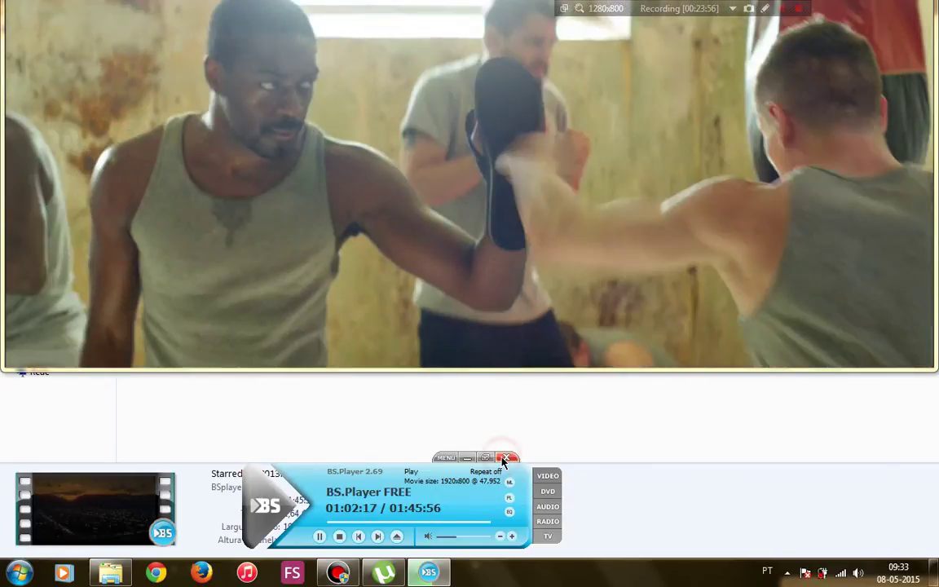
{"action": "left_click", "coordinate": [504, 458]}
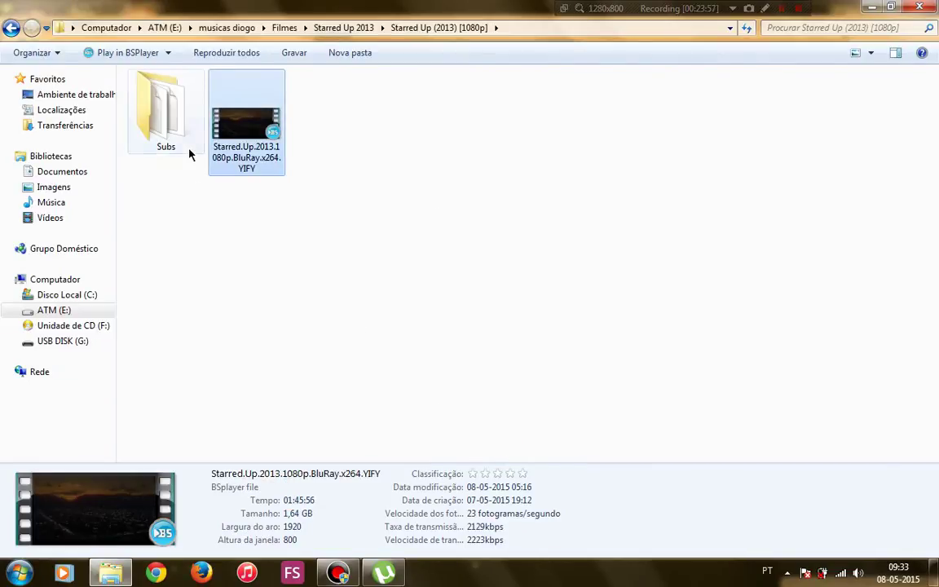
Move the four Starred Up subtitle files from the Subs folder into the movie's own folder.
{"action": "double_click", "coordinate": [166, 122]}
{"action": "left_click_drag", "start_coordinate": [253, 168], "coordinate": [189, 90]}
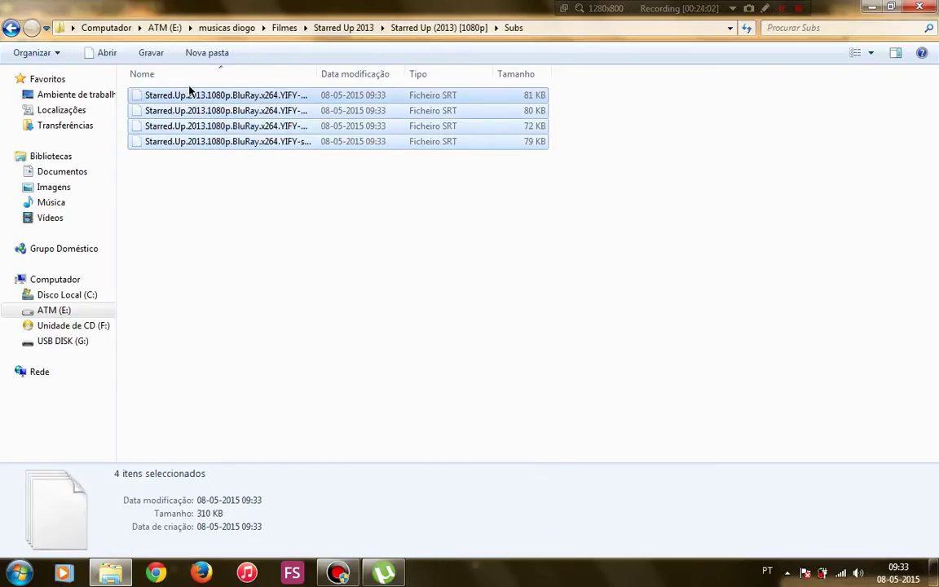
{"action": "key", "text": "BackSpace"}
{"action": "key", "text": "ctrl+v"}
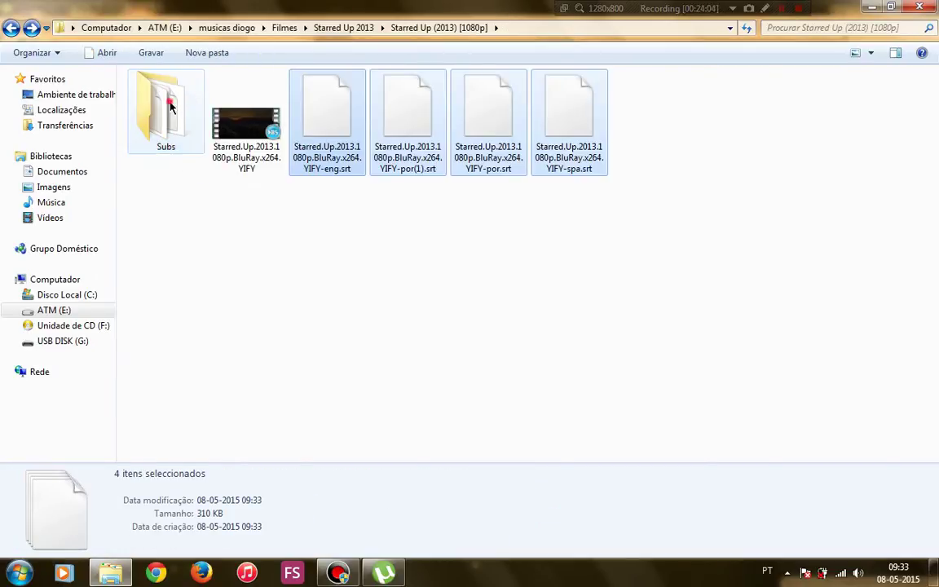
Delete the Subs folder beside the Starred Up movie and go back up to the Filmes folder.
{"action": "key", "text": "Delete"}
{"action": "key", "text": "Return"}
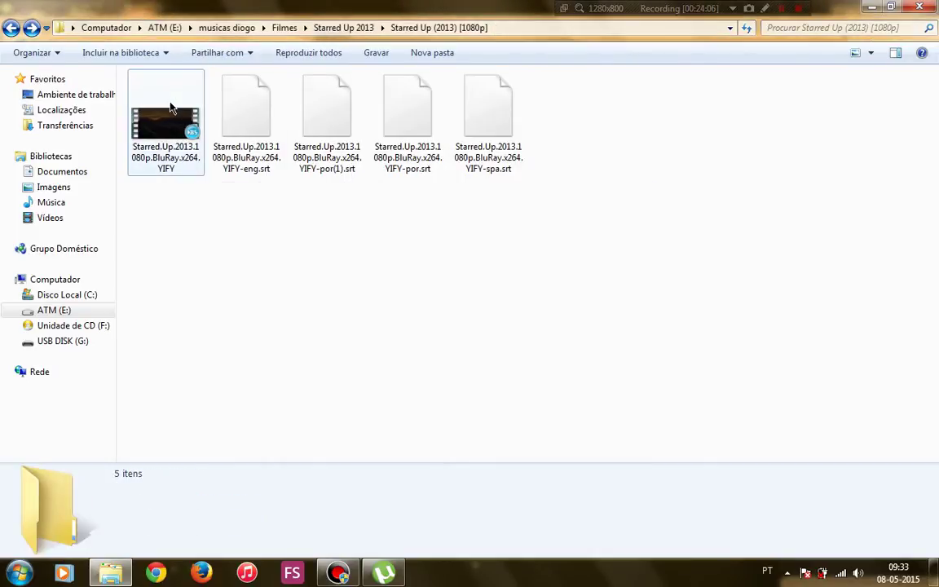
{"action": "key", "text": "BackSpace"}
{"action": "key", "text": "BackSpace"}
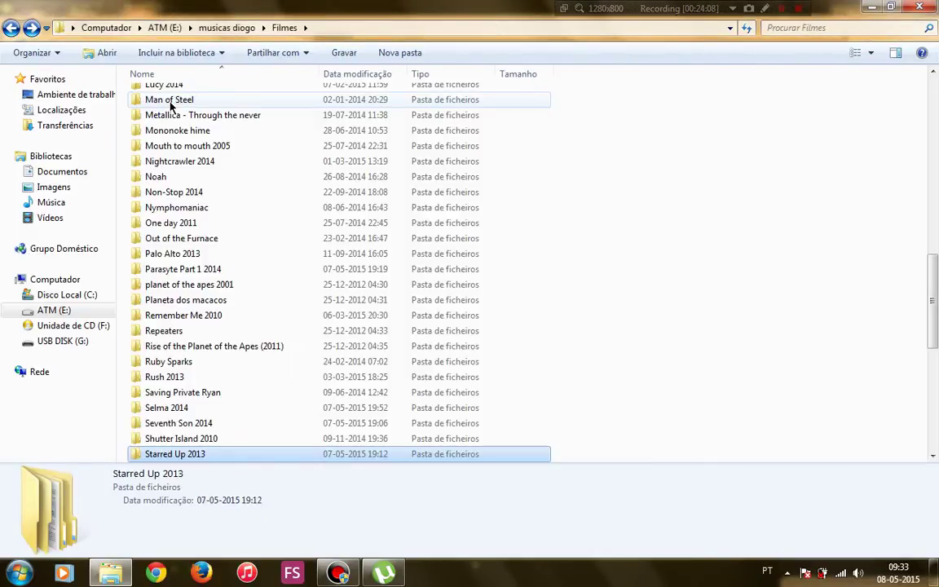
Switch to µTorrent and remove the Still Alice (2014) [1080p] torrent.
{"action": "key", "text": "alt+Tab"}
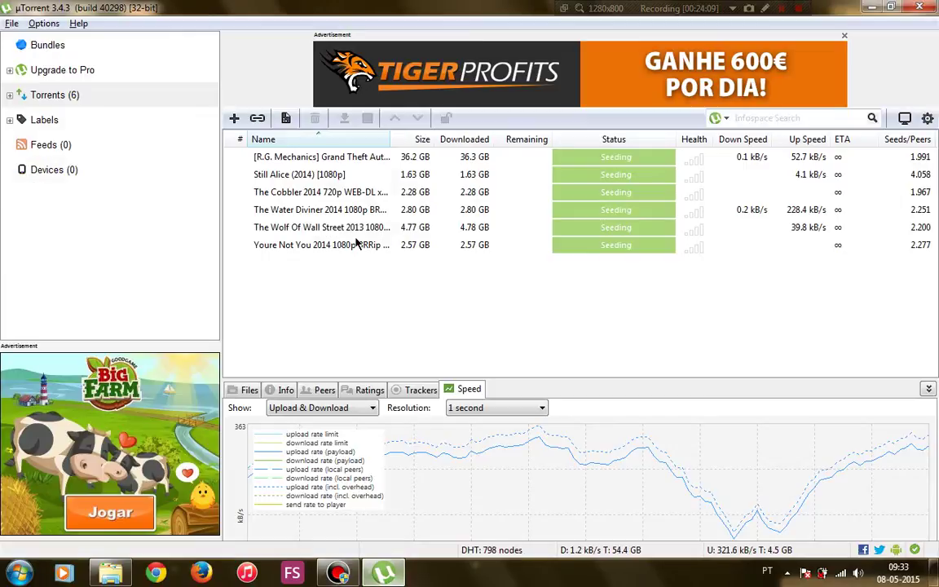
{"action": "left_click", "coordinate": [273, 175]}
{"action": "key", "text": "Delete"}
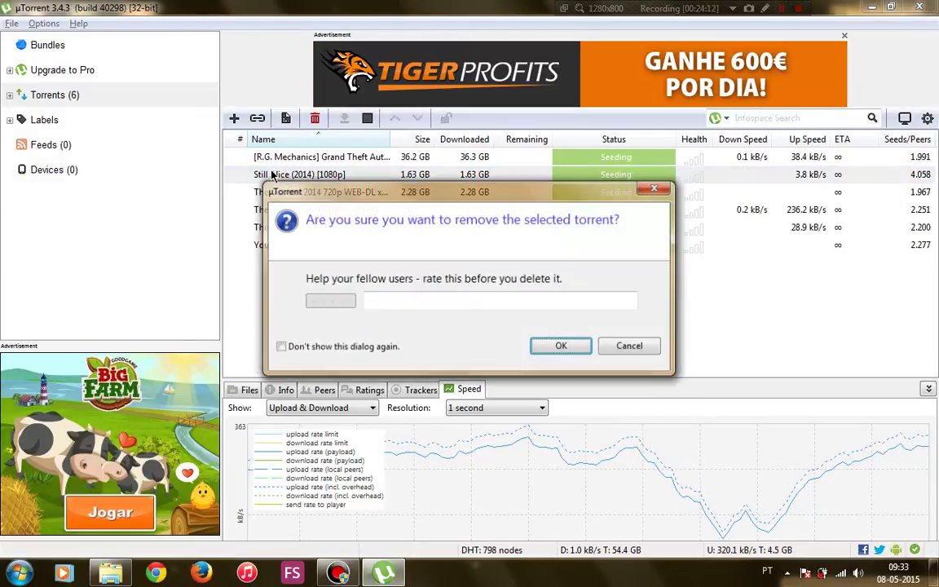
{"action": "key", "text": "Return"}
Switch back to Windows Explorer and open the Still Alice (2014) [1080p] folder inside Still Alice 2014.
{"action": "key", "text": "alt+Tab"}
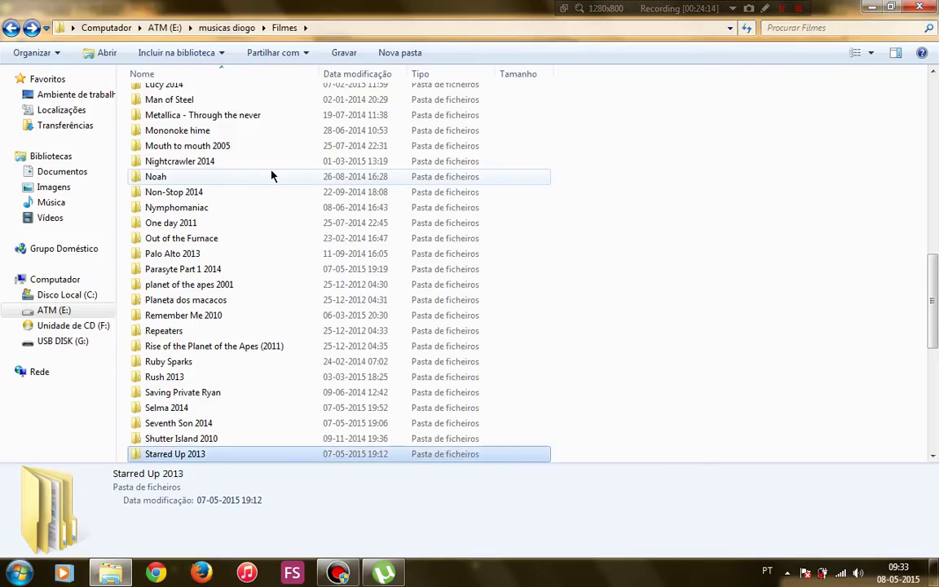
{"action": "type", "text": "still"}
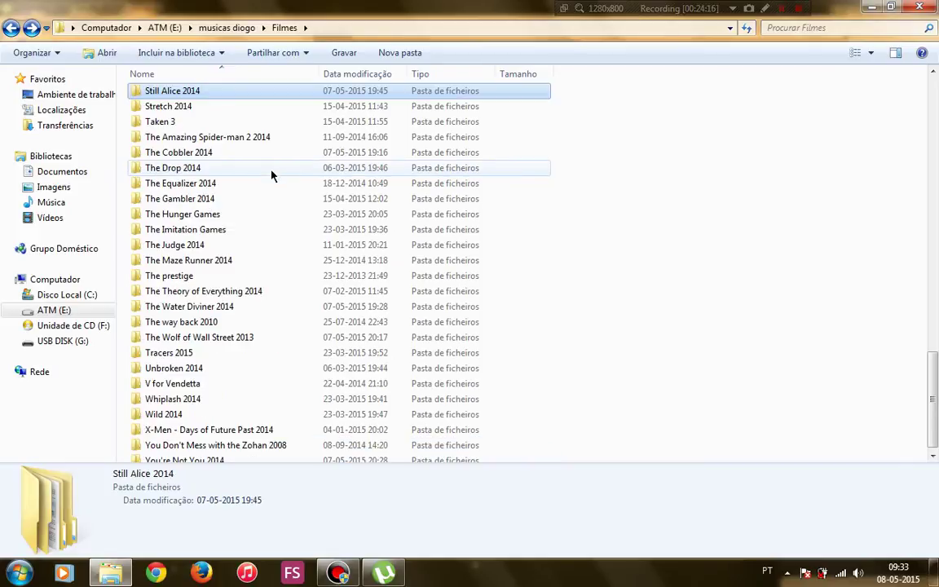
{"action": "key", "text": "Return"}
{"action": "key", "text": "Down"}
{"action": "key", "text": "Return"}
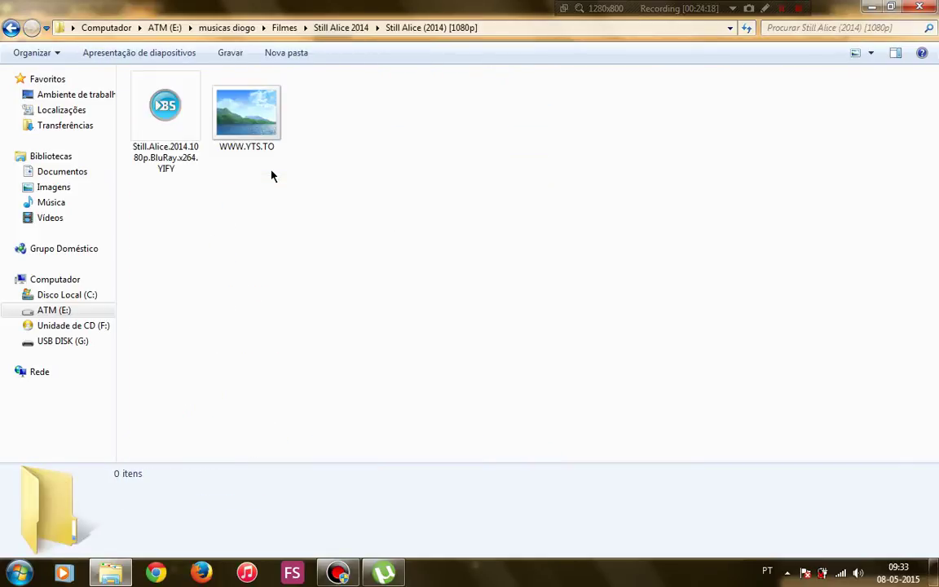
{"action": "key", "text": "Right"}
{"action": "key", "text": "Left"}
{"action": "key", "text": "Right"}
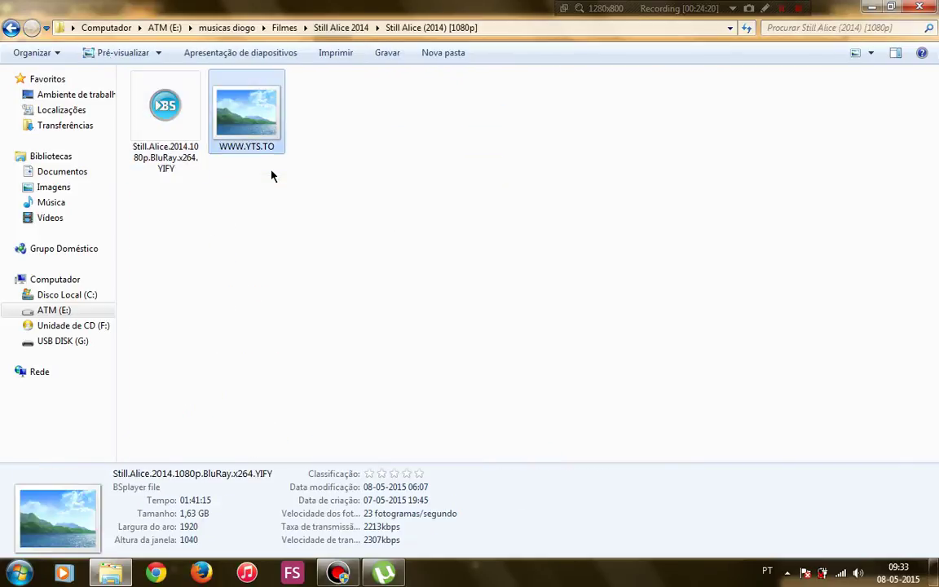
{"action": "key", "text": "Left"}
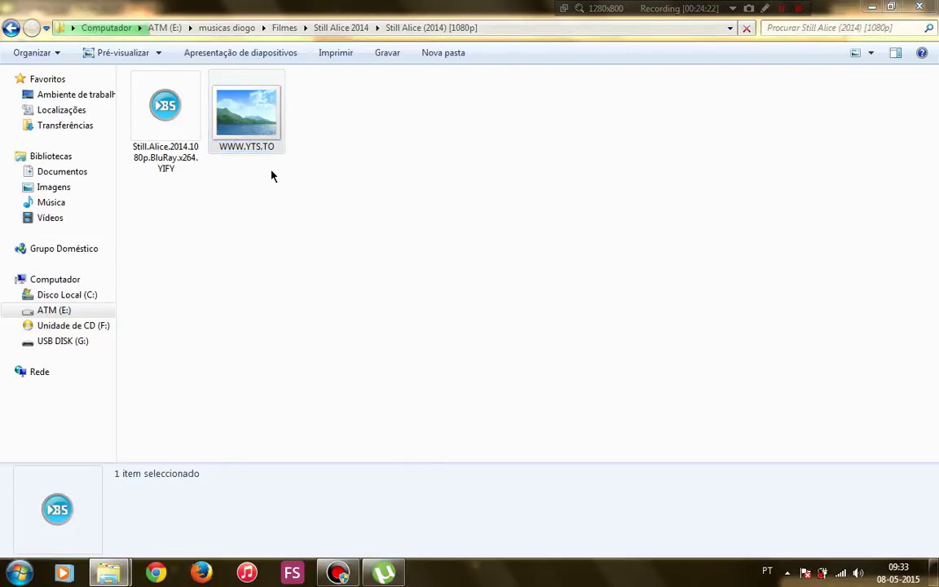
{"action": "key", "text": "Delete"}
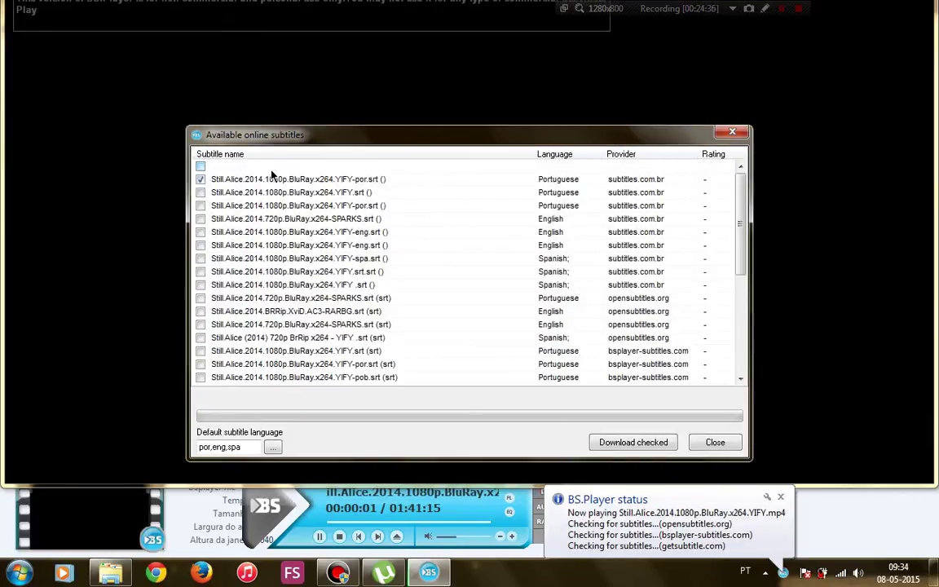
Download Still Alice's first YIFY-por, English 720p SPARKS and Spanish "YIFY .srt" subtitles from subtitles.com.br, and close the list.
{"action": "left_click", "coordinate": [429, 218]}
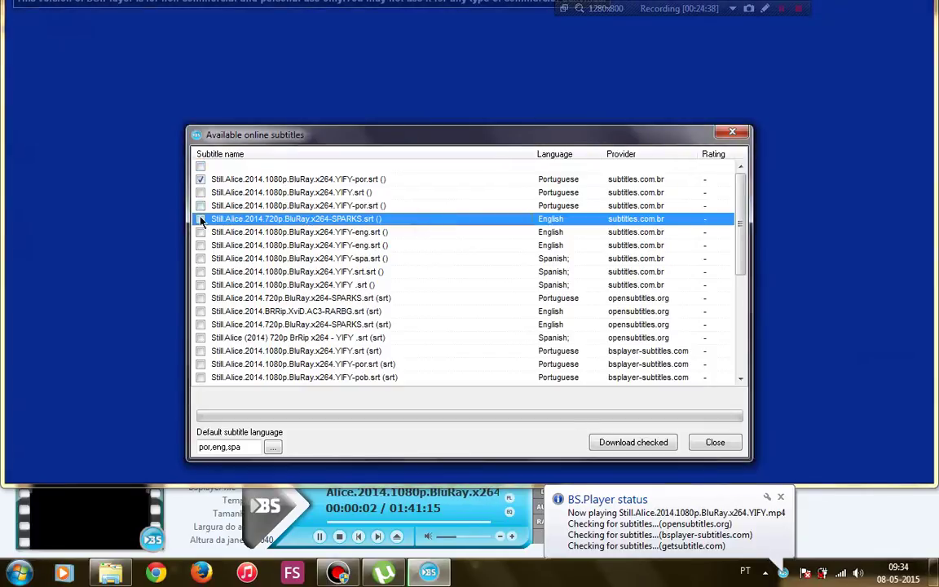
{"action": "left_click", "coordinate": [478, 285]}
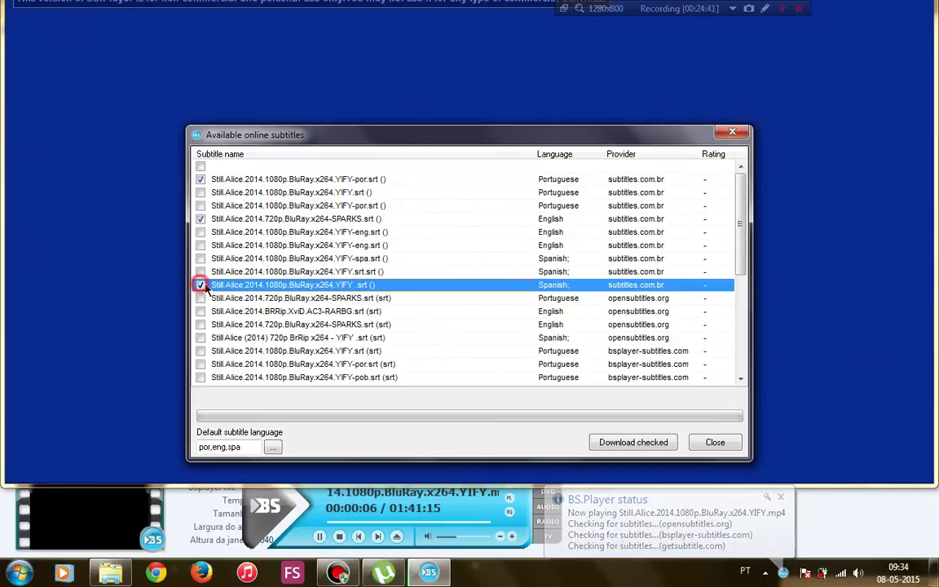
{"action": "left_click", "coordinate": [629, 448]}
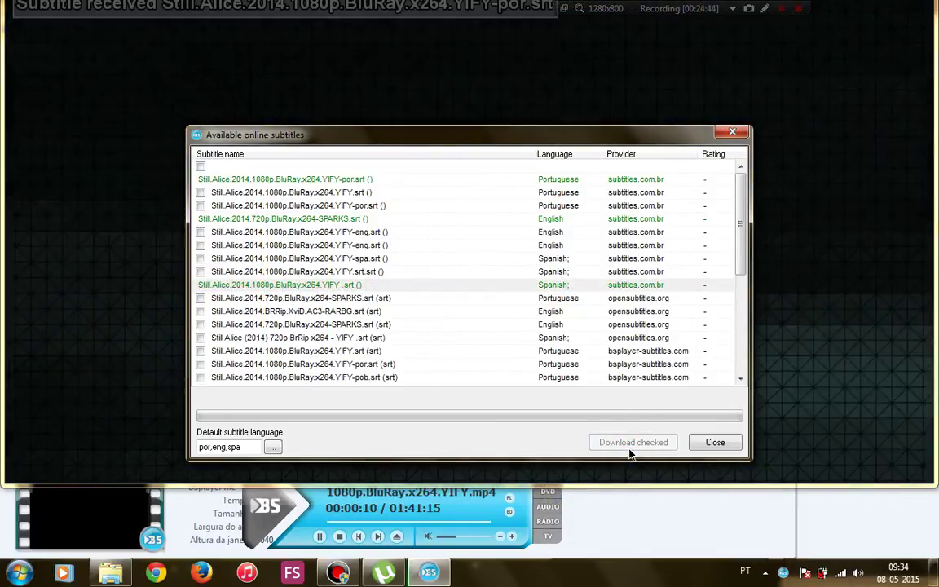
{"action": "left_click", "coordinate": [714, 443]}
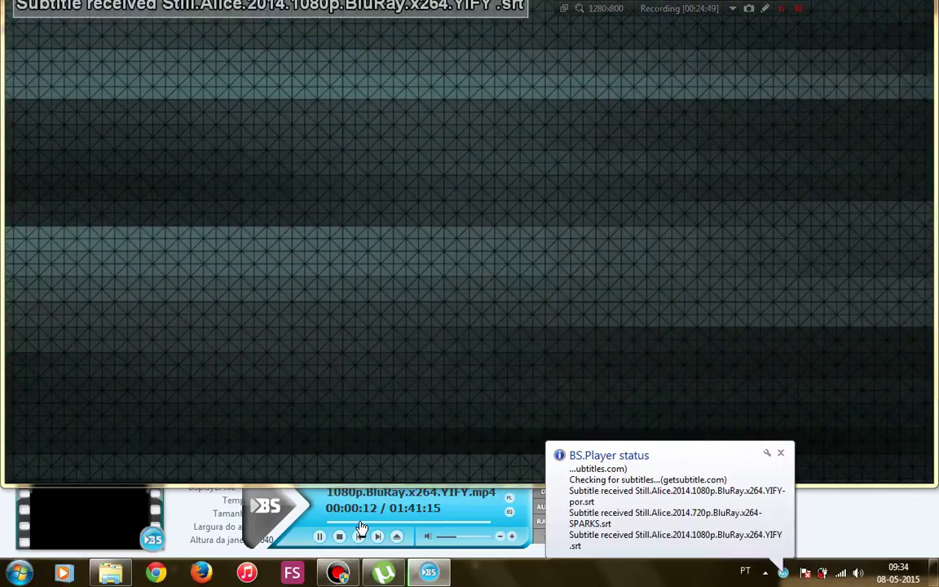
Check the Portuguese subtitles at several points across Still Alice and close BS.Player.
{"action": "left_click", "coordinate": [361, 526]}
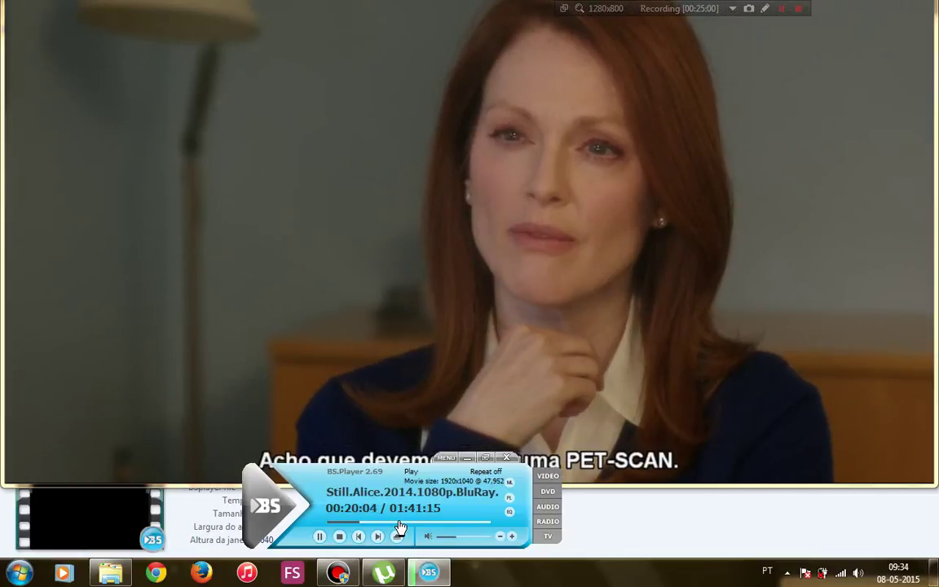
{"action": "left_click", "coordinate": [400, 523]}
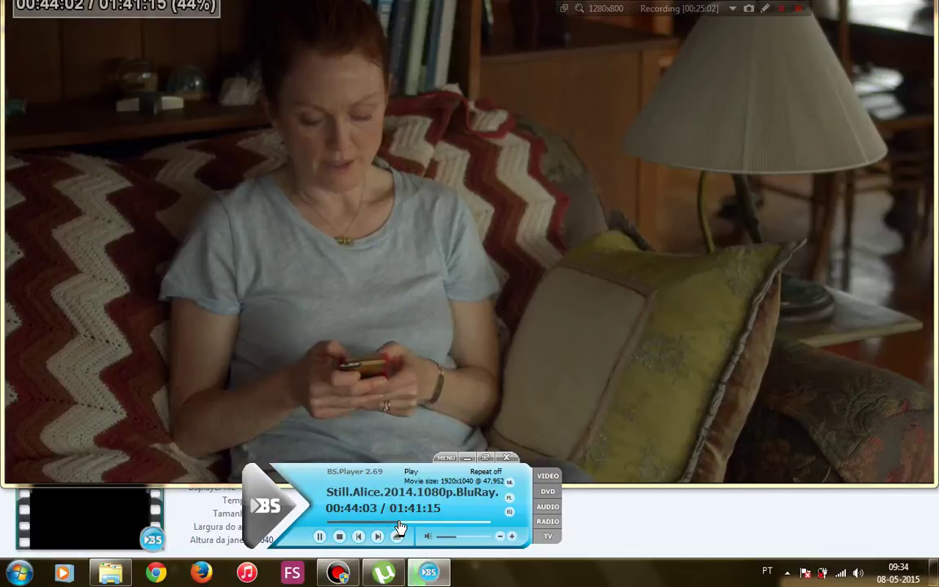
{"action": "left_click", "coordinate": [415, 523]}
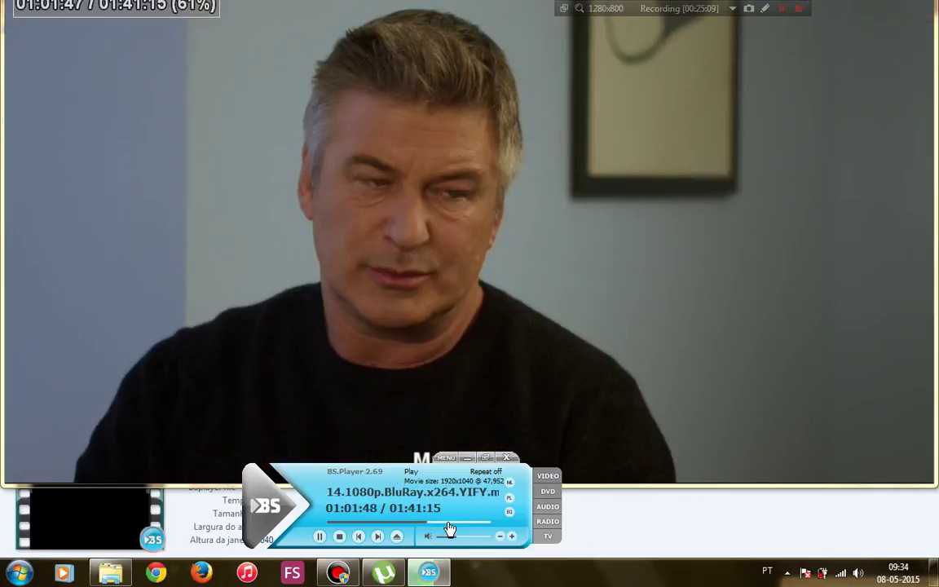
{"action": "left_click", "coordinate": [448, 522]}
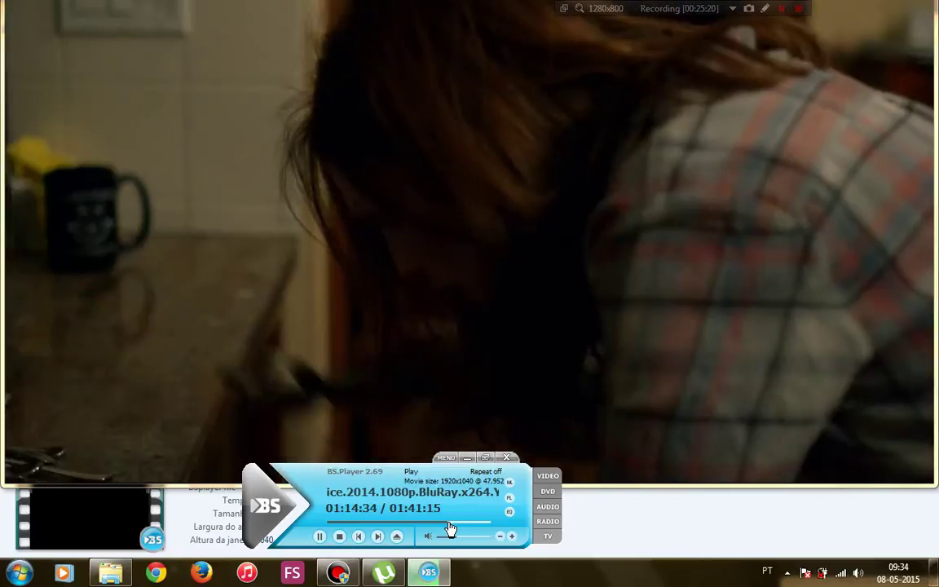
{"action": "left_click", "coordinate": [468, 522]}
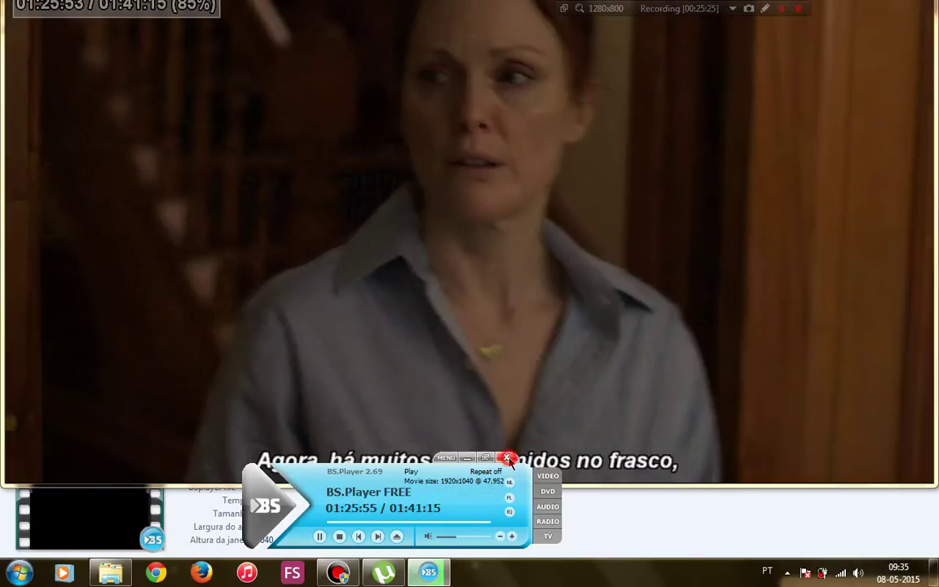
{"action": "left_click", "coordinate": [507, 458]}
Move the eng, por and spa .srt files from the Subs folder into the Still Alice (2014) [1080p] folder beside the movie.
{"action": "double_click", "coordinate": [158, 120]}
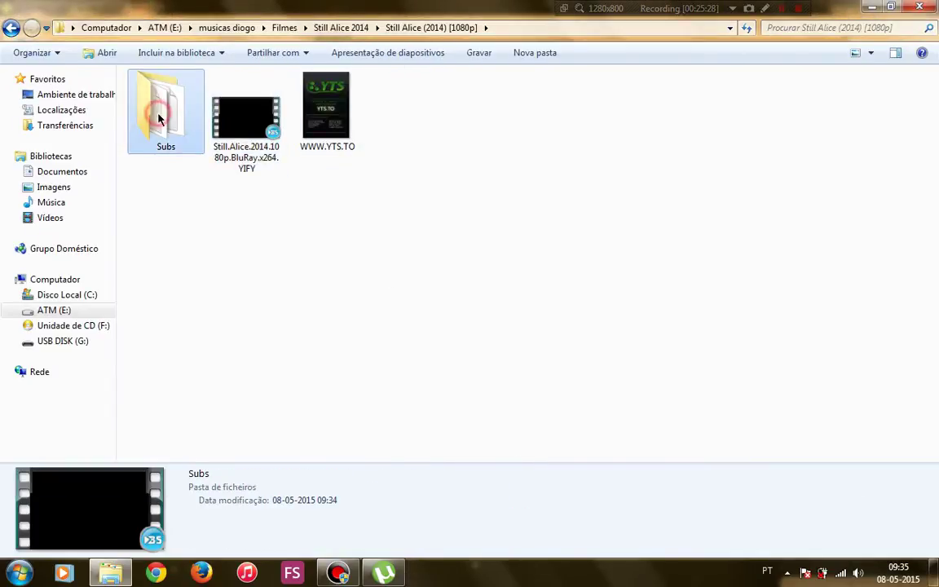
{"action": "left_click_drag", "start_coordinate": [235, 163], "coordinate": [185, 86]}
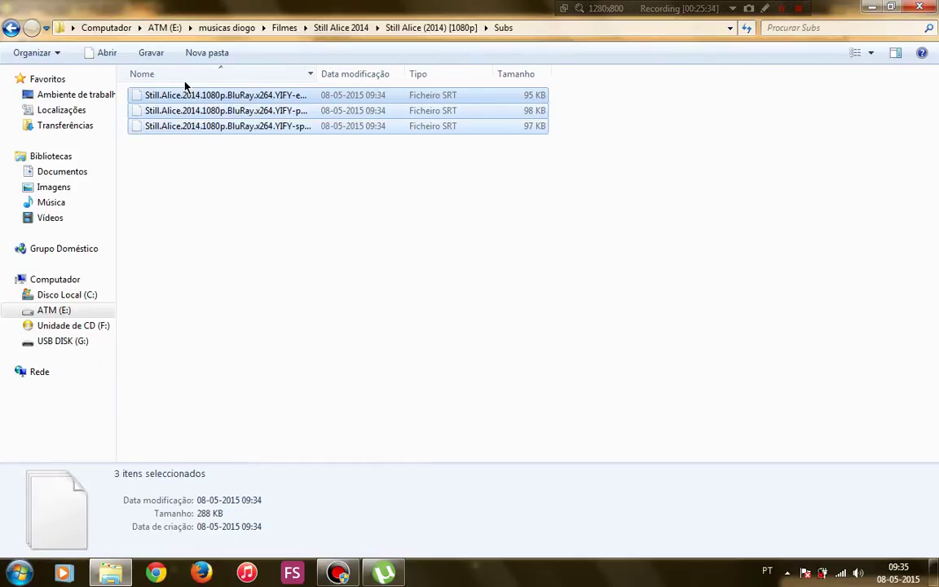
{"action": "key", "text": "ctrl+x"}
{"action": "key", "text": "BackSpace"}
{"action": "key", "text": "ctrl+v"}
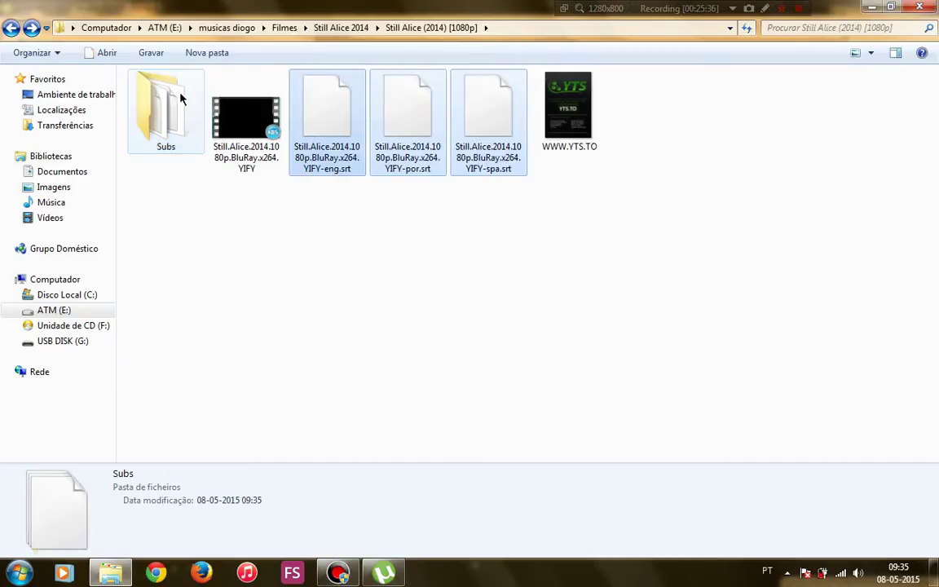
{"action": "left_click", "coordinate": [181, 97]}
{"action": "left_click", "coordinate": [584, 119], "text": "ctrl"}
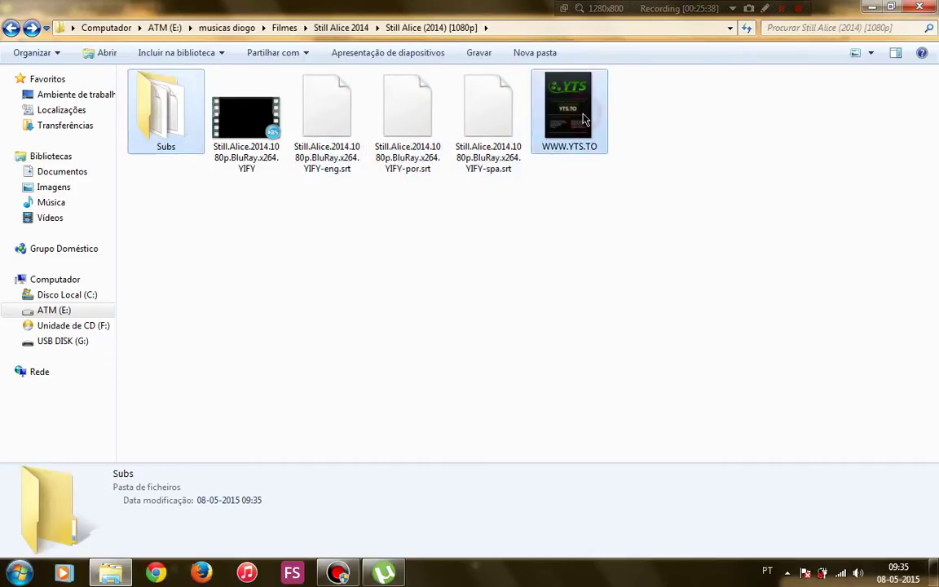
{"action": "key", "text": "Delete"}
{"action": "key", "text": "Return"}
{"action": "key", "text": "BackSpace"}
{"action": "key", "text": "BackSpace"}
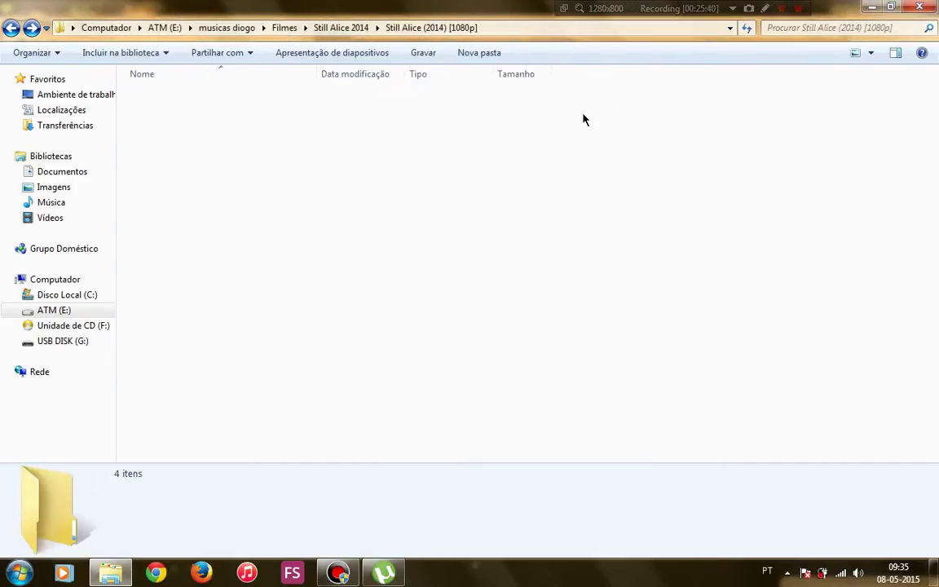
Switch to µTorrent and remove the The Cobbler 2014 720p WEB-DL torrent.
{"action": "key", "text": "alt+Tab"}
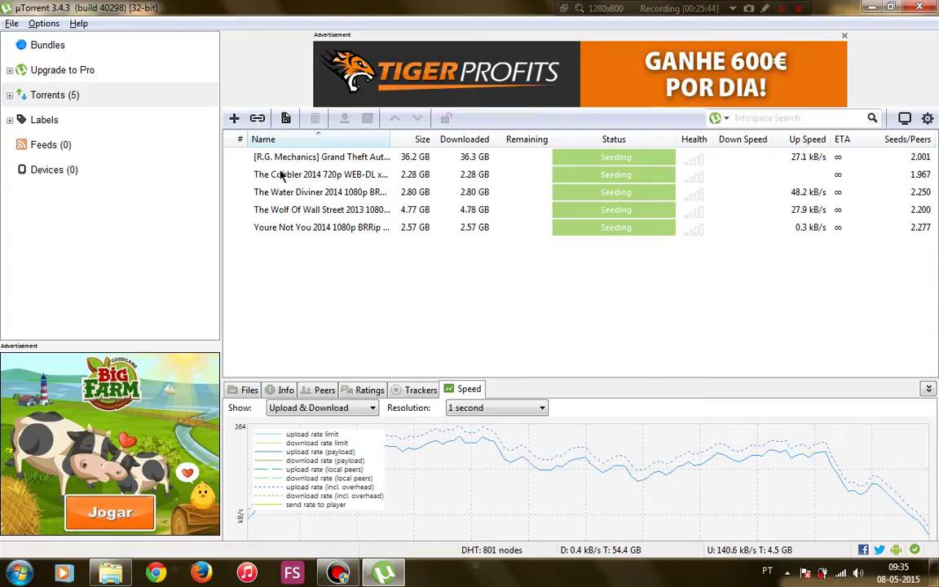
{"action": "left_click", "coordinate": [278, 176]}
{"action": "key", "text": "Delete"}
{"action": "key", "text": "Return"}
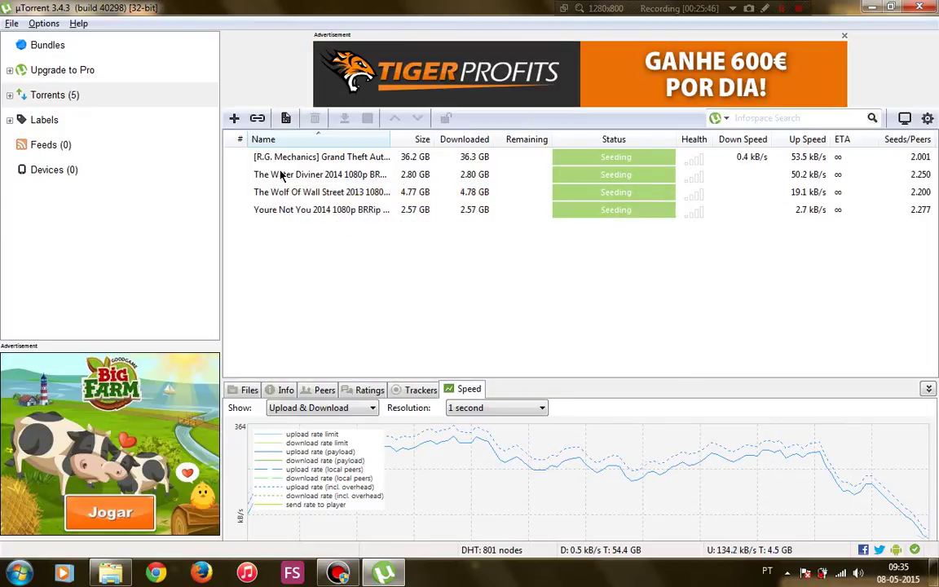
Switch back to Windows Explorer and open the The Cobbler 2014 720p WEB-DL x264 AC3-JYK folder inside The Cobbler 2014.
{"action": "key", "text": "alt+Tab"}
{"action": "type", "text": "the c"}
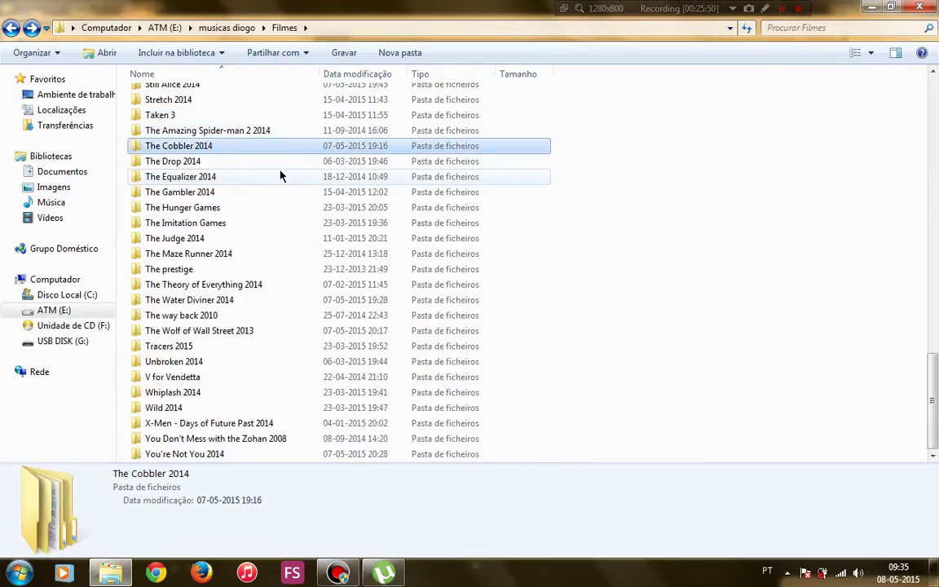
{"action": "key", "text": "Return"}
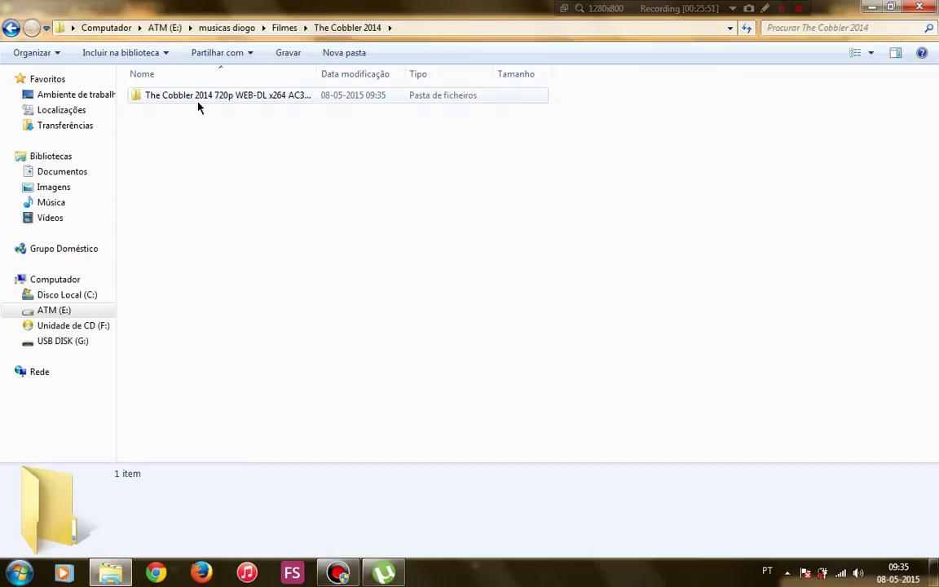
{"action": "double_click", "coordinate": [198, 101]}
Move The Cobbler's (eng) .srt file out of Subs to sit beside the movie, and delete the Subs folder.
{"action": "double_click", "coordinate": [169, 93]}
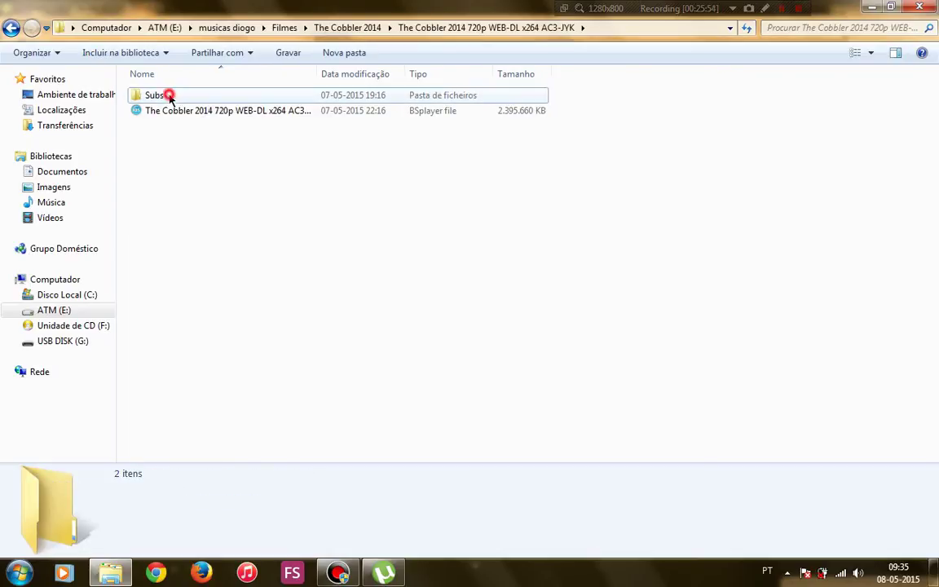
{"action": "left_click", "coordinate": [178, 89]}
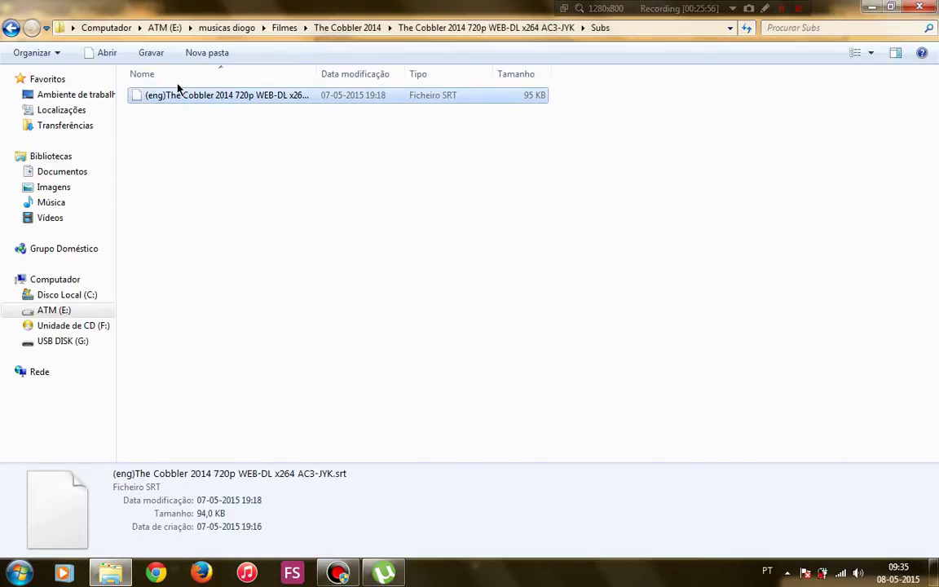
{"action": "key", "text": "BackSpace"}
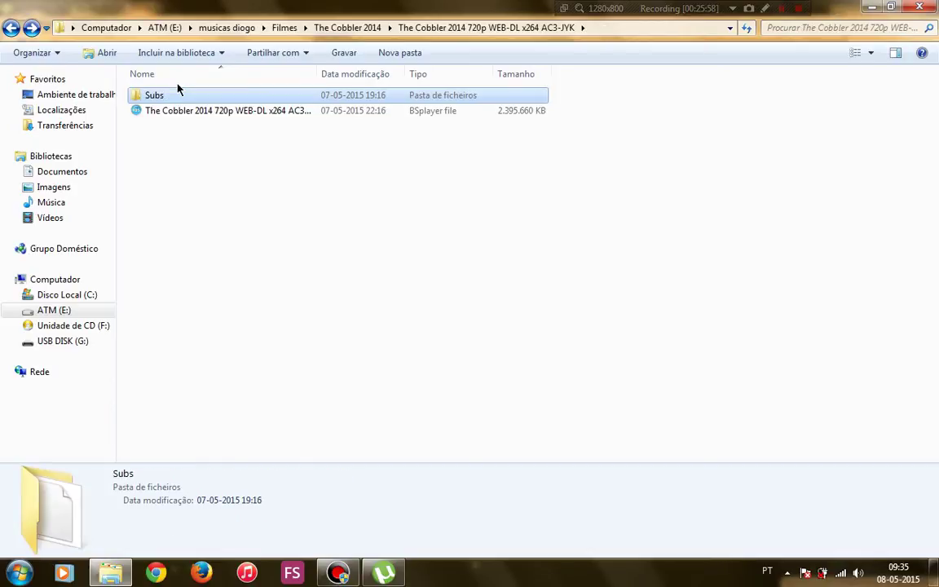
{"action": "key", "text": "ctrl+v"}
{"action": "left_click", "coordinate": [151, 94]}
{"action": "key", "text": "Delete"}
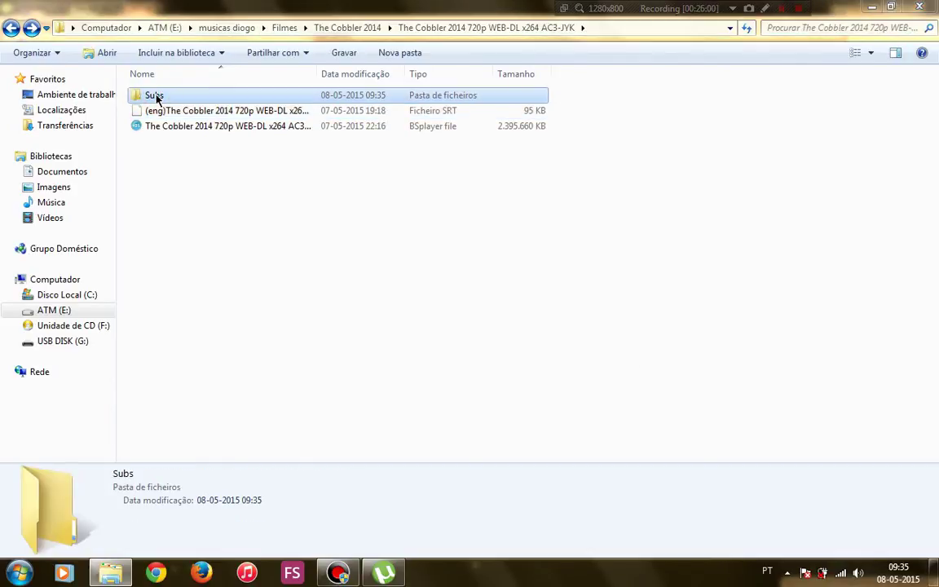
Play The Cobbler in BS.Player to check its English subtitles at several points, close the player, and return to the Filmes folder.
{"action": "left_click", "coordinate": [153, 111]}
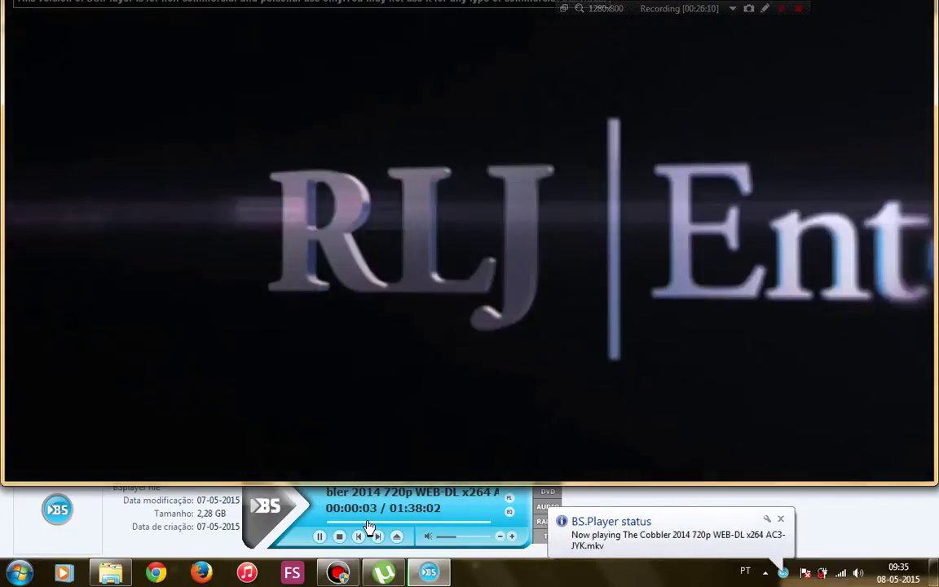
{"action": "left_click", "coordinate": [367, 523]}
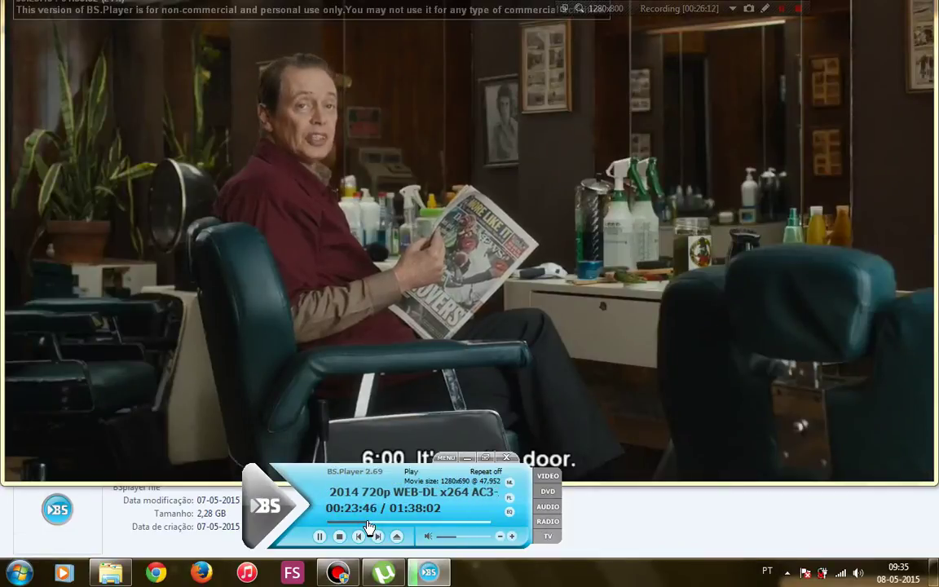
{"action": "left_click", "coordinate": [393, 523]}
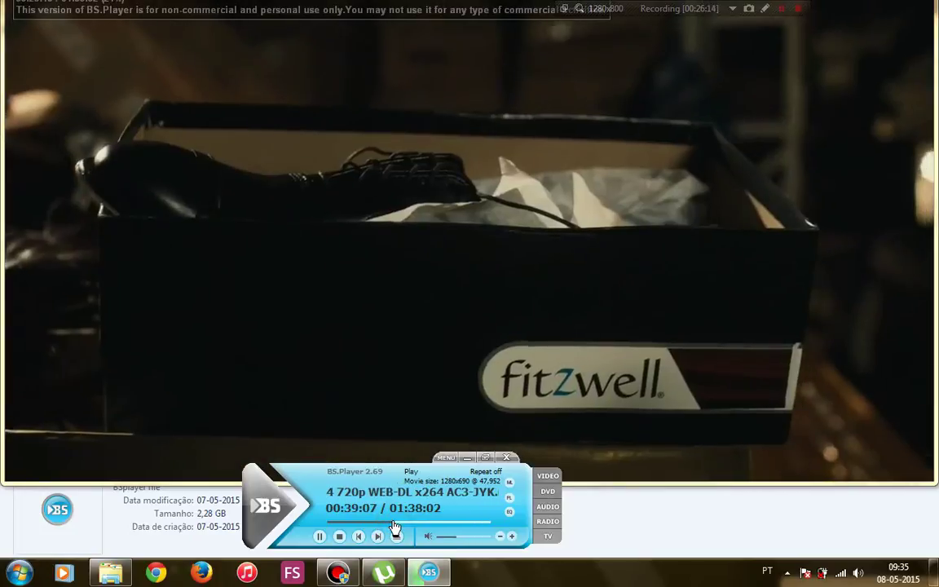
{"action": "left_click", "coordinate": [413, 522]}
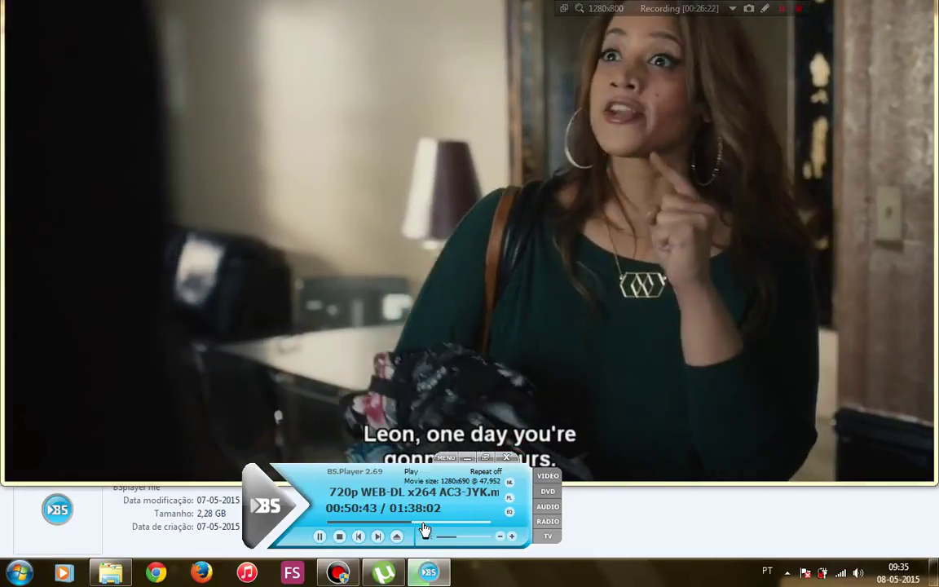
{"action": "left_click", "coordinate": [423, 522]}
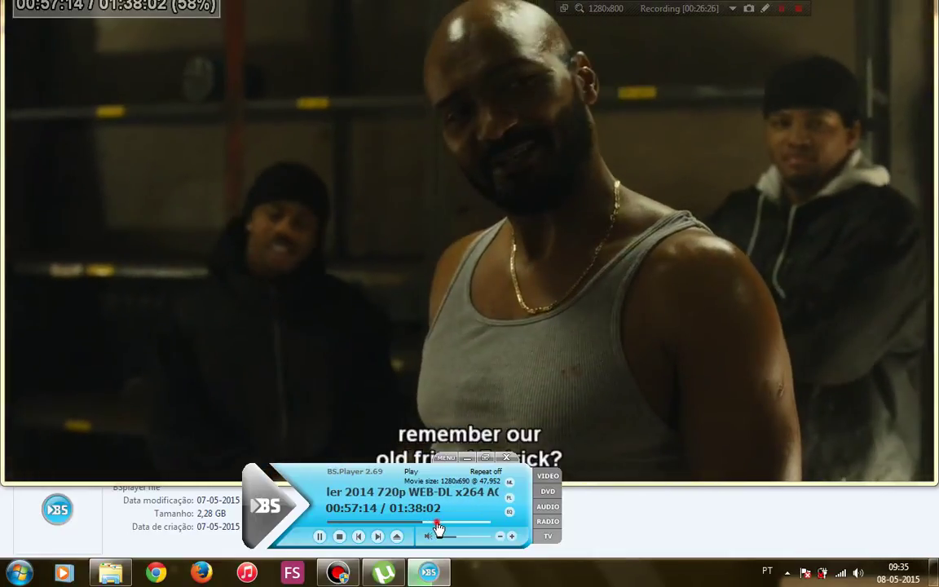
{"action": "left_click", "coordinate": [436, 524]}
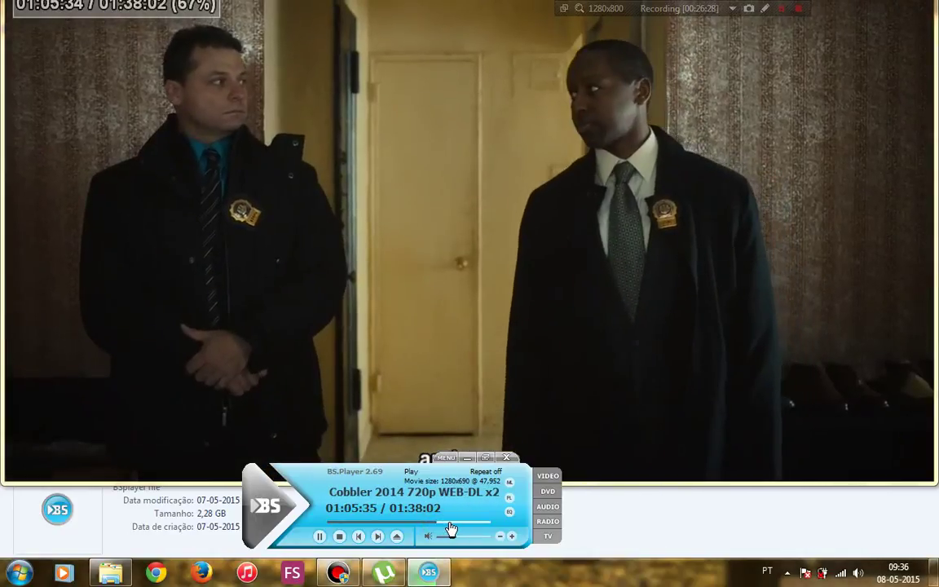
{"action": "left_click", "coordinate": [451, 524]}
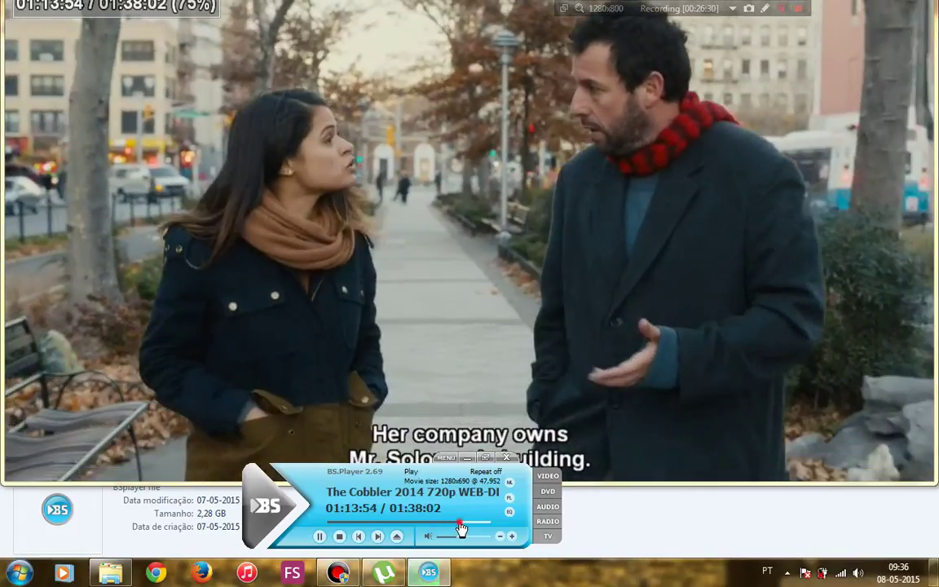
{"action": "left_click", "coordinate": [459, 523]}
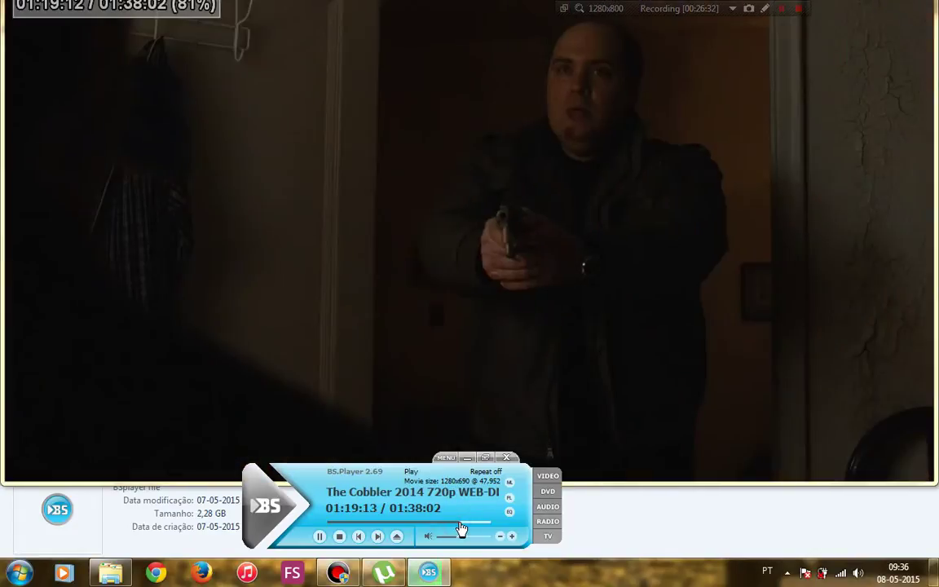
{"action": "left_click", "coordinate": [470, 524]}
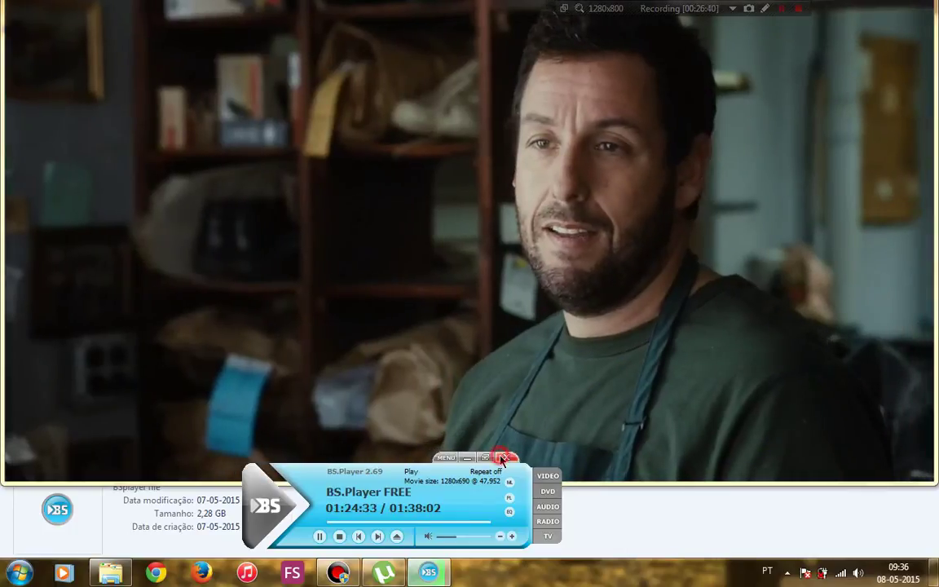
{"action": "left_click", "coordinate": [502, 459]}
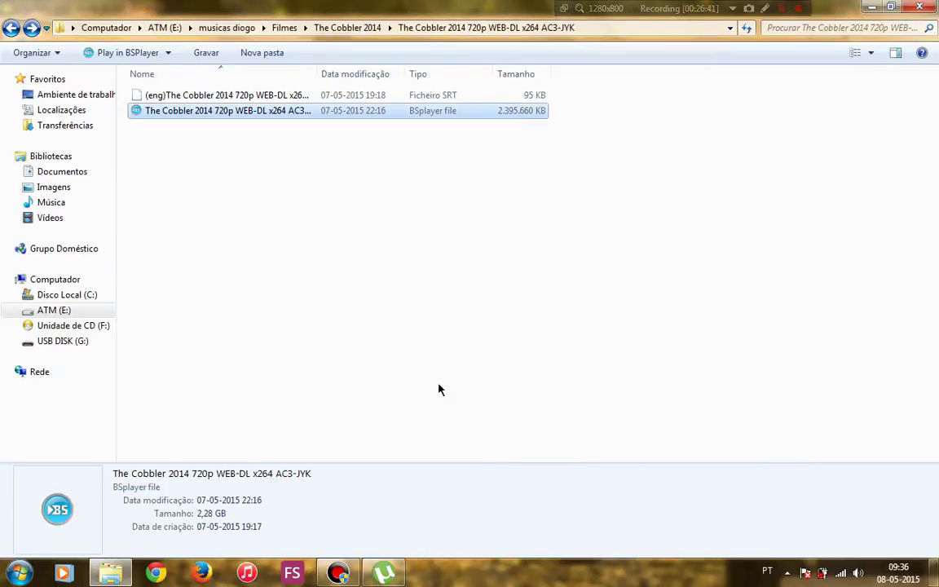
{"action": "key", "text": "BackSpace"}
{"action": "key", "text": "BackSpace"}
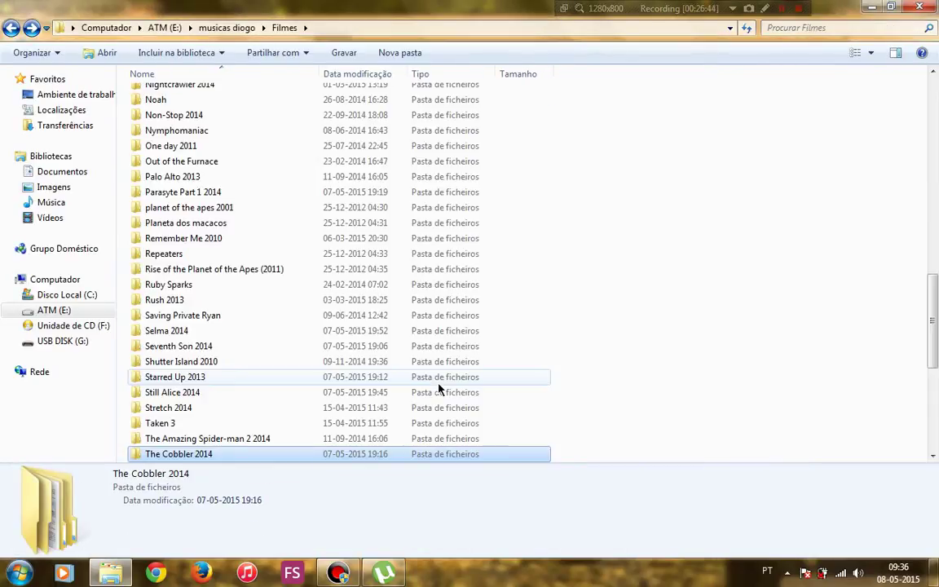
Switch to µTorrent and remove the The Water Diviner 2014 1080p torrent.
{"action": "key", "text": "alt+Tab"}
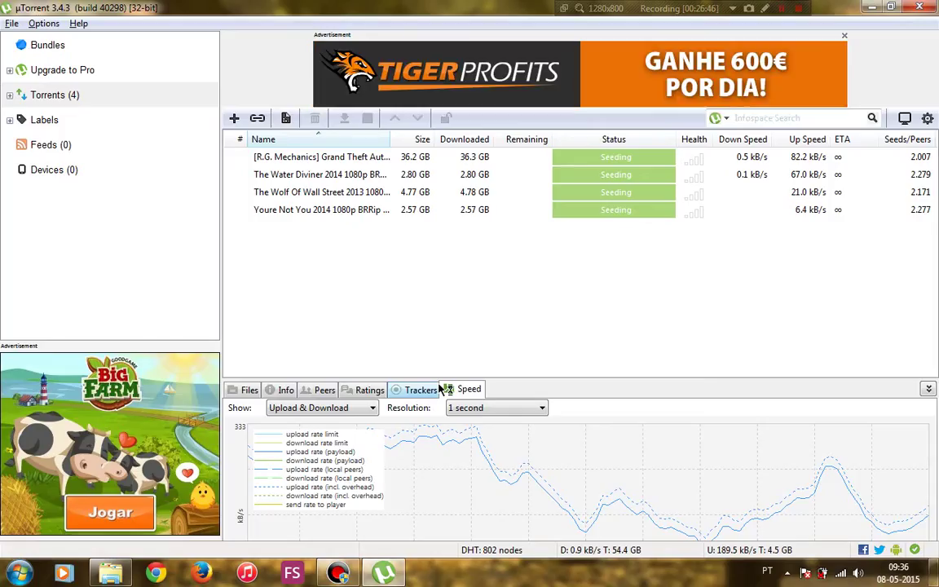
{"action": "left_click", "coordinate": [313, 174]}
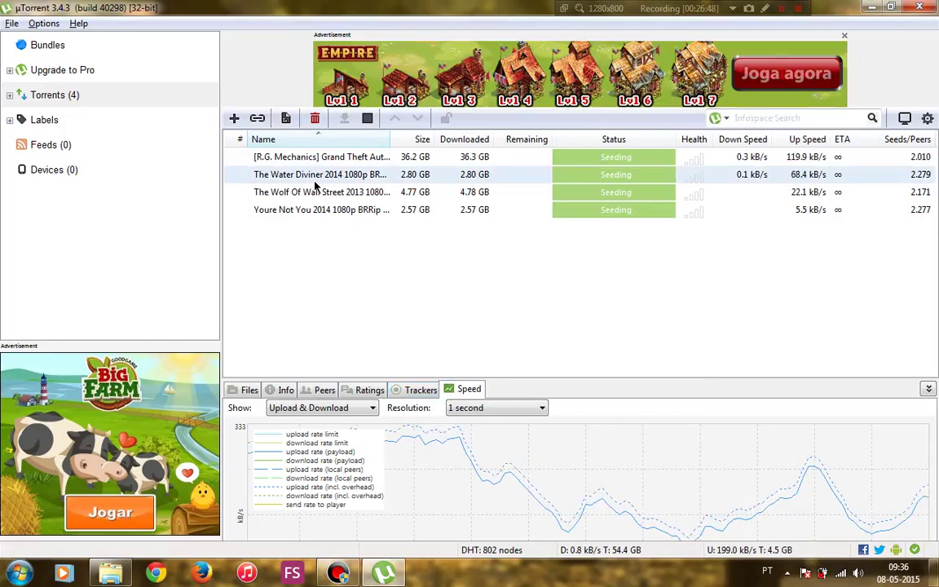
{"action": "left_click", "coordinate": [313, 176]}
{"action": "left_click", "coordinate": [289, 352]}
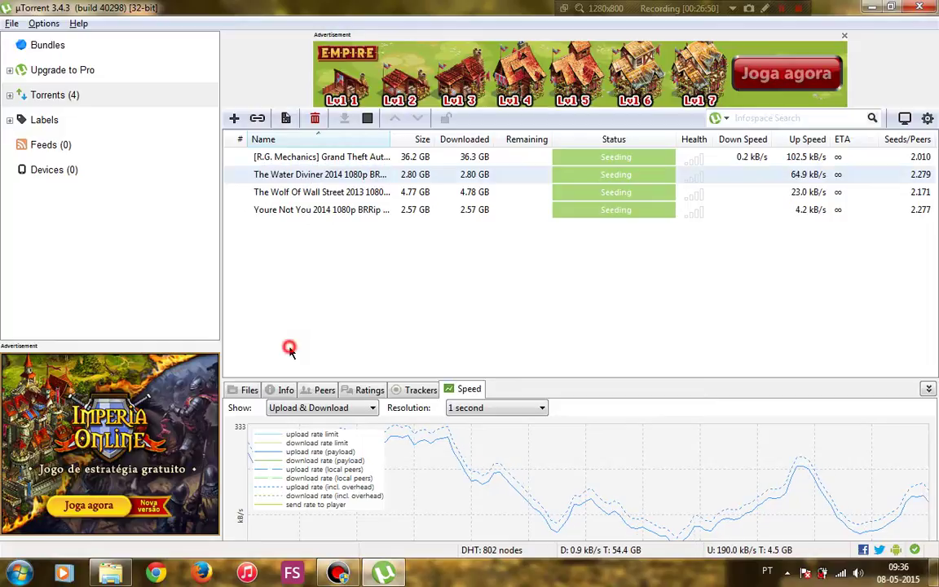
{"action": "left_click", "coordinate": [283, 174]}
{"action": "key", "text": "Delete"}
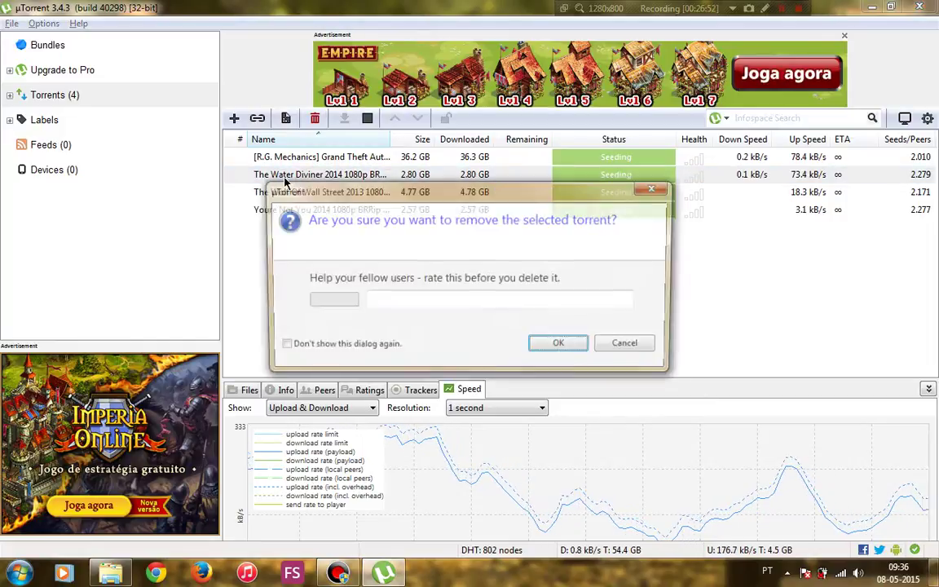
{"action": "key", "text": "Return"}
Switch to Windows Explorer and open the The Water Diviner 2014 1080p BRRip x264 DTS-JYK folder inside The Water Diviner 2014.
{"action": "key", "text": "alt+Tab"}
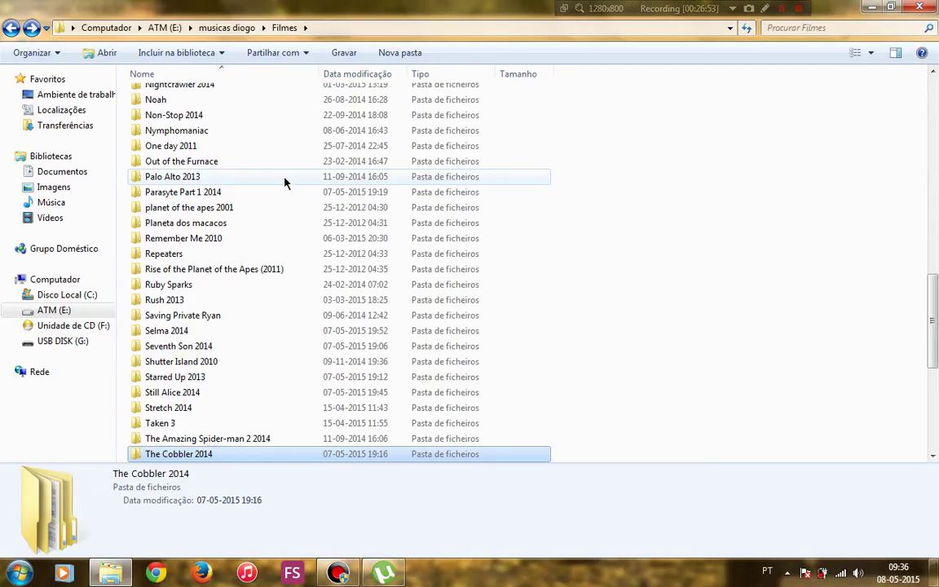
{"action": "key", "text": "Down"}
{"action": "key", "text": "Down"}
{"action": "key", "text": "Down"}
{"action": "key", "text": "Down"}
{"action": "key", "text": "Down"}
{"action": "key", "text": "Down"}
{"action": "key", "text": "Down"}
{"action": "key", "text": "Down"}
{"action": "key", "text": "Down"}
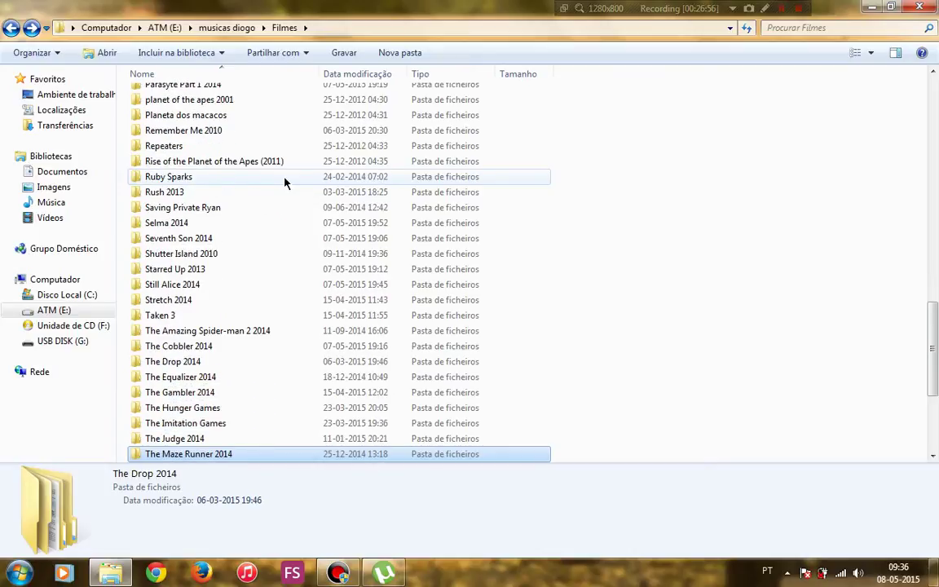
{"action": "key", "text": "Down"}
{"action": "key", "text": "Down"}
{"action": "key", "text": "Down"}
{"action": "key", "text": "Up"}
{"action": "key", "text": "Up"}
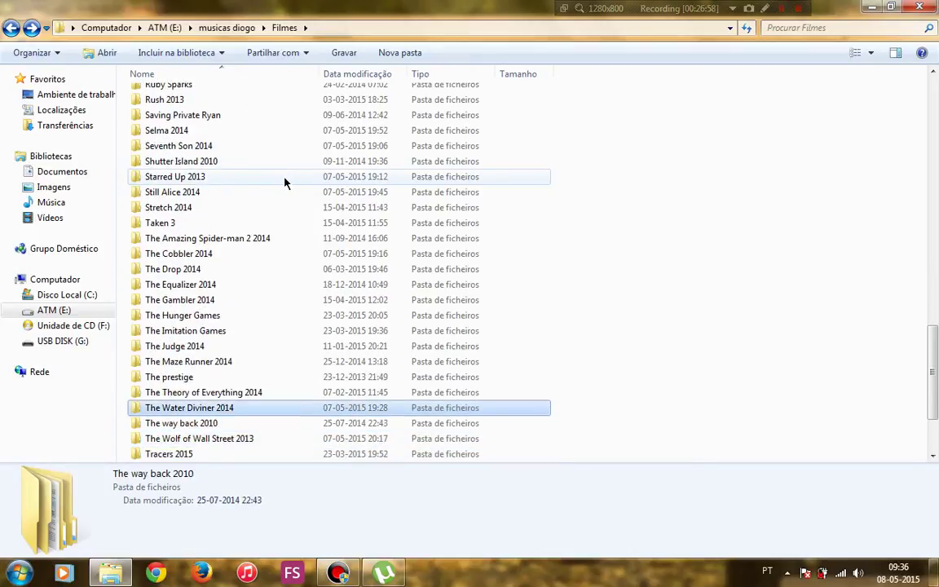
{"action": "key", "text": "Return"}
{"action": "key", "text": "Down"}
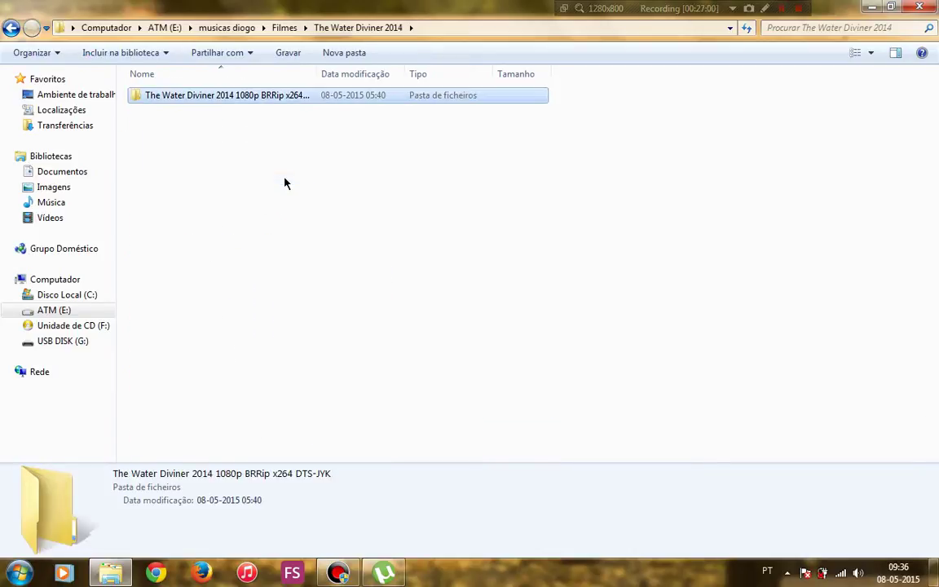
{"action": "key", "text": "Return"}
View The Water Diviner's JPEG preview image, close the viewer, and delete the image file.
{"action": "key", "text": "Down"}
{"action": "key", "text": "Down"}
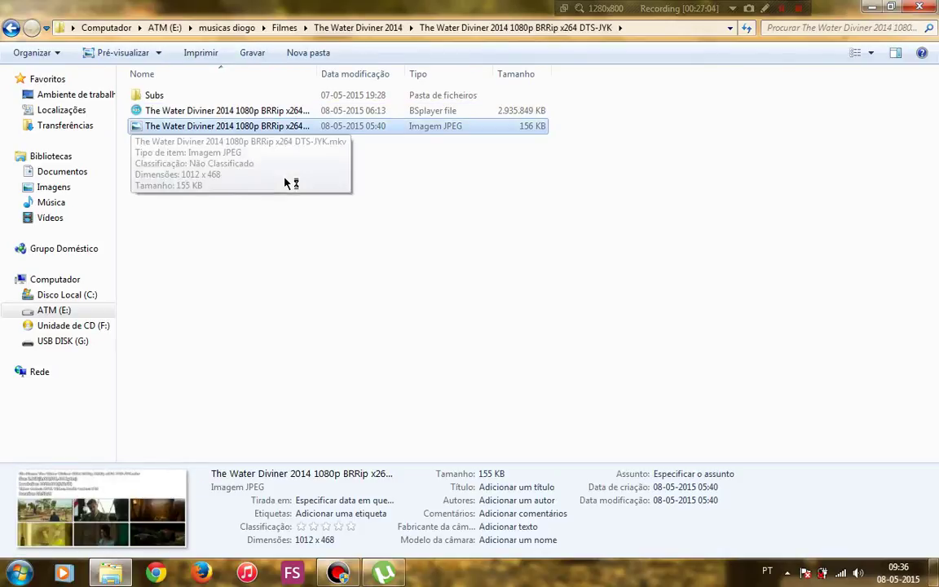
{"action": "key", "text": "Return"}
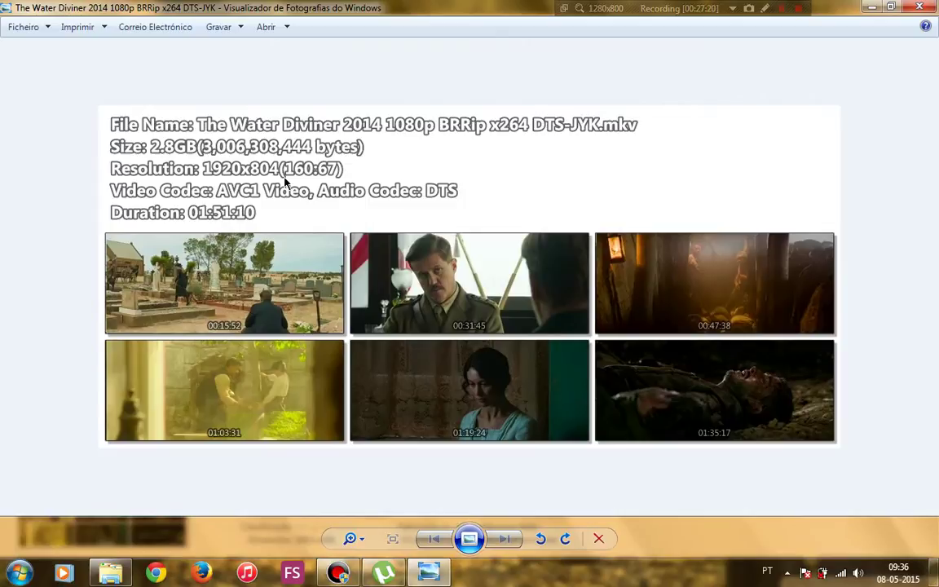
{"action": "key", "text": "alt+F4"}
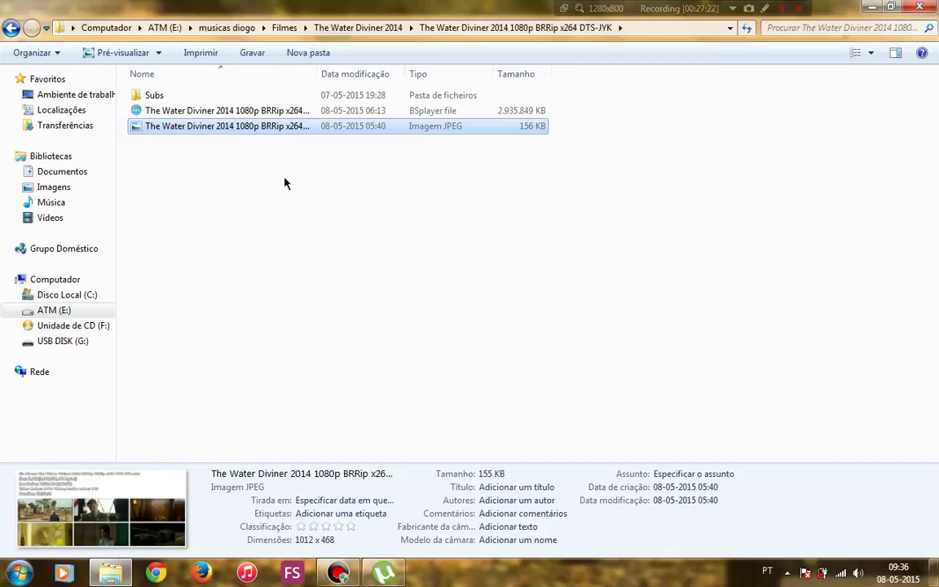
{"action": "key", "text": "Delete"}
{"action": "key", "text": "Return"}
Open The Water Diviner's Subs folder and delete the SMIL subtitle file.
{"action": "key", "text": "Up"}
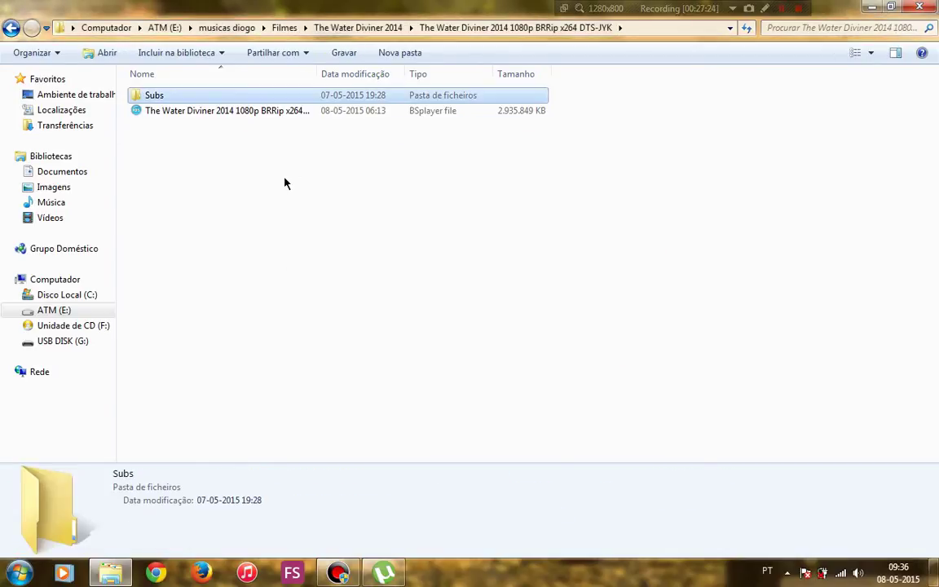
{"action": "key", "text": "Return"}
{"action": "key", "text": "Down"}
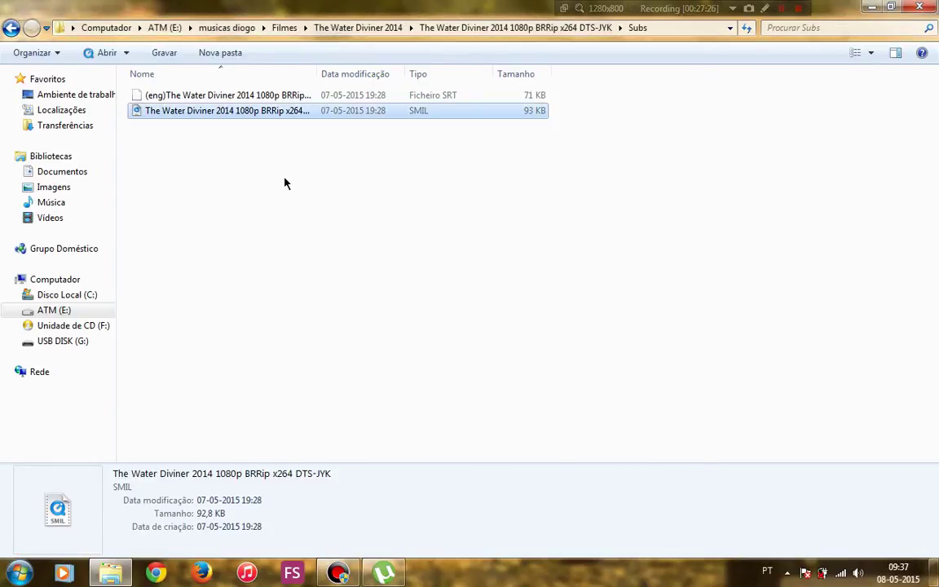
{"action": "key", "text": "Delete"}
{"action": "key", "text": "Return"}
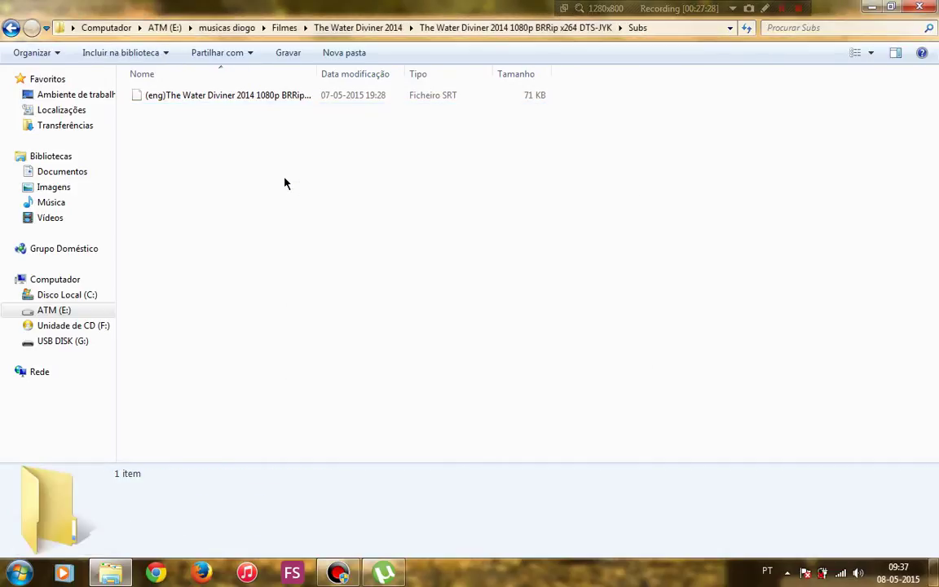
Move The Water Diviner's (eng) .srt file out of Subs to sit beside the movie, and delete the Subs folder.
{"action": "key", "text": "Up"}
{"action": "key", "text": "ctrl+x"}
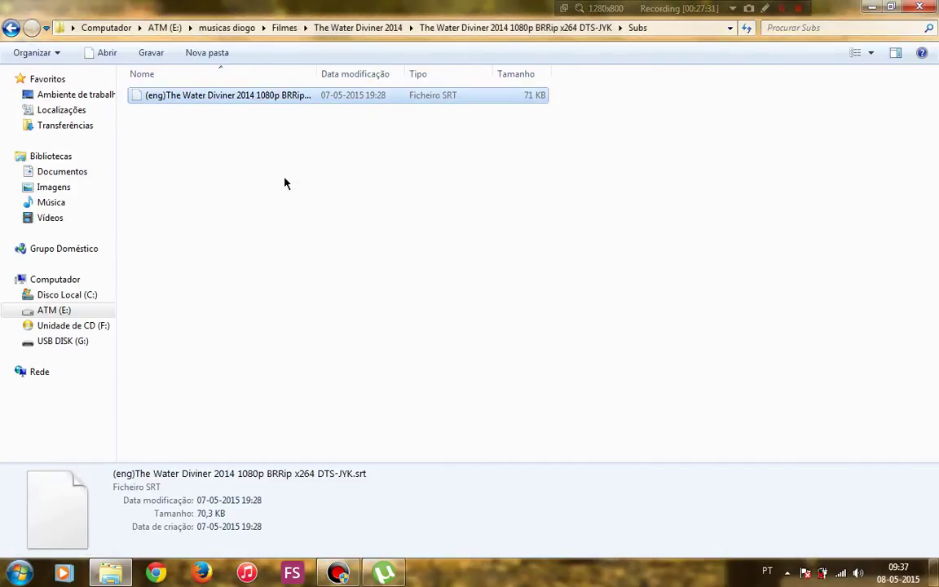
{"action": "key", "text": "BackSpace"}
{"action": "key", "text": "ctrl+v"}
{"action": "key", "text": "Up"}
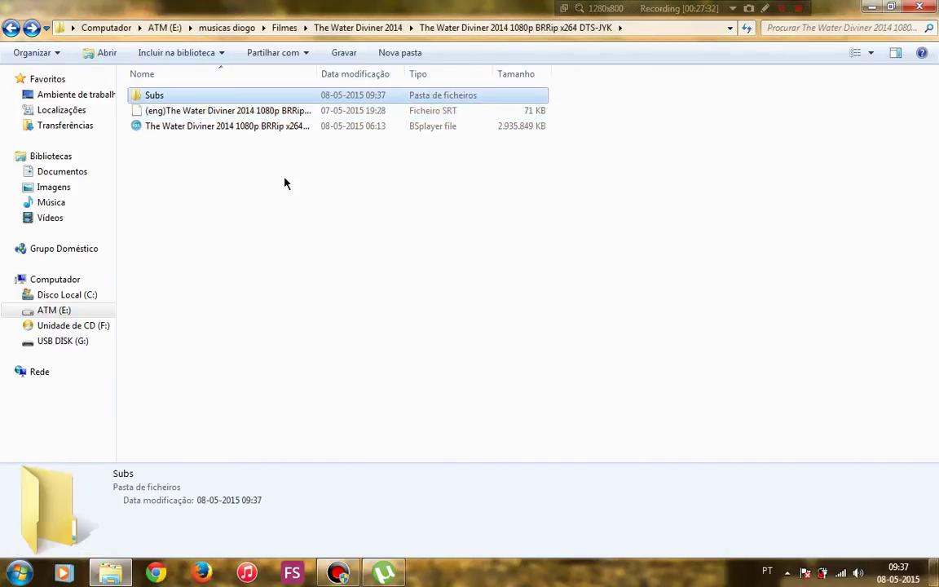
{"action": "key", "text": "Delete"}
{"action": "key", "text": "Return"}
Play The Water Diviner in BS.Player to check its English subtitles at several points, close the player, and return to the Filmes folder.
{"action": "key", "text": "Down"}
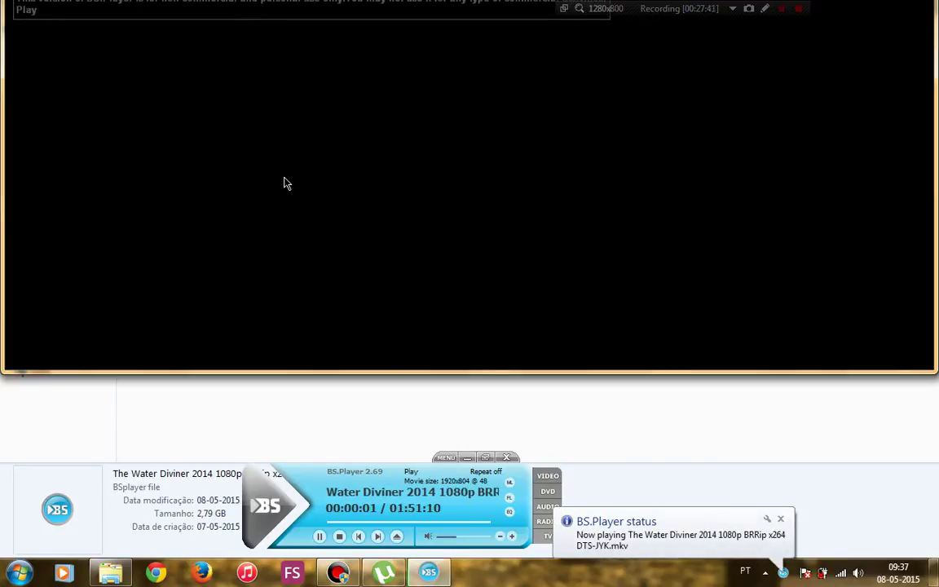
{"action": "left_click", "coordinate": [364, 521]}
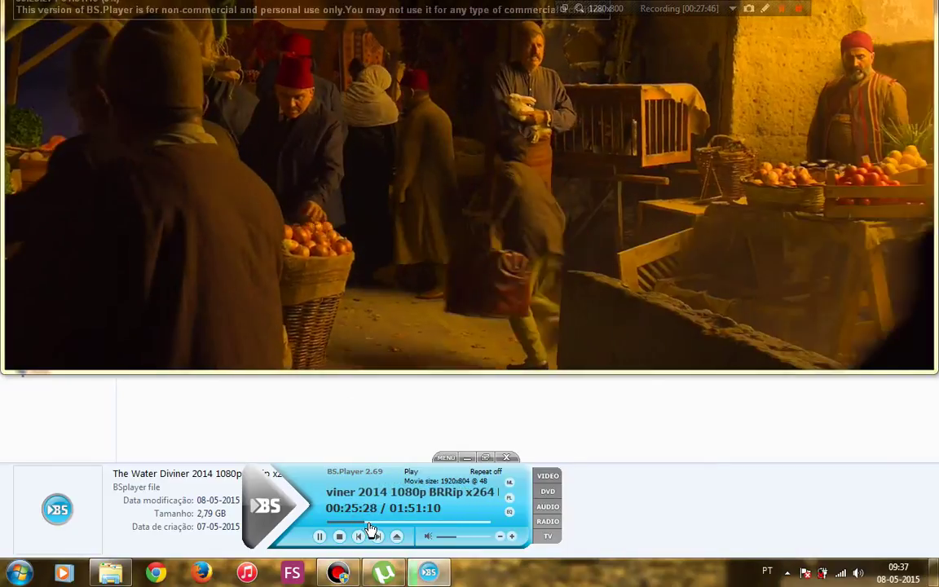
{"action": "left_click", "coordinate": [374, 523]}
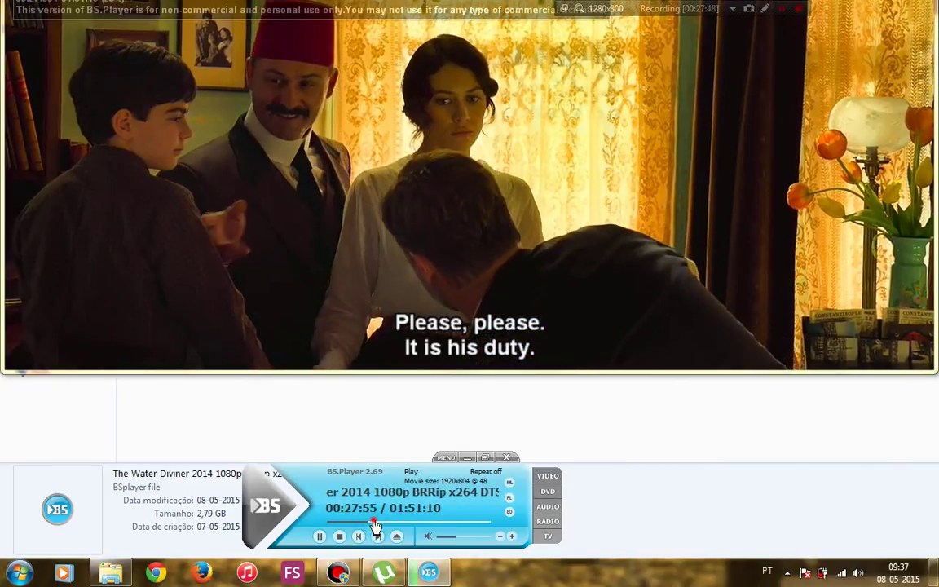
{"action": "left_click", "coordinate": [375, 523]}
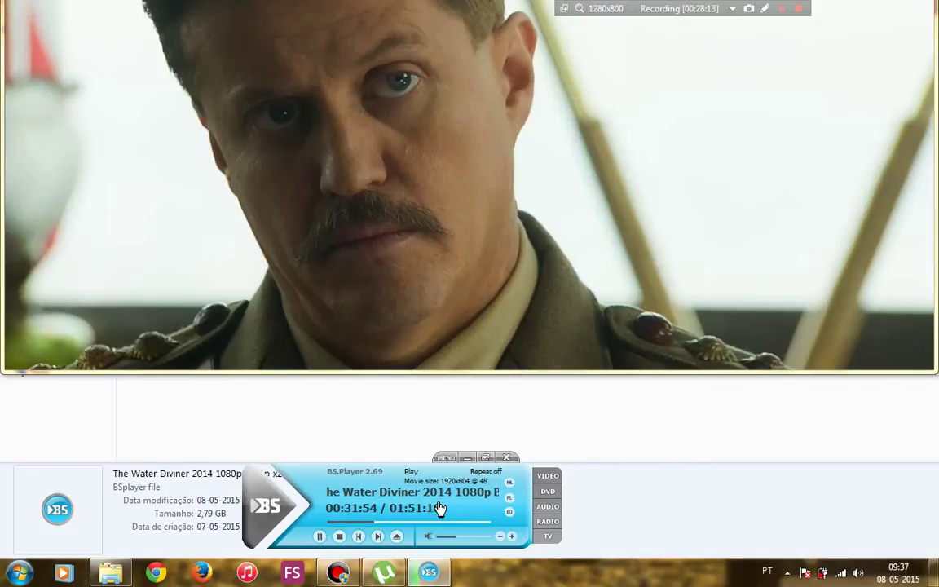
{"action": "left_click", "coordinate": [507, 457]}
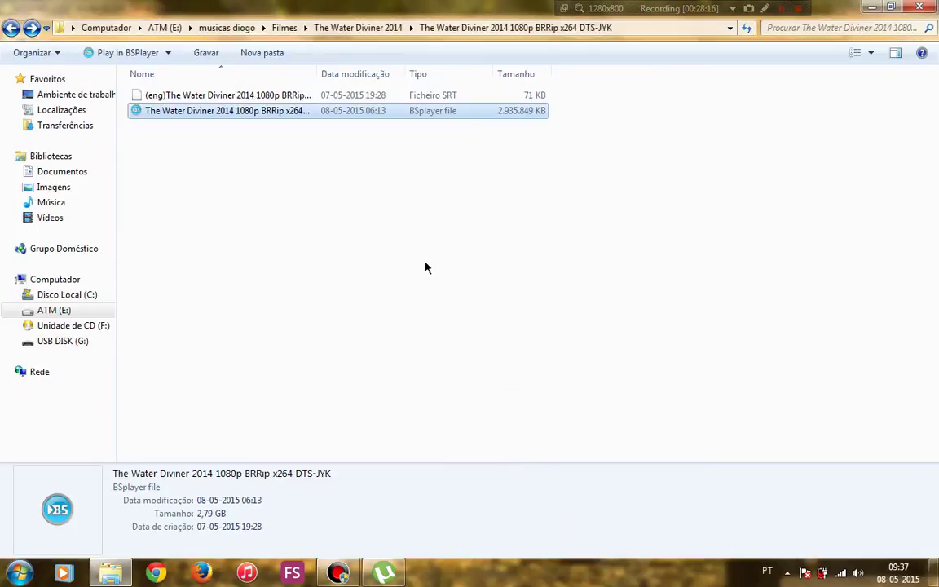
{"action": "key", "text": "BackSpace"}
{"action": "key", "text": "BackSpace"}
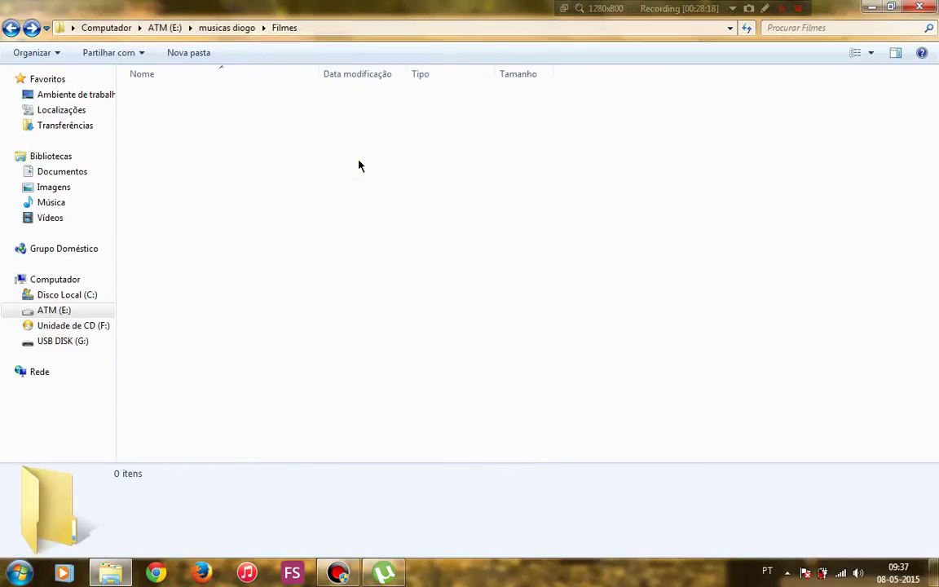
Switch to µTorrent, enlarge the details pane with the speed graph, and remove the The Wolf Of Wall Street 2013 1080p torrent.
{"action": "key", "text": "alt+Tab"}
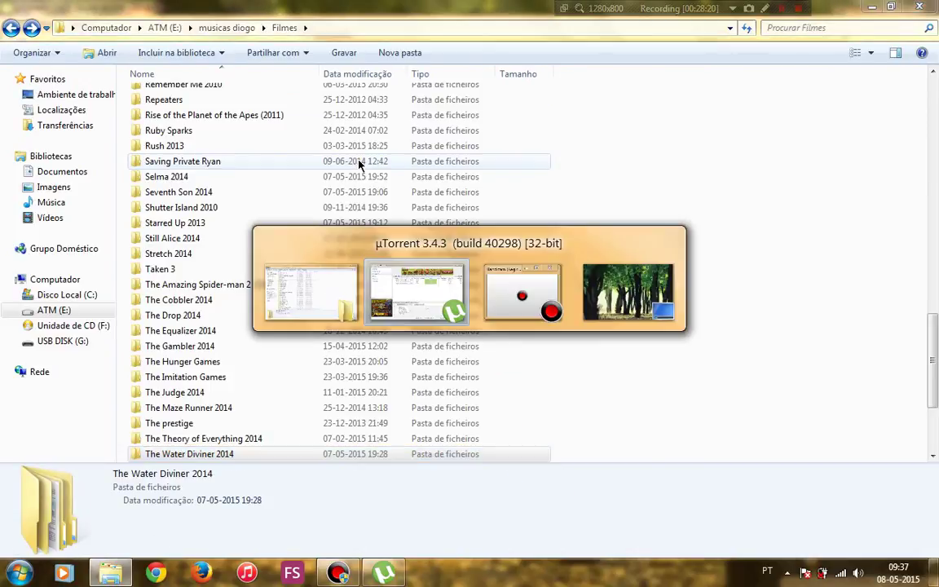
{"action": "key", "text": "Down"}
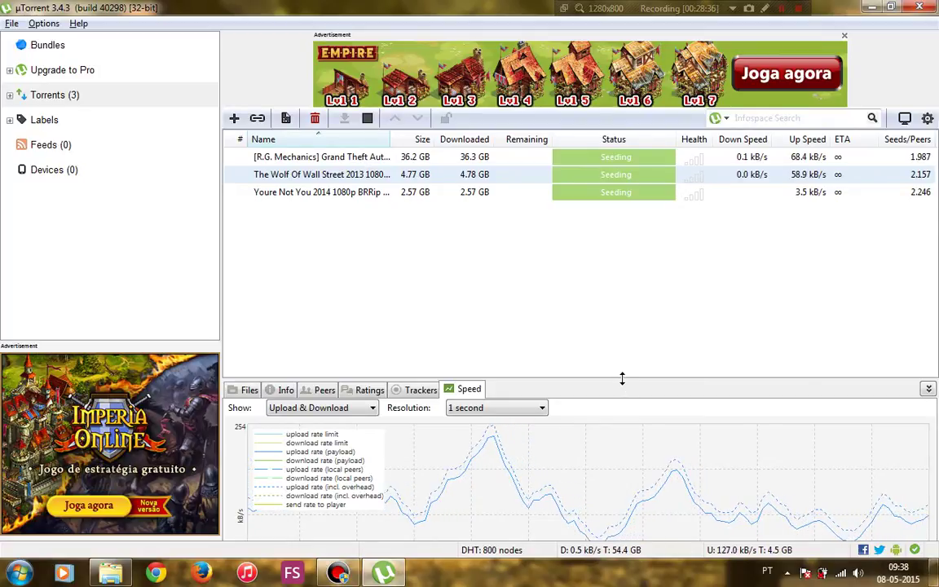
{"action": "left_click_drag", "start_coordinate": [624, 381], "coordinate": [622, 254]}
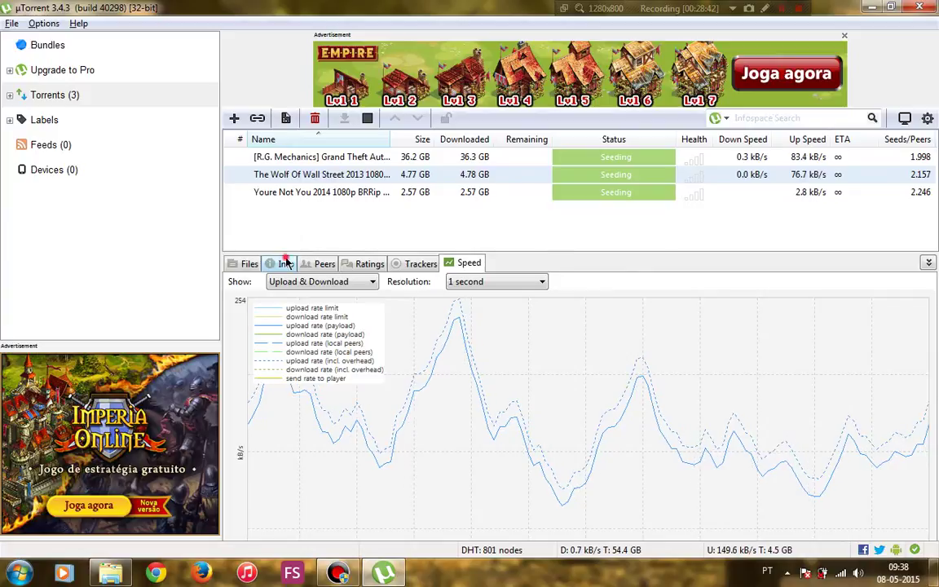
{"action": "left_click", "coordinate": [284, 264]}
{"action": "left_click", "coordinate": [464, 265]}
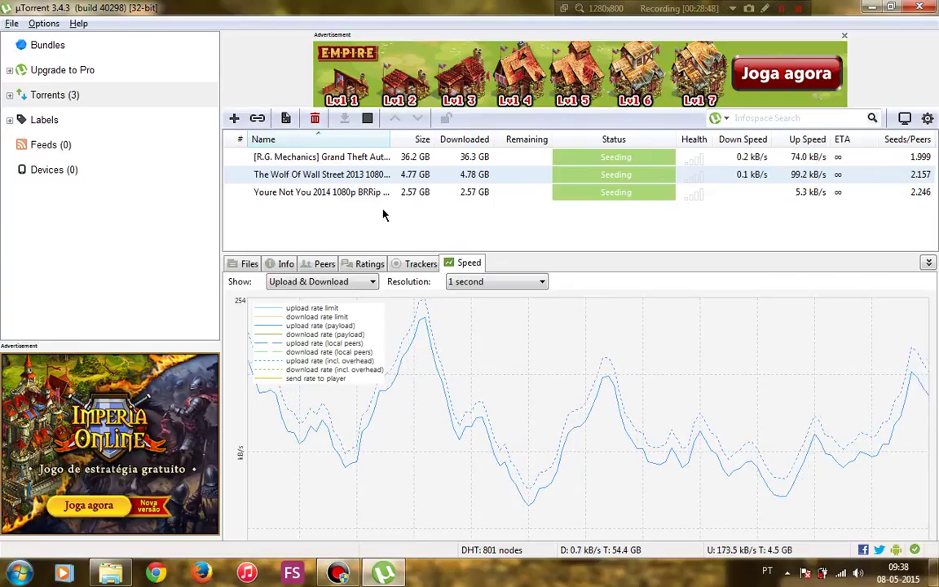
{"action": "key", "text": "Delete"}
{"action": "key", "text": "Return"}
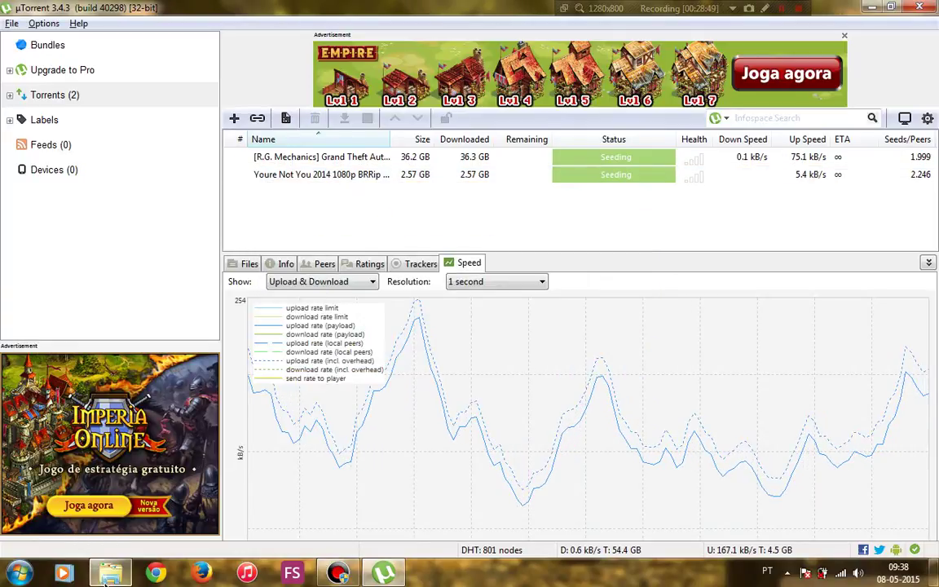
Switch to Windows Explorer and open the The Wolf Of Wall Street 2013 1080p BRRip x264 AC3-JYK folder inside The Wolf of Wall Street 2013.
{"action": "left_click", "coordinate": [108, 573]}
{"action": "key", "text": "Down"}
{"action": "key", "text": "Down"}
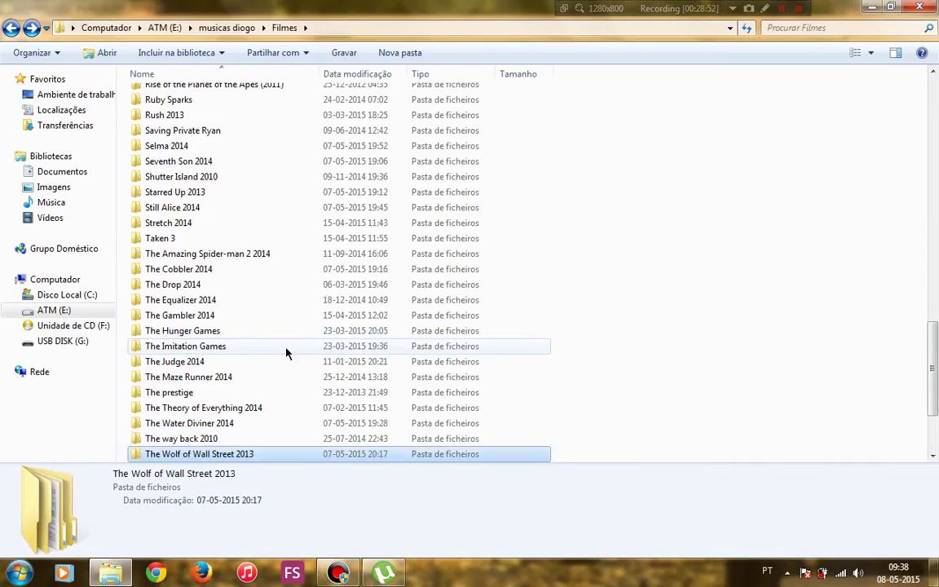
{"action": "key", "text": "Return"}
{"action": "key", "text": "Down"}
{"action": "key", "text": "Return"}
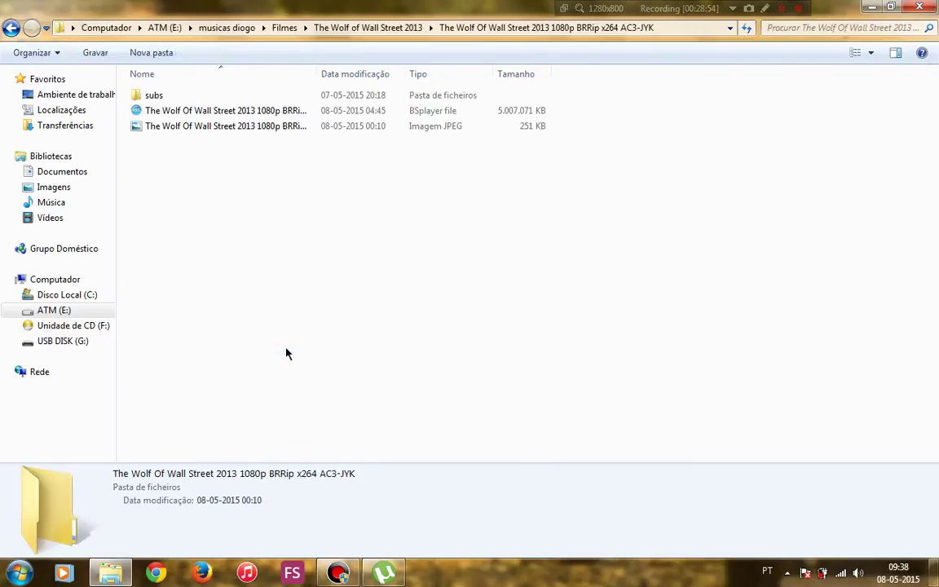
Open The Wolf of Wall Street's subs folder and delete the SMIL subtitle file.
{"action": "key", "text": "Down"}
{"action": "key", "text": "Down"}
{"action": "key", "text": "Up"}
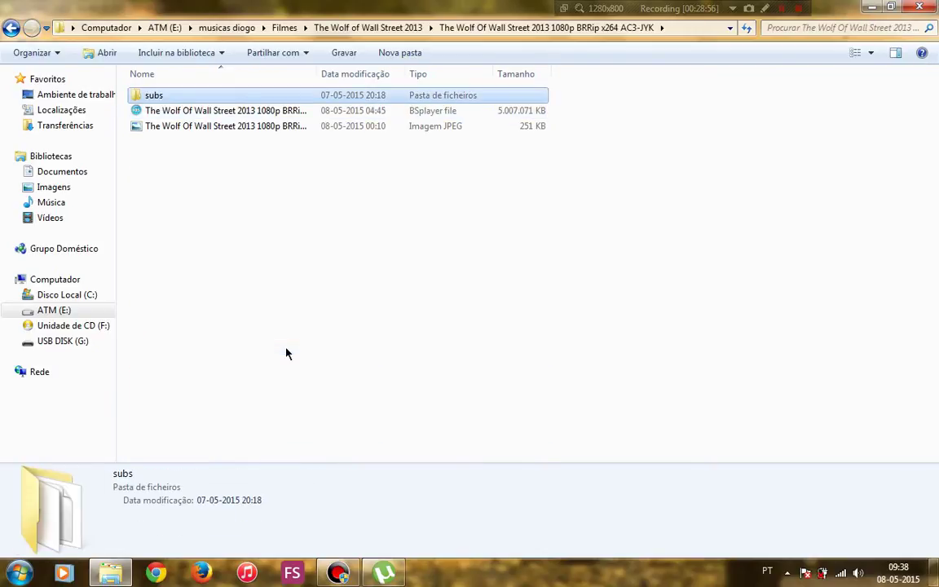
{"action": "key", "text": "Return"}
{"action": "key", "text": "Down"}
{"action": "key", "text": "Down"}
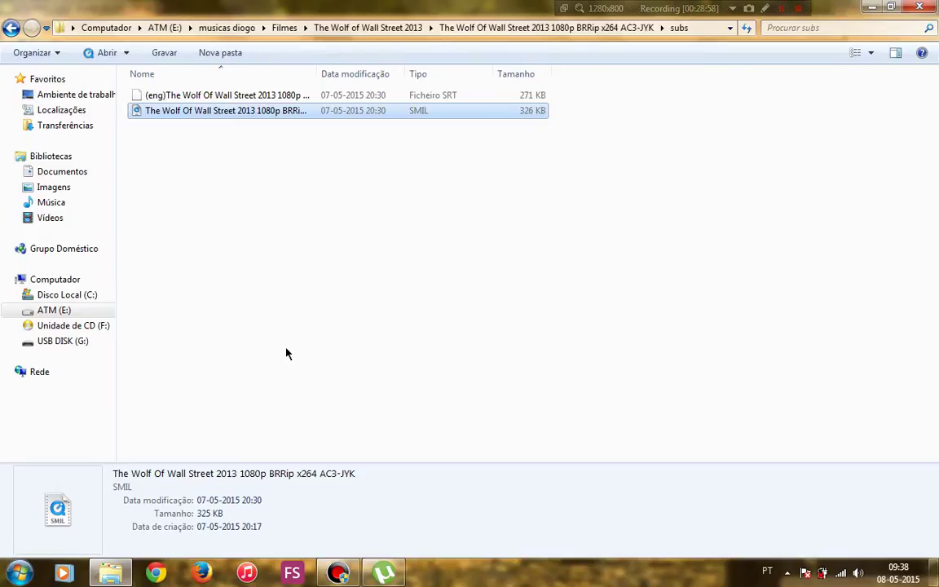
{"action": "key", "text": "Delete"}
{"action": "key", "text": "Return"}
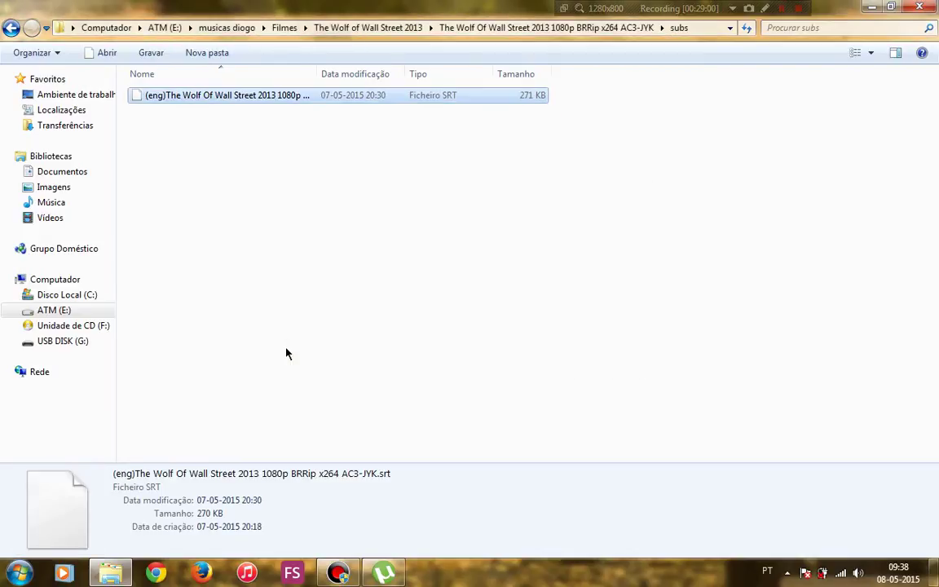
Move The Wolf of Wall Street's (eng) .srt file out of subs to sit beside the movie, and delete the subs folder.
{"action": "key", "text": "BackSpace"}
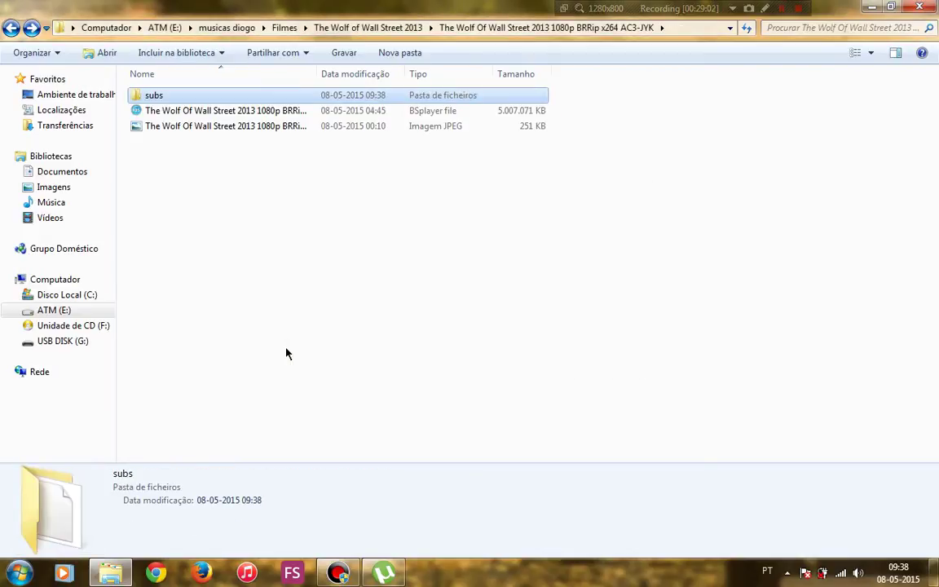
{"action": "key", "text": "ctrl+v"}
{"action": "key", "text": "Up"}
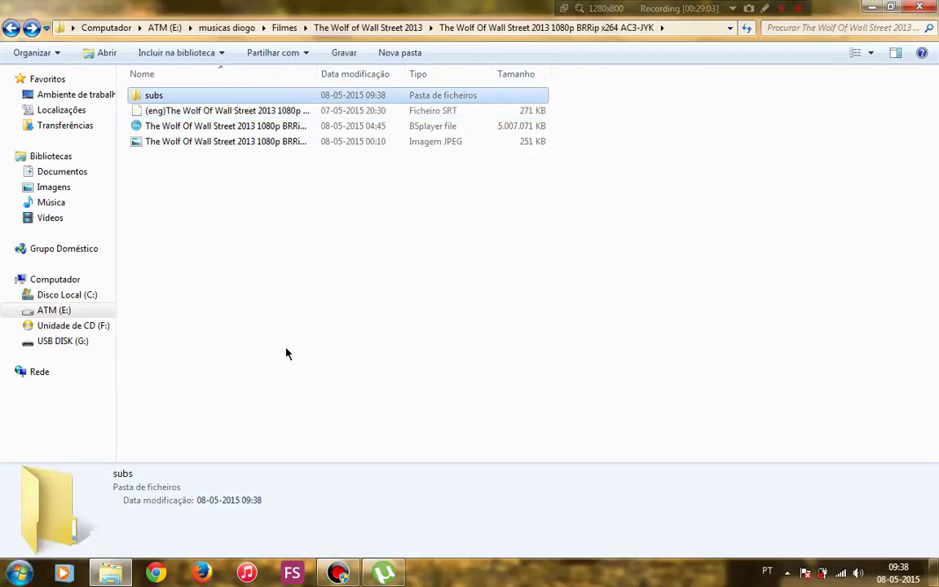
{"action": "key", "text": "Delete"}
{"action": "key", "text": "Return"}
Delete the JPEG preview image from The Wolf of Wall Street's movie folder.
{"action": "key", "text": "Down"}
{"action": "key", "text": "Down"}
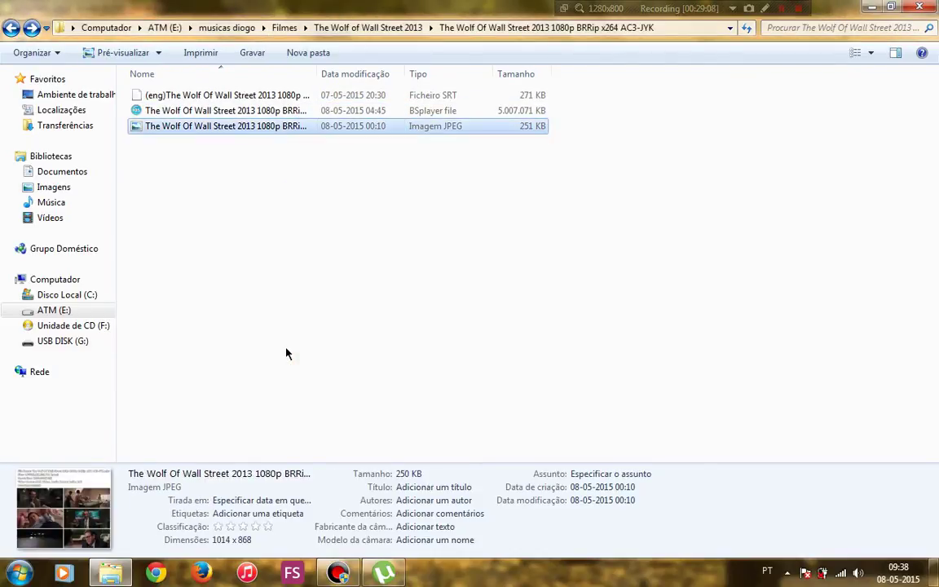
{"action": "key", "text": "Delete"}
{"action": "key", "text": "Return"}
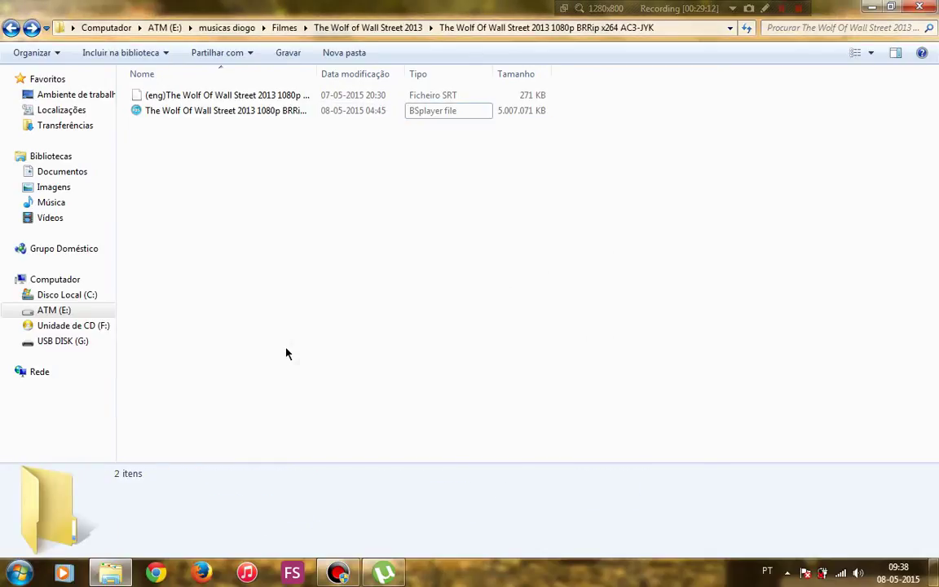
Play The Wolf of Wall Street in BS.Player, check its subtitles at several points between about 00:42:00 and 02:28:26, and close the player.
{"action": "key", "text": "Up"}
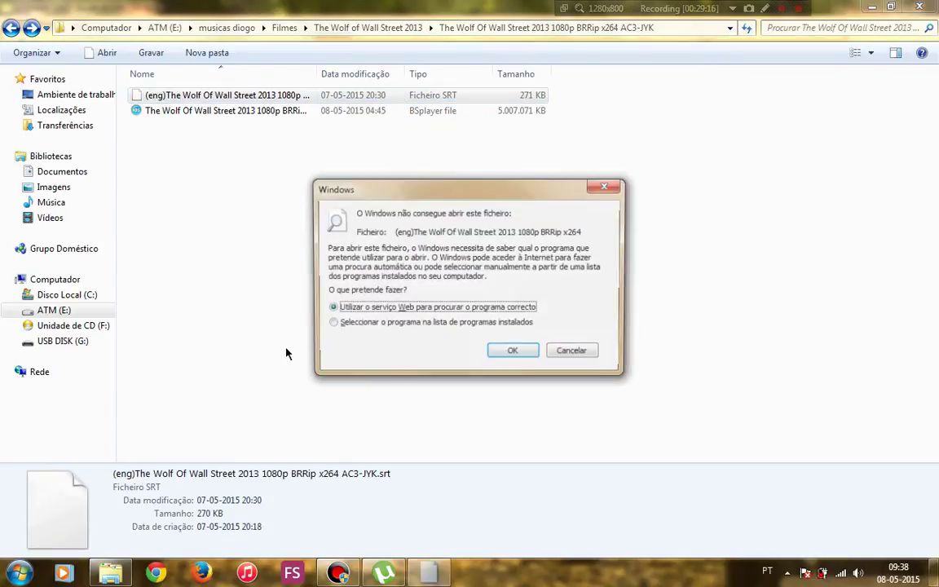
{"action": "key", "text": "Escape"}
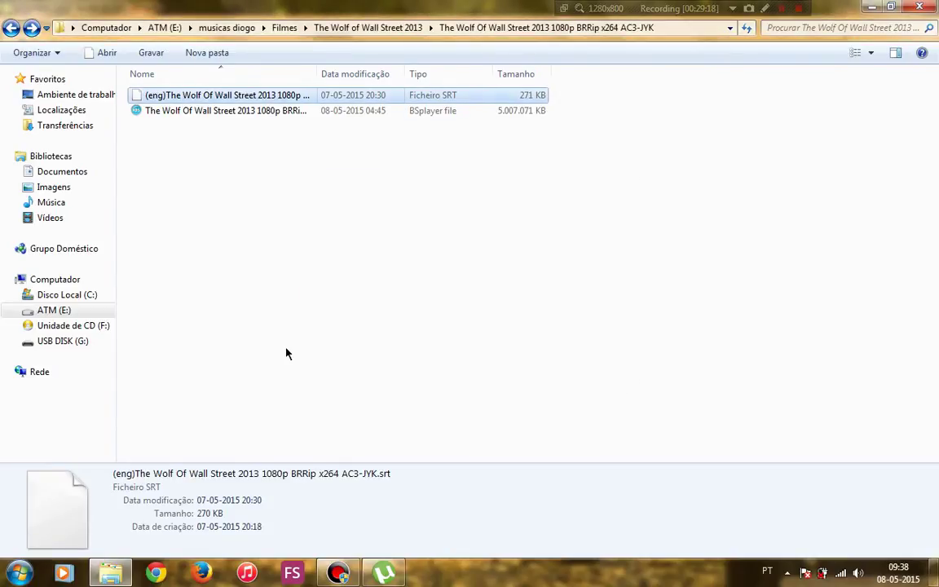
{"action": "key", "text": "Down"}
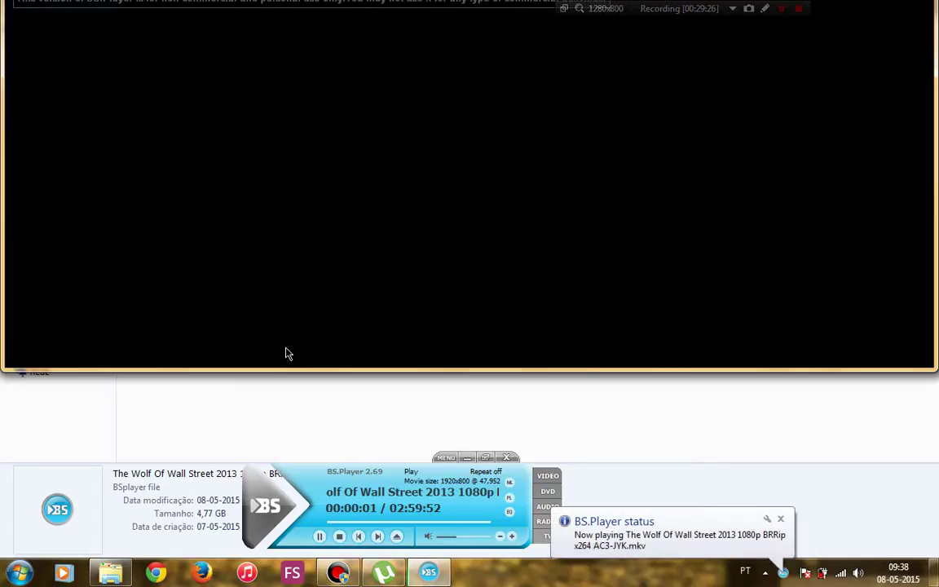
{"action": "left_click", "coordinate": [366, 523]}
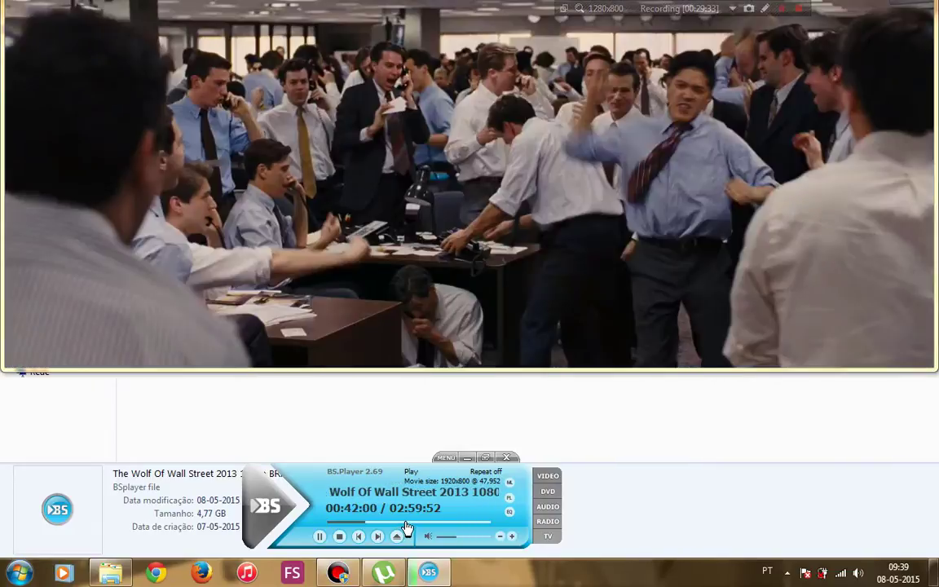
{"action": "left_click", "coordinate": [405, 522]}
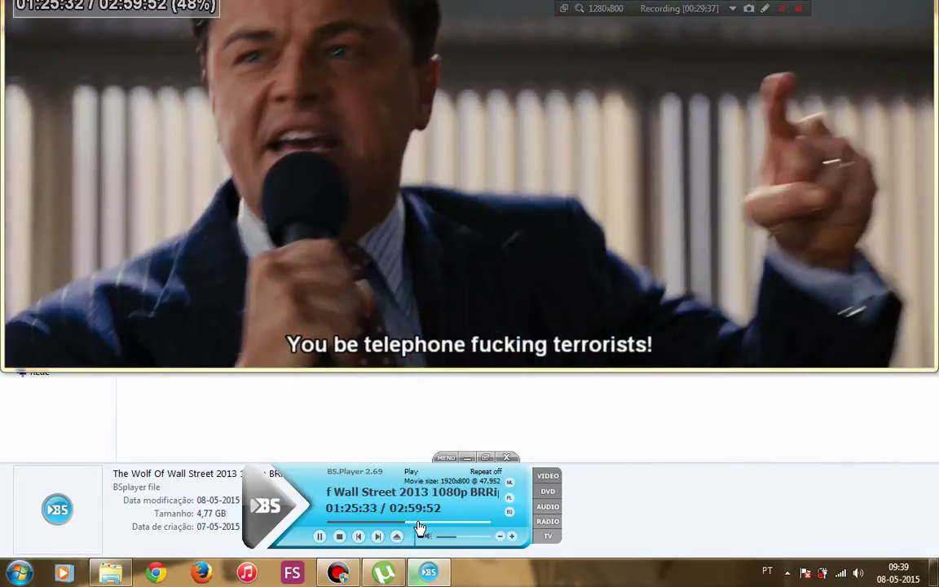
{"action": "left_click", "coordinate": [418, 524]}
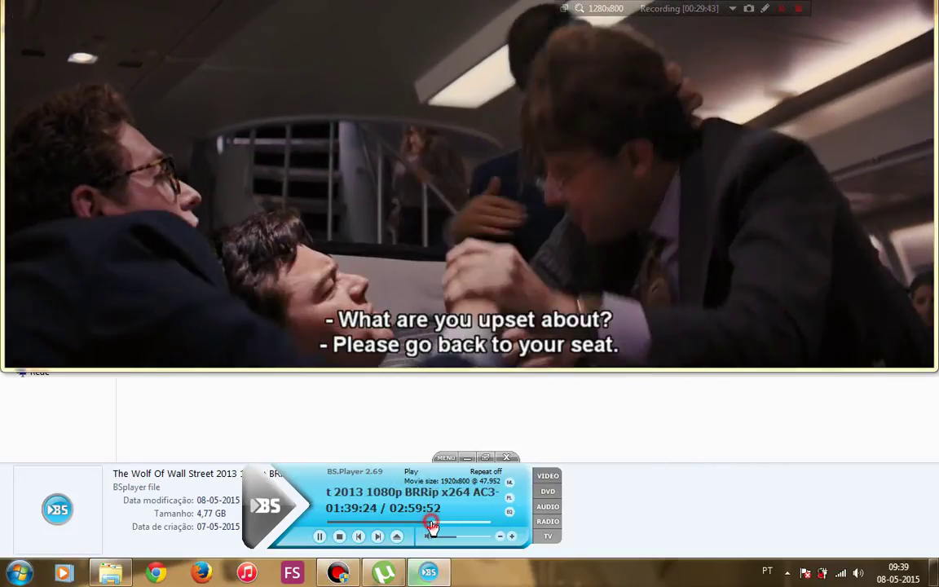
{"action": "left_click", "coordinate": [432, 523]}
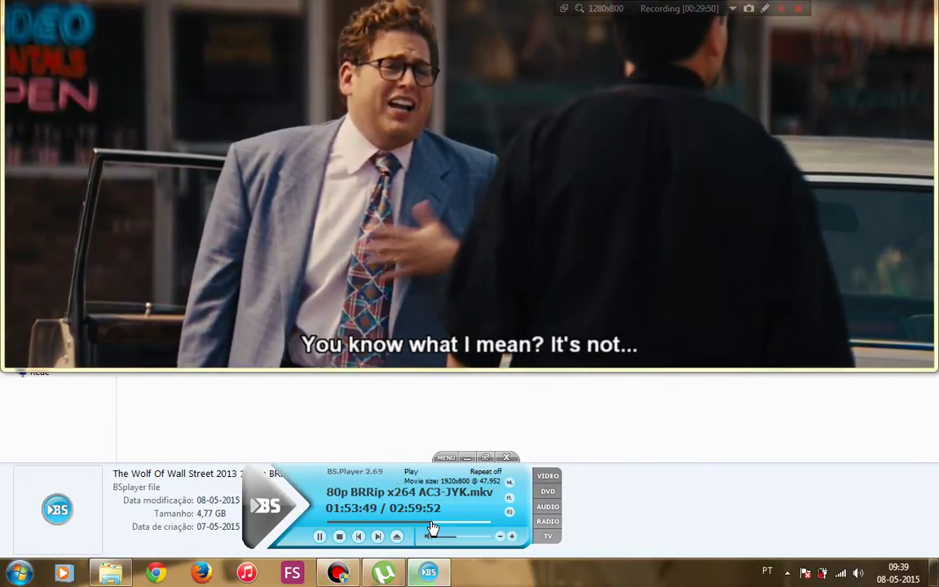
{"action": "left_click", "coordinate": [445, 523]}
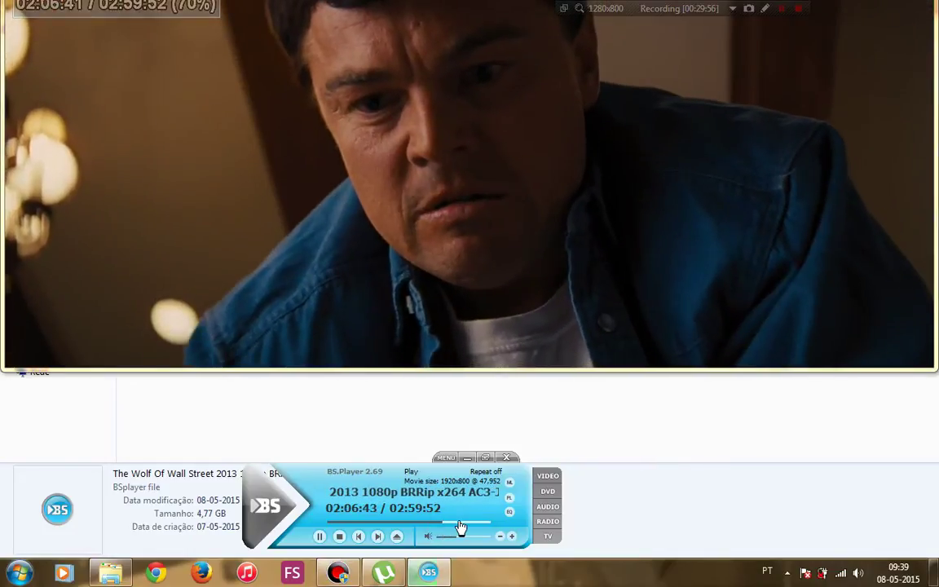
{"action": "left_click", "coordinate": [463, 522]}
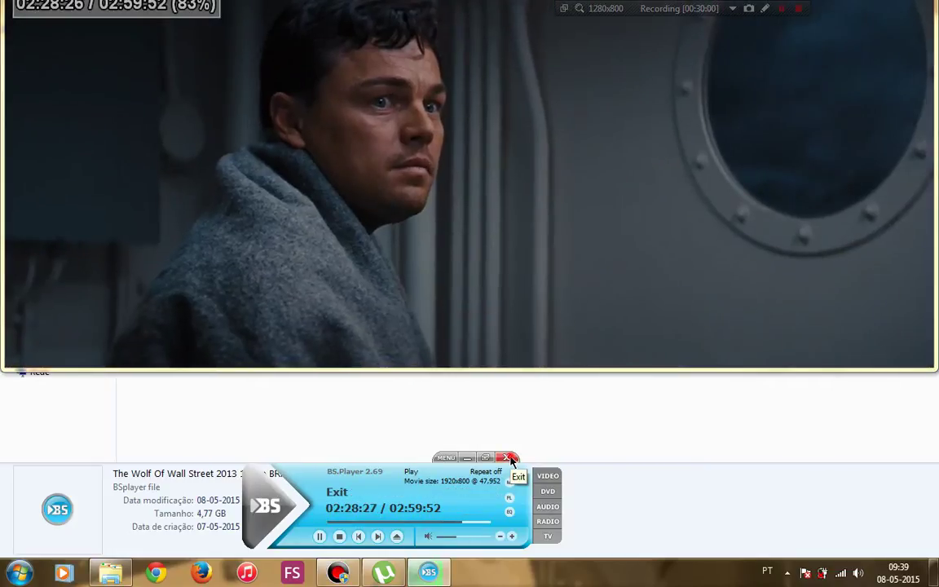
{"action": "left_click", "coordinate": [510, 458]}
Return to the Filmes folder, switch to µTorrent and remove the Youre Not You 2014 1080p BRRip torrent from the list.
{"action": "key", "text": "BackSpace"}
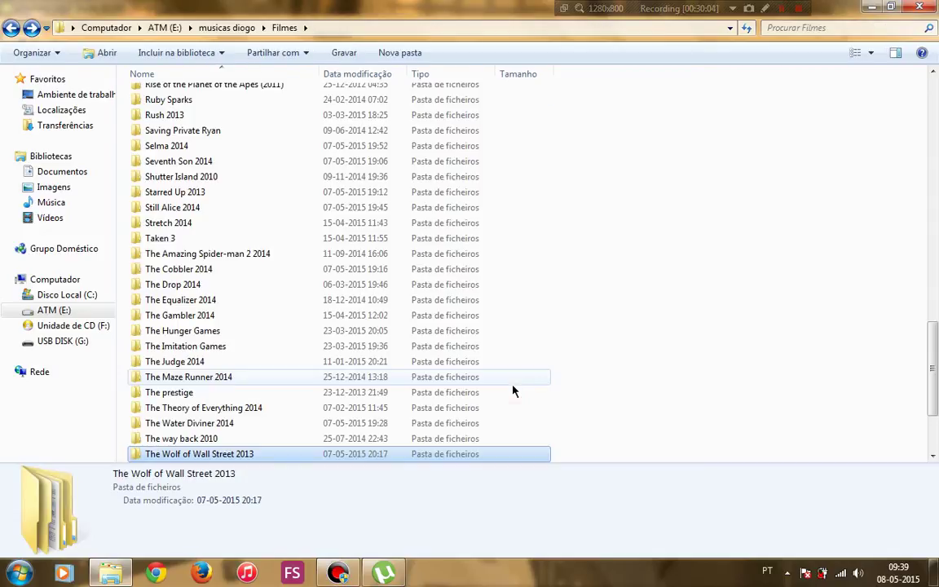
{"action": "key", "text": "alt+Tab"}
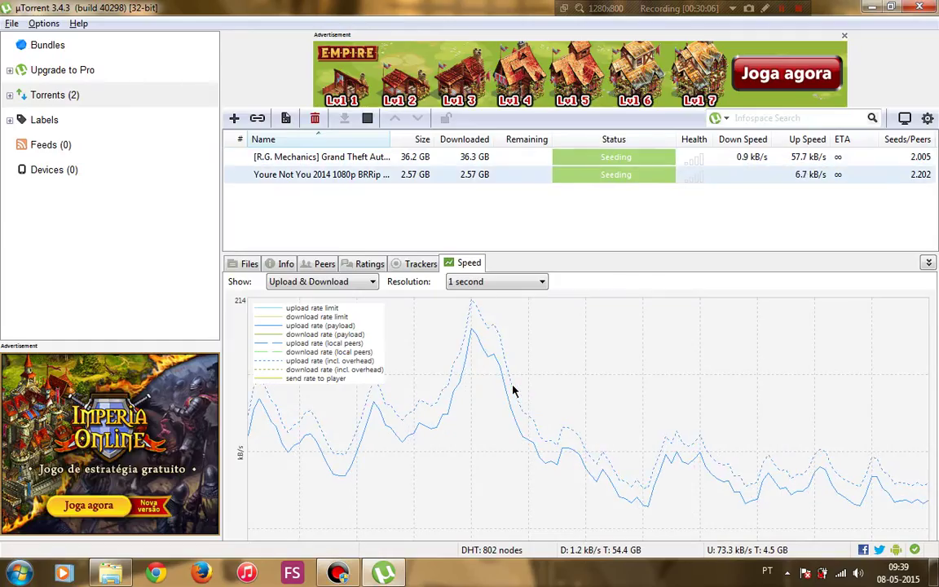
{"action": "key", "text": "Delete"}
{"action": "key", "text": "Return"}
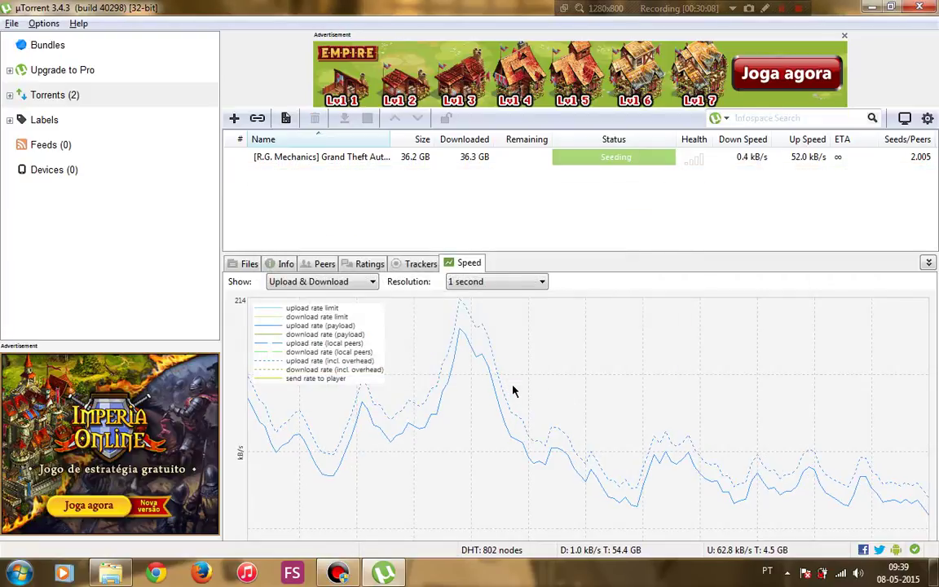
Switch to Windows Explorer and open the Youre Not You 2014 1080p BRRip x264 DTS-JYK folder inside You're Not You 2014.
{"action": "key", "text": "alt+Tab"}
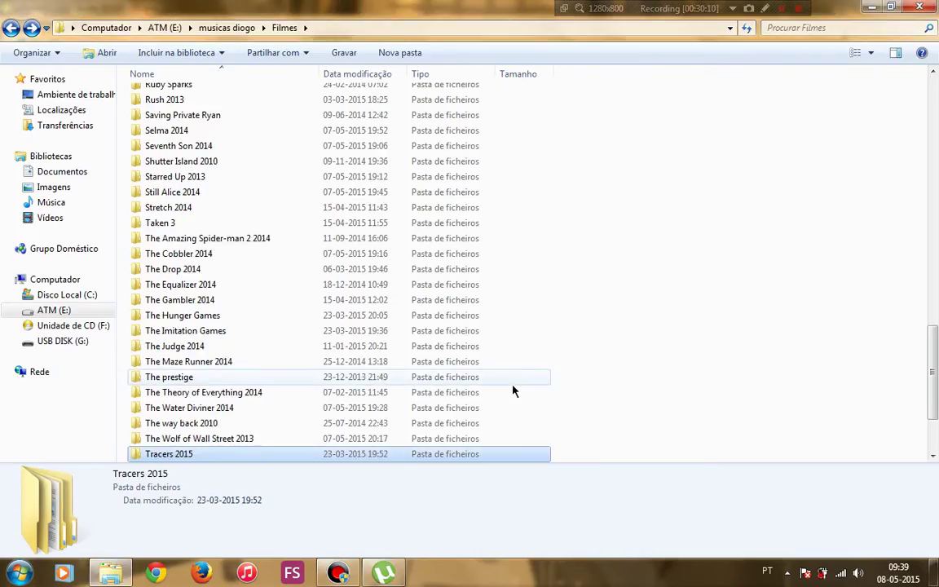
{"action": "key", "text": "y"}
{"action": "key", "text": "y"}
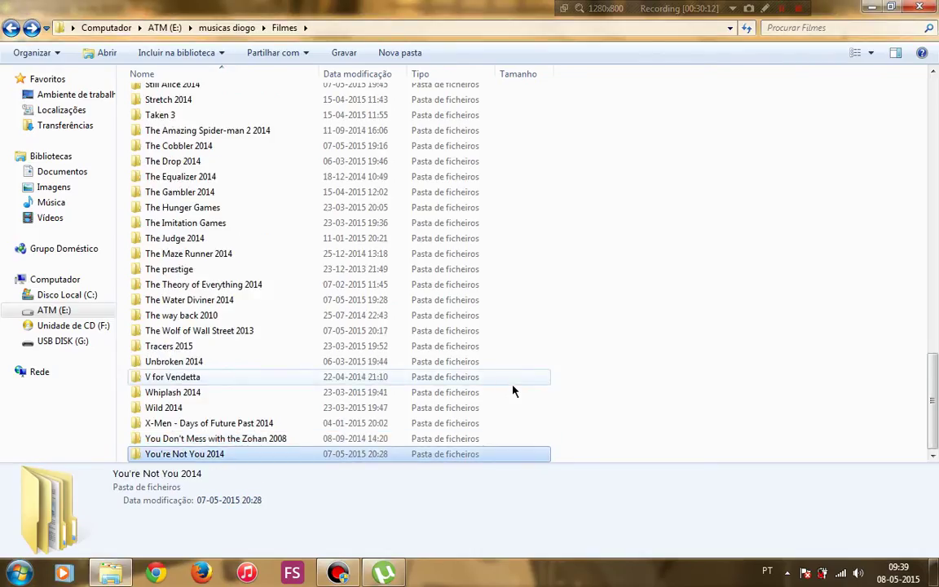
{"action": "key", "text": "Return"}
{"action": "key", "text": "y"}
{"action": "key", "text": "Return"}
{"action": "key", "text": "y"}
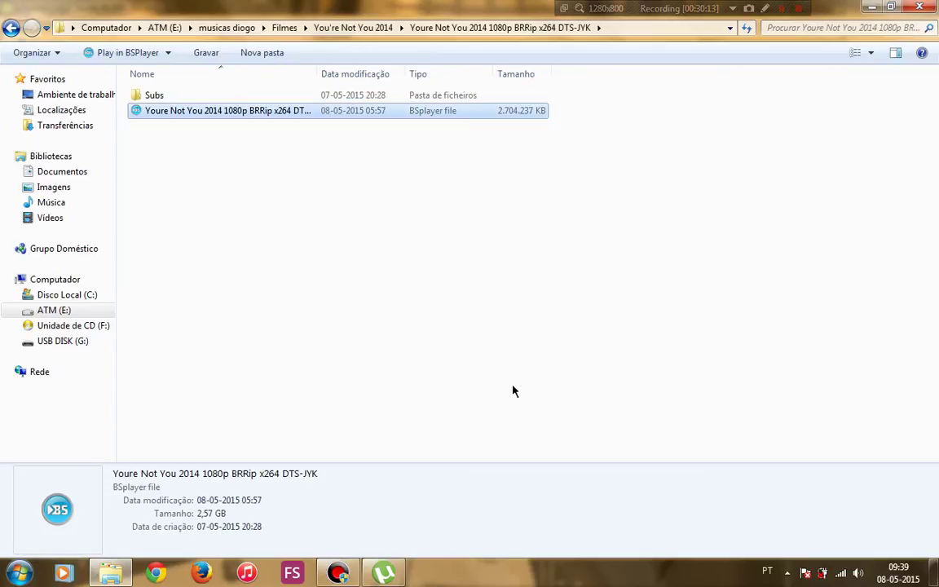
Play Youre Not You and download the English DTS-JYK subtitle from subtitles.com.br and the Spanish YIFY subtitle from opensubtitles.org.
{"action": "key", "text": "Up"}
{"action": "key", "text": "Down"}
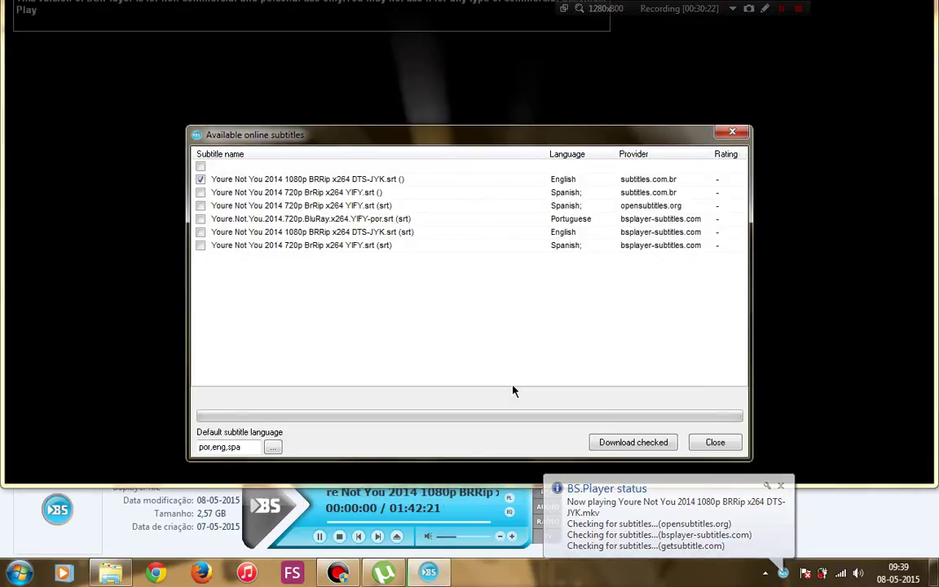
{"action": "left_click", "coordinate": [516, 217]}
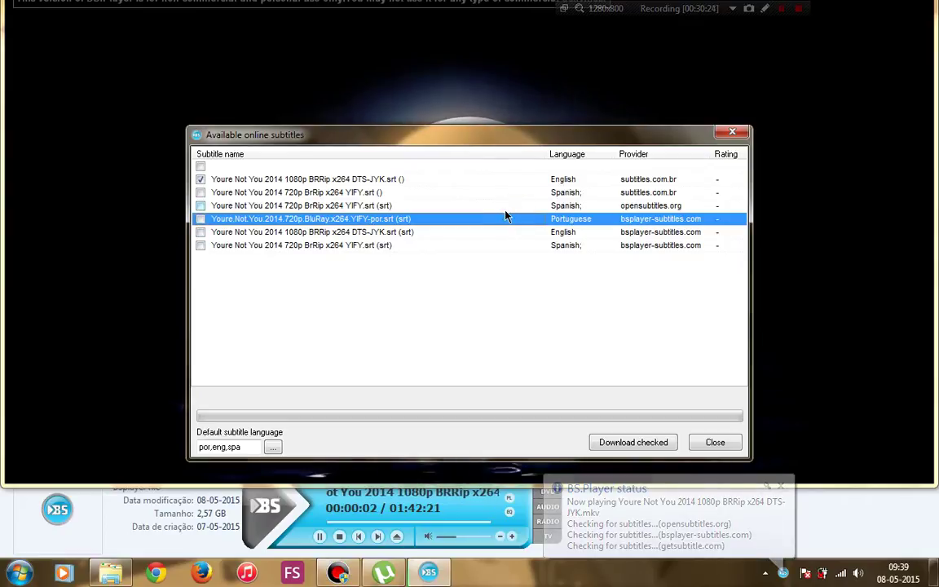
{"action": "left_click", "coordinate": [503, 207]}
{"action": "left_click", "coordinate": [200, 205]}
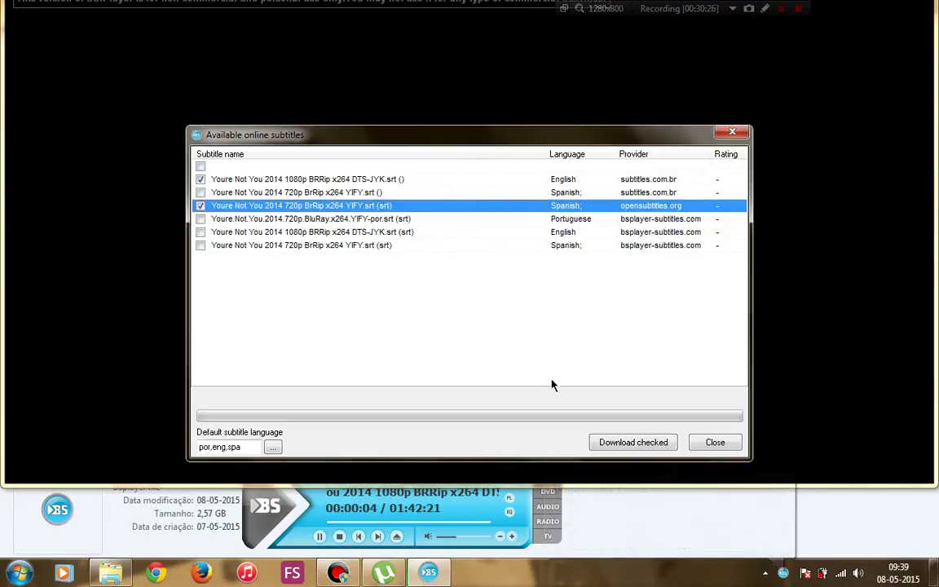
{"action": "left_click", "coordinate": [617, 440]}
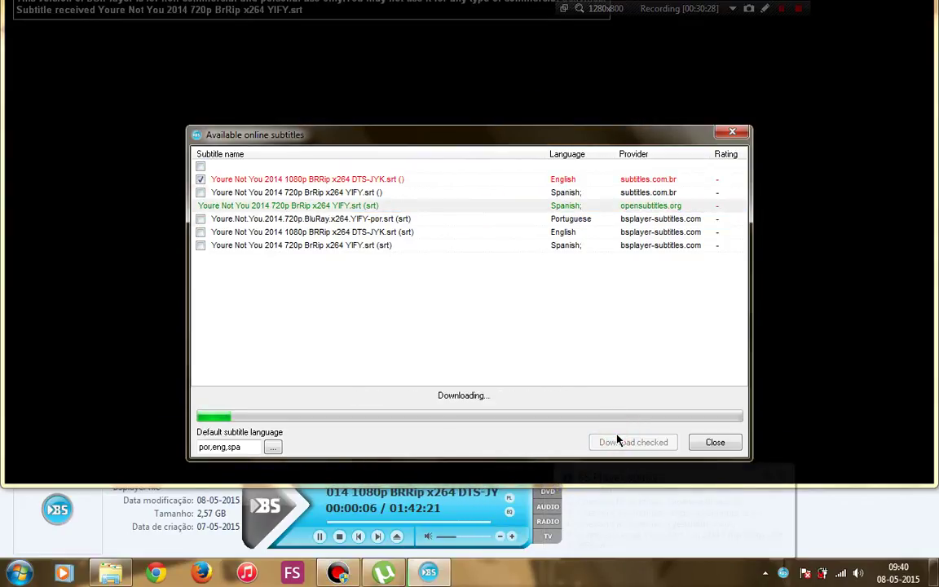
{"action": "left_click", "coordinate": [717, 443]}
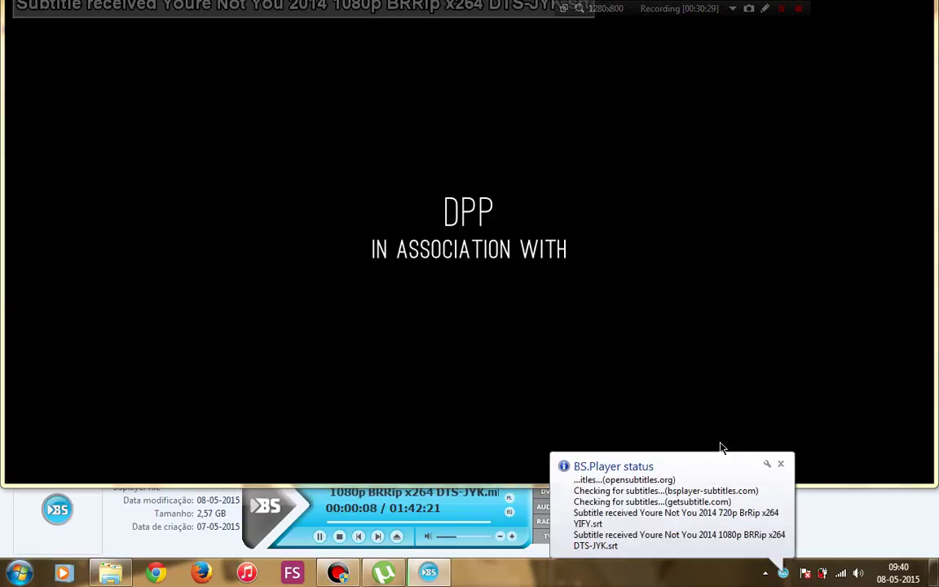
Check the subtitles of Youre Not You at several points between about 00:14:18 and 01:35:02, and close the player.
{"action": "left_click", "coordinate": [352, 523]}
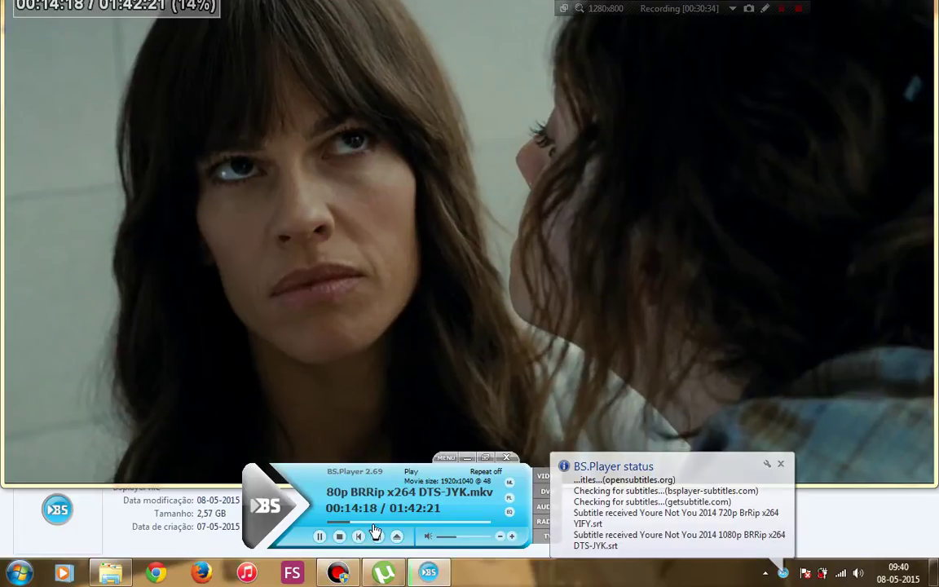
{"action": "left_click", "coordinate": [374, 522]}
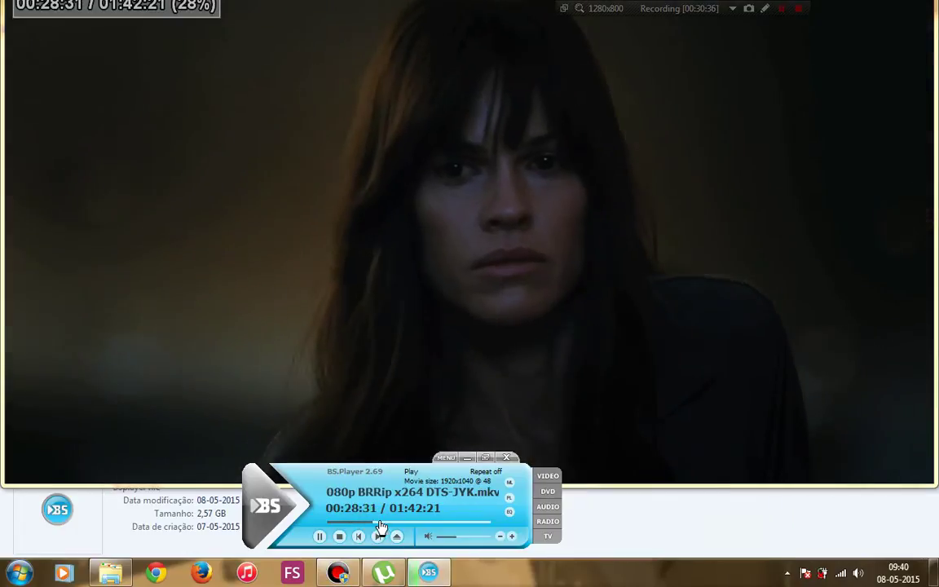
{"action": "left_click", "coordinate": [388, 523]}
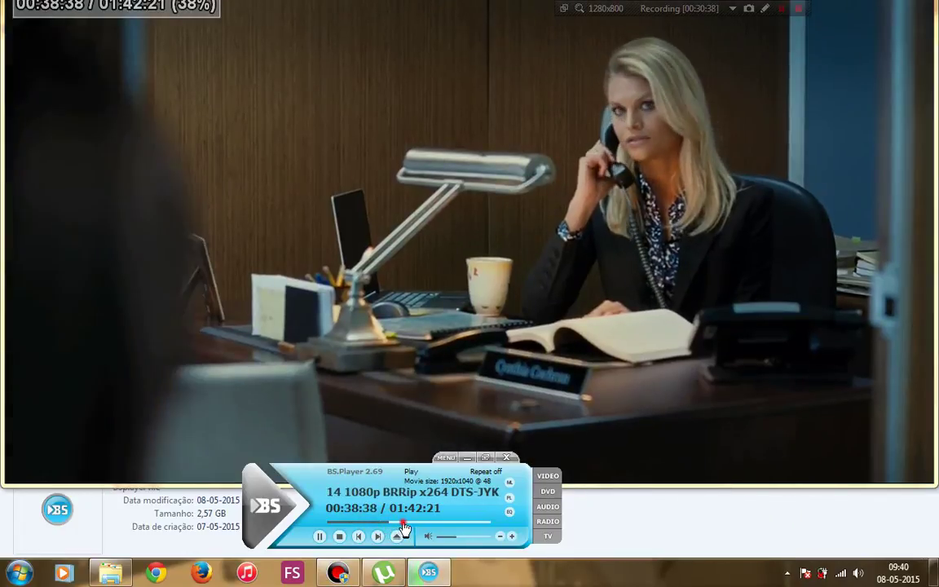
{"action": "left_click", "coordinate": [402, 522]}
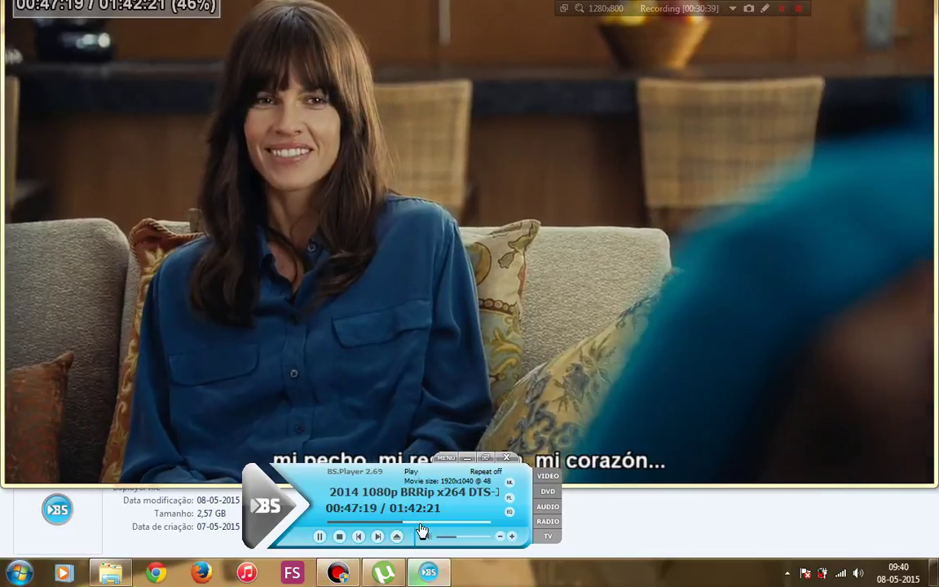
{"action": "left_click", "coordinate": [418, 522]}
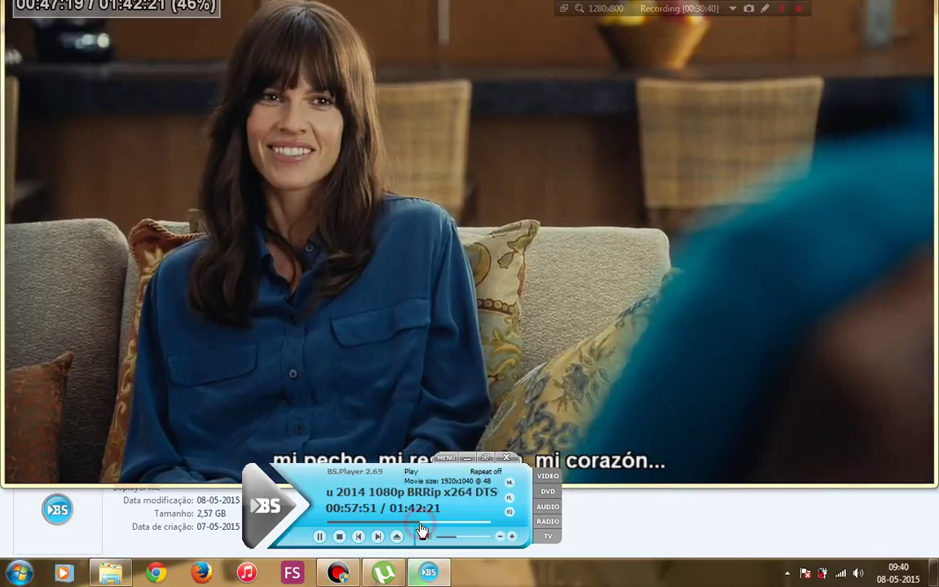
{"action": "left_click", "coordinate": [433, 523]}
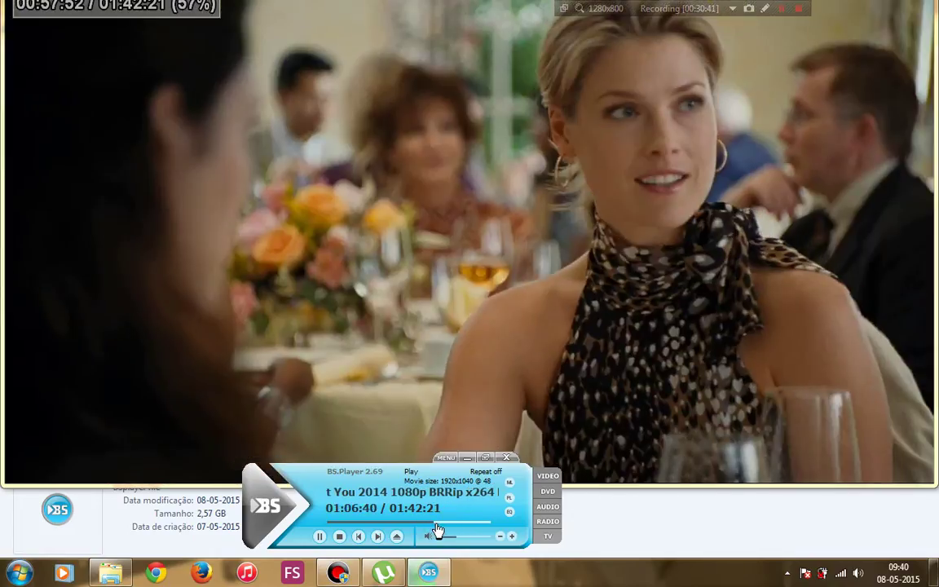
{"action": "left_click", "coordinate": [447, 525]}
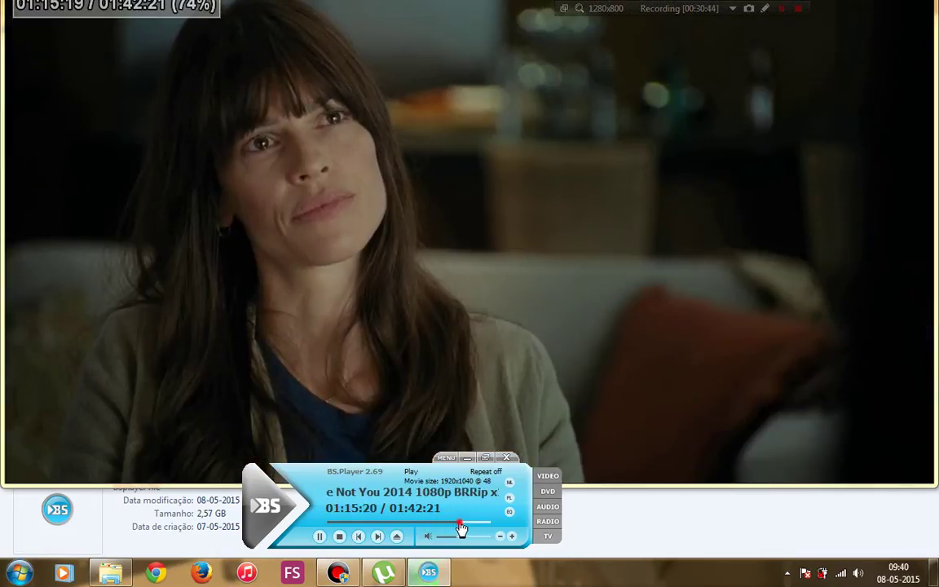
{"action": "left_click", "coordinate": [461, 523]}
{"action": "left_click", "coordinate": [469, 523]}
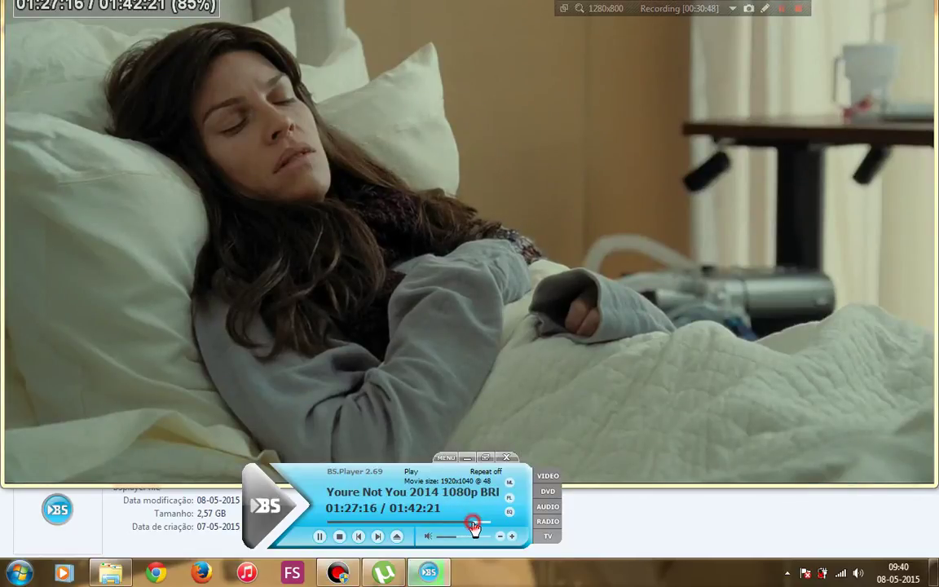
{"action": "left_click", "coordinate": [478, 524]}
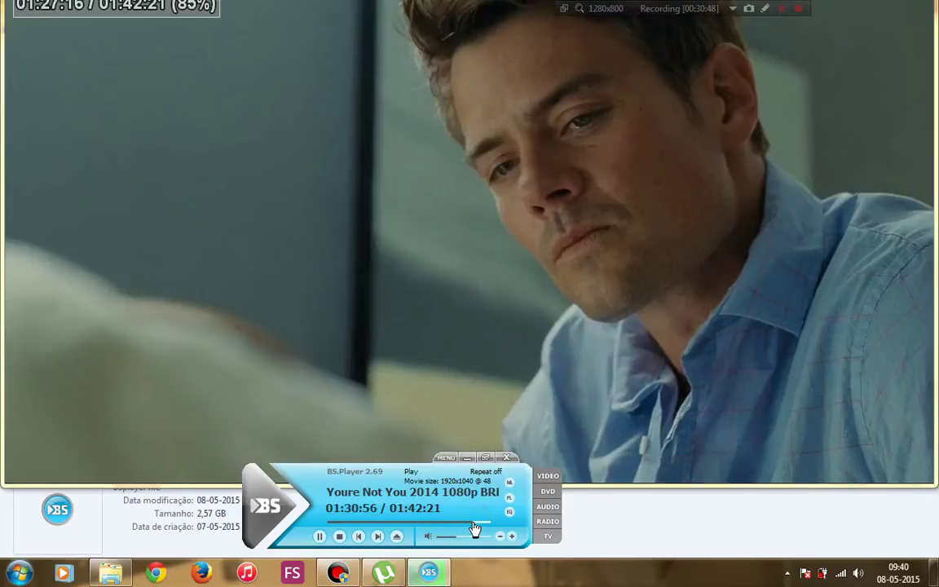
{"action": "left_click", "coordinate": [485, 523]}
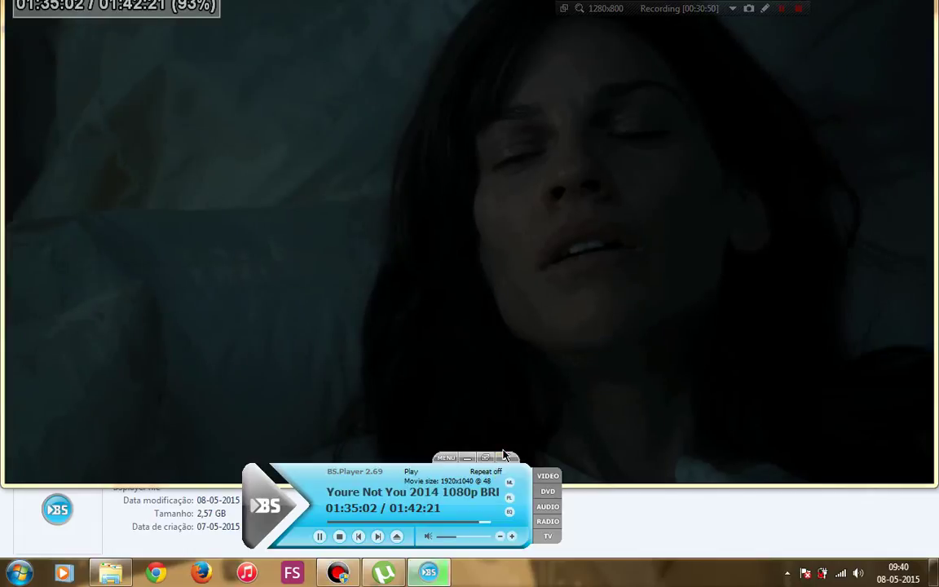
{"action": "left_click", "coordinate": [506, 458]}
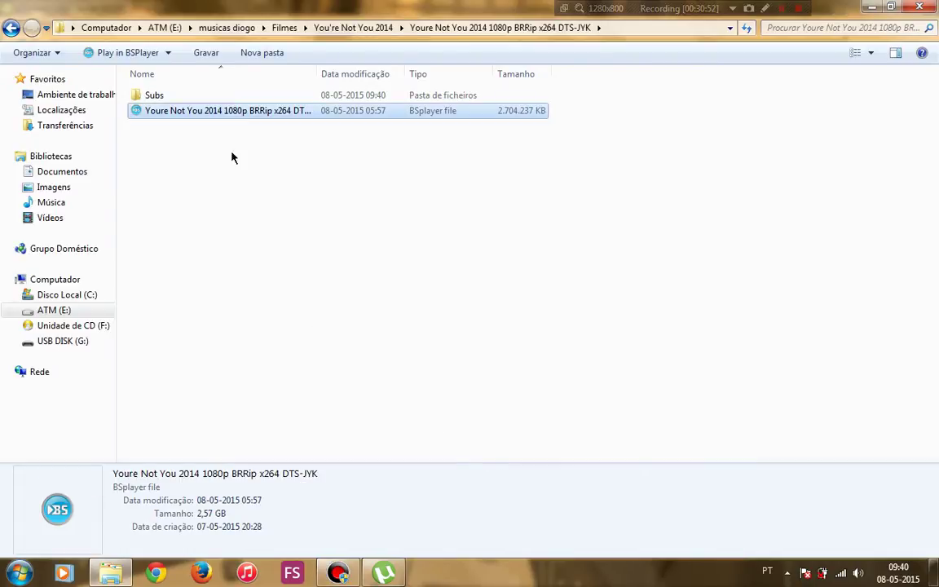
Move all three .srt files out of the Subs folder to sit beside the Youre Not You movie, and select the Subs folder.
{"action": "double_click", "coordinate": [149, 95]}
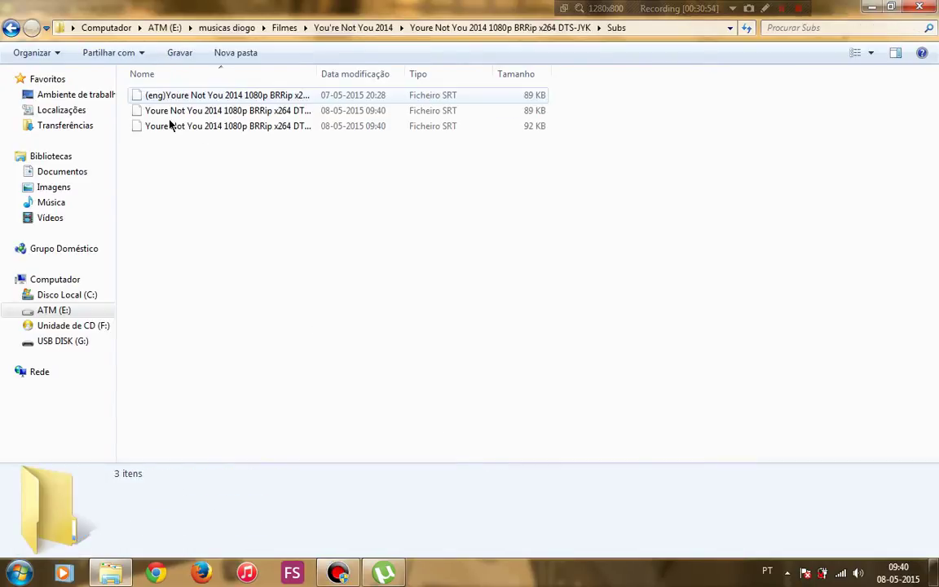
{"action": "left_click_drag", "start_coordinate": [186, 140], "coordinate": [155, 80]}
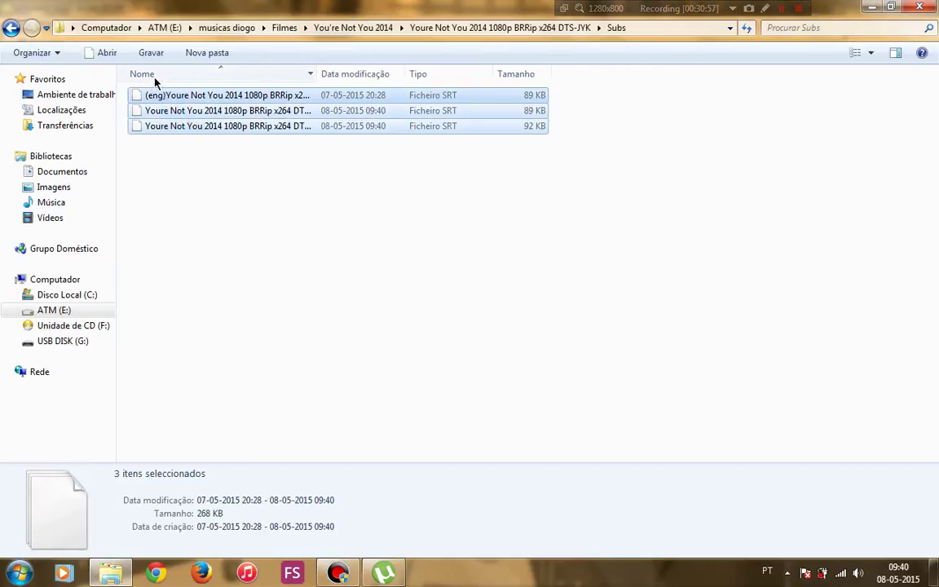
{"action": "key", "text": "BackSpace"}
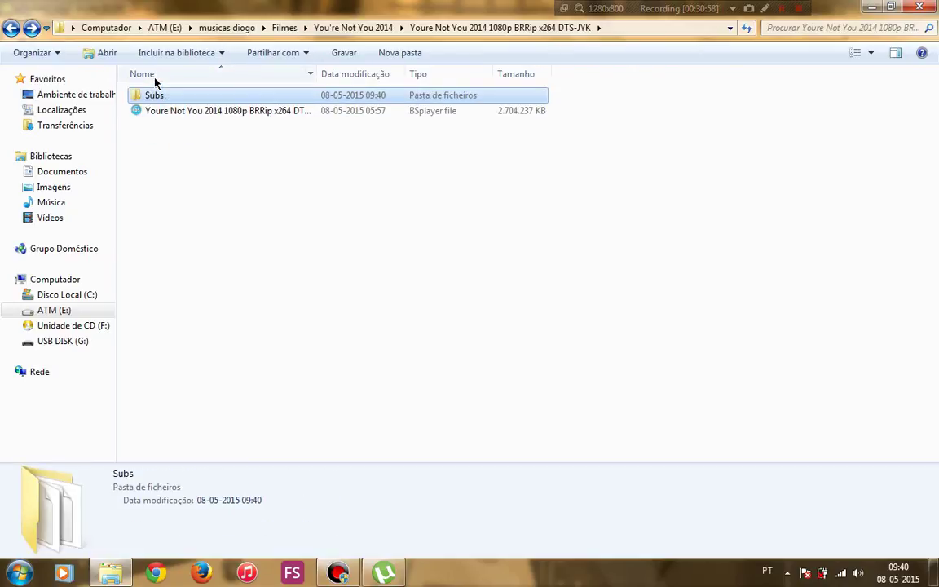
{"action": "key", "text": "ctrl+v"}
{"action": "key", "text": "Home"}
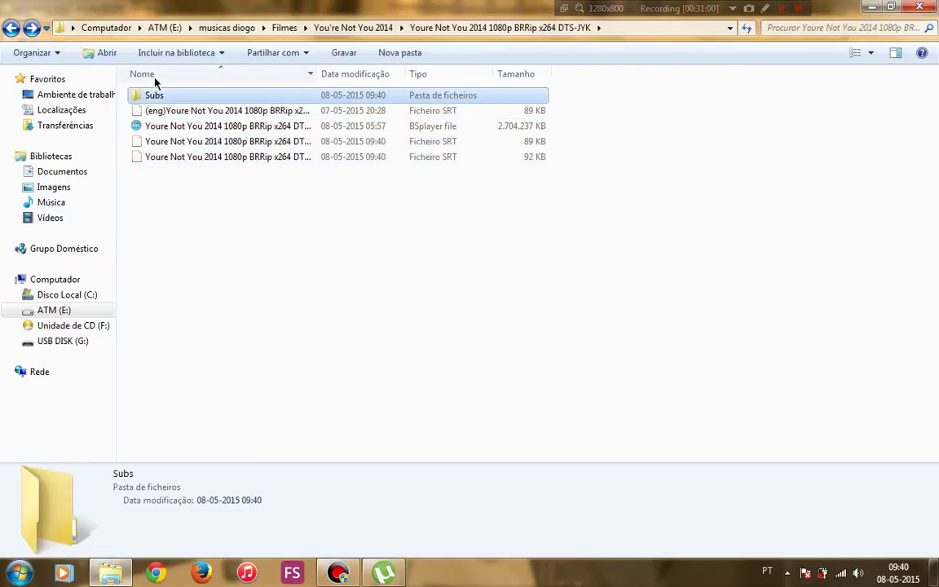
Delete the Subs folder beside the Youre Not You movie and go back up to the folder that contains Filmes.
{"action": "key", "text": "Delete"}
{"action": "key", "text": "Return"}
{"action": "key", "text": "BackSpace"}
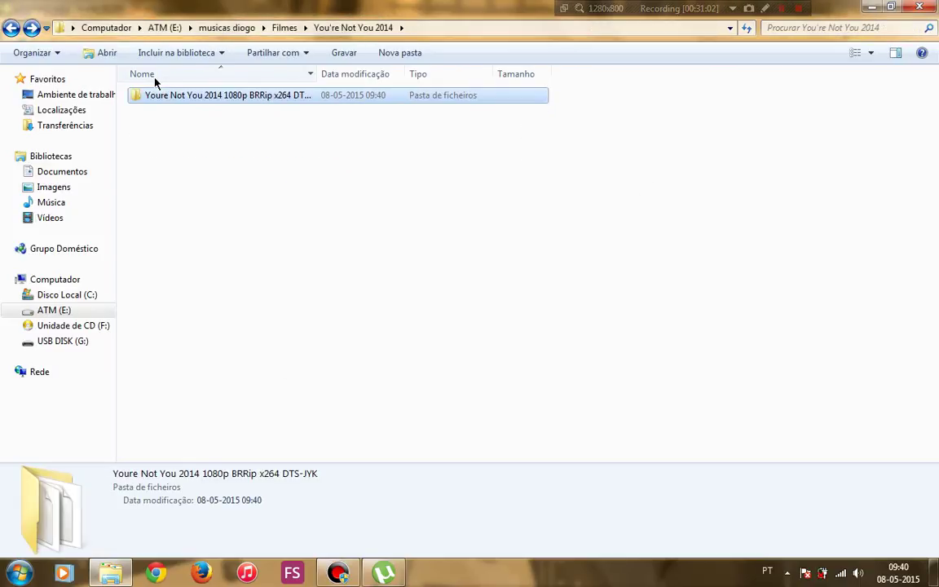
{"action": "key", "text": "BackSpace"}
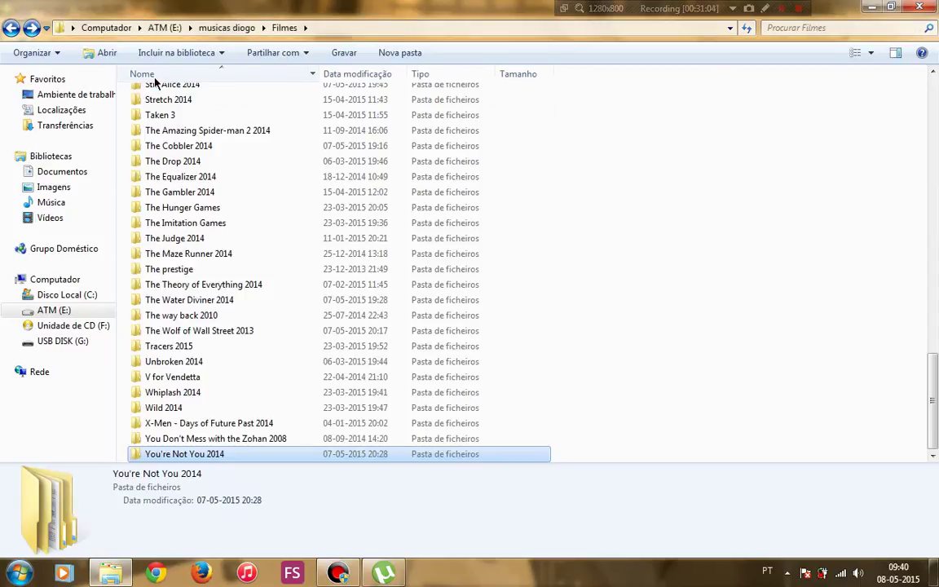
{"action": "key", "text": "BackSpace"}
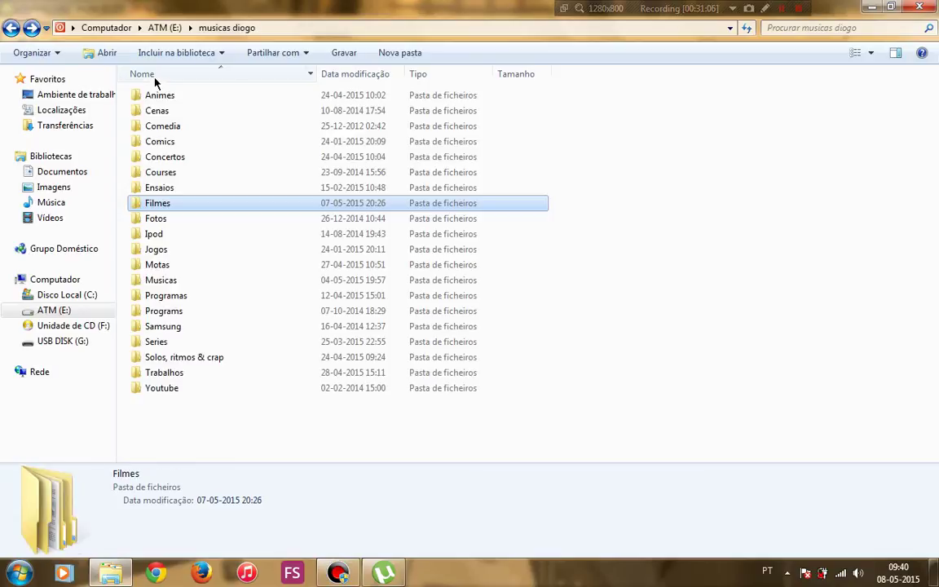
Check the size and contents of the Filmes and Musicas folders in their properties, and close the Explorer window.
{"action": "right_click", "coordinate": [160, 204]}
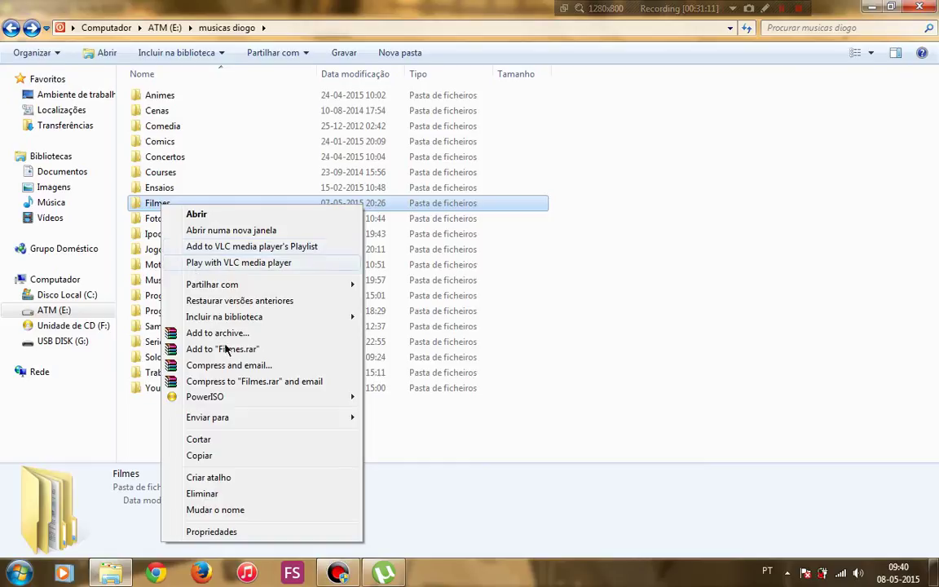
{"action": "left_click", "coordinate": [222, 531]}
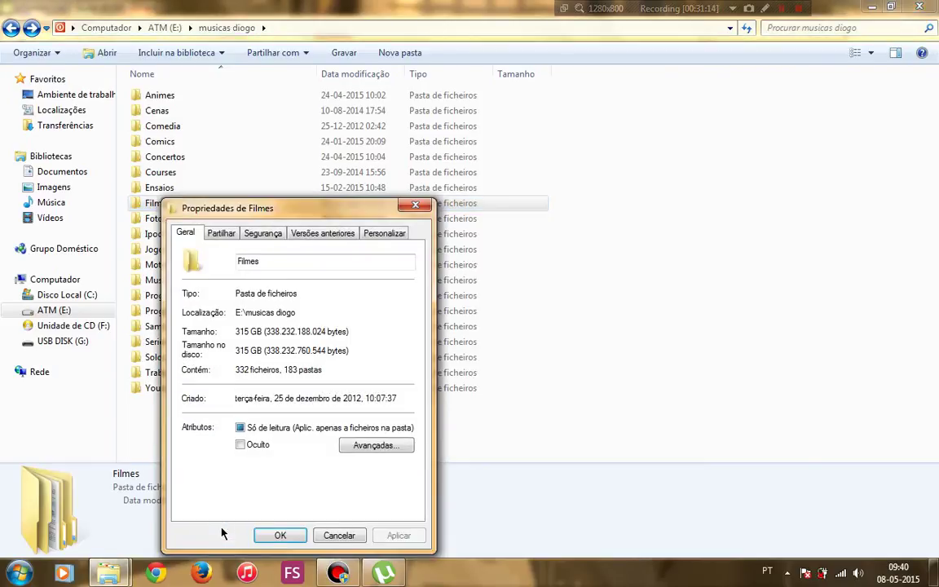
{"action": "left_click", "coordinate": [280, 535]}
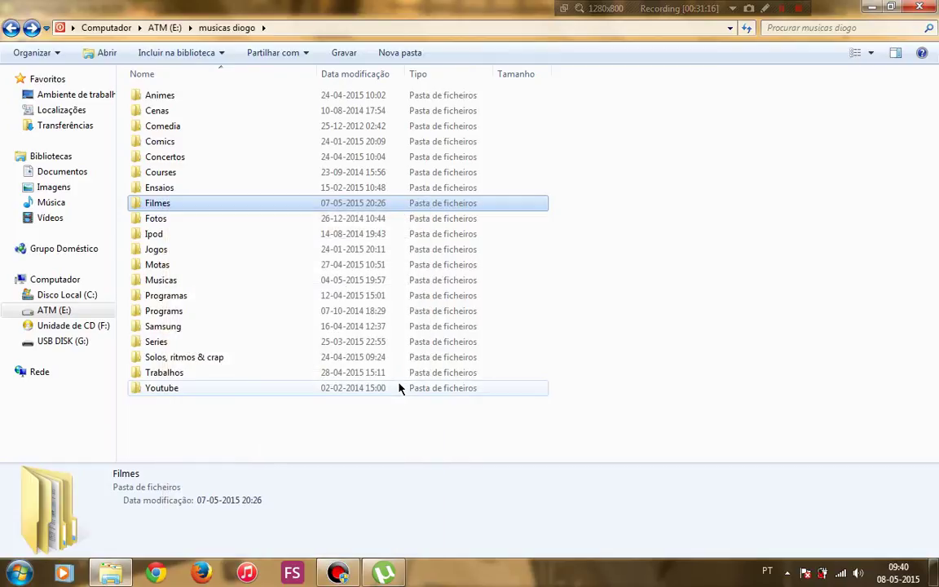
{"action": "right_click", "coordinate": [167, 285]}
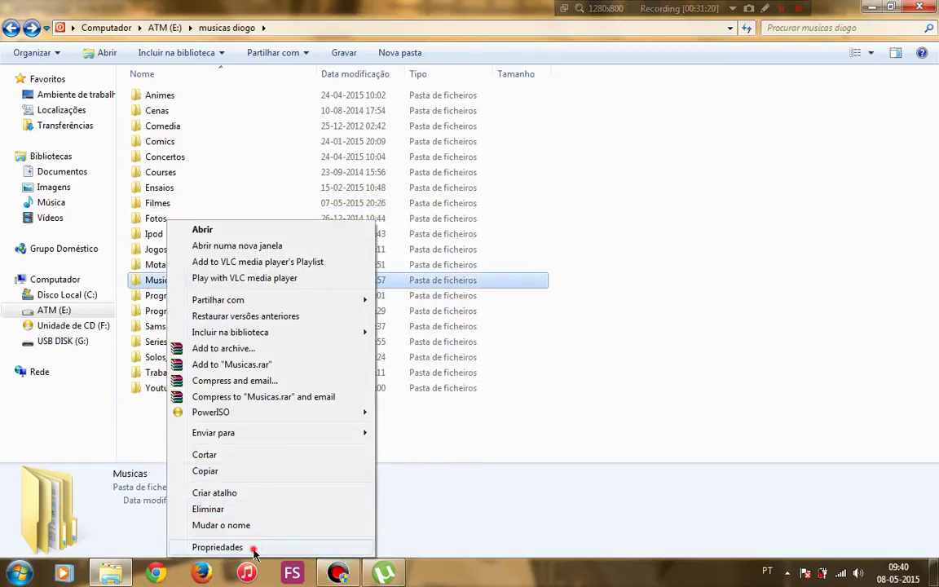
{"action": "left_click", "coordinate": [220, 546]}
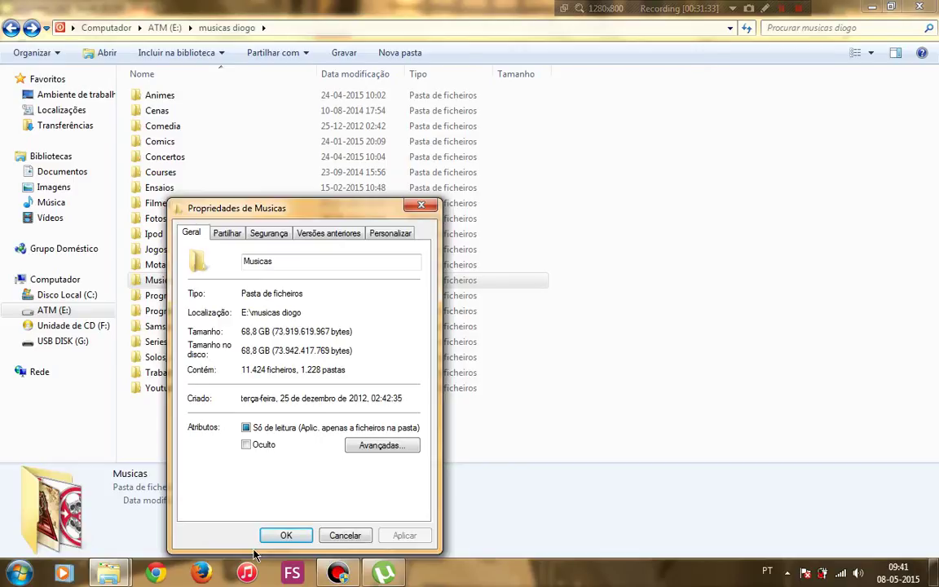
{"action": "left_click", "coordinate": [287, 536]}
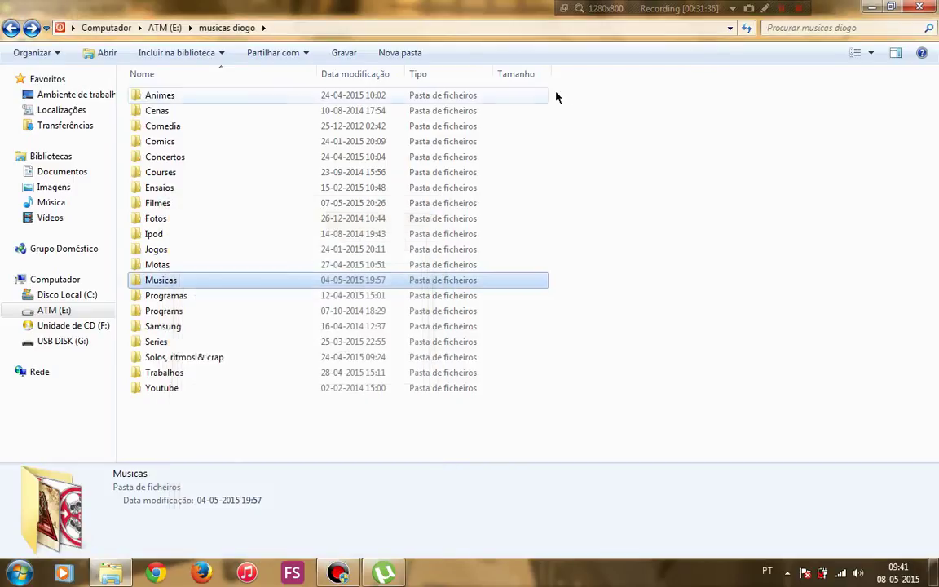
{"action": "left_click", "coordinate": [913, 9]}
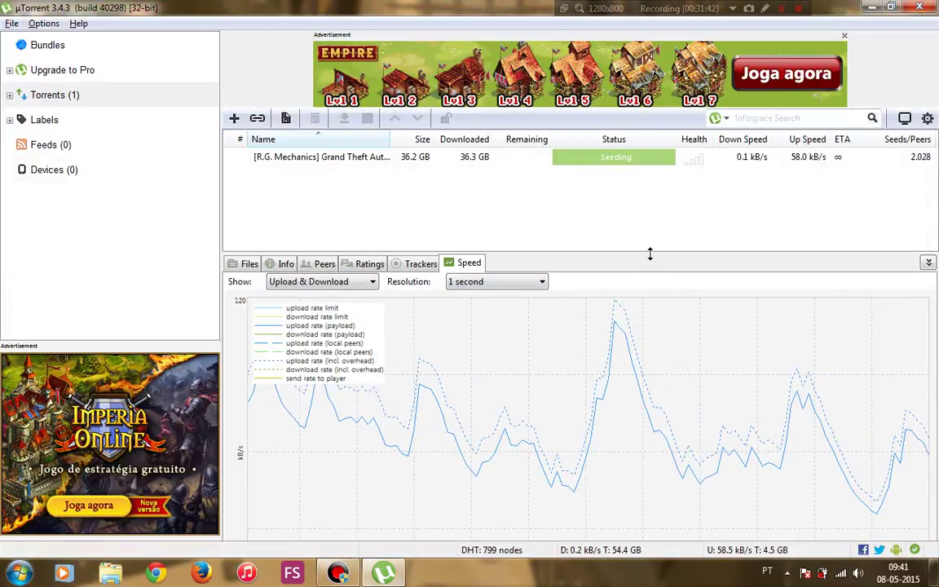
Examine the transfer and general information of the [R.G. Mechanics] Grand Theft Auto V torrent in µTorrent, and minimize the window.
{"action": "left_click_drag", "start_coordinate": [649, 254], "coordinate": [648, 303]}
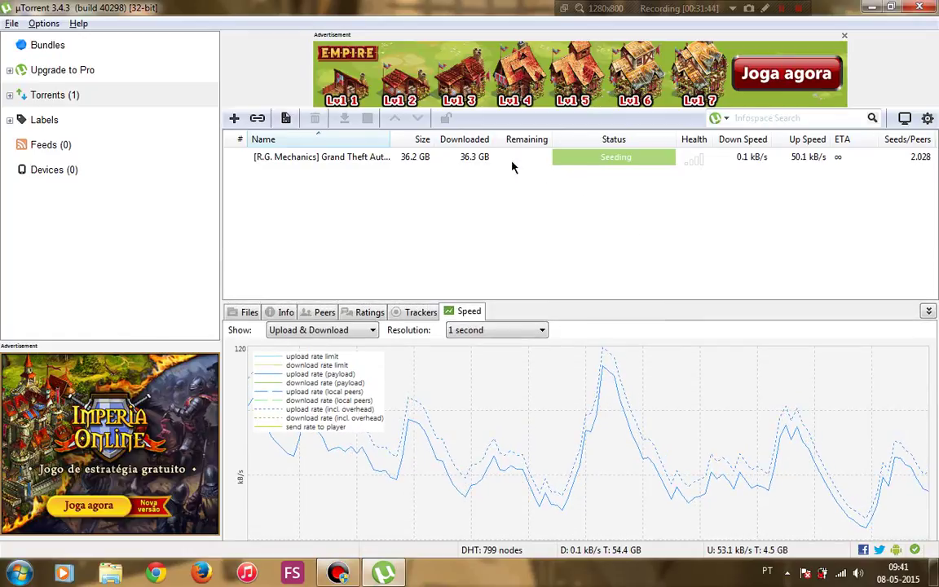
{"action": "left_click", "coordinate": [499, 158]}
{"action": "left_click", "coordinate": [287, 314]}
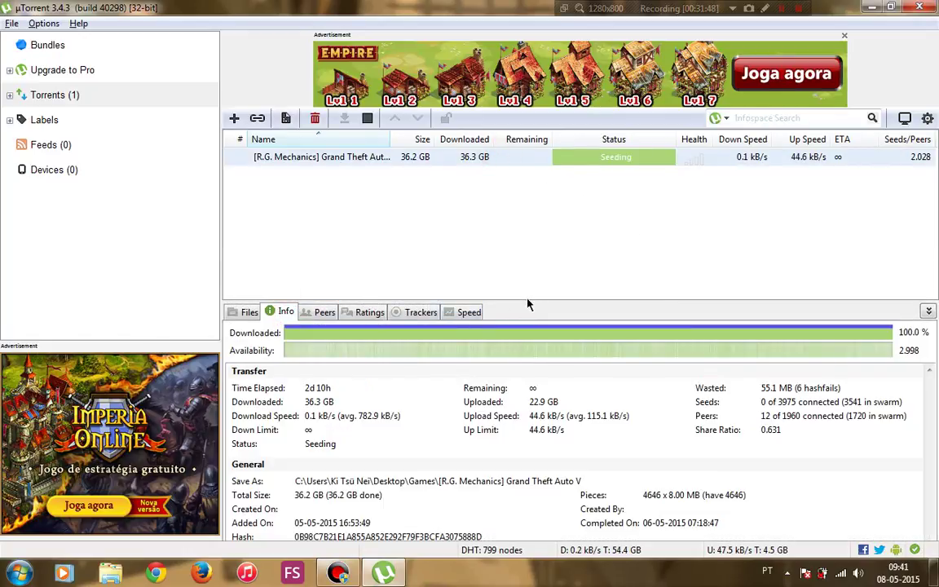
{"action": "left_click_drag", "start_coordinate": [527, 301], "coordinate": [526, 274]}
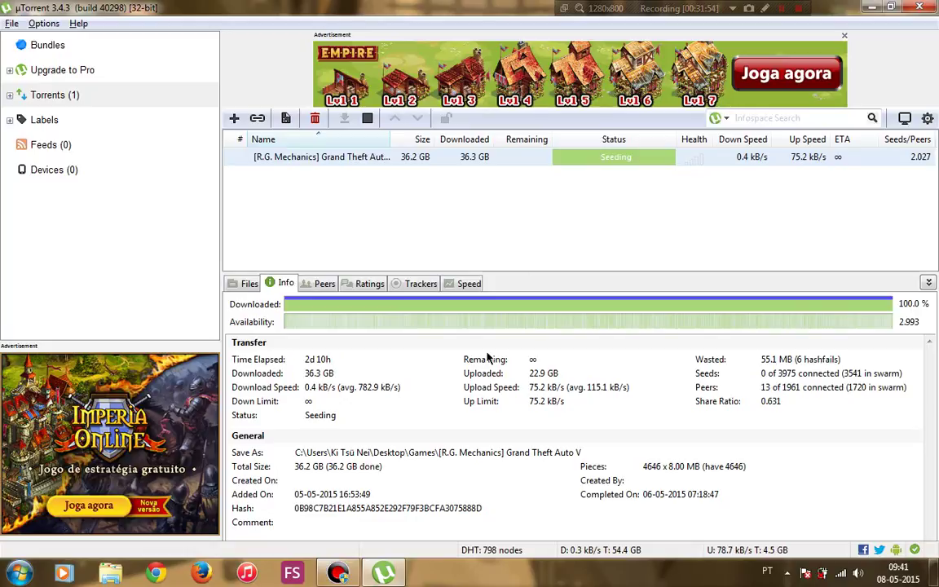
{"action": "left_click", "coordinate": [869, 7]}
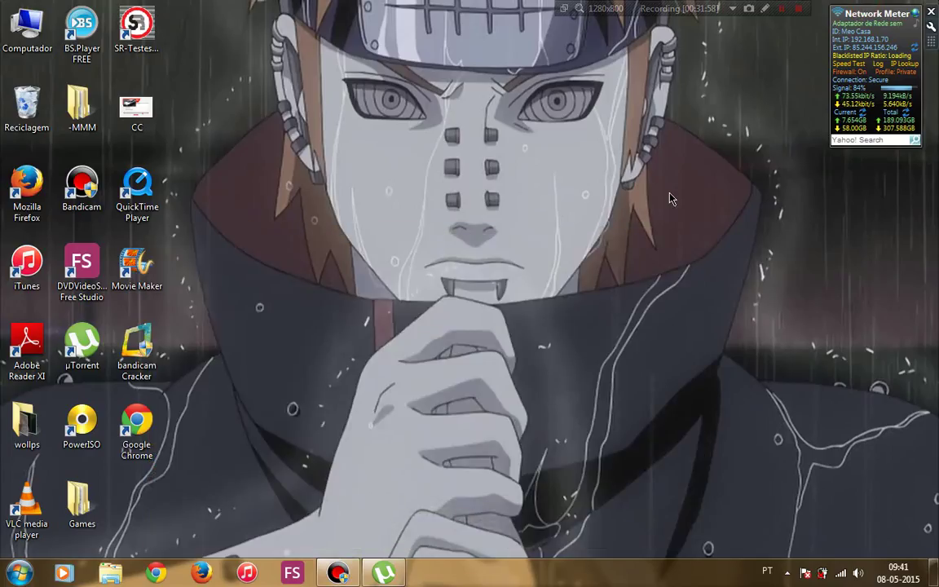